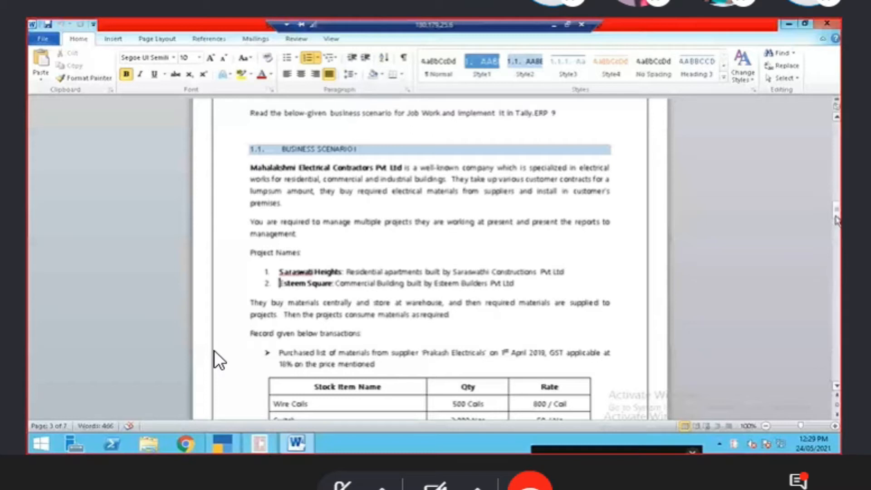
Step: Switch to TallyPrime, save the new company Mahalaxmi Electrical Contractor with the pincode left blank, and accept its company features
{"action": "key", "text": "alt+Tab"}
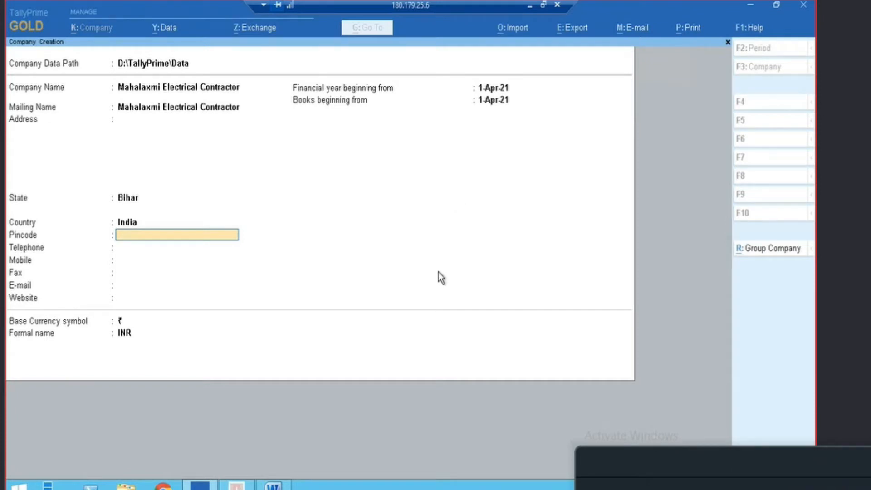
{"action": "key", "text": "Return"}
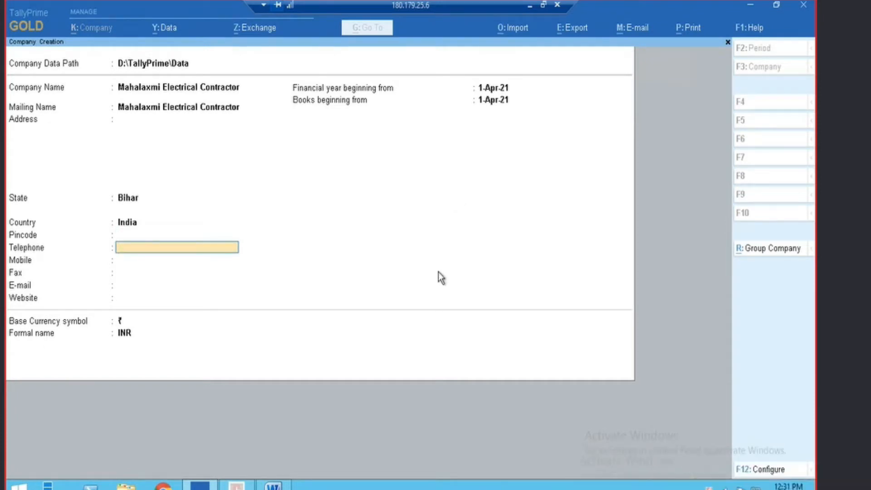
{"action": "key", "text": "ctrl+a"}
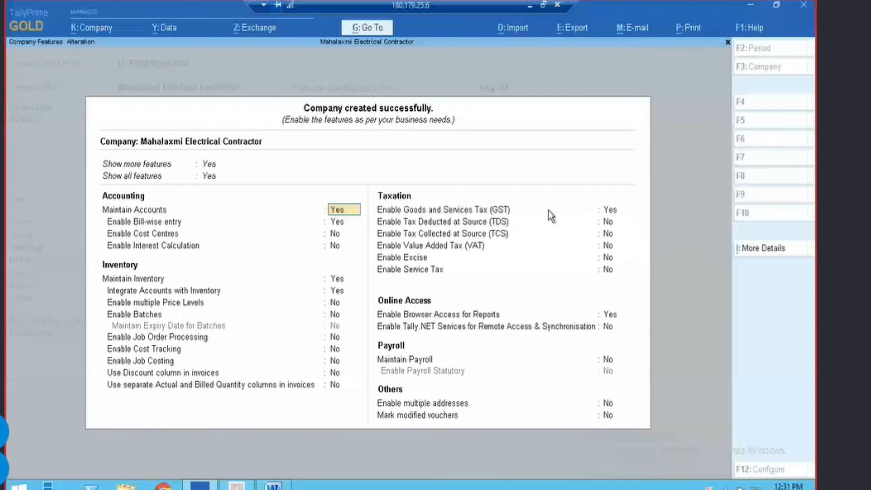
{"action": "key", "text": "ctrl+a"}
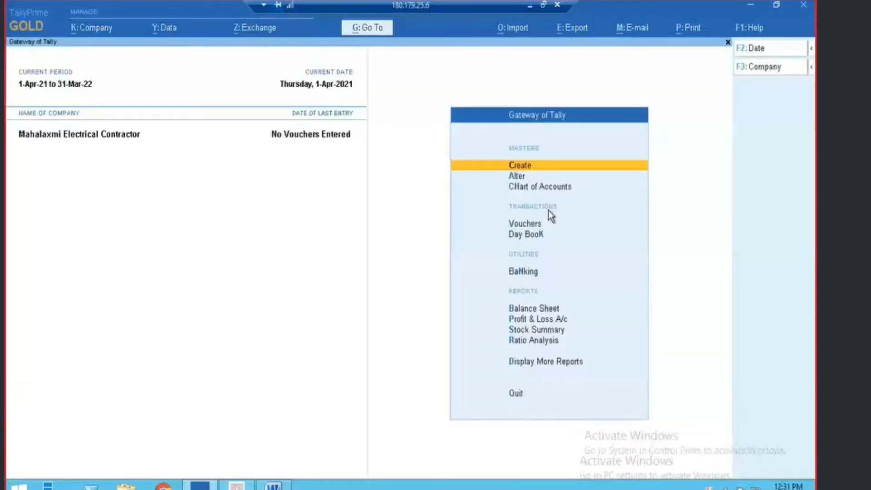
Step: Switch to the Word document and check the project names under Business Scenario I, highlighting Esteem Square
{"action": "key", "text": "alt"}
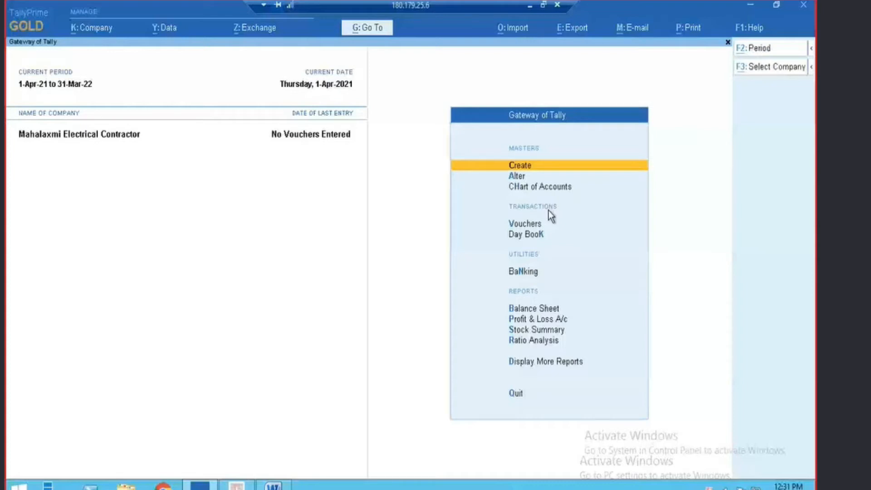
{"action": "key", "text": "alt+Tab"}
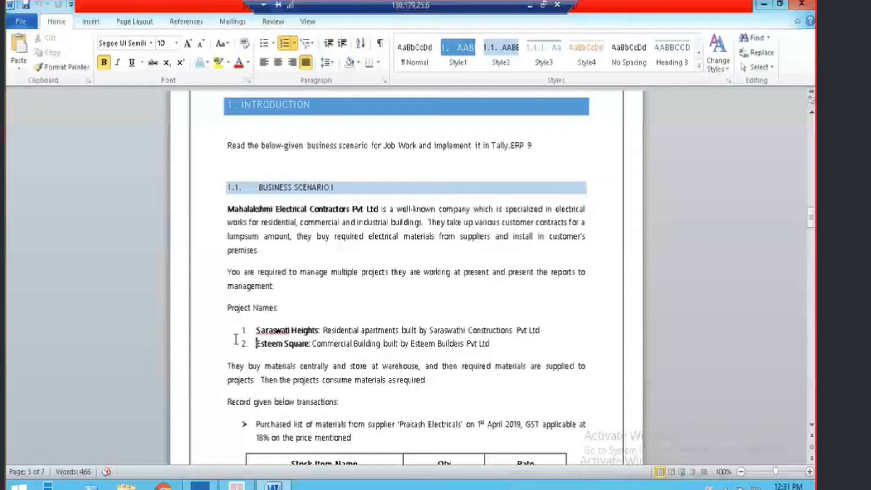
{"action": "left_click_drag", "start_coordinate": [235, 340], "coordinate": [300, 347]}
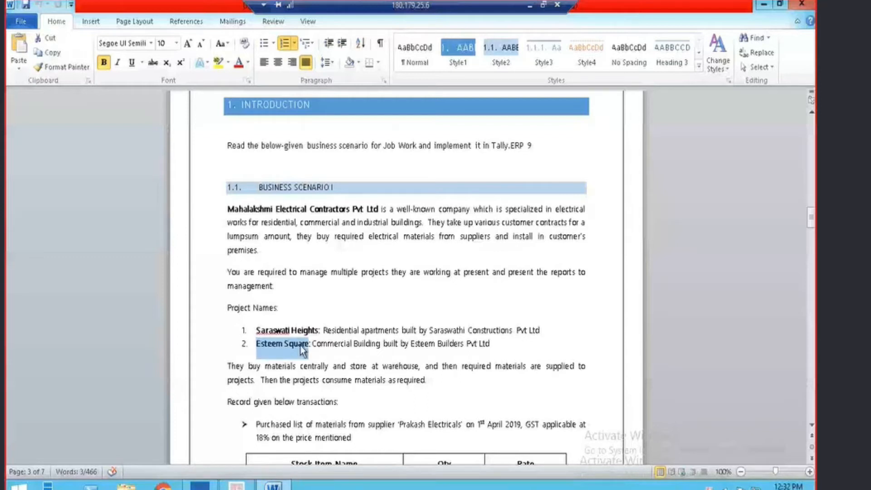
Step: Switch back to TallyPrime and create a new godown named Saraswati Hieghts under Primary
{"action": "key", "text": "alt+Tab"}
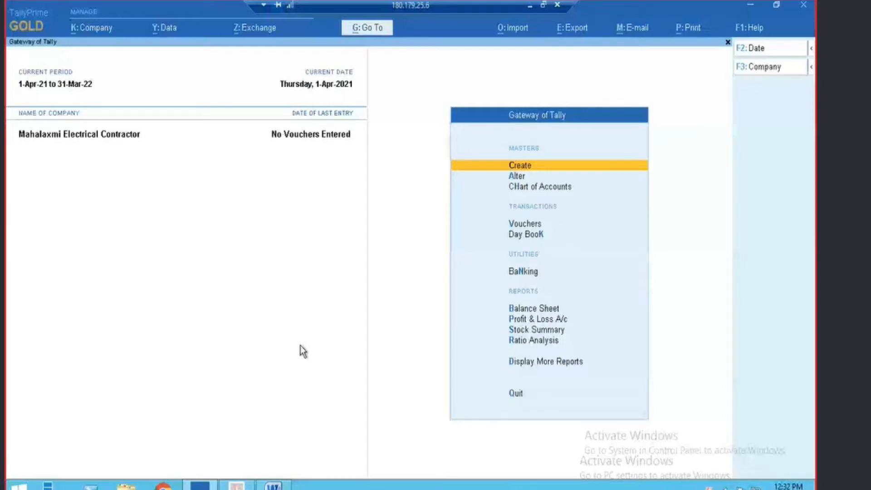
{"action": "key", "text": "Return"}
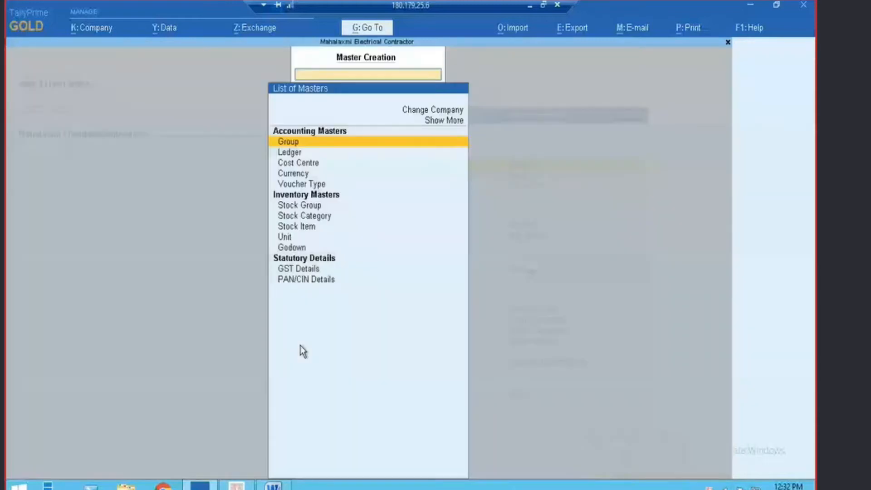
{"action": "type", "text": "go"}
{"action": "key", "text": "Return"}
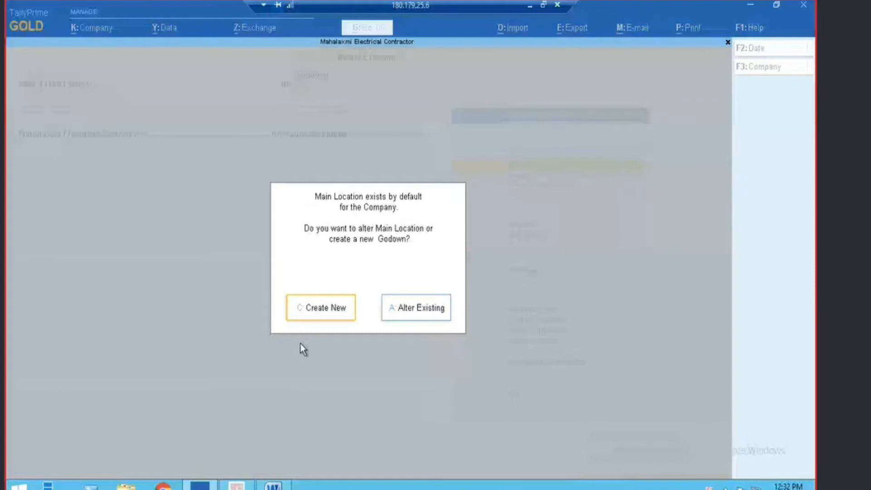
{"action": "key", "text": "Return"}
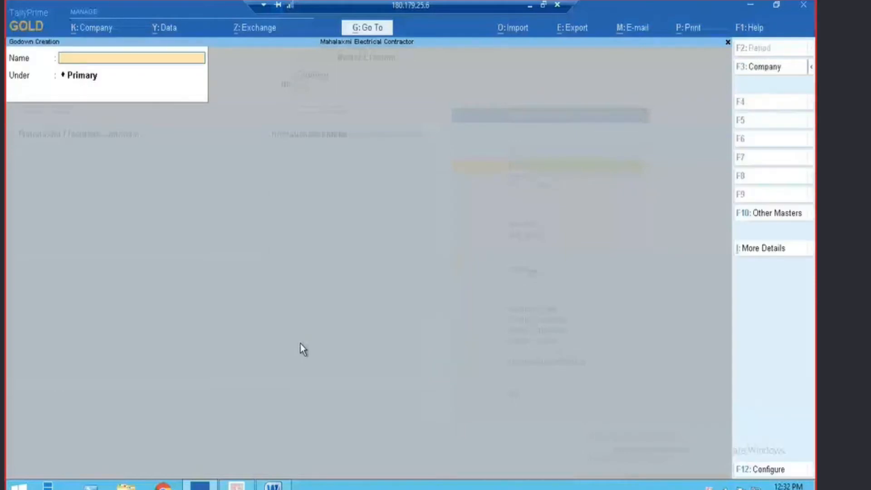
{"action": "type", "text": "Saraswati H"}
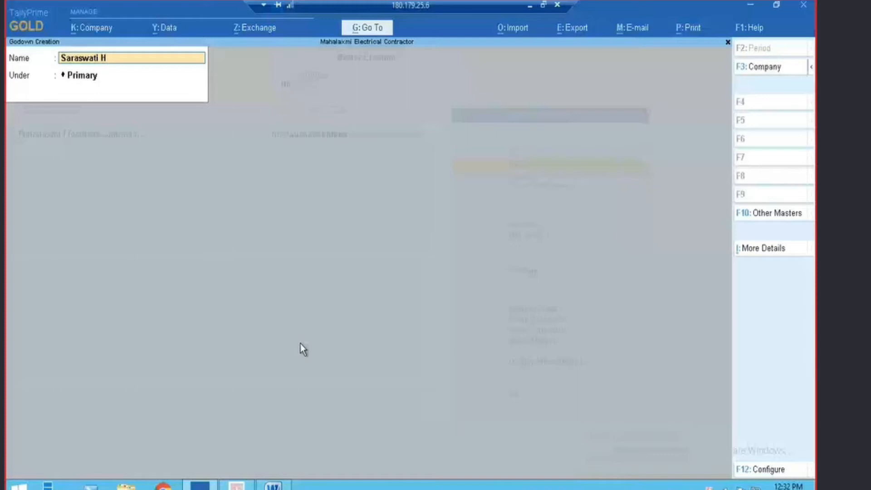
{"action": "type", "text": "ieghts"}
{"action": "key", "text": "Return"}
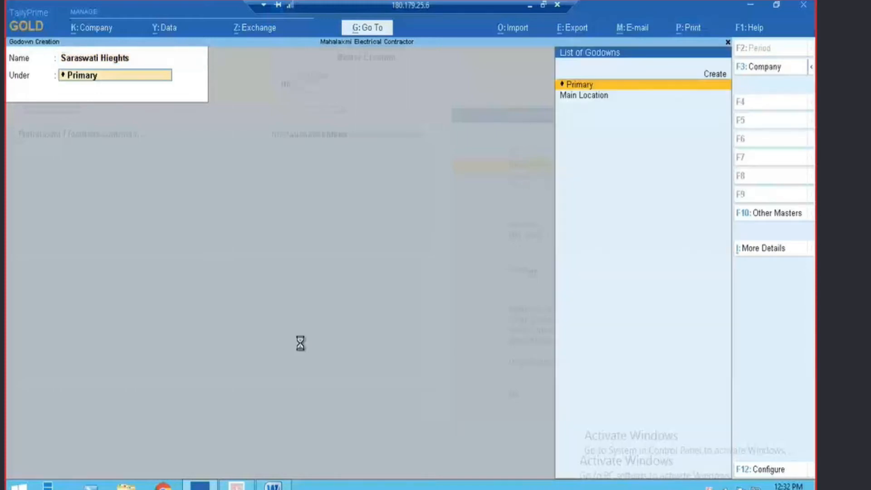
{"action": "key", "text": "Return"}
{"action": "key", "text": "Return"}
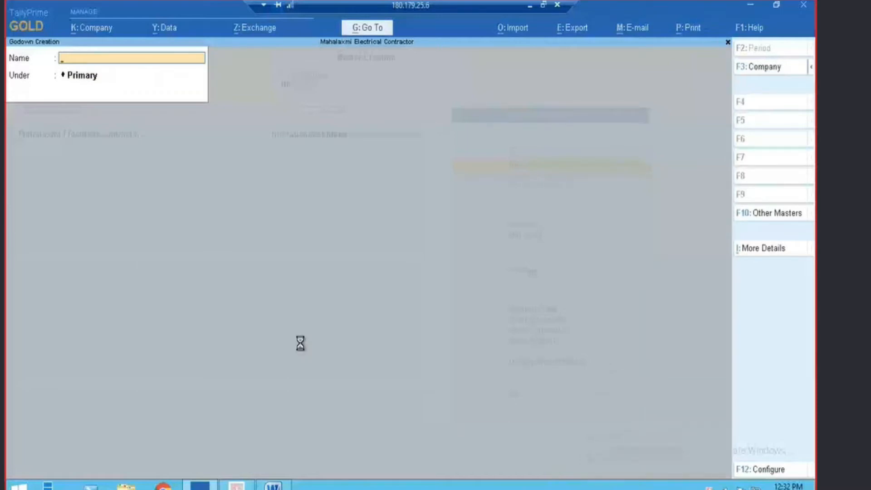
Step: Reopen the Saraswati Hieghts godown and bring up the job/project choice in its job costing and storage details
{"action": "key", "text": "Page_Up"}
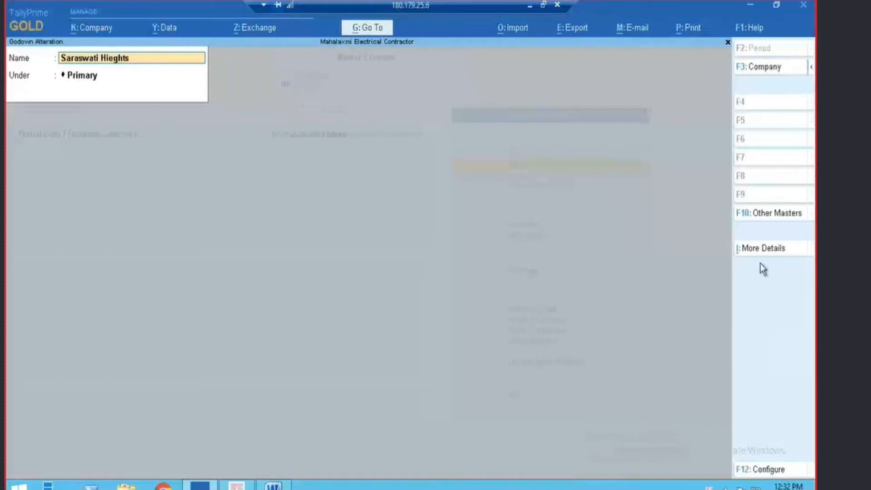
{"action": "left_click", "coordinate": [763, 249]}
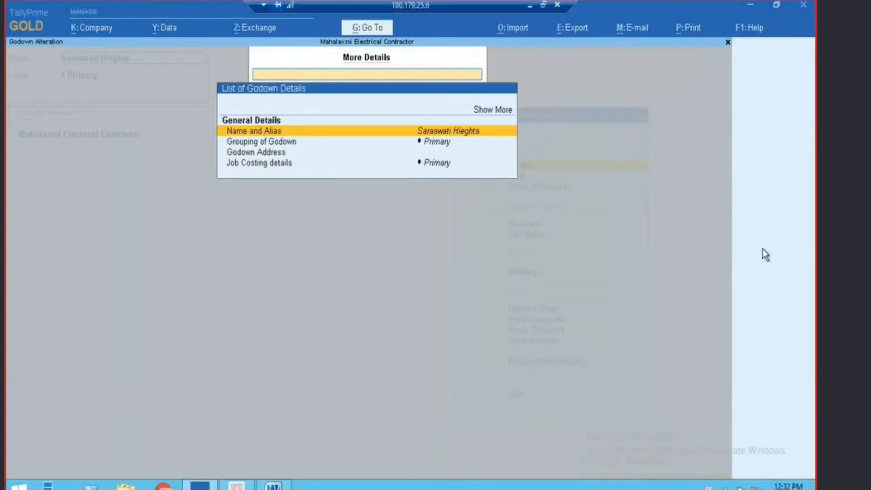
{"action": "key", "text": "Down"}
{"action": "key", "text": "Down"}
{"action": "key", "text": "Down"}
{"action": "key", "text": "Up"}
{"action": "key", "text": "Up"}
{"action": "key", "text": "Up"}
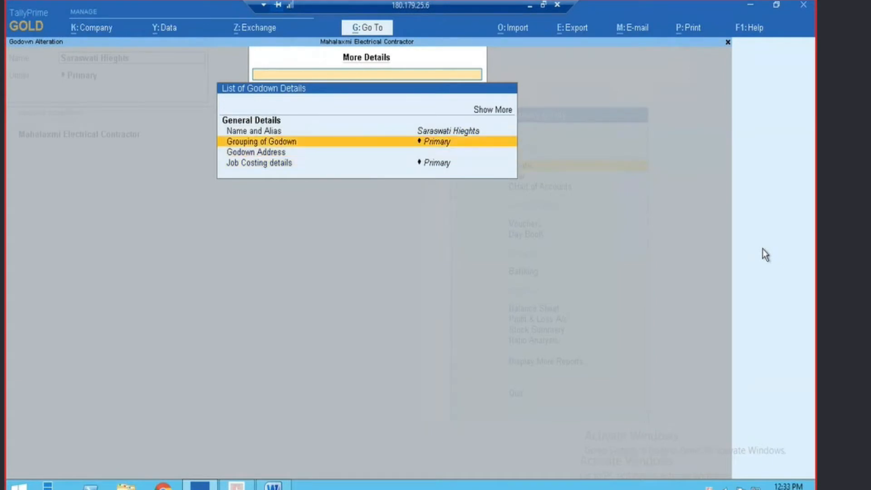
{"action": "key", "text": "Down"}
{"action": "key", "text": "Down"}
{"action": "key", "text": "Down"}
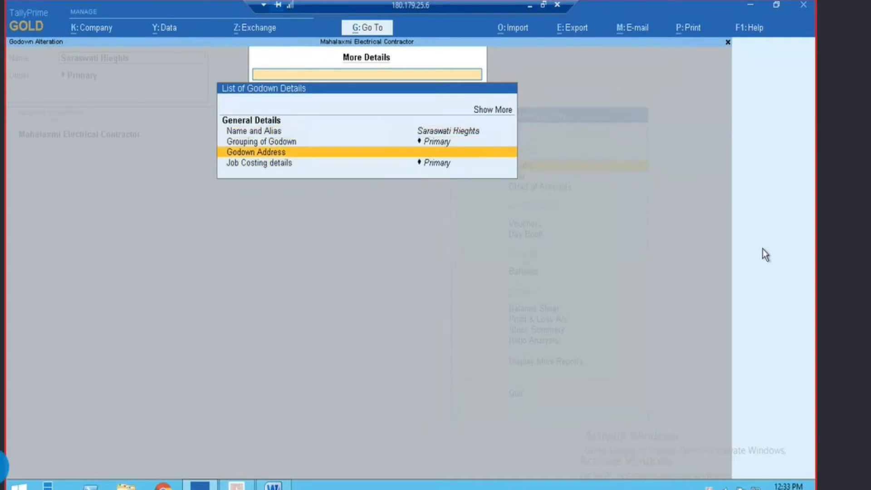
{"action": "key", "text": "Return"}
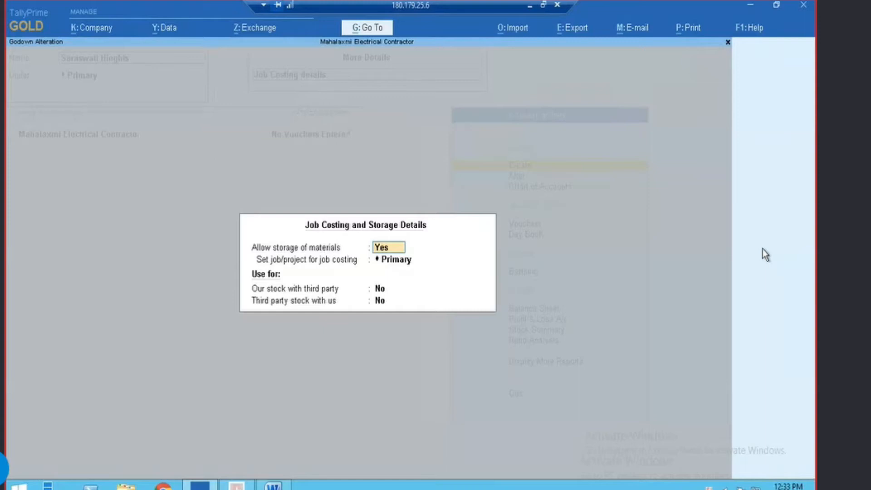
{"action": "key", "text": "Return"}
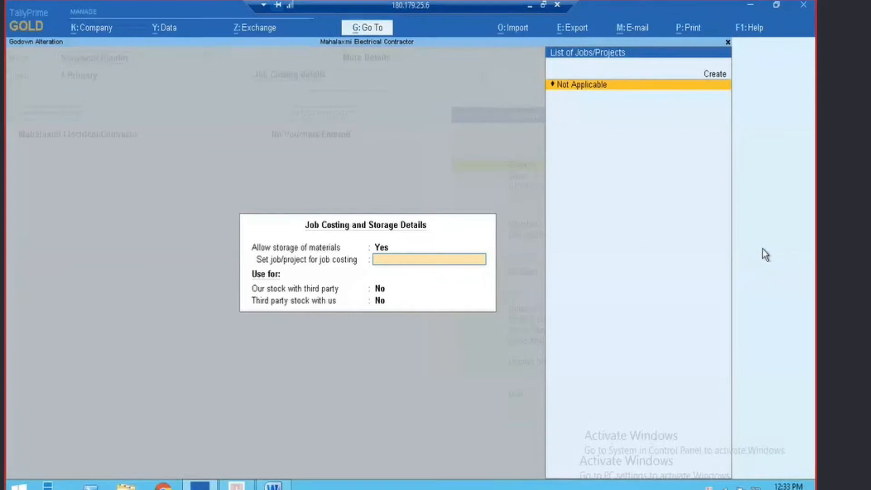
Step: Create a cost centre named Saraswati Heights under Primary from the job/project choice, and quit the godown alteration
{"action": "key", "text": "alt+c"}
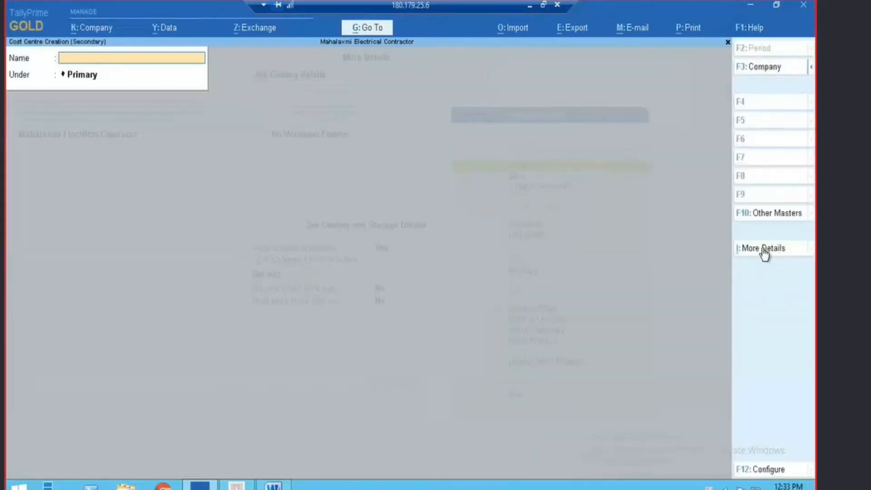
{"action": "type", "text": "Saraswati Hie"}
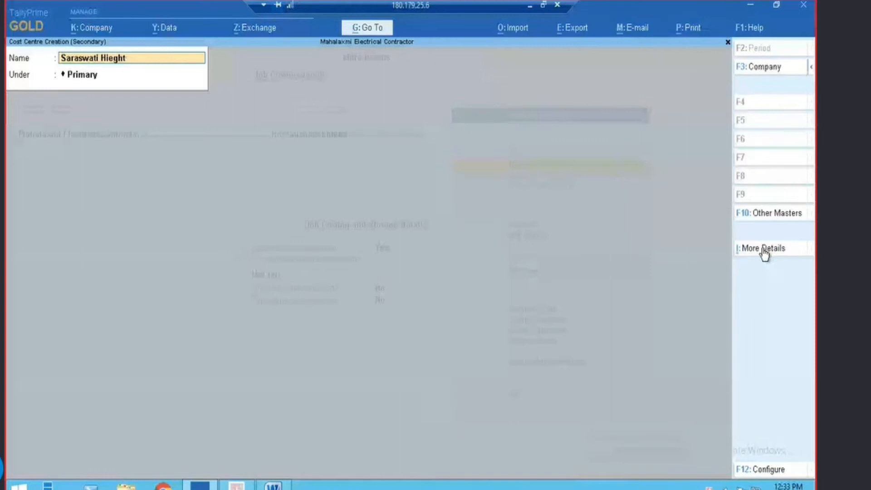
{"action": "key", "text": "BackSpace"}
{"action": "key", "text": "BackSpace"}
{"action": "type", "text": "eights"}
{"action": "key", "text": "Return"}
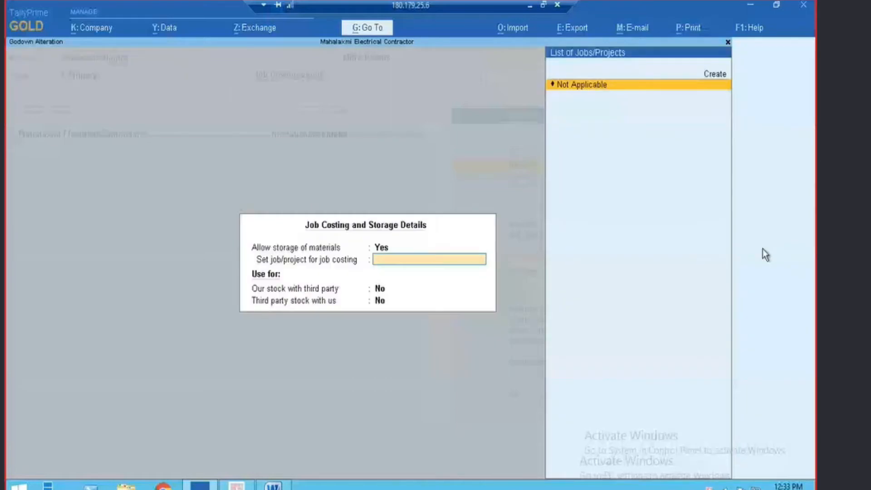
{"action": "key", "text": "Escape"}
{"action": "key", "text": "Escape"}
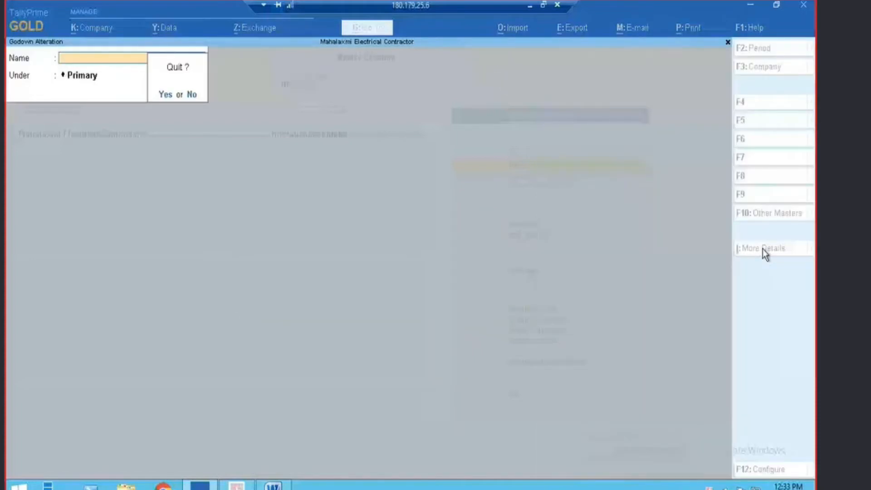
{"action": "key", "text": "Return"}
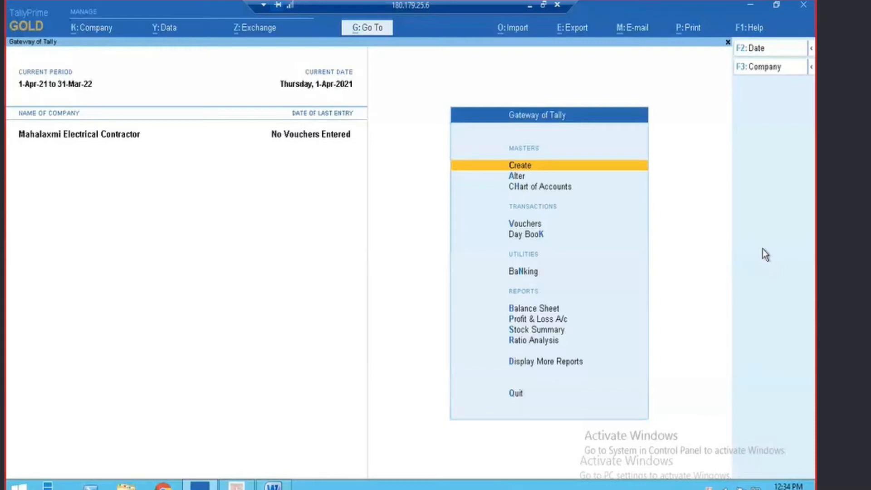
Step: Alter the Saraswati Heights cost centre to set Use for job costing to Yes, save it, and return to the Gateway of Tally
{"action": "key", "text": "Down"}
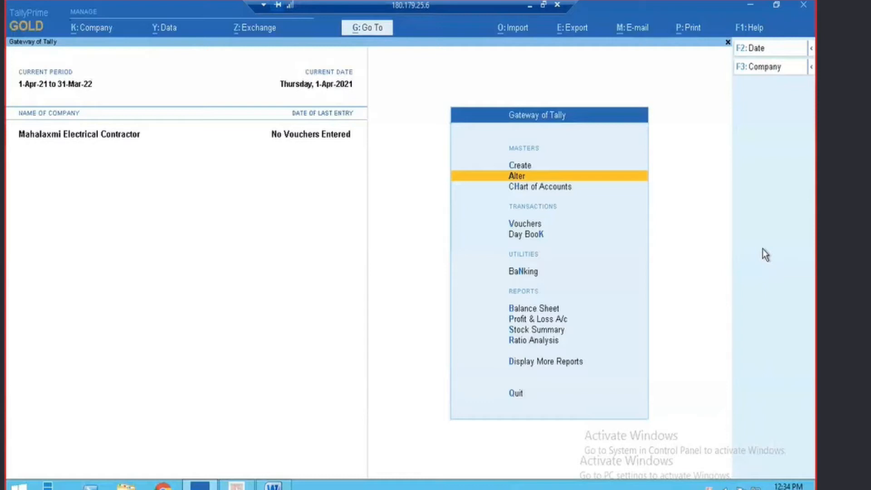
{"action": "key", "text": "Return"}
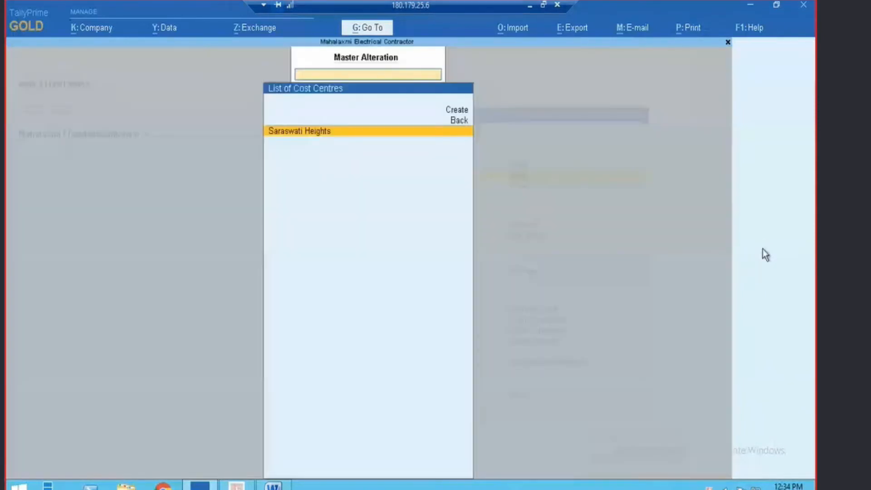
{"action": "key", "text": "Return"}
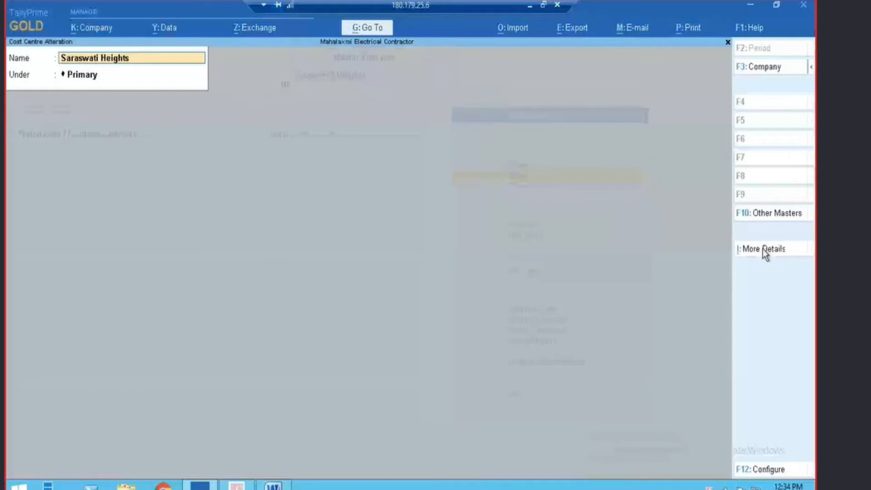
{"action": "left_click", "coordinate": [763, 249]}
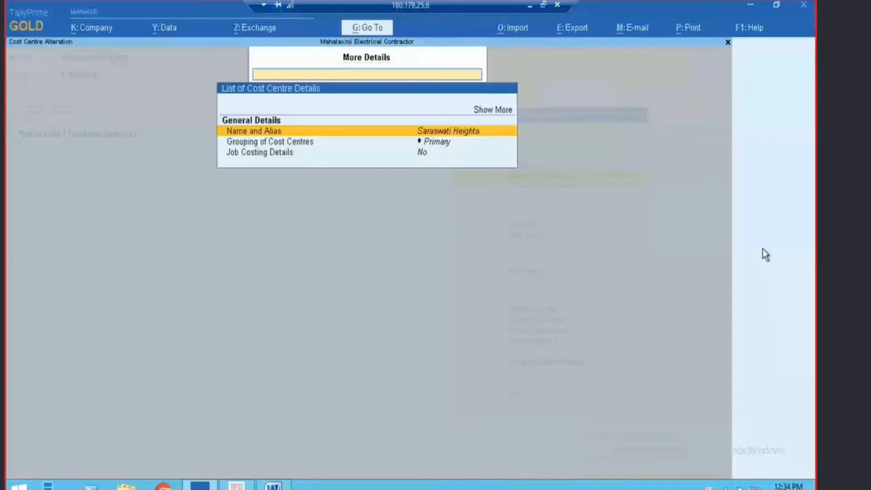
{"action": "key", "text": "Down"}
{"action": "key", "text": "Down"}
{"action": "key", "text": "Return"}
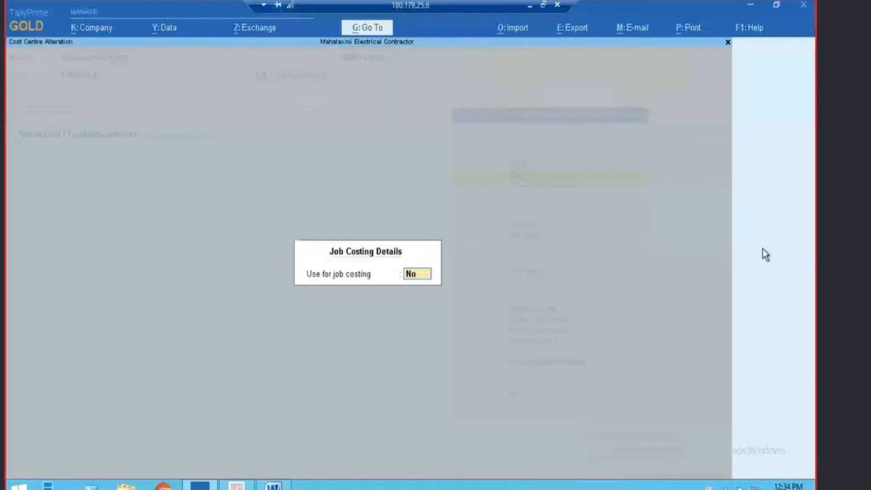
{"action": "type", "text": "y"}
{"action": "key", "text": "Return"}
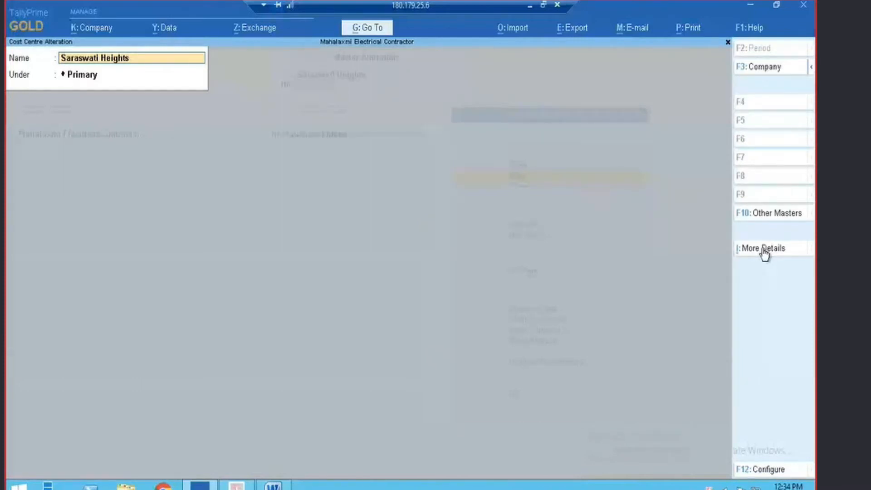
{"action": "key", "text": "Return"}
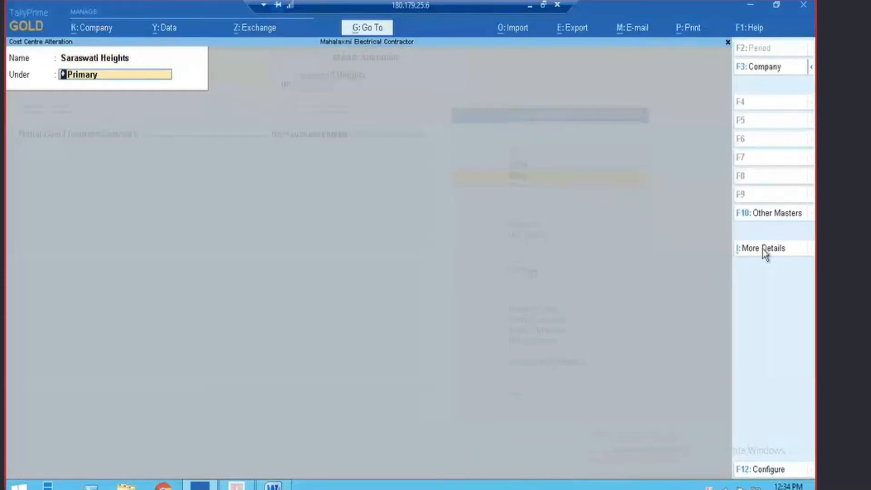
{"action": "key", "text": "Return"}
{"action": "key", "text": "Return"}
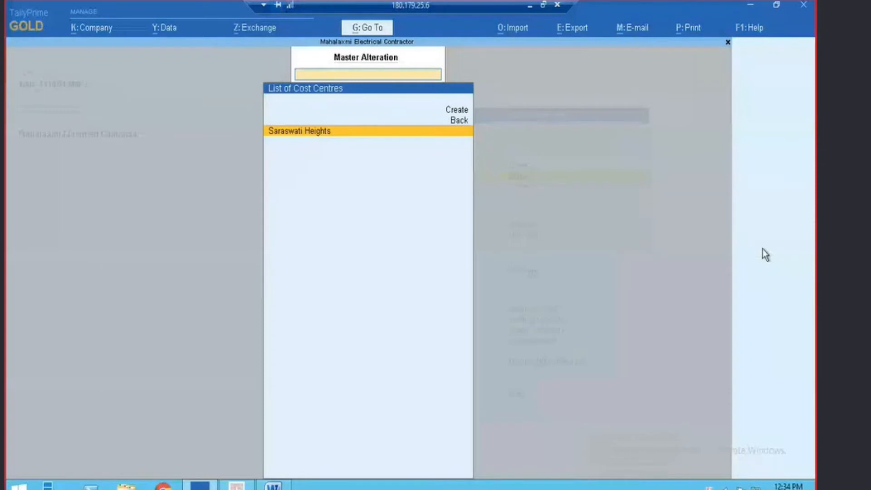
{"action": "key", "text": "Escape"}
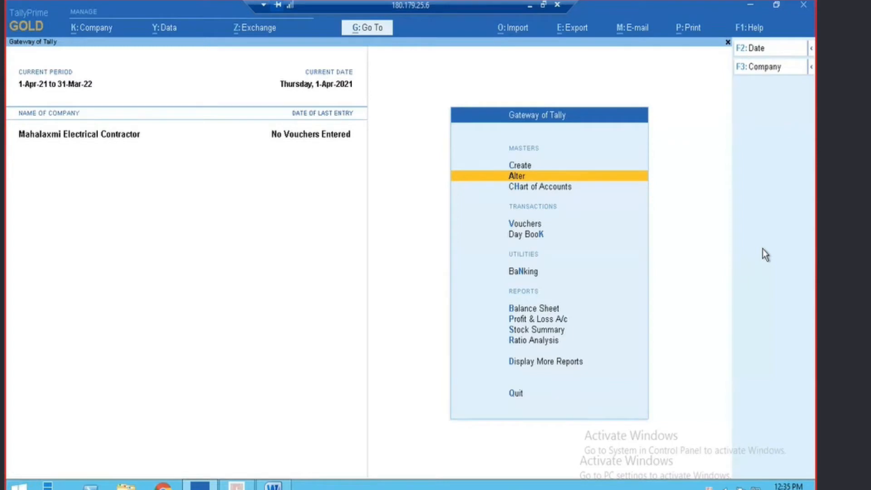
{"action": "key", "text": "Up"}
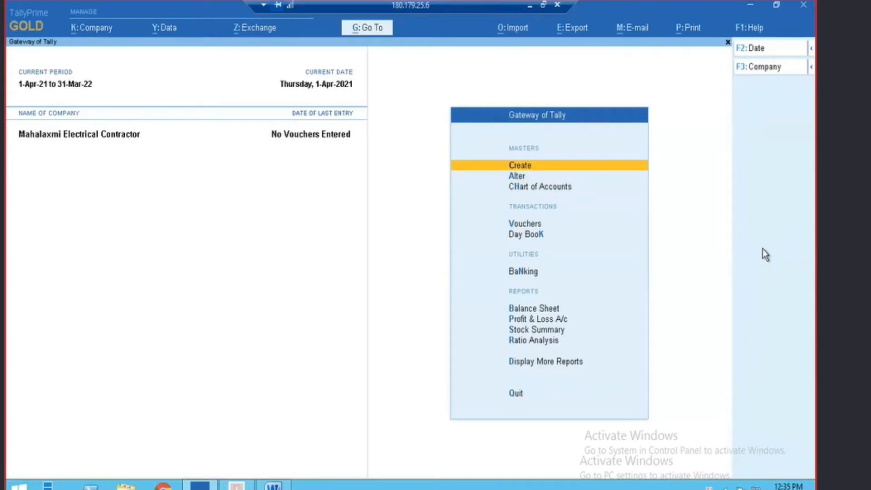
Step: Start a new cost centre named Esteem Square under Primary
{"action": "key", "text": "Return"}
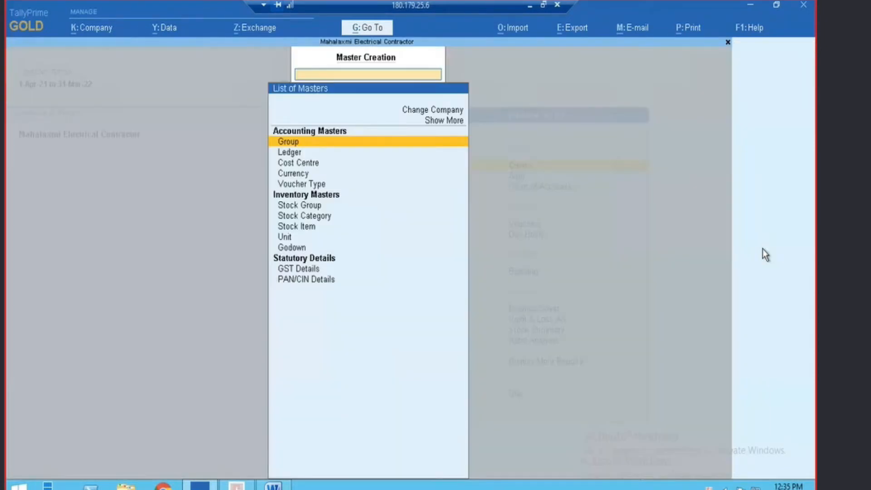
{"action": "key", "text": "Down"}
{"action": "key", "text": "Down"}
{"action": "key", "text": "Return"}
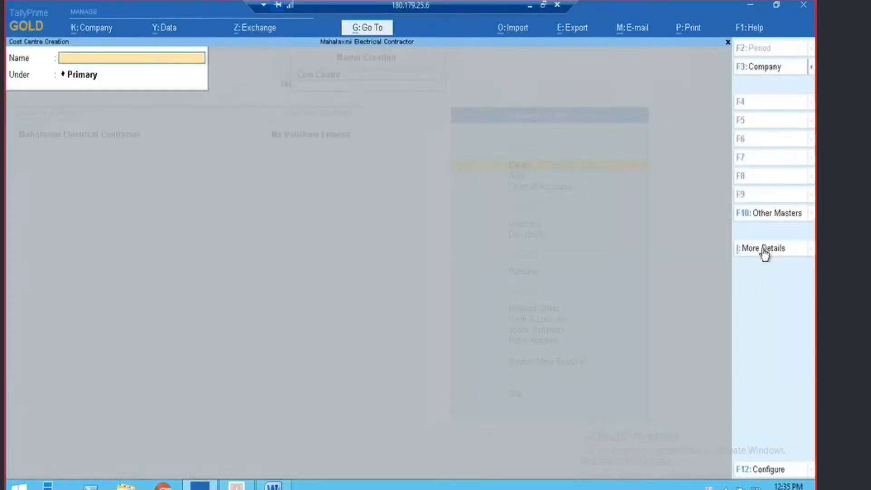
{"action": "type", "text": "Esteem Square"}
{"action": "key", "text": "Return"}
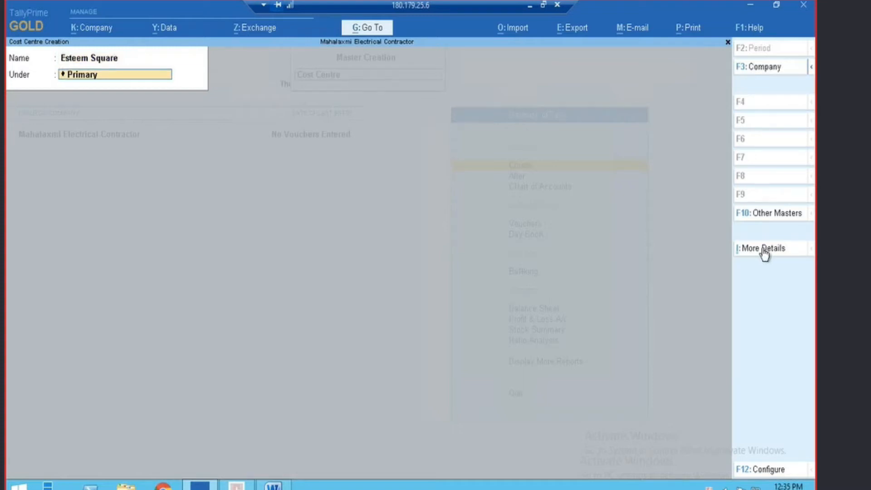
Step: Set Use for job costing to Yes for the Esteem Square cost centre, save it, and return to the Gateway of Tally
{"action": "left_click", "coordinate": [765, 251]}
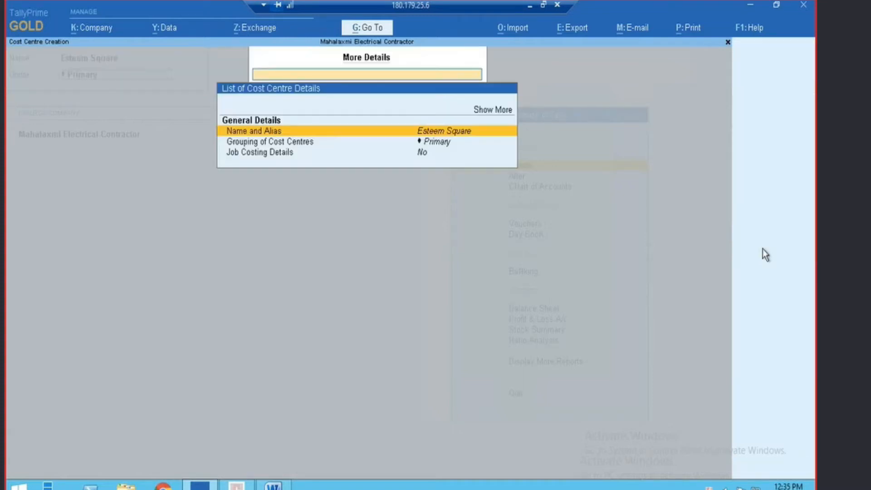
{"action": "key", "text": "Down"}
{"action": "key", "text": "Down"}
{"action": "key", "text": "Return"}
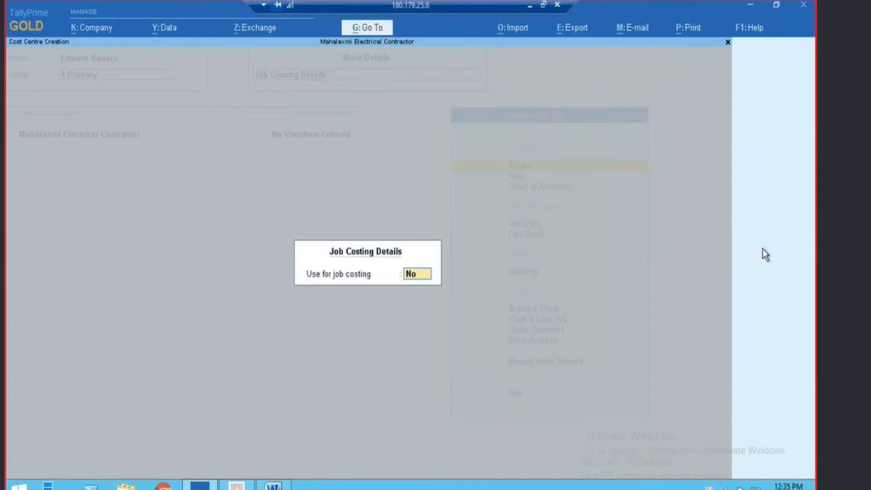
{"action": "key", "text": "Return"}
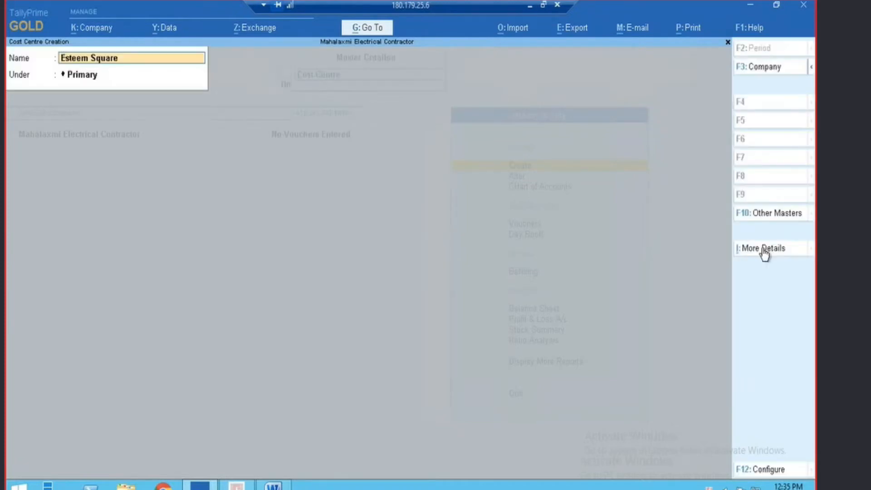
{"action": "key", "text": "Return"}
{"action": "key", "text": "Return"}
{"action": "key", "text": "Return"}
{"action": "key", "text": "Escape"}
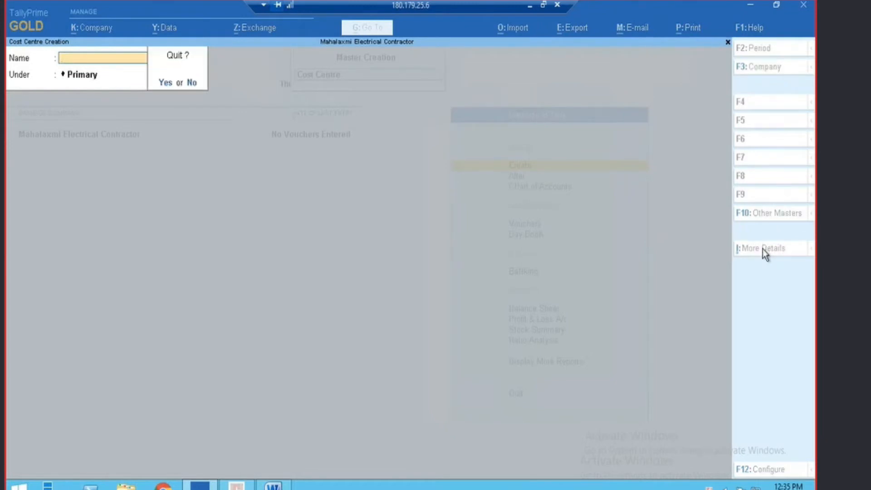
{"action": "key", "text": "Return"}
{"action": "key", "text": "Escape"}
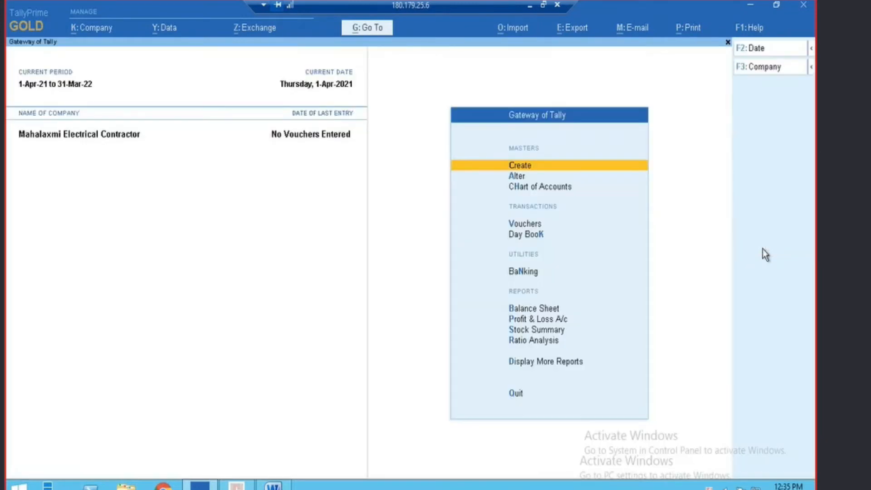
Step: Start a new godown named Esteem Square Godown under Primary
{"action": "key", "text": "Return"}
{"action": "key", "text": "Down"}
{"action": "key", "text": "Down"}
{"action": "key", "text": "Down"}
{"action": "key", "text": "Down"}
{"action": "key", "text": "Down"}
{"action": "key", "text": "Down"}
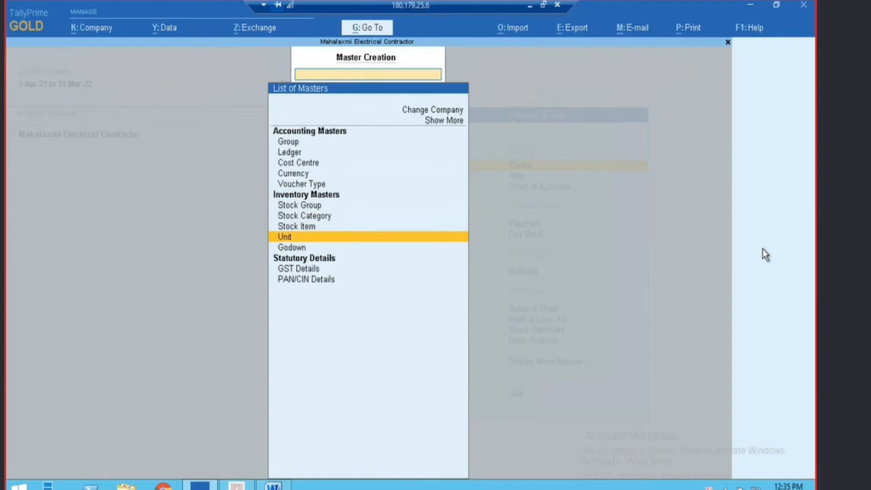
{"action": "key", "text": "Down"}
{"action": "key", "text": "Return"}
{"action": "type", "text": "Esteem Sqa"}
{"action": "key", "text": "BackSpace"}
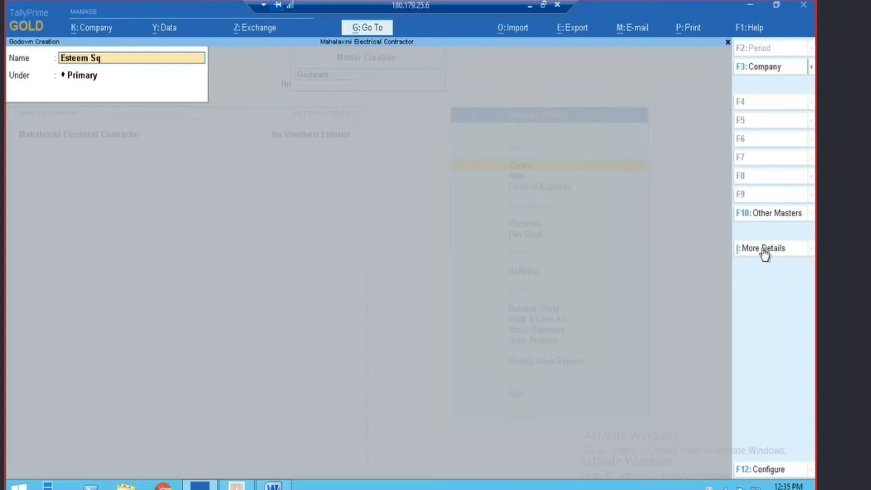
{"action": "type", "text": "uare Godown"}
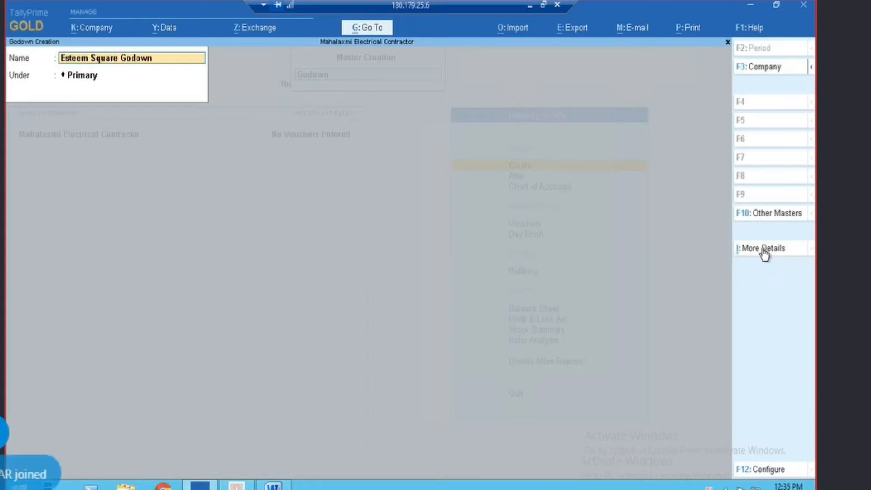
{"action": "key", "text": "Return"}
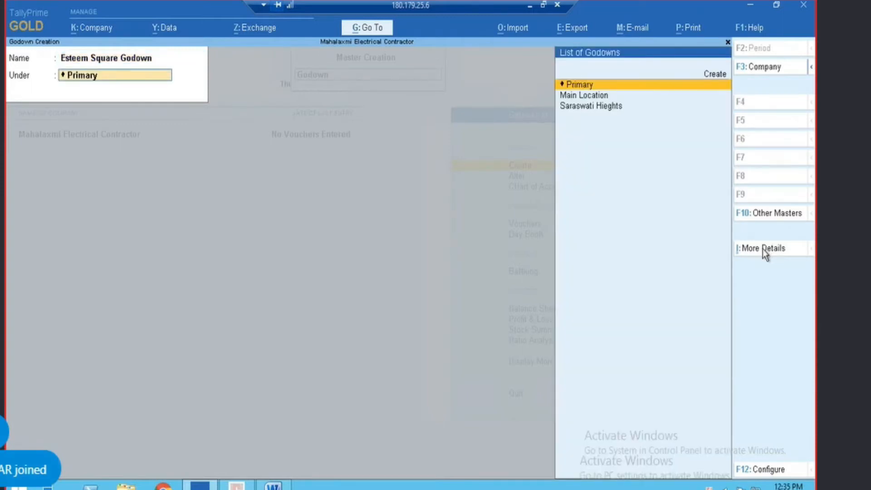
Step: Set the godown's job/project for job costing to Esteem Square in its job costing and storage details
{"action": "left_click", "coordinate": [764, 250]}
{"action": "key", "text": "Down"}
{"action": "key", "text": "Down"}
{"action": "key", "text": "Down"}
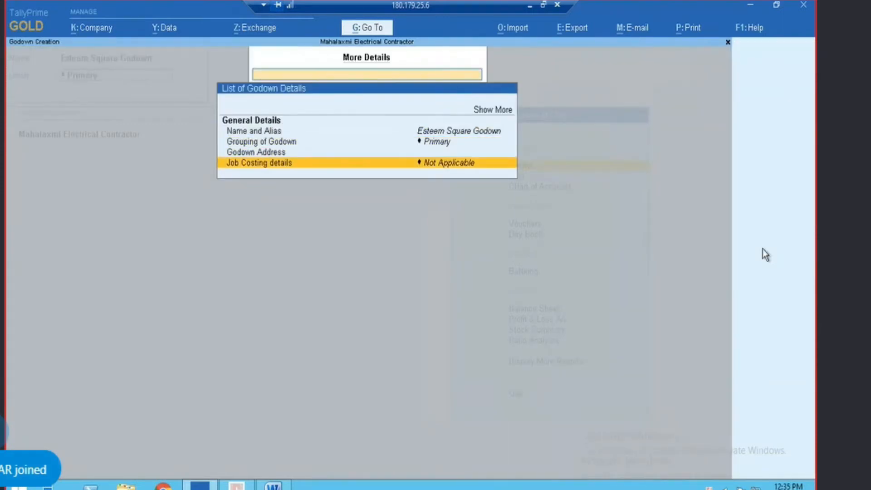
{"action": "key", "text": "Return"}
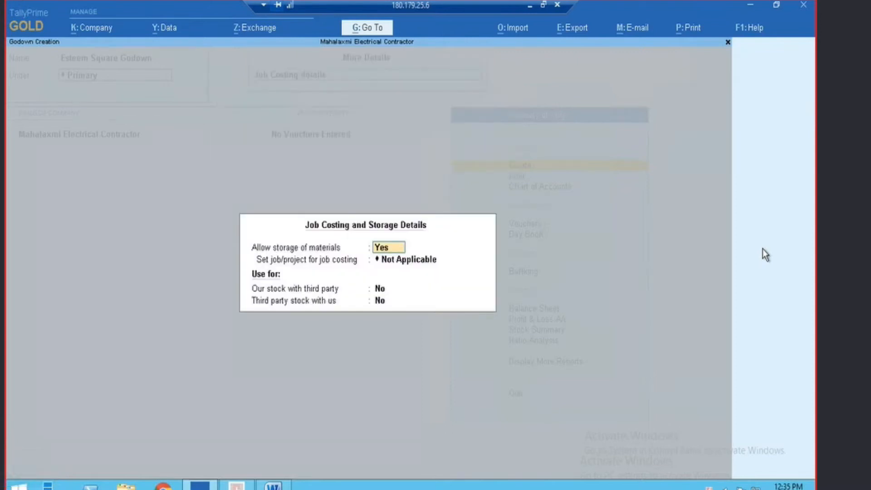
{"action": "key", "text": "Return"}
{"action": "key", "text": "Return"}
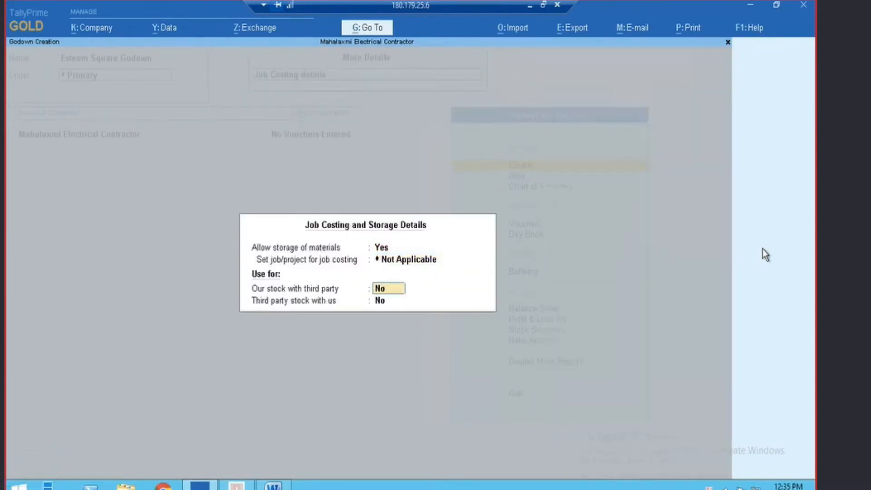
{"action": "key", "text": "Up"}
{"action": "key", "text": "Down"}
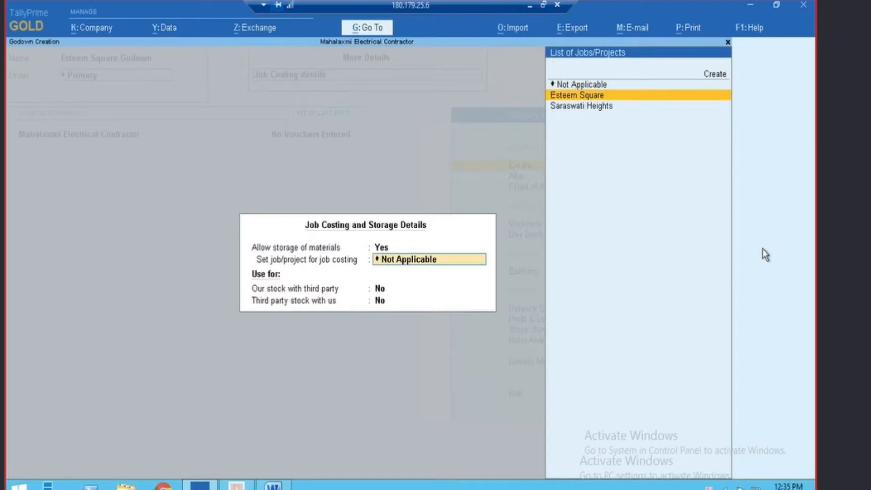
{"action": "key", "text": "ctrl+a"}
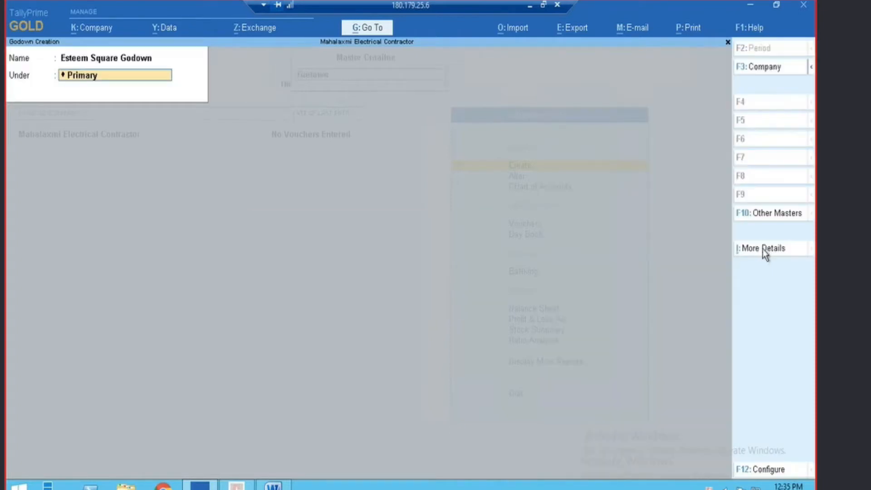
Step: Save the Esteem Square Godown and return to the Gateway of Tally
{"action": "key", "text": "Return"}
{"action": "key", "text": "y"}
{"action": "key", "text": "Escape"}
{"action": "key", "text": "y"}
{"action": "key", "text": "Escape"}
Step: Alter the Saraswati Hieghts godown to rename it as Saraswati Heights Godown
{"action": "key", "text": "Down"}
{"action": "key", "text": "Return"}
{"action": "key", "text": "Down"}
{"action": "key", "text": "Down"}
{"action": "key", "text": "Down"}
{"action": "key", "text": "Down"}
{"action": "key", "text": "Down"}
{"action": "key", "text": "Down"}
{"action": "key", "text": "Down"}
{"action": "key", "text": "Down"}
{"action": "key", "text": "Down"}
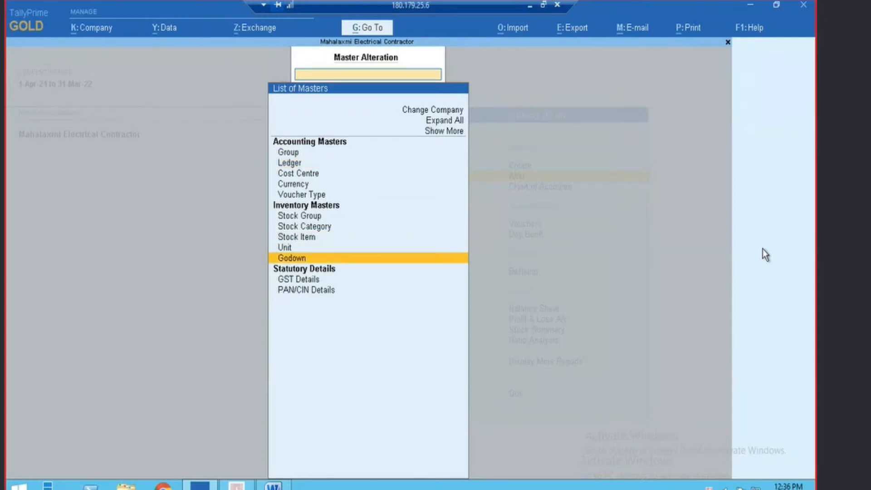
{"action": "key", "text": "Return"}
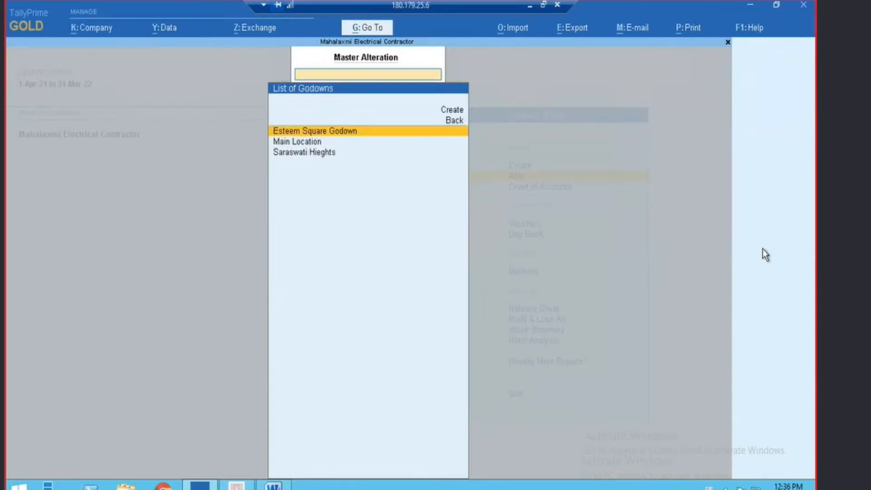
{"action": "key", "text": "Down"}
{"action": "key", "text": "Down"}
{"action": "key", "text": "Return"}
{"action": "type", "text": "Saraswati Heights"}
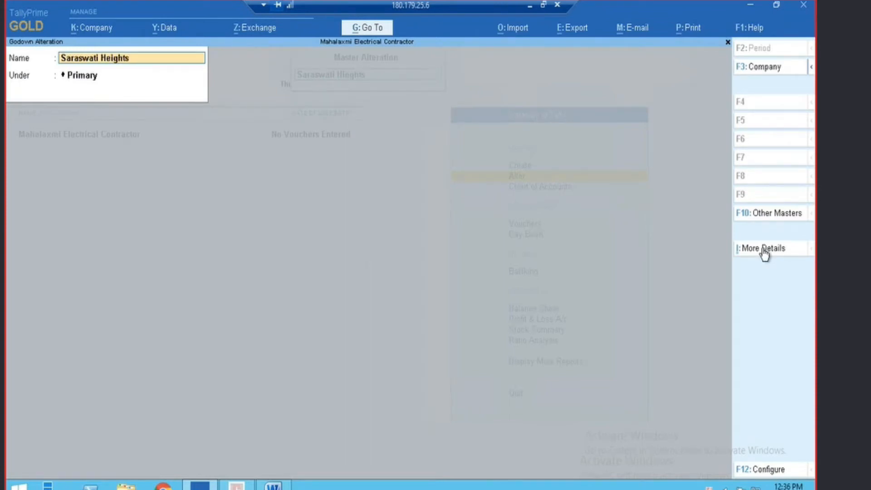
{"action": "type", "text": " Godown"}
{"action": "key", "text": "Return"}
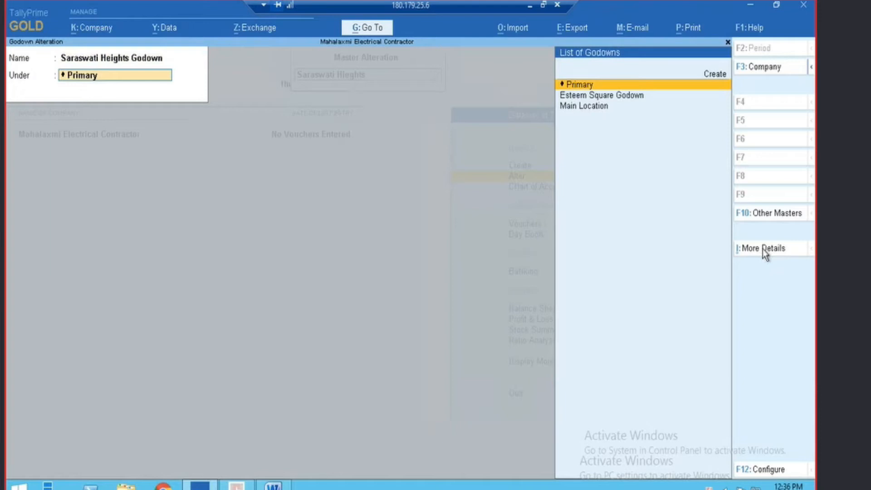
{"action": "key", "text": "Return"}
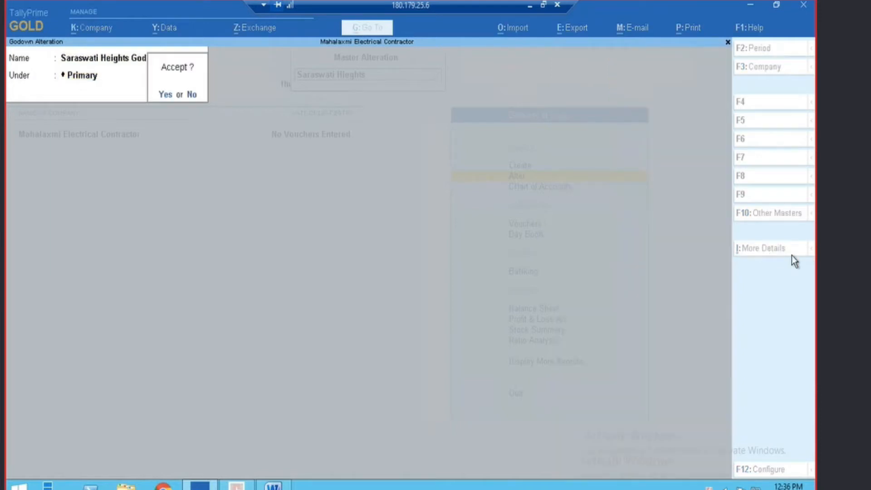
{"action": "key", "text": "Escape"}
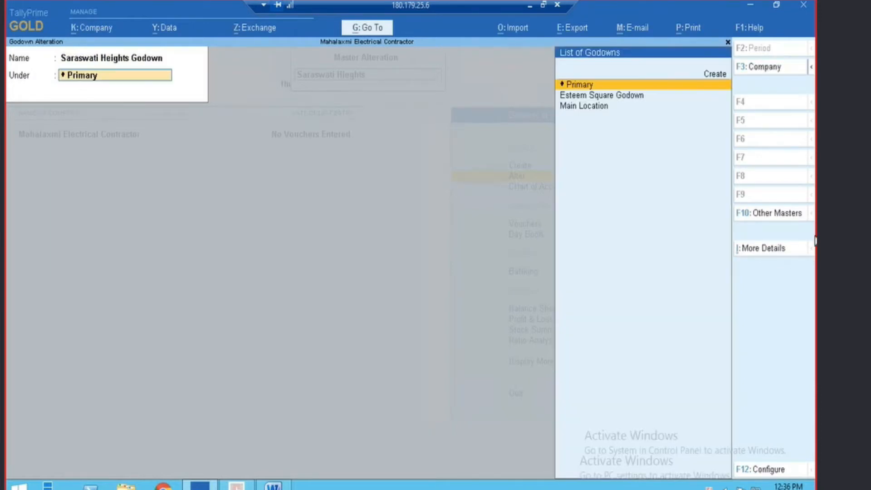
{"action": "left_click", "coordinate": [777, 252]}
{"action": "key", "text": "Return"}
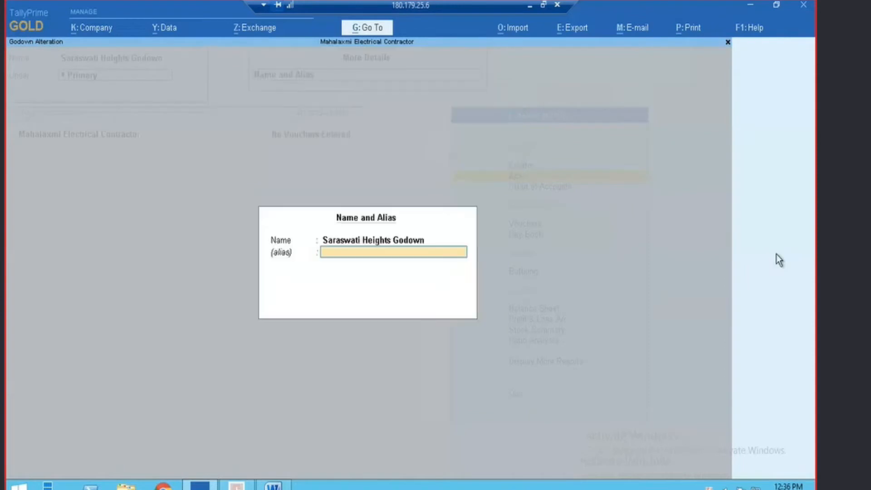
{"action": "key", "text": "Return"}
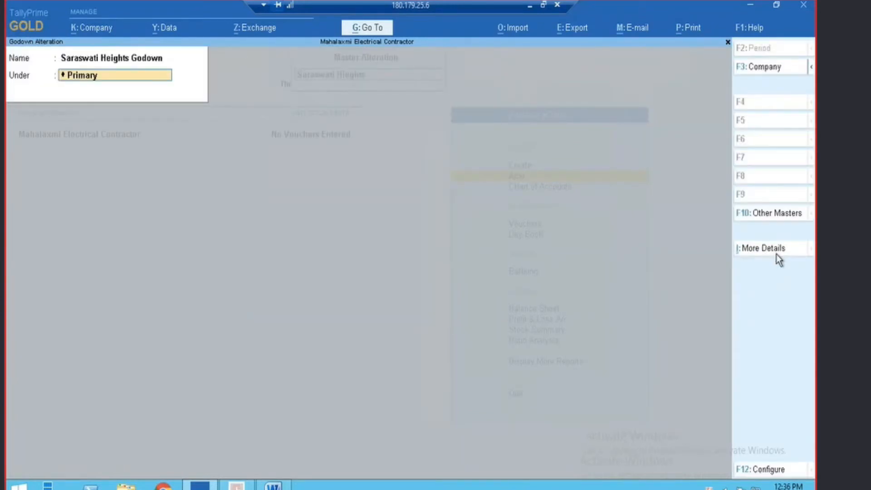
{"action": "left_click", "coordinate": [777, 254]}
{"action": "key", "text": "Return"}
{"action": "key", "text": "Escape"}
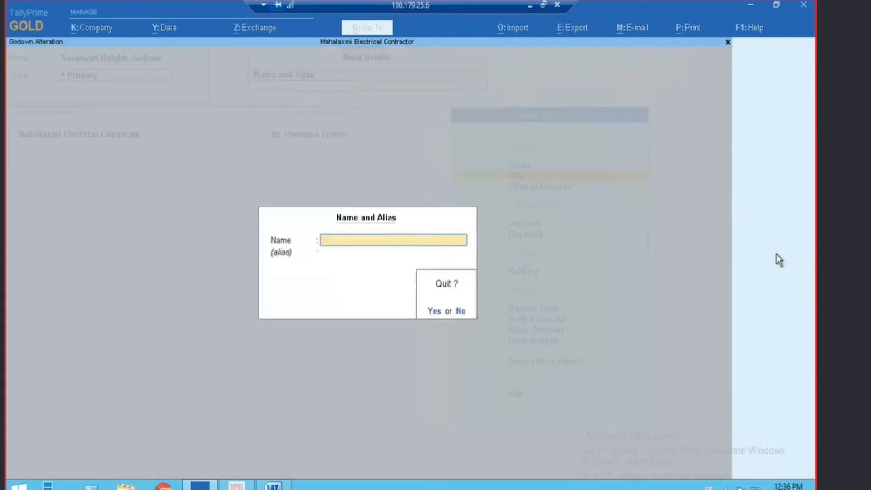
{"action": "key", "text": "y"}
Step: Set the Saraswati Heights Godown's job/project for job costing to Saraswati Heights and save the godown
{"action": "key", "text": "Down"}
{"action": "key", "text": "Down"}
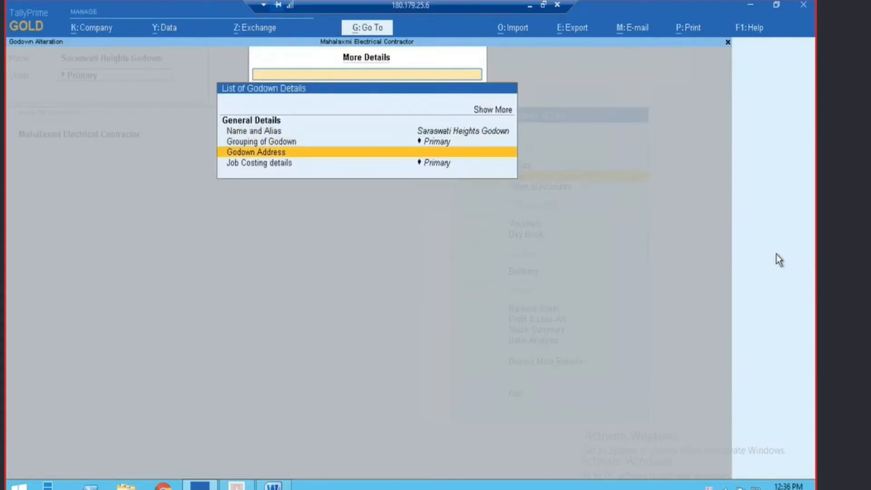
{"action": "key", "text": "Down"}
{"action": "key", "text": "Return"}
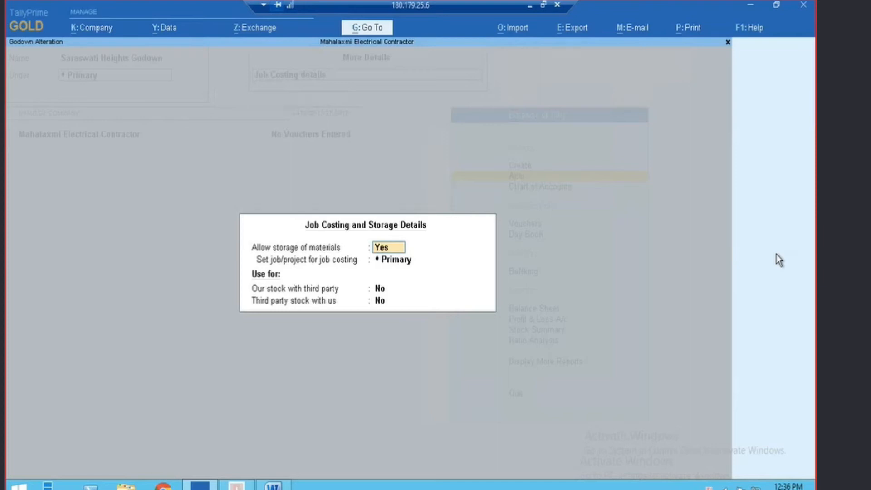
{"action": "key", "text": "Return"}
{"action": "key", "text": "Down"}
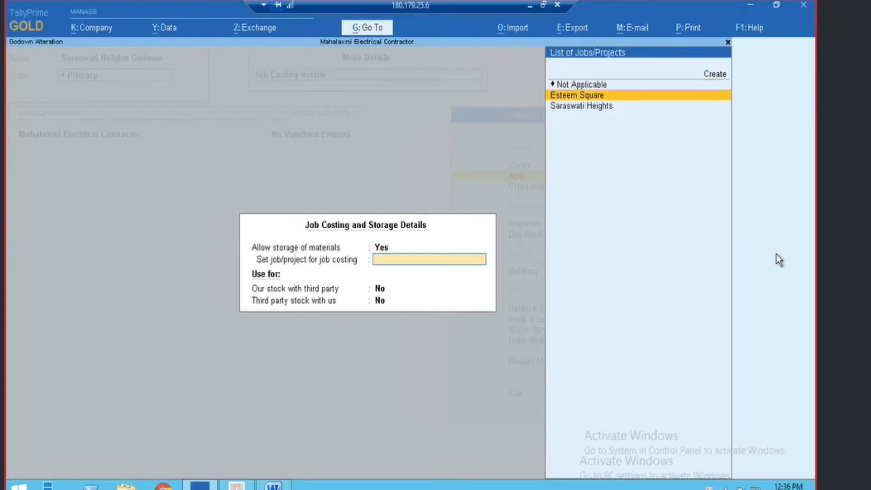
{"action": "key", "text": "Down"}
{"action": "key", "text": "Return"}
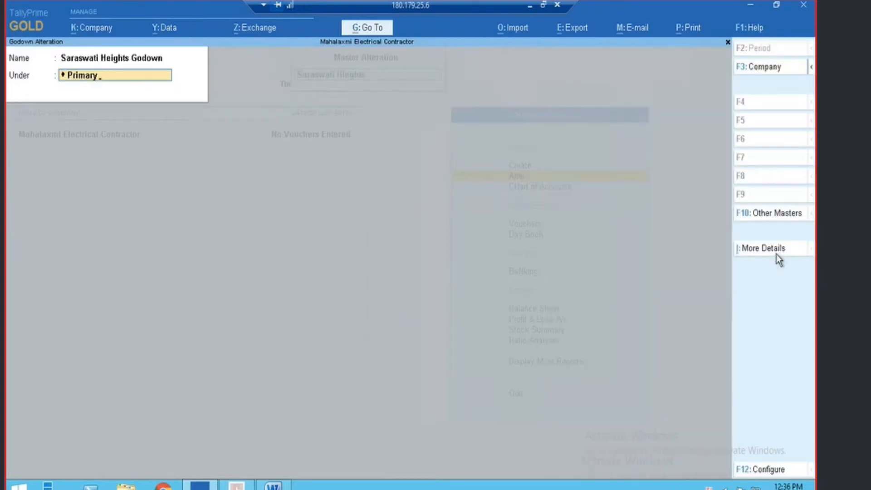
{"action": "key", "text": "Return"}
{"action": "key", "text": "Return"}
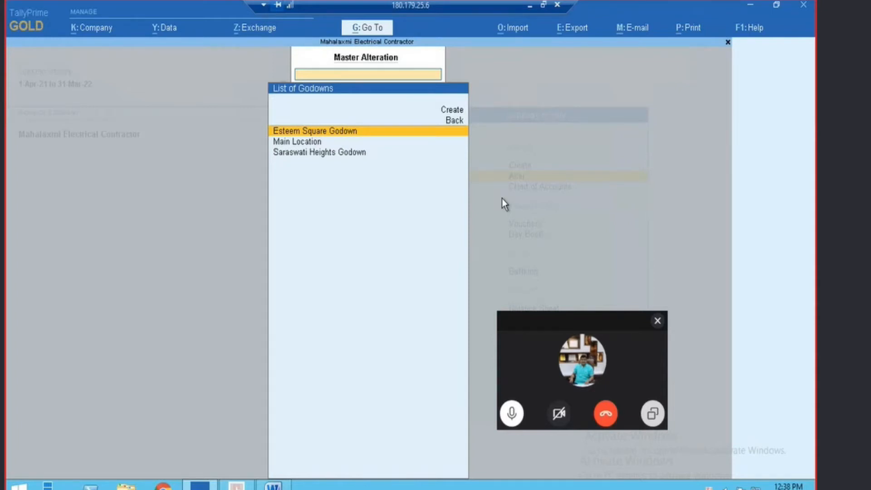
Step: Check which job/project is assigned in the Esteem Square Godown's additional details, and leave the godown alteration
{"action": "key", "text": "Return"}
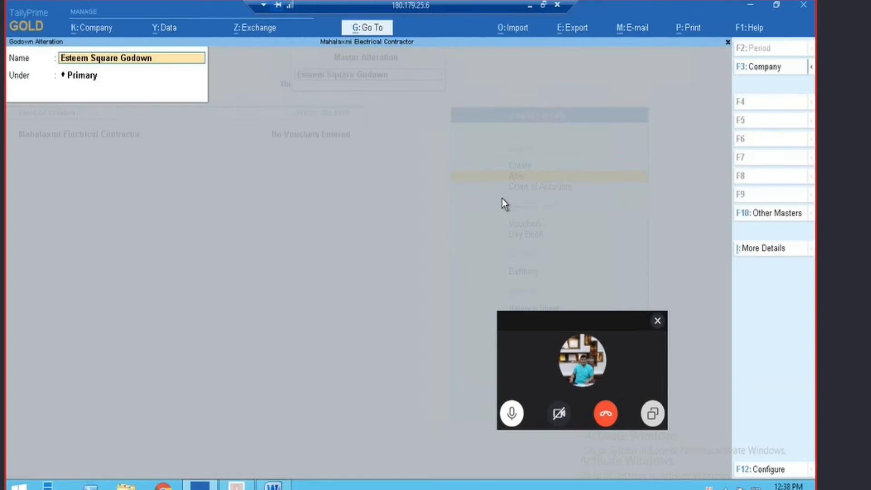
{"action": "left_click", "coordinate": [766, 251]}
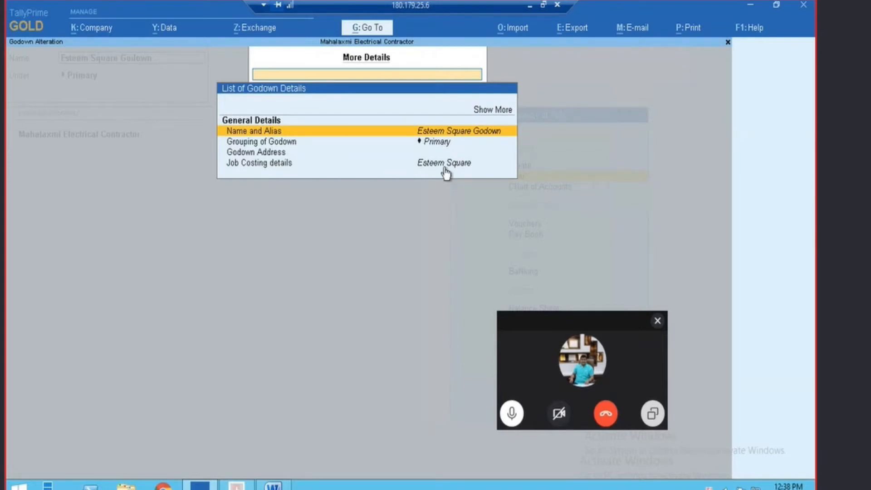
{"action": "key", "text": "Escape"}
{"action": "key", "text": "Escape"}
Step: Check which job/project is assigned in the Saraswati Heights Godown's additional details, and return to the Gateway of Tally
{"action": "key", "text": "Down"}
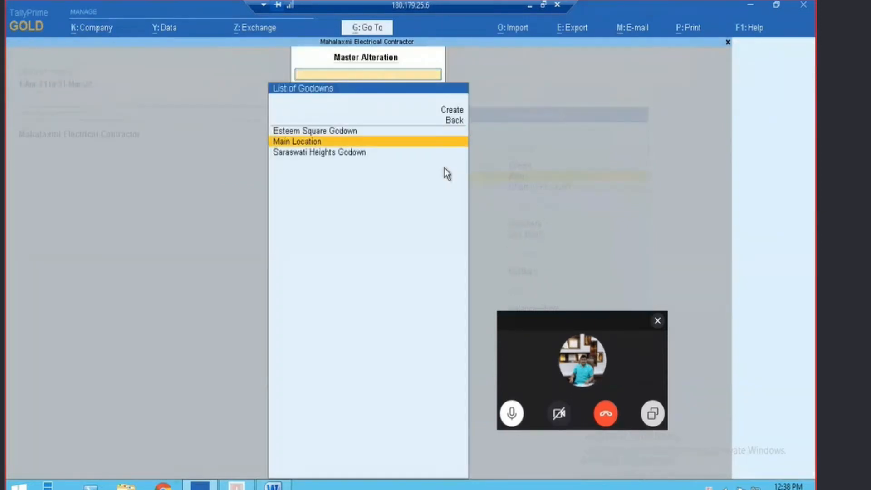
{"action": "key", "text": "Down"}
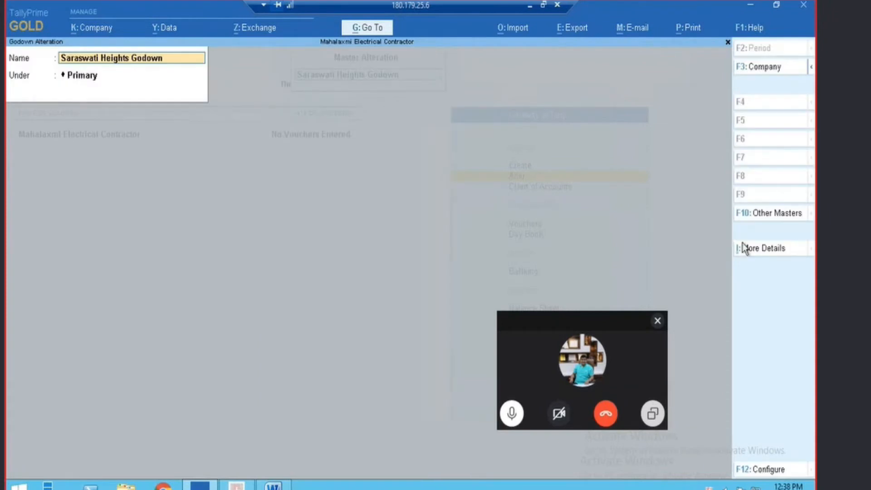
{"action": "left_click", "coordinate": [747, 248]}
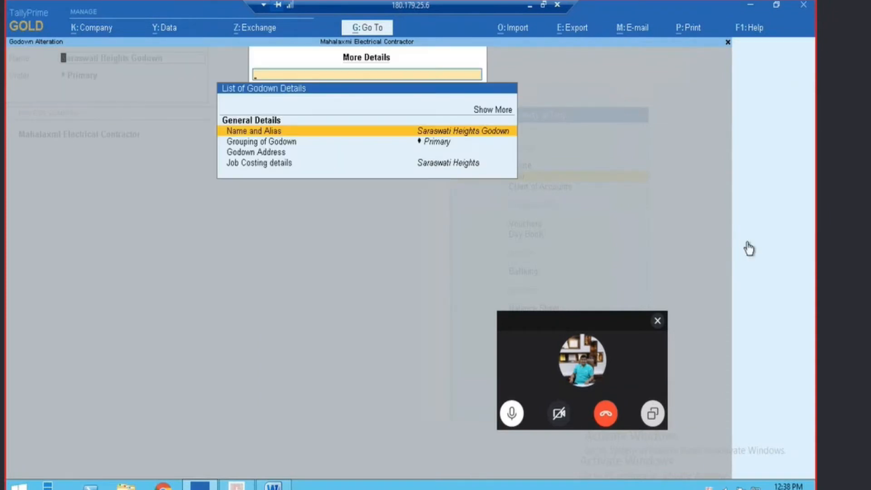
{"action": "key", "text": "Escape"}
{"action": "key", "text": "Escape"}
{"action": "key", "text": "Return"}
{"action": "key", "text": "Escape"}
{"action": "key", "text": "Escape"}
{"action": "key", "text": "Escape"}
{"action": "key", "text": "Escape"}
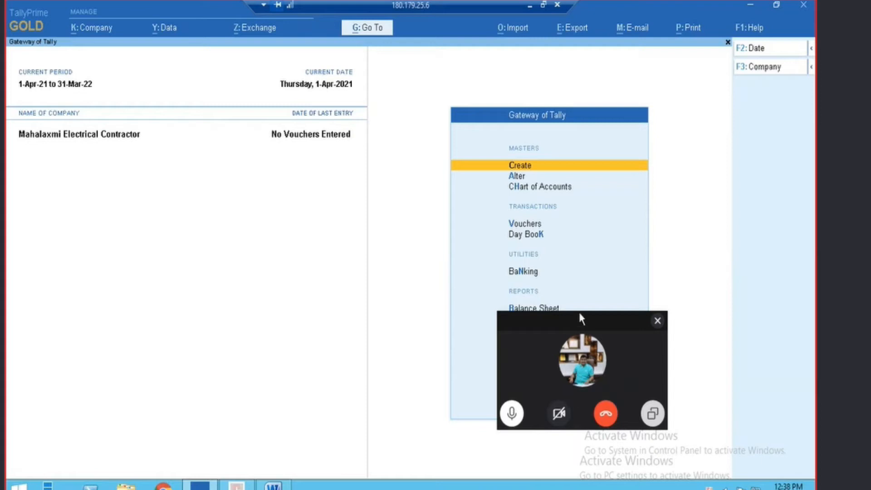
{"action": "left_click_drag", "start_coordinate": [576, 318], "coordinate": [576, 489]}
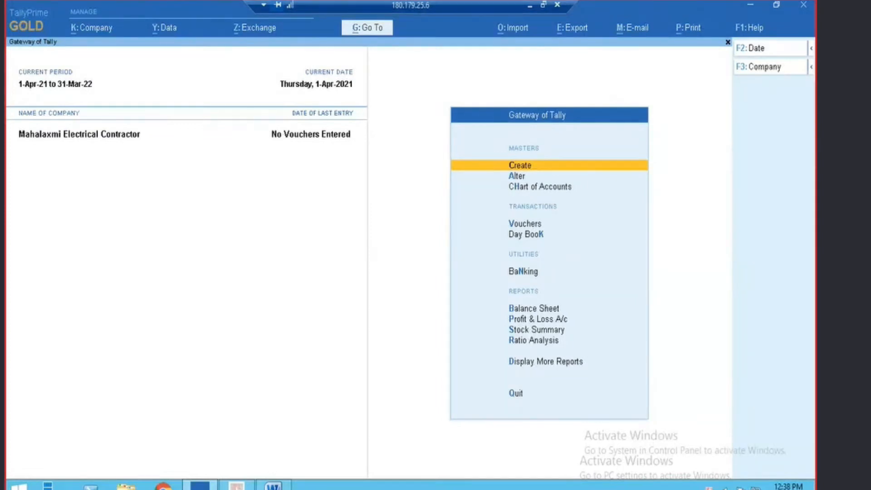
Step: Switch to the Word business scenario and review the supplier purchase terms, item quantities and rates, and the material transfers to the projects
{"action": "key", "text": "alt+Tab"}
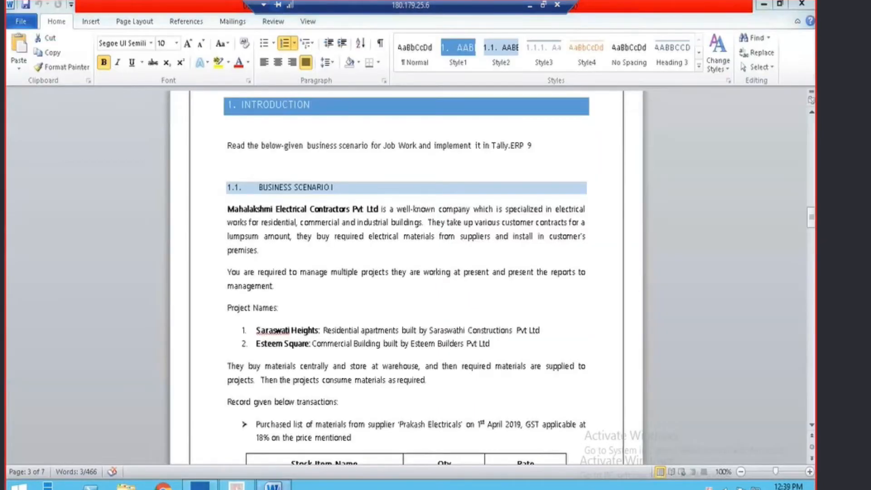
{"action": "key", "text": "alt+Tab"}
{"action": "key", "text": "alt+Tab"}
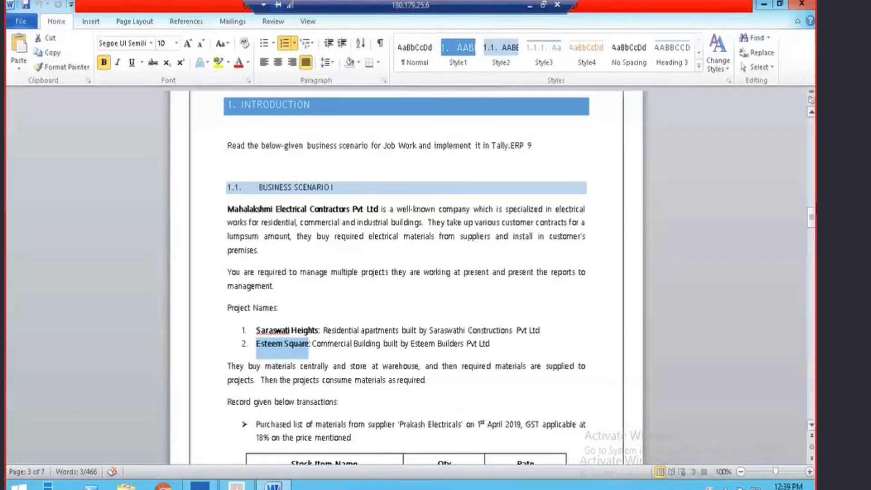
{"action": "left_click_drag", "start_coordinate": [814, 212], "coordinate": [815, 236]}
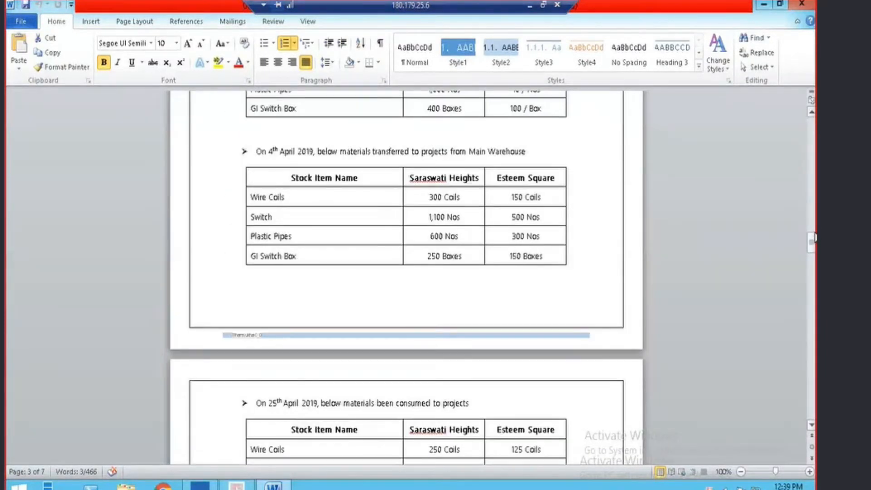
{"action": "scroll", "coordinate": [815, 237], "scroll_direction": "up", "scroll_amount": 5}
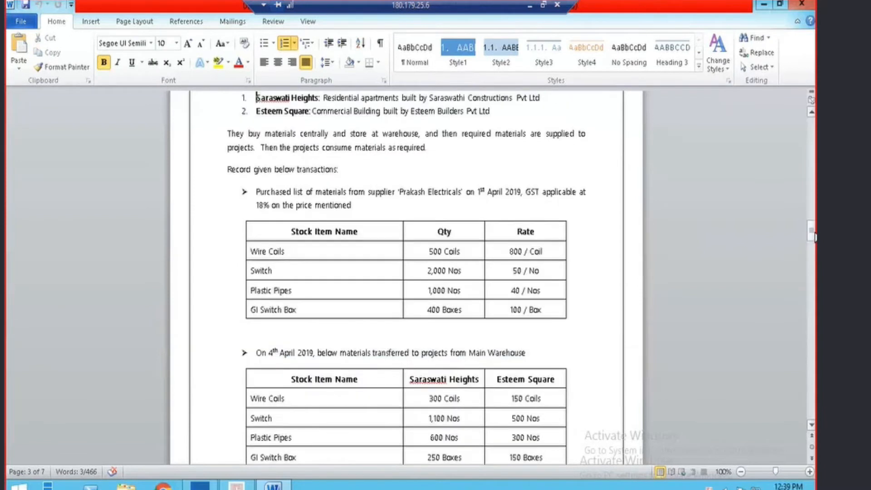
{"action": "scroll", "coordinate": [815, 236], "scroll_direction": "up", "scroll_amount": 1}
{"action": "key", "text": "Down"}
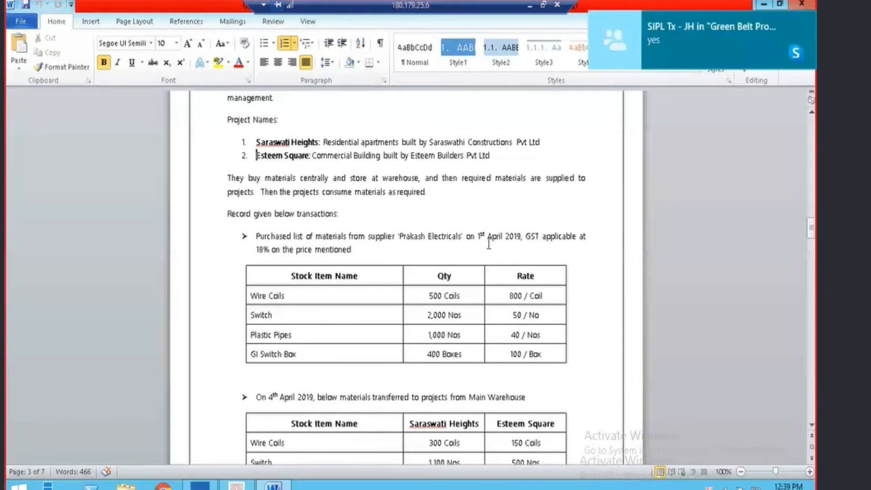
{"action": "left_click_drag", "start_coordinate": [399, 237], "coordinate": [469, 257]}
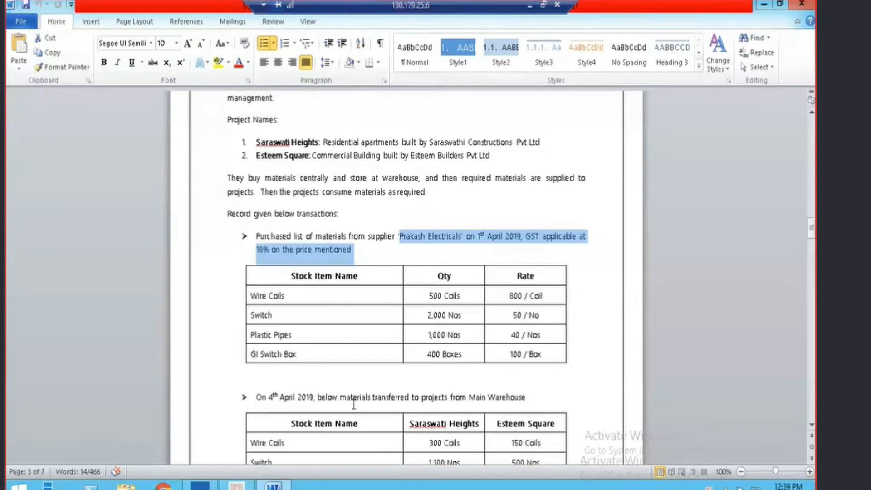
{"action": "left_click_drag", "start_coordinate": [812, 230], "coordinate": [812, 236]}
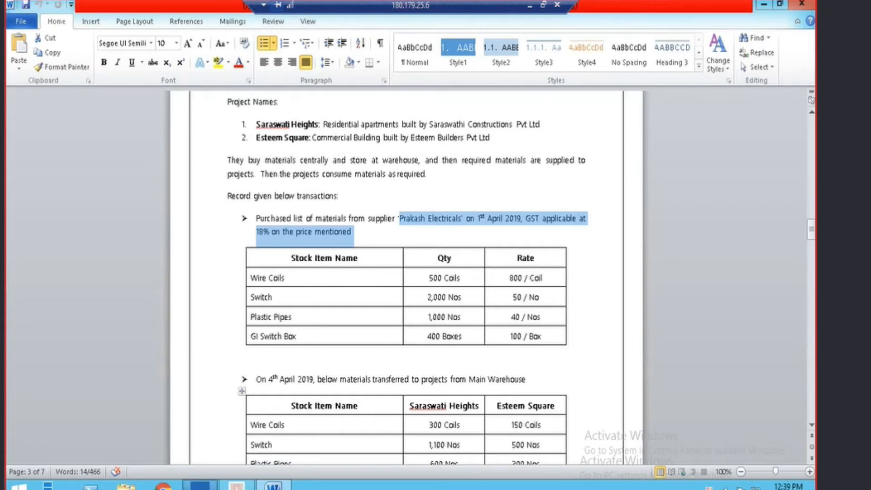
Step: Switch back to TallyPrime and start a purchase voucher, leaving the supplier invoice number and date blank
{"action": "key", "text": "alt+Tab"}
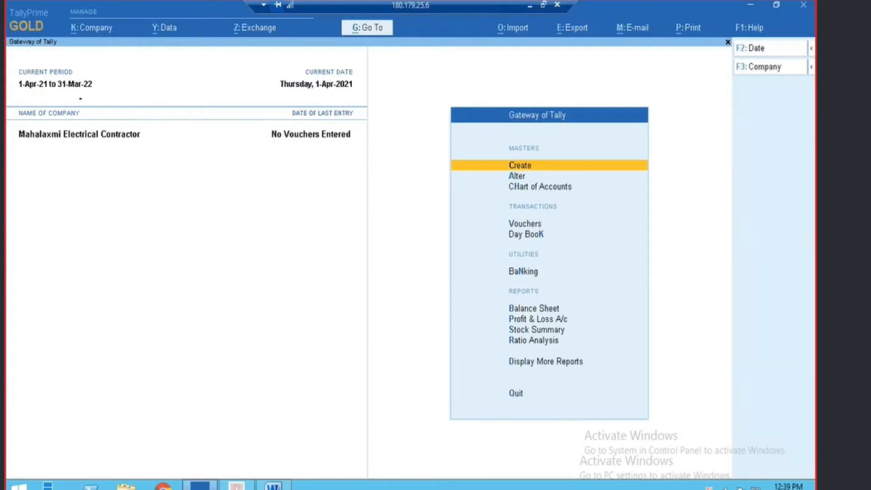
{"action": "key", "text": "v"}
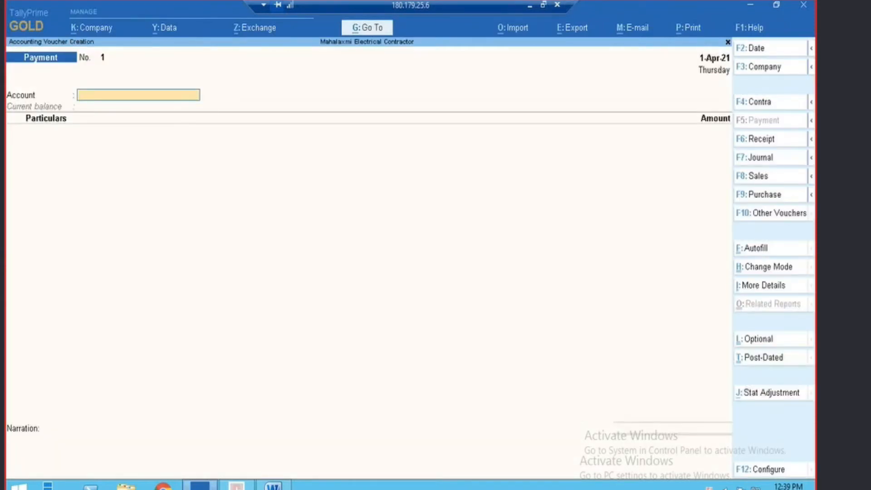
{"action": "key", "text": "F9"}
{"action": "key", "text": "Return"}
{"action": "key", "text": "Return"}
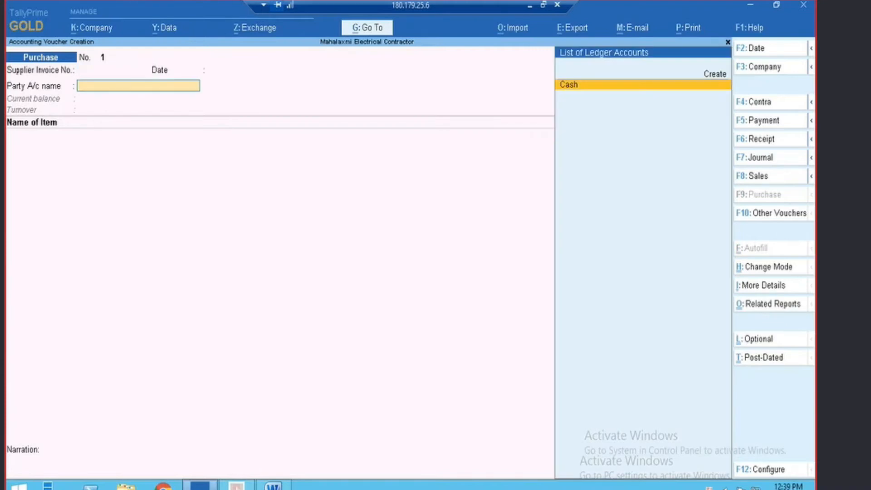
Step: Create the supplier ledger Bharat Electricals under Sundry Creditors from the voucher's party account
{"action": "key", "text": "alt"}
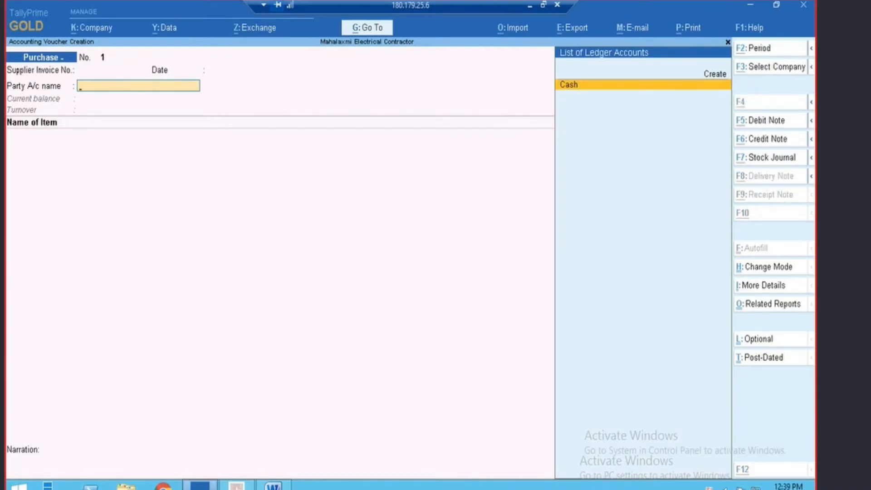
{"action": "key", "text": "alt+c"}
{"action": "type", "text": "Bharat Electr"}
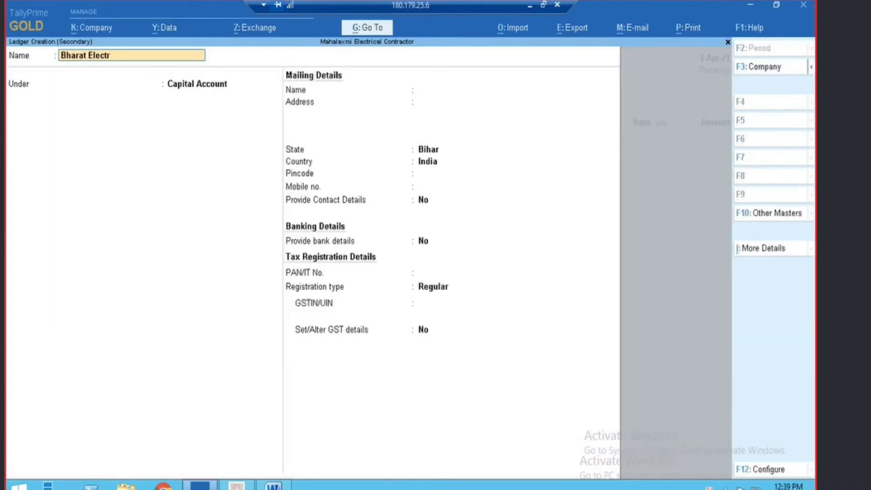
{"action": "type", "text": "icals"}
{"action": "key", "text": "Return"}
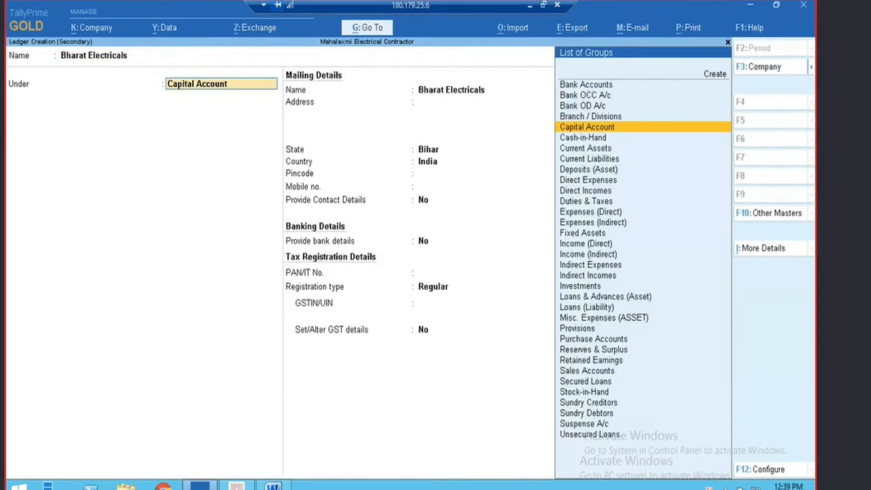
{"action": "type", "text": "Credit"}
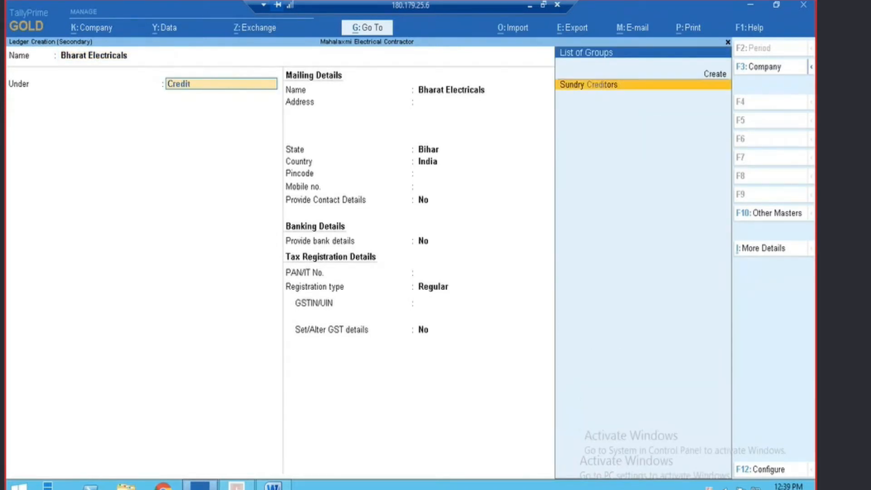
{"action": "key", "text": "Return"}
{"action": "key", "text": "Return"}
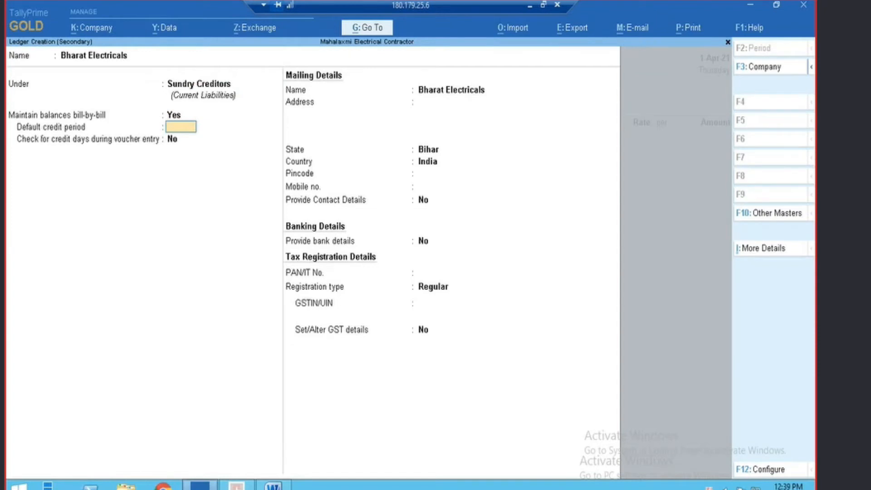
{"action": "key", "text": "ctrl+a"}
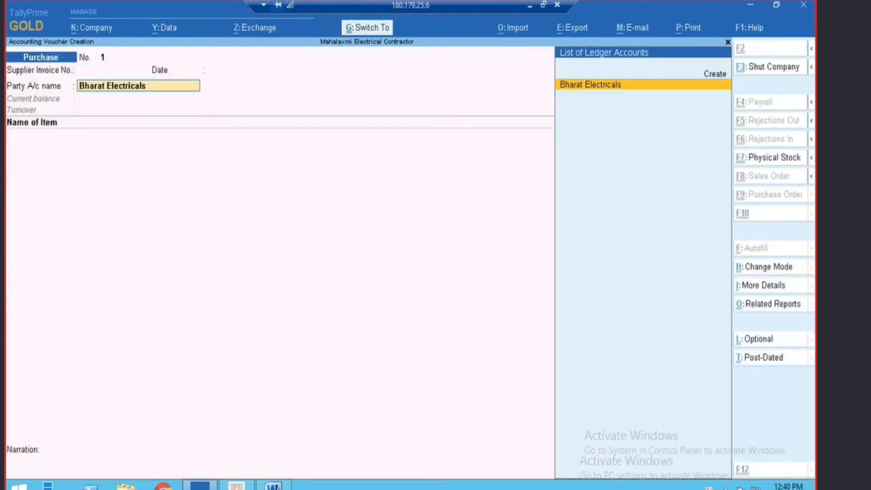
Step: Use Bharat Electricals as the purchase party and accept the receipt and party details unchanged
{"action": "key", "text": "Return"}
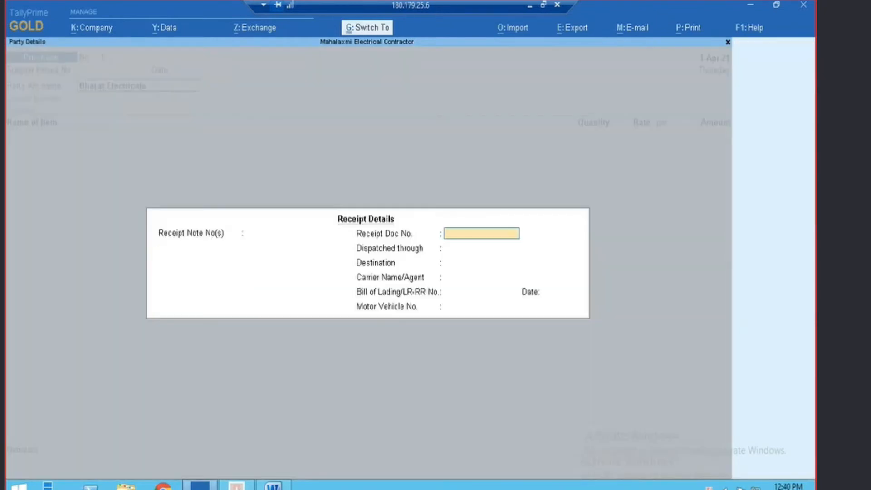
{"action": "key", "text": "ctrl+a"}
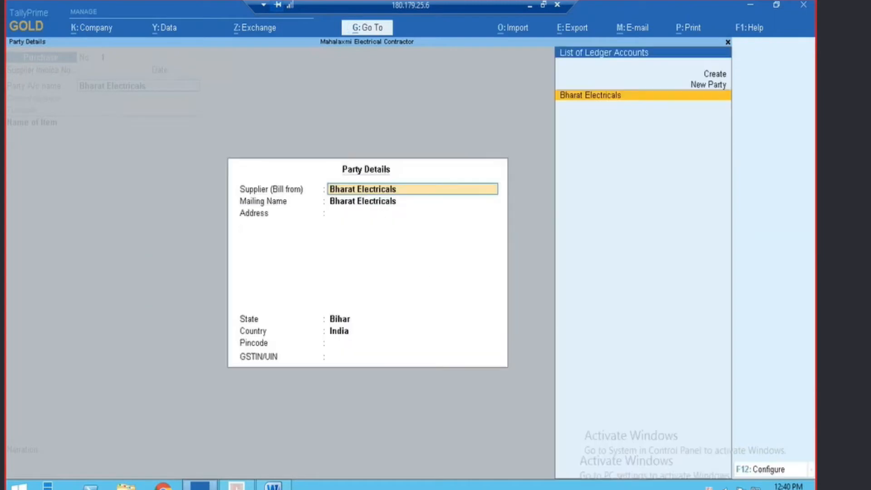
{"action": "key", "text": "ctrl+a"}
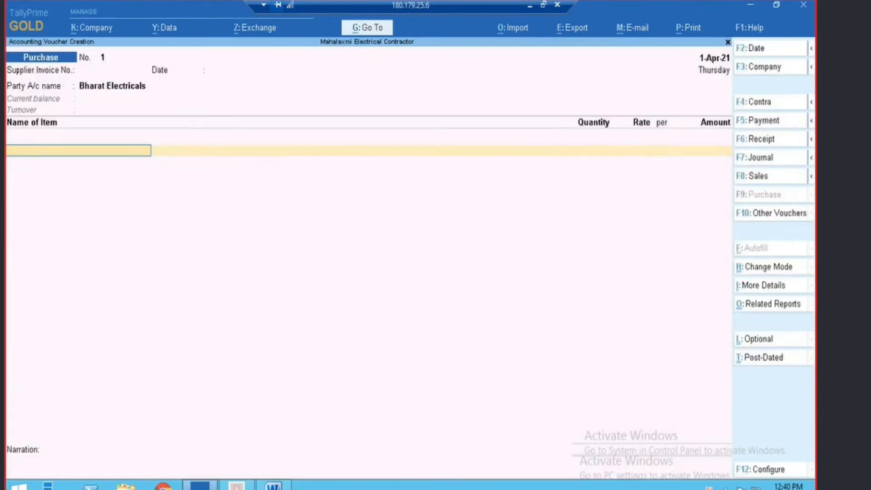
Step: Start a new stock item named Wires under the Primary group from the purchase voucher
{"action": "key", "text": "ctrl+c"}
{"action": "type", "text": "Wi"}
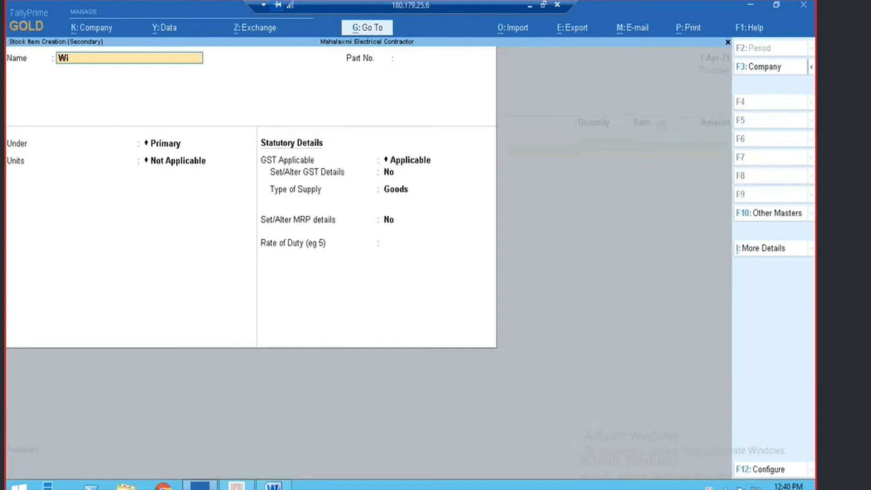
{"action": "type", "text": "res"}
{"action": "key", "text": "Return"}
{"action": "key", "text": "Return"}
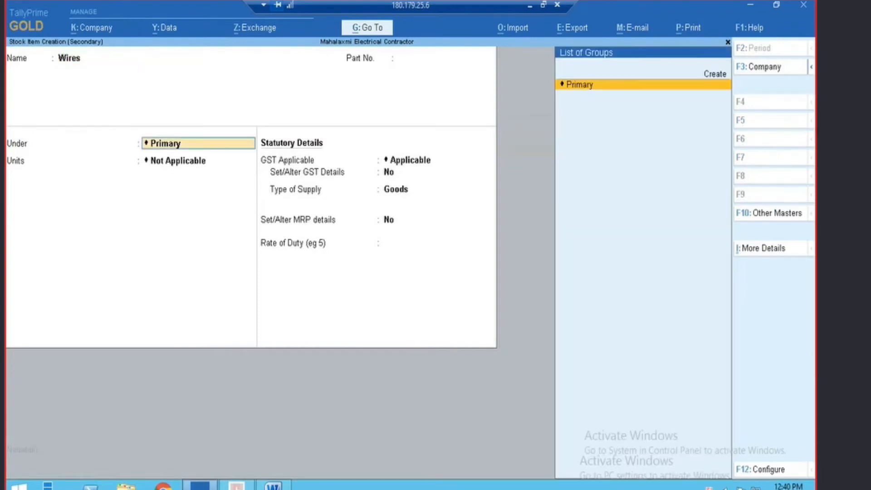
{"action": "key", "text": "Return"}
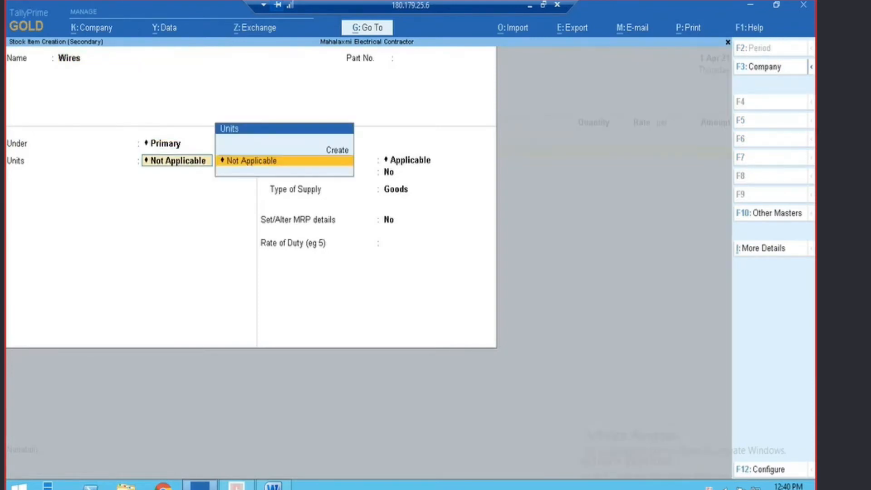
Step: Create a simple unit coil with UQC Not Applicable and 0 decimal places, assign it to Wires, and save the stock item
{"action": "key", "text": "alt+Tab"}
{"action": "key", "text": "alt+Tab"}
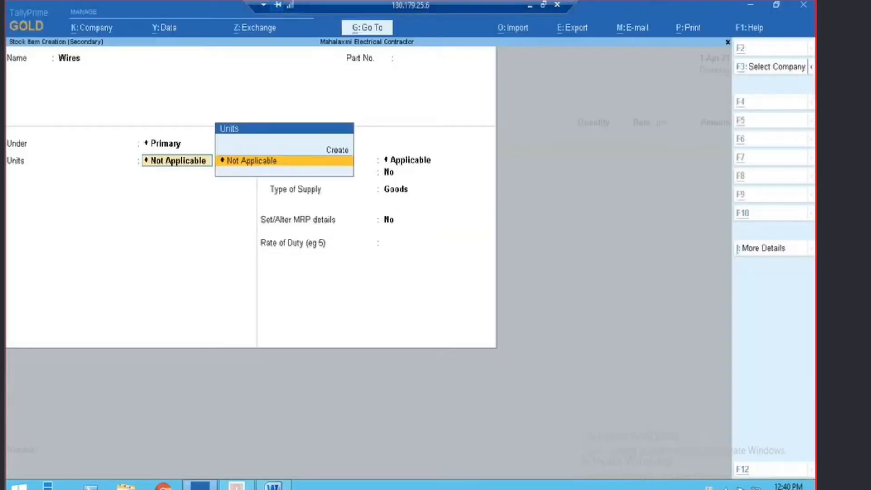
{"action": "key", "text": "alt+c"}
{"action": "type", "text": "coil"}
{"action": "key", "text": "Return"}
{"action": "key", "text": "Return"}
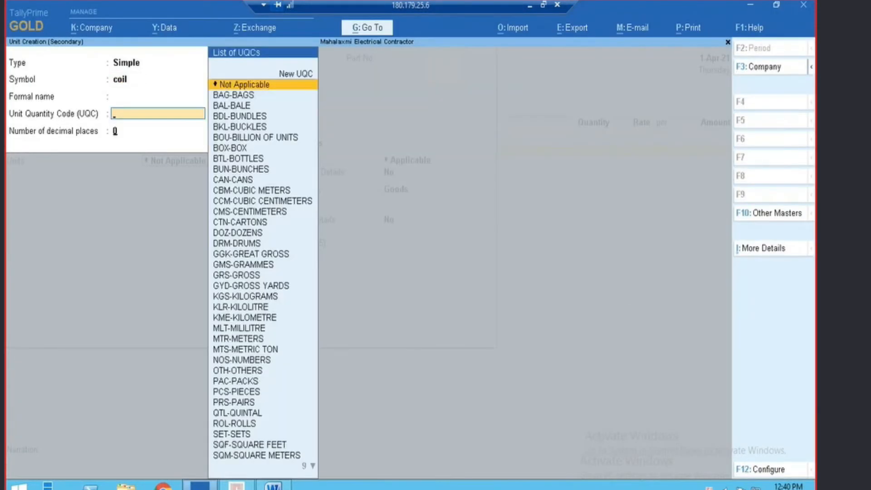
{"action": "key", "text": "Return"}
{"action": "key", "text": "Return"}
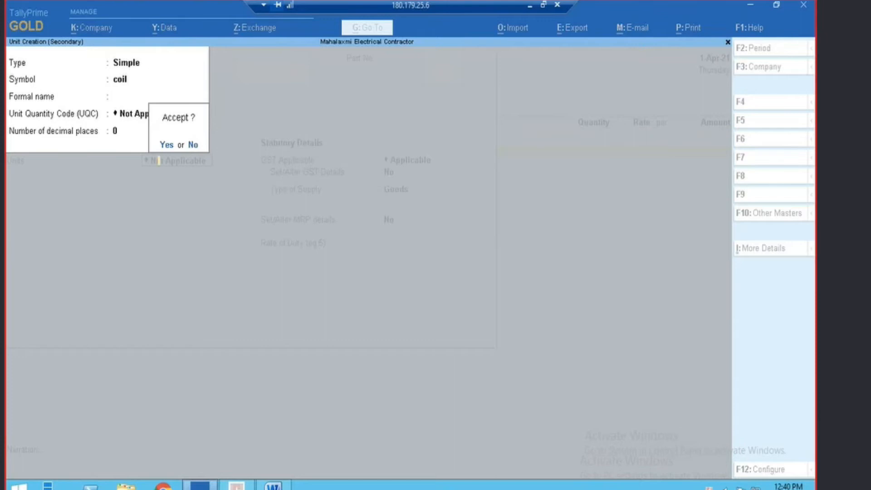
{"action": "key", "text": "Return"}
{"action": "key", "text": "Return"}
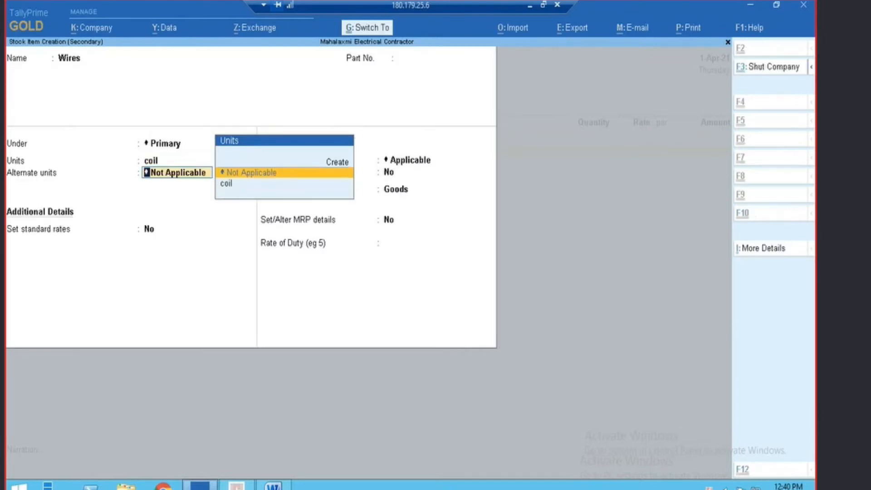
{"action": "key", "text": "ctrl+a"}
{"action": "key", "text": "Return"}
Step: Check the scenario's purchase list in Word and allocate a quantity of 500 coils of Wires to the Main Location godown
{"action": "key", "text": "alt+Tab"}
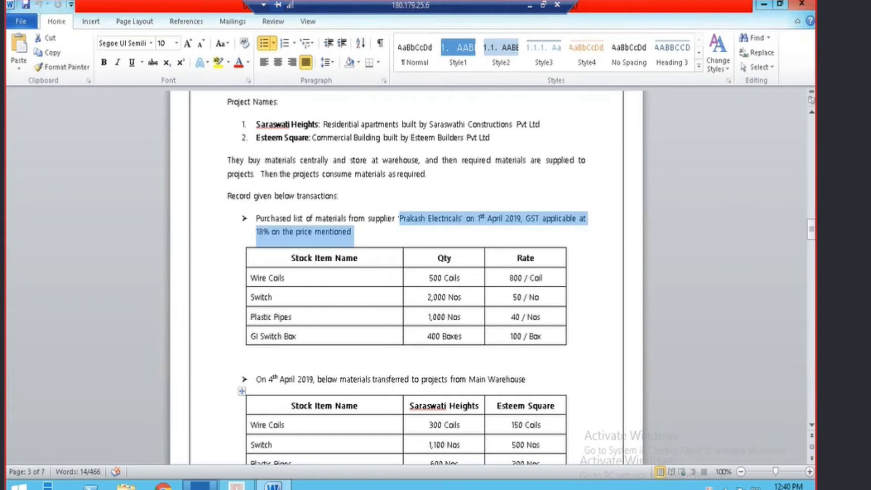
{"action": "key", "text": "alt+Tab"}
{"action": "key", "text": "Return"}
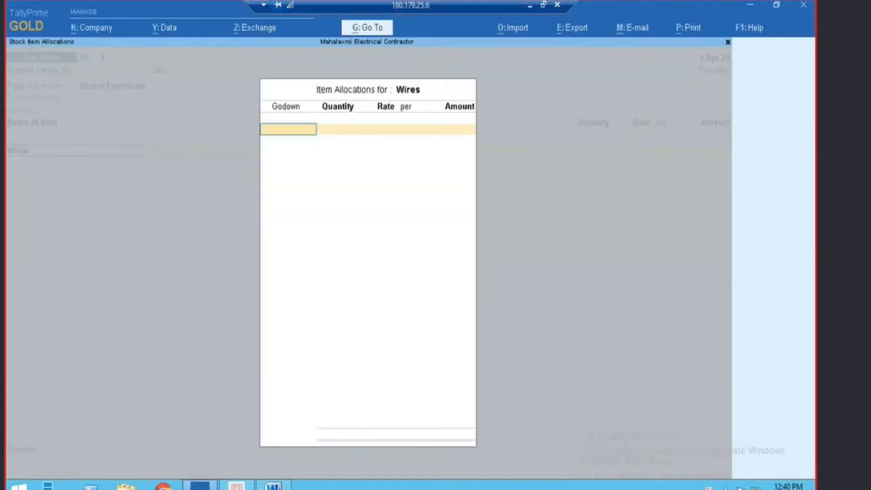
{"action": "type", "text": "Main"}
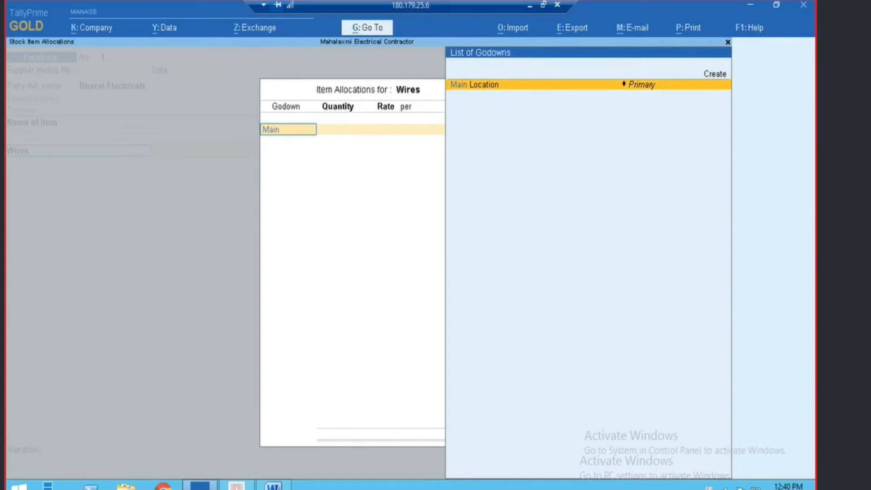
{"action": "key", "text": "Return"}
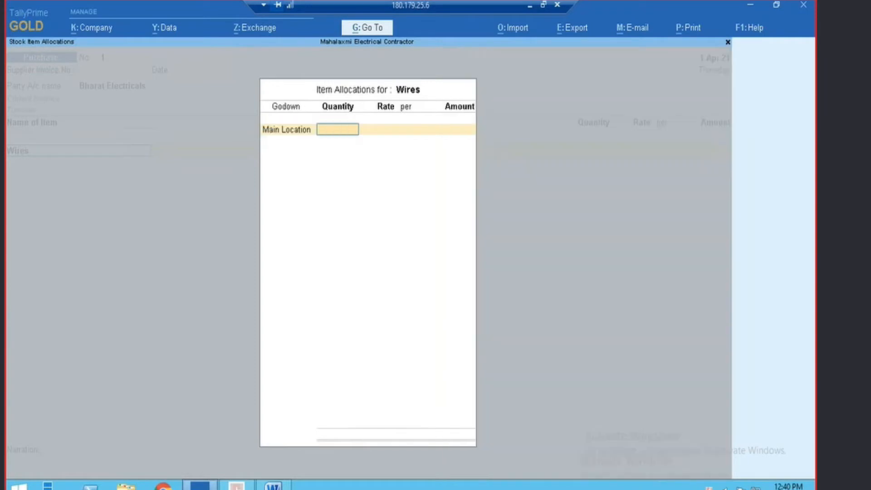
{"action": "key", "text": "alt+Tab"}
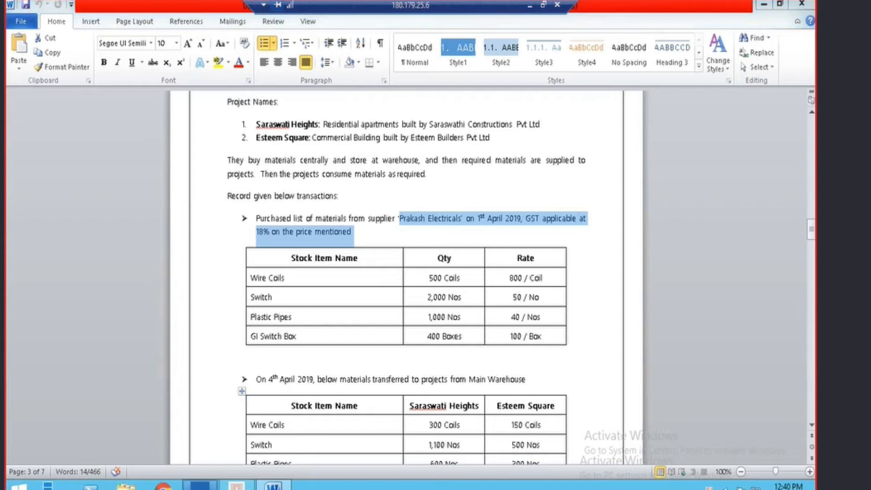
{"action": "key", "text": "alt+Tab"}
{"action": "type", "text": "500"}
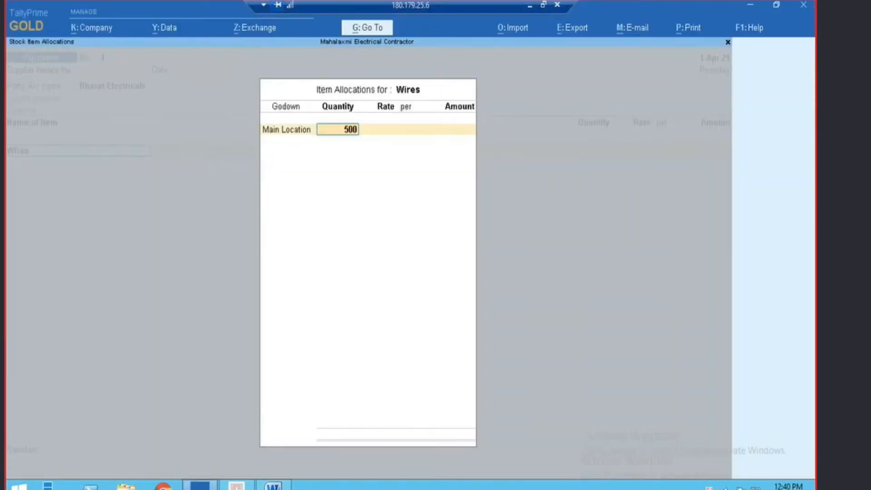
{"action": "key", "text": "Return"}
Step: Set the Wires rate to 800 per coil as given in the scenario and accept the item allocation
{"action": "key", "text": "alt+Tab"}
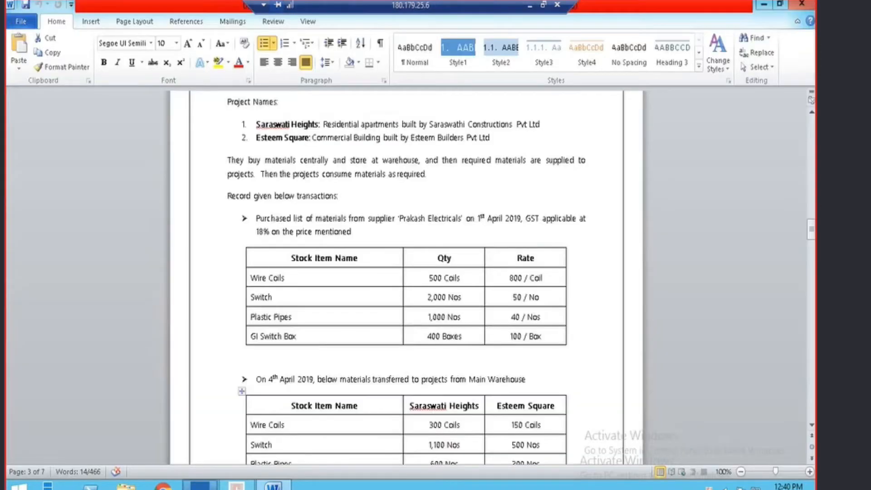
{"action": "key", "text": "alt+Tab"}
{"action": "type", "text": "800"}
{"action": "key", "text": "Return"}
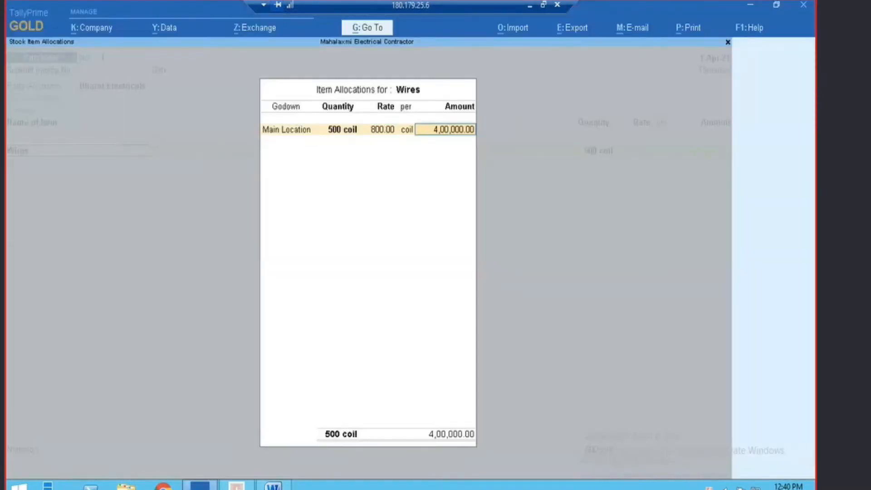
{"action": "key", "text": "Return"}
{"action": "key", "text": "Return"}
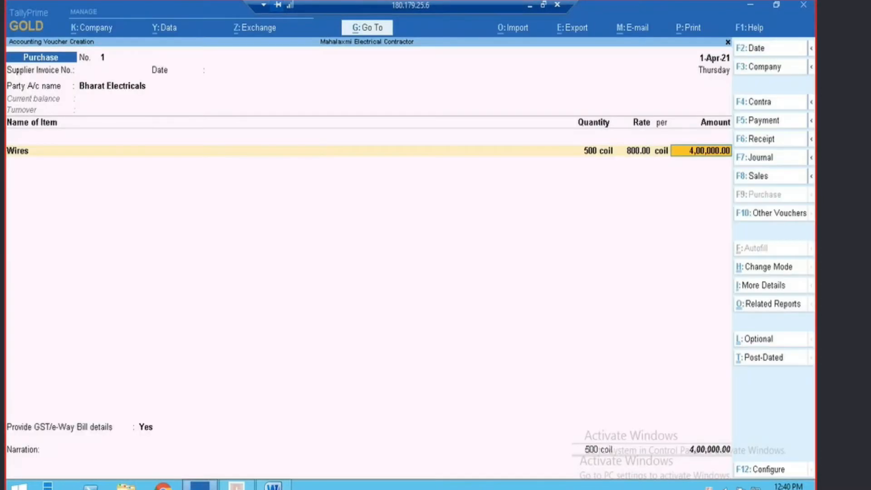
Step: Create a ledger named Purchase under Purchase Accounts with ledger type Not Applicable and use it for the Wires accounting details
{"action": "key", "text": "Return"}
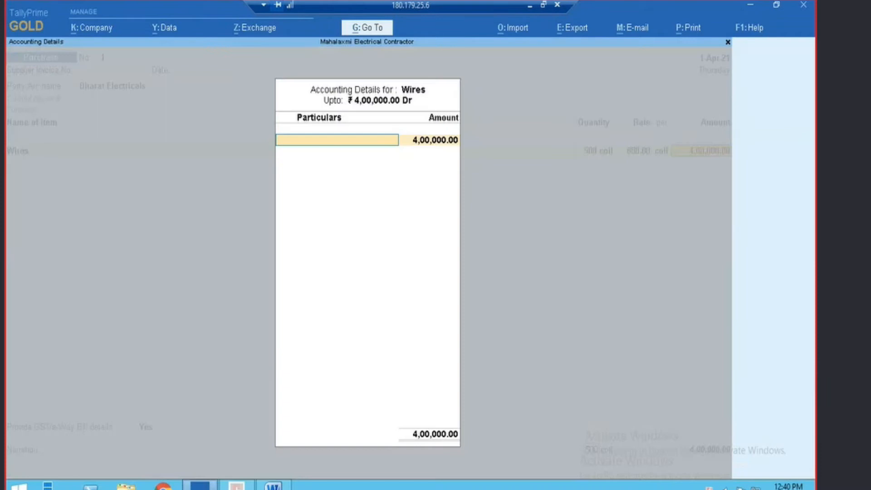
{"action": "key", "text": "alt+c"}
{"action": "type", "text": "Purchase"}
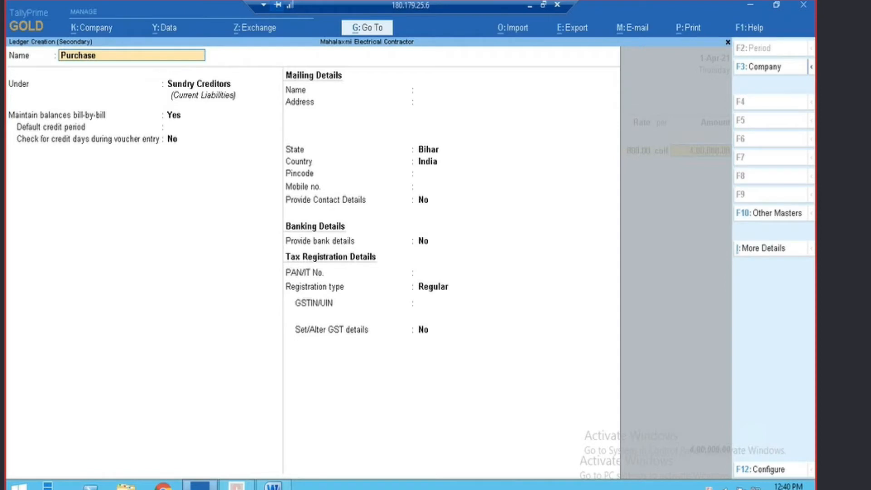
{"action": "key", "text": "Return"}
{"action": "type", "text": "Purc"}
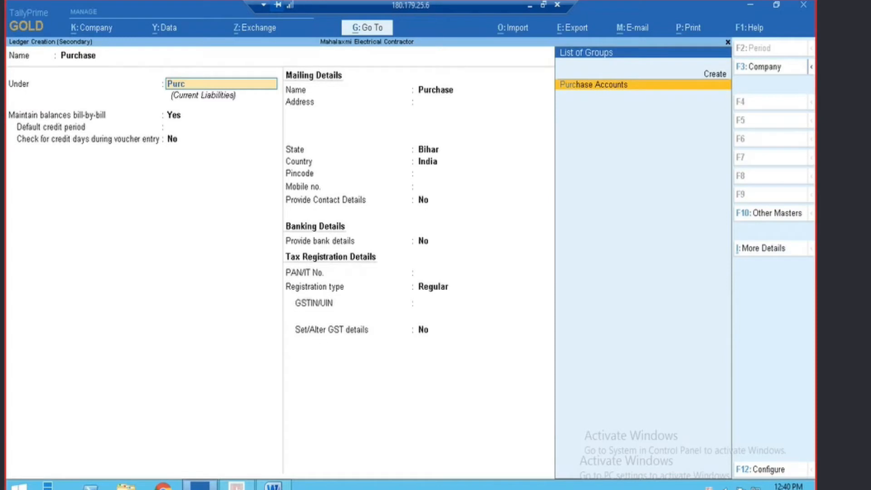
{"action": "key", "text": "Return"}
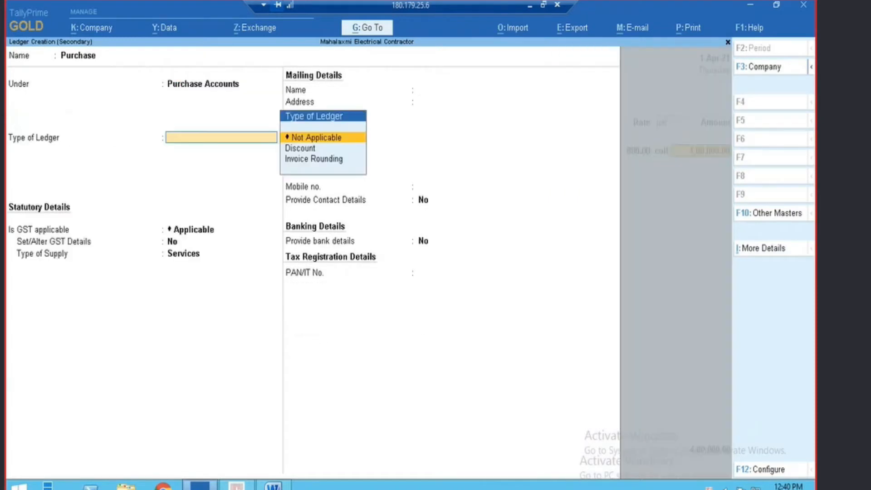
{"action": "key", "text": "Return"}
{"action": "key", "text": "ctrl+a"}
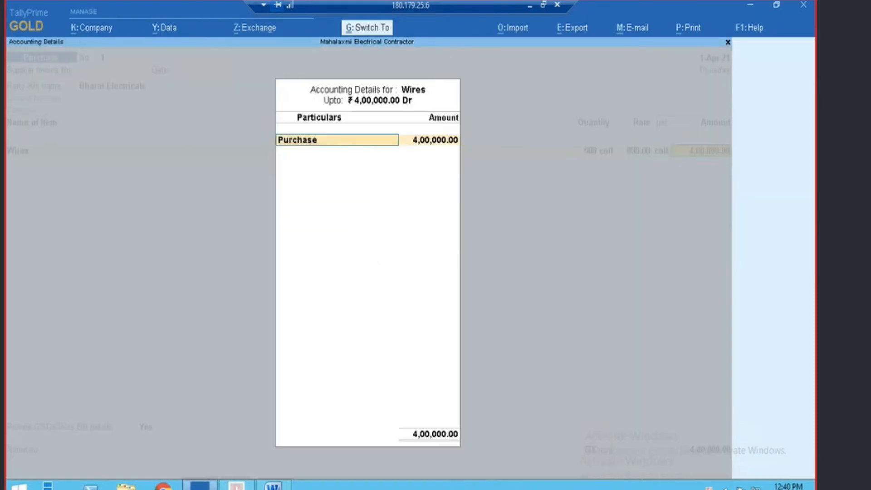
{"action": "key", "text": "Return"}
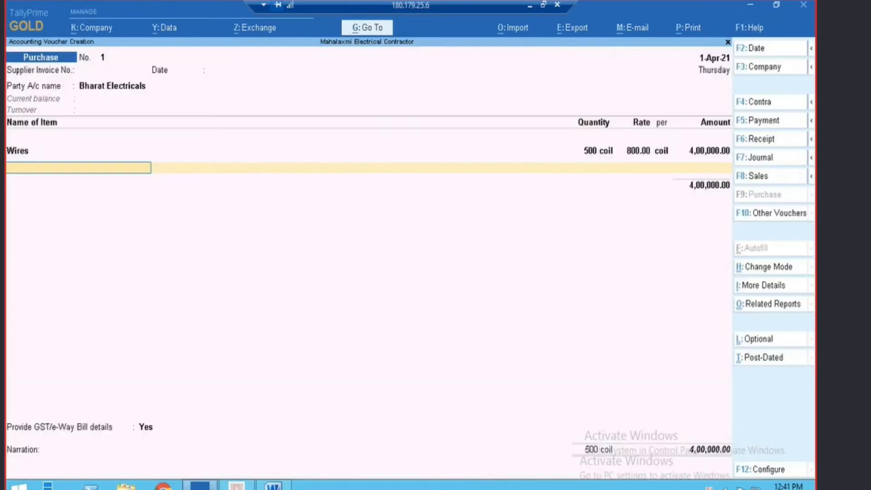
Step: Consult the scenario's purchase list and start a new stock item named Switch under the Primary group
{"action": "key", "text": "alt+Tab"}
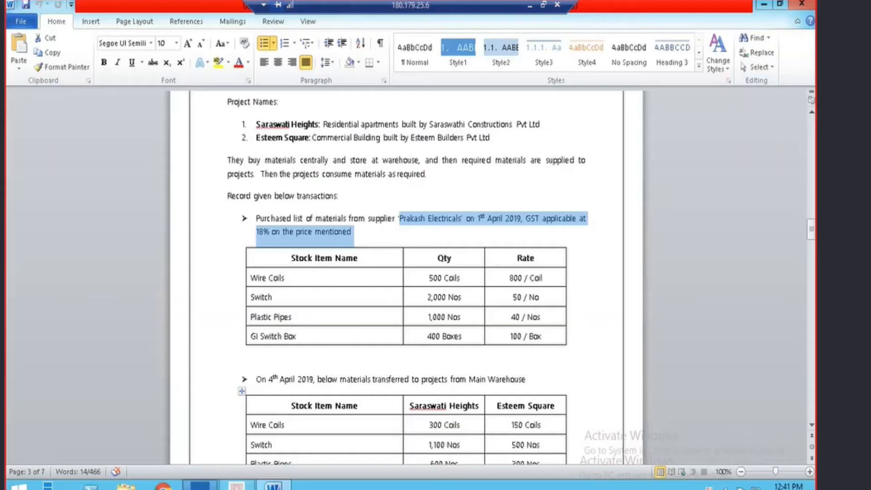
{"action": "key", "text": "alt+Tab"}
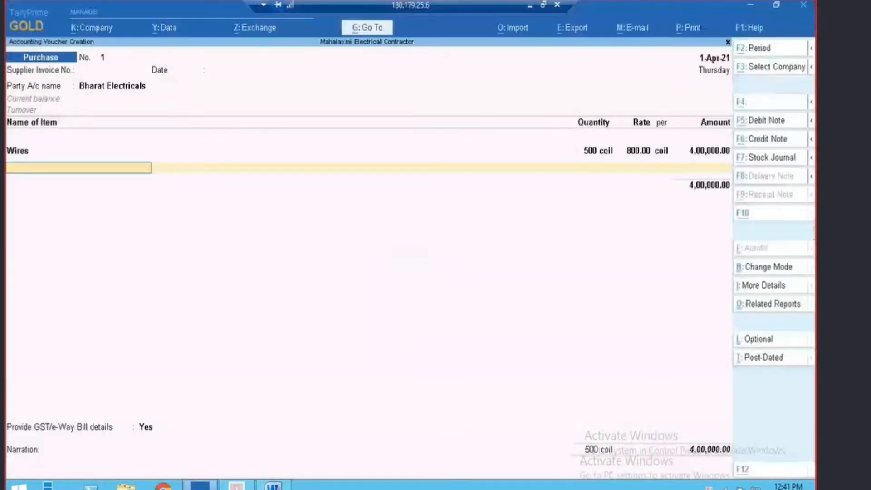
{"action": "key", "text": "alt+c"}
{"action": "type", "text": "Switch"}
{"action": "key", "text": "Return"}
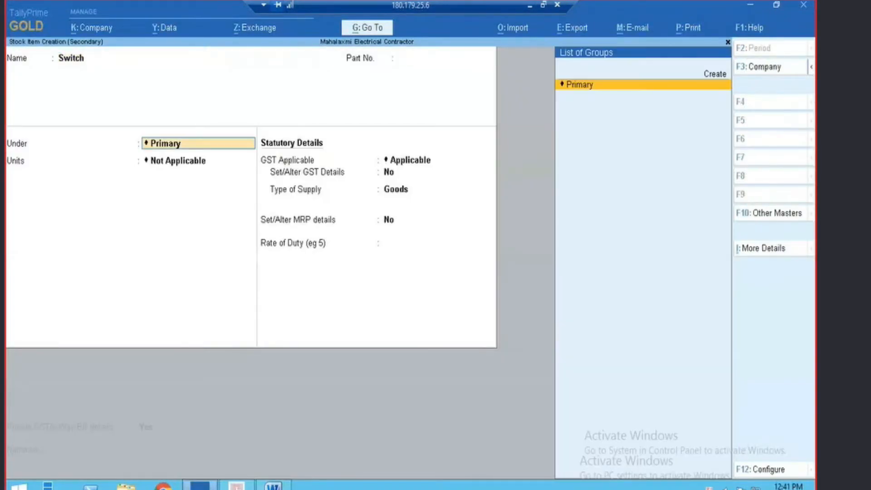
{"action": "key", "text": "Return"}
Step: Create a simple unit Pcs with UQC Not Applicable and 0 decimal places, assign it to Switch, and save the stock item
{"action": "key", "text": "alt+c"}
{"action": "type", "text": "Pcs"}
{"action": "key", "text": "Return"}
{"action": "key", "text": "Return"}
{"action": "key", "text": "Return"}
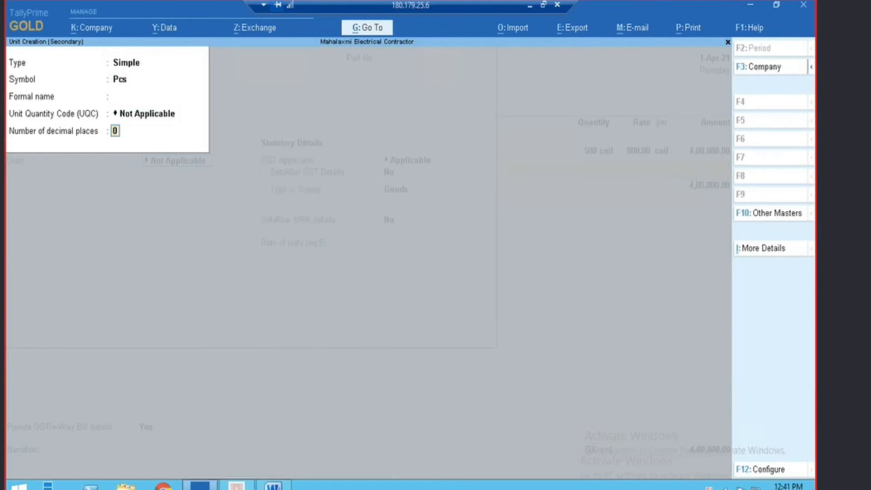
{"action": "key", "text": "Return"}
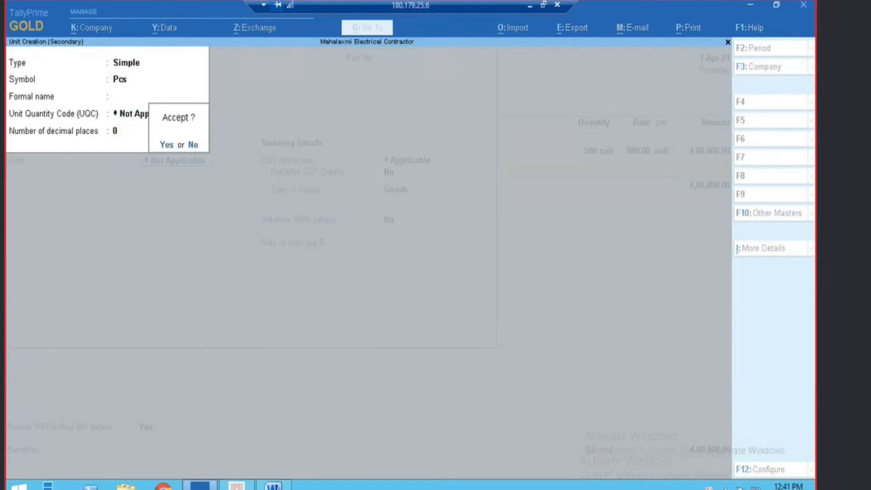
{"action": "key", "text": "alt+Tab"}
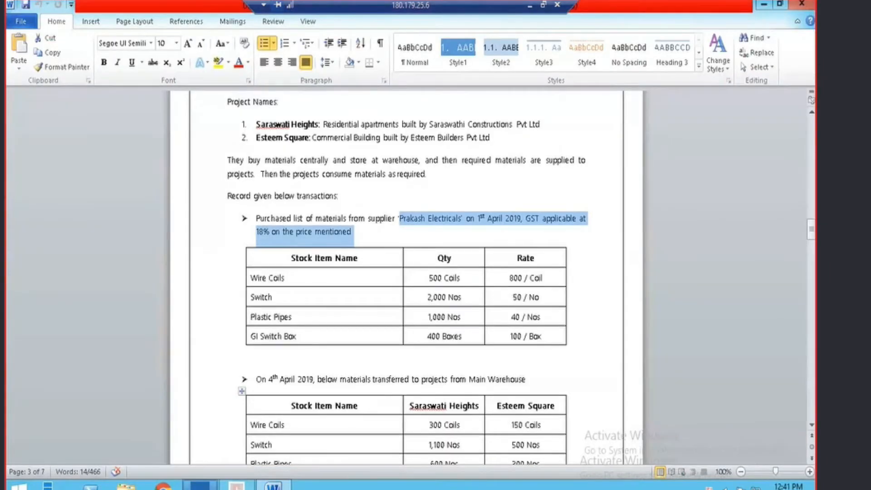
{"action": "key", "text": "alt+Tab"}
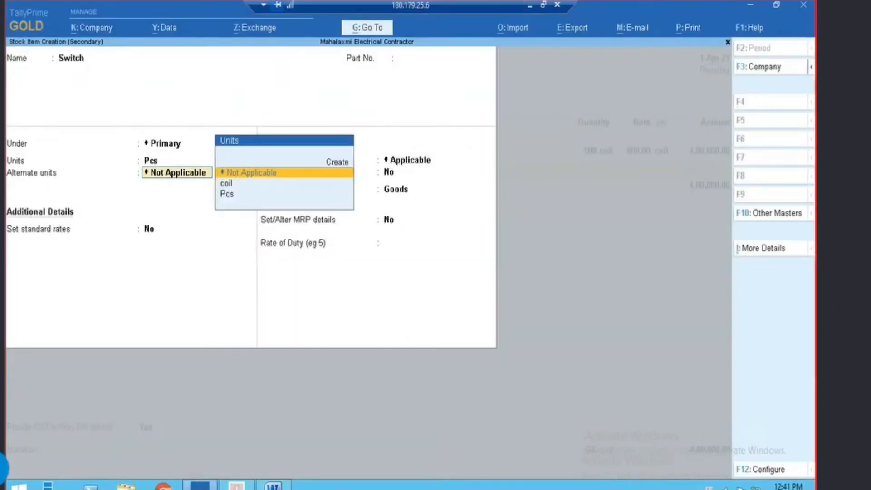
{"action": "key", "text": "ctrl+a"}
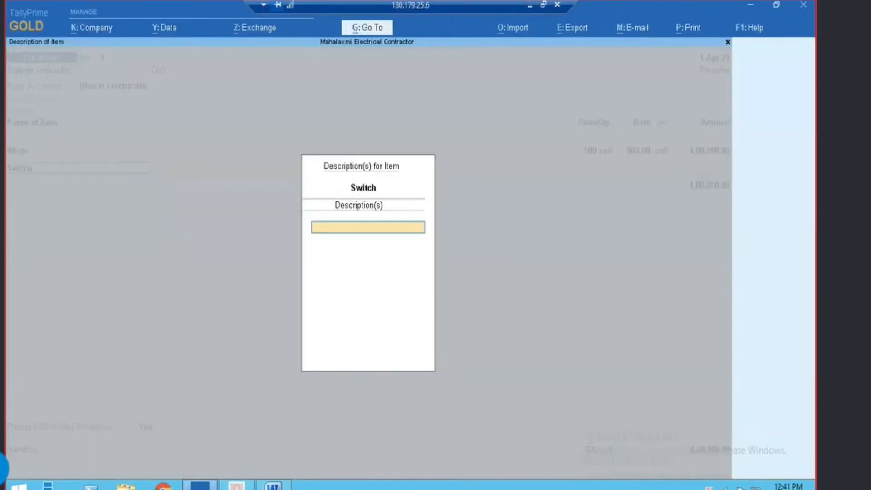
Step: Leave the Switch description blank and allocate 2000 Pcs to the Main Location at a rate of 50 per piece
{"action": "key", "text": "Return"}
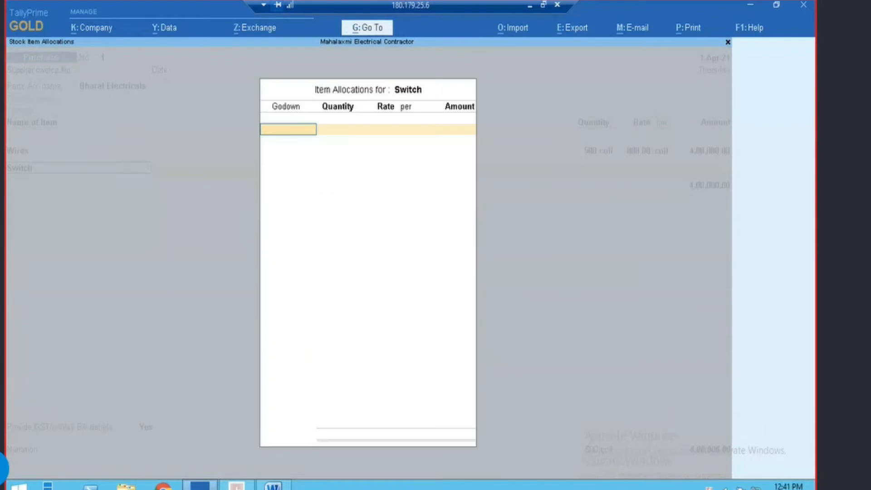
{"action": "type", "text": "Mai"}
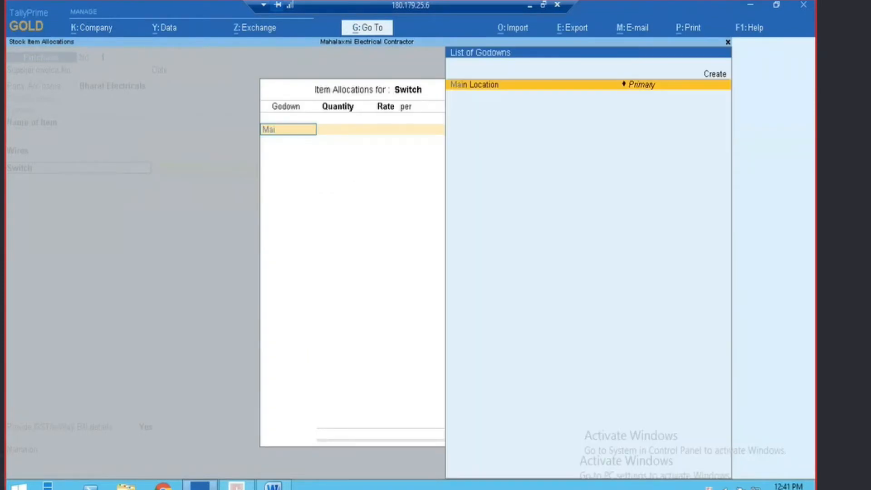
{"action": "key", "text": "Return"}
{"action": "type", "text": "2000"}
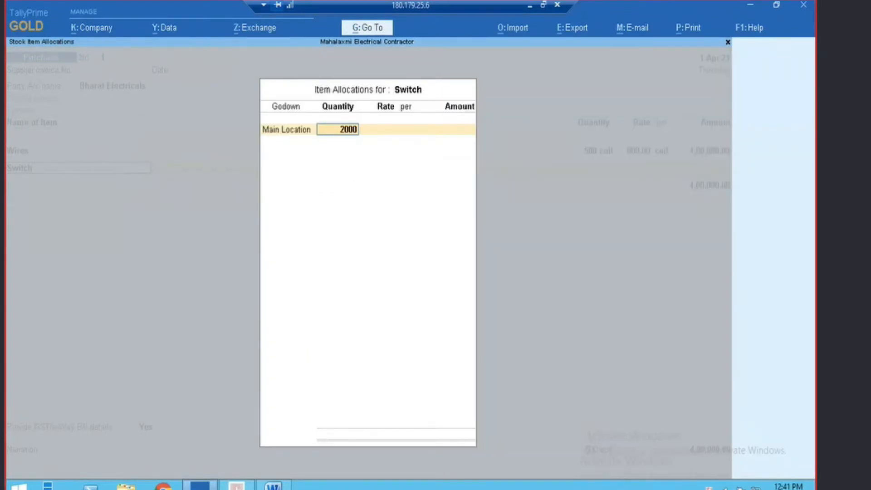
{"action": "key", "text": "Return"}
{"action": "key", "text": "alt+Tab"}
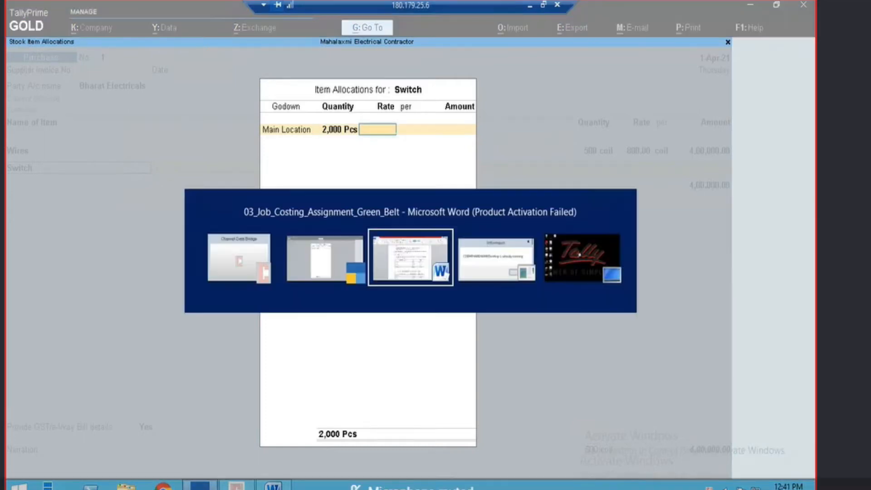
{"action": "key", "text": "alt+Tab"}
{"action": "type", "text": "50"}
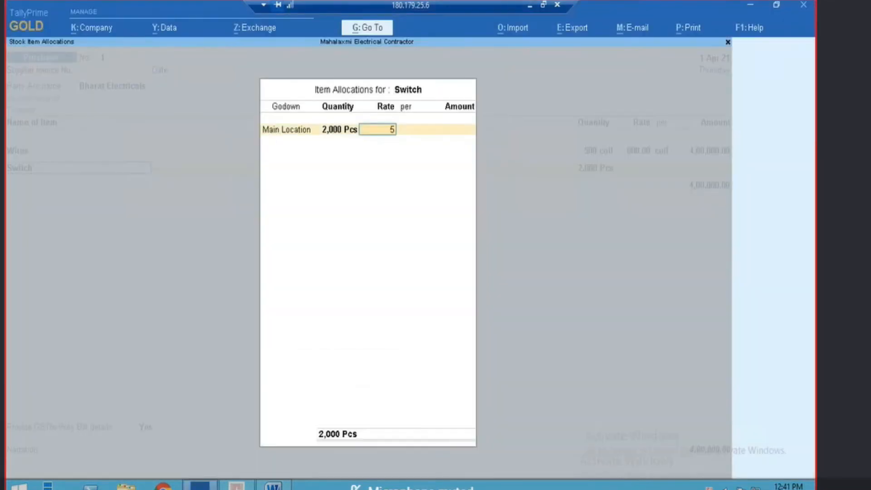
{"action": "key", "text": "Return"}
{"action": "key", "text": "Return"}
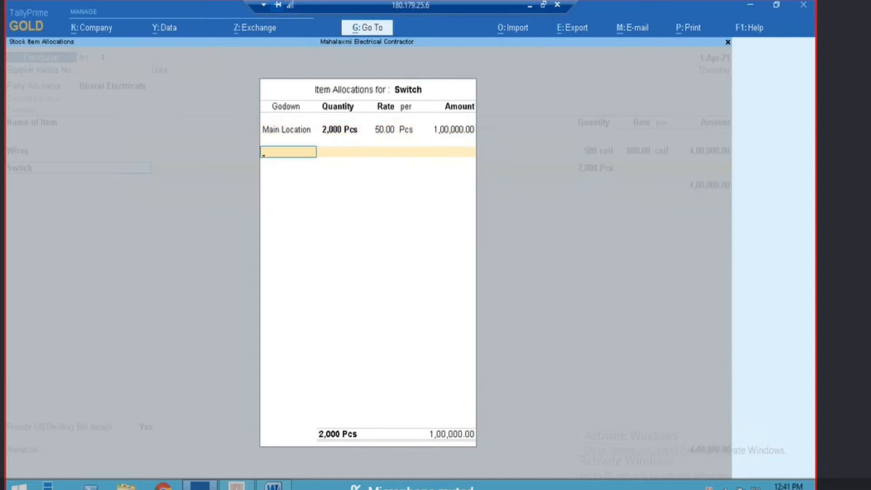
{"action": "key", "text": "Return"}
Step: Accept the Switch line amount and book it to the Purchase ledger
{"action": "key", "text": "Return"}
{"action": "key", "text": "Return"}
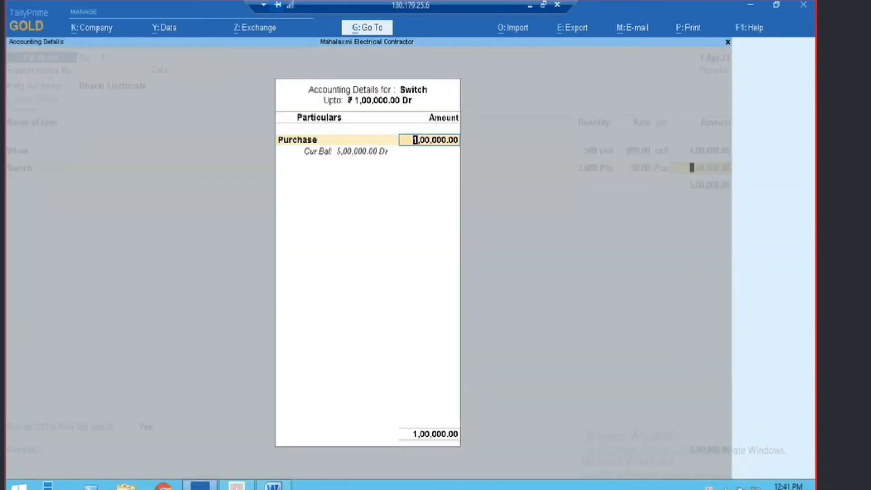
{"action": "key", "text": "Return"}
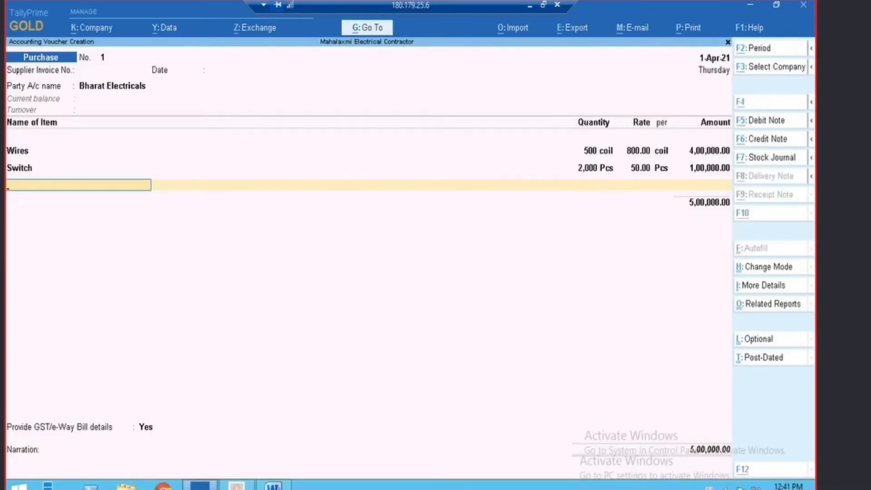
Step: Start a new stock item named Plastic Pipe under the Primary group for the next purchase line
{"action": "key", "text": "alt+c"}
{"action": "key", "text": "alt+Tab"}
{"action": "key", "text": "alt+Tab"}
{"action": "type", "text": "Plastic Pipe"}
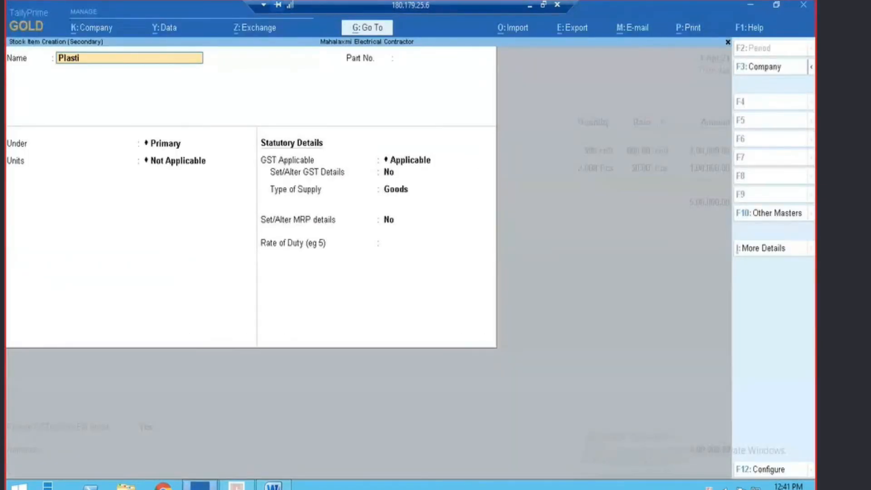
{"action": "key", "text": "Return"}
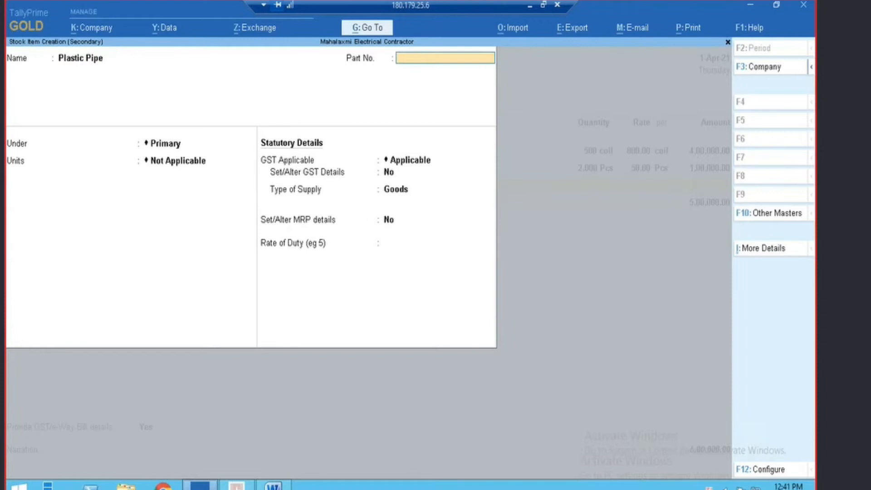
{"action": "key", "text": "Return"}
{"action": "key", "text": "Return"}
Step: Consult the scenario's purchase list, assign the unit Pcs with no alternate unit to Plastic Pipe, and save the stock item
{"action": "key", "text": "alt+Tab"}
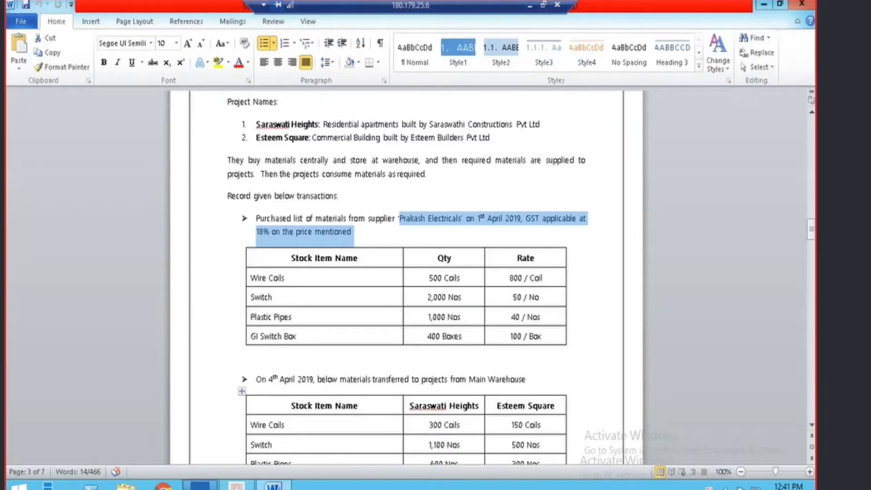
{"action": "key", "text": "alt"}
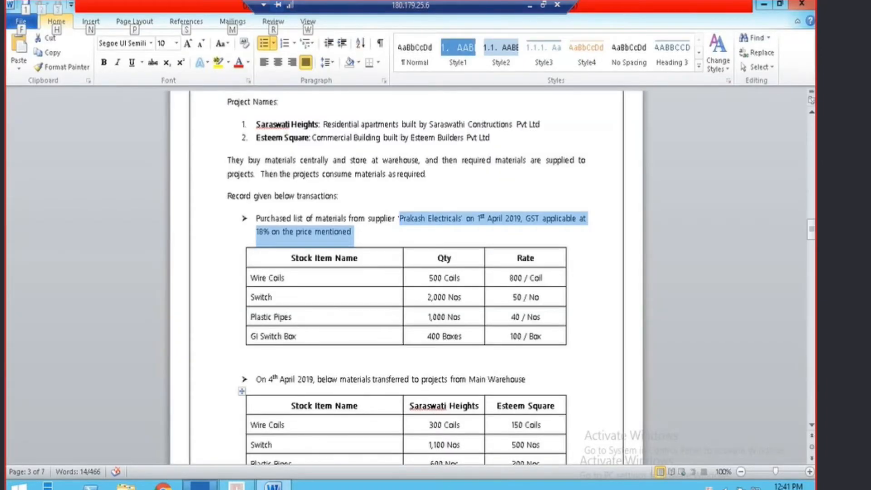
{"action": "key", "text": "alt"}
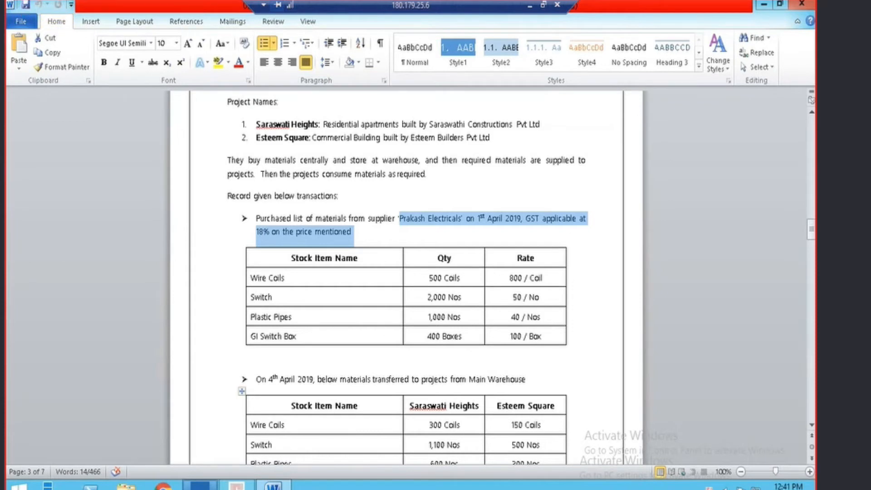
{"action": "left_click", "coordinate": [202, 485]}
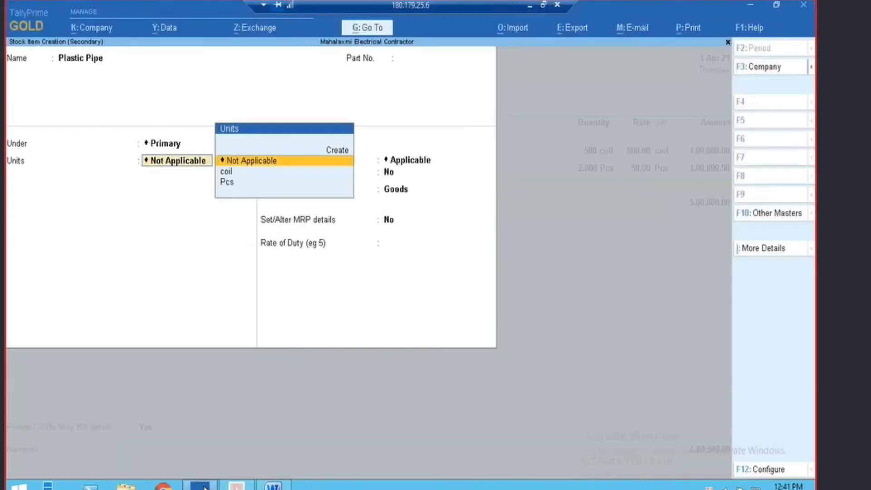
{"action": "key", "text": "Down"}
{"action": "key", "text": "Down"}
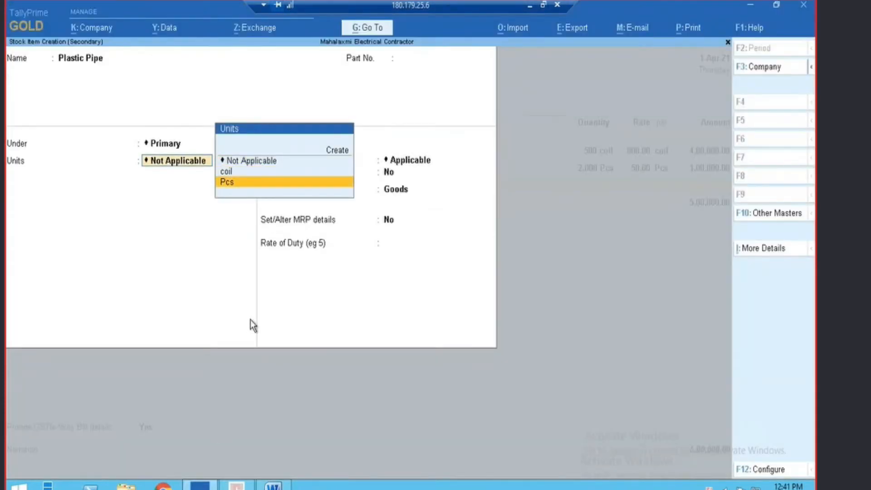
{"action": "key", "text": "Return"}
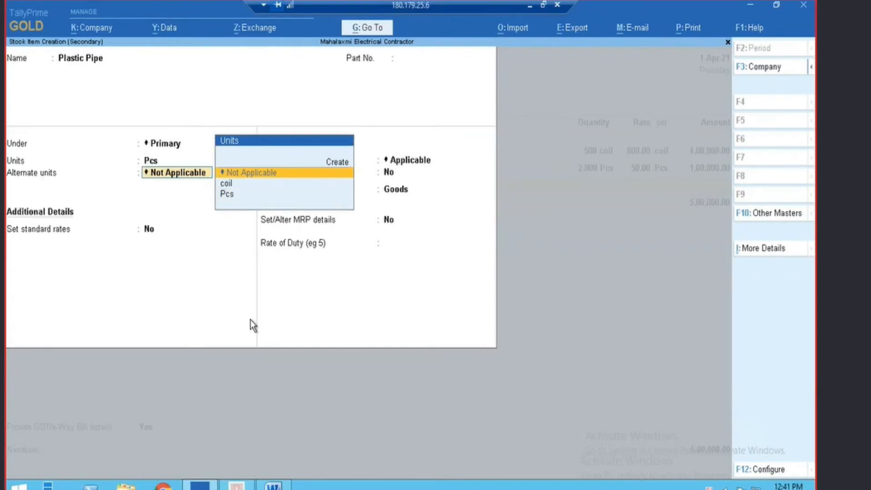
{"action": "key", "text": "Return"}
{"action": "key", "text": "Return"}
{"action": "key", "text": "Return"}
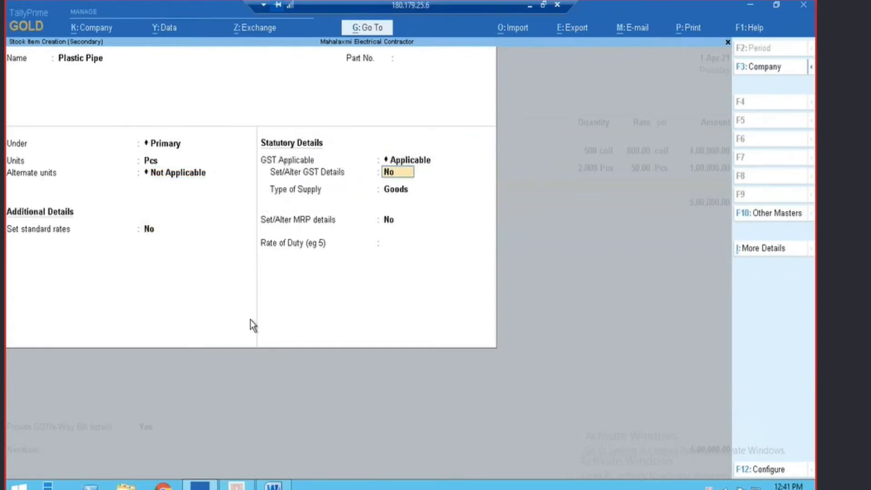
{"action": "key", "text": "ctrl+a"}
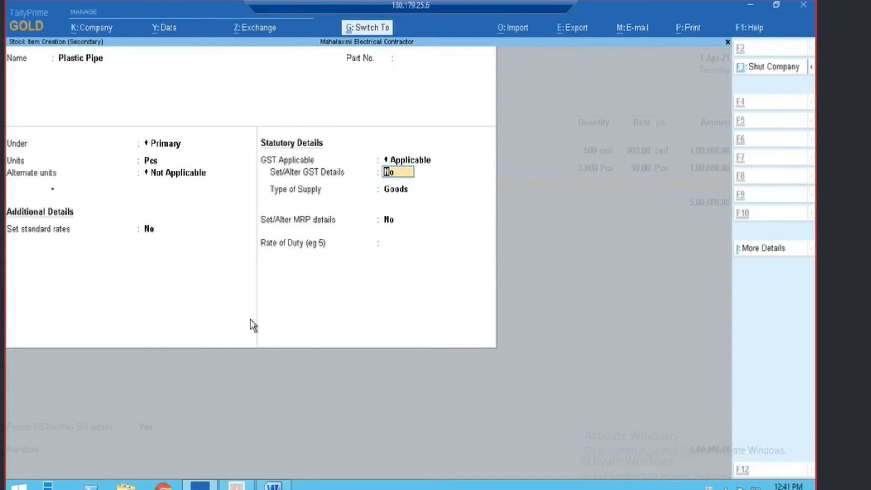
Step: Leave the Plastic Pipe description blank and allocate 1000 Pcs to the Main Location at a rate of 40 per piece
{"action": "key", "text": "Return"}
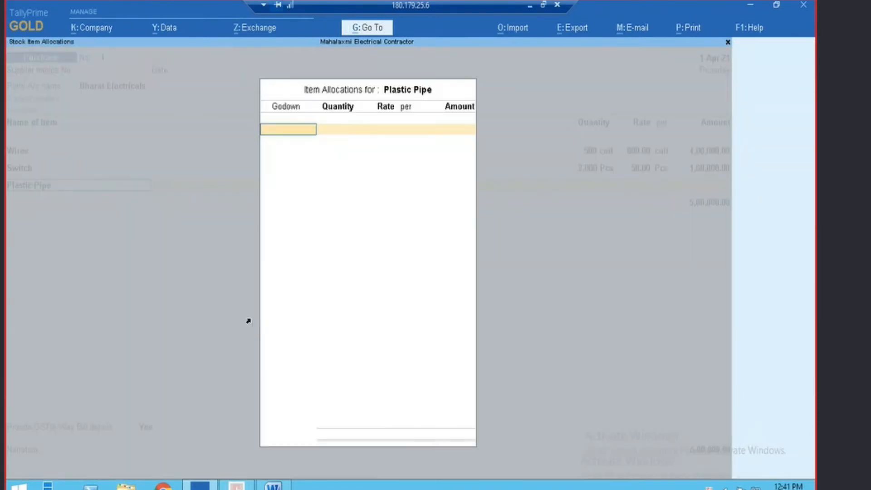
{"action": "key", "text": "alt+Tab"}
{"action": "key", "text": "alt+Tab"}
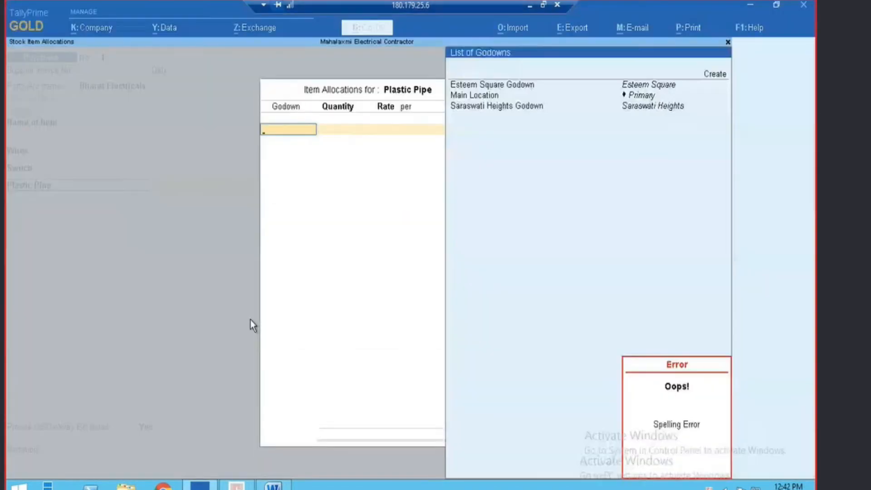
{"action": "key", "text": "Down"}
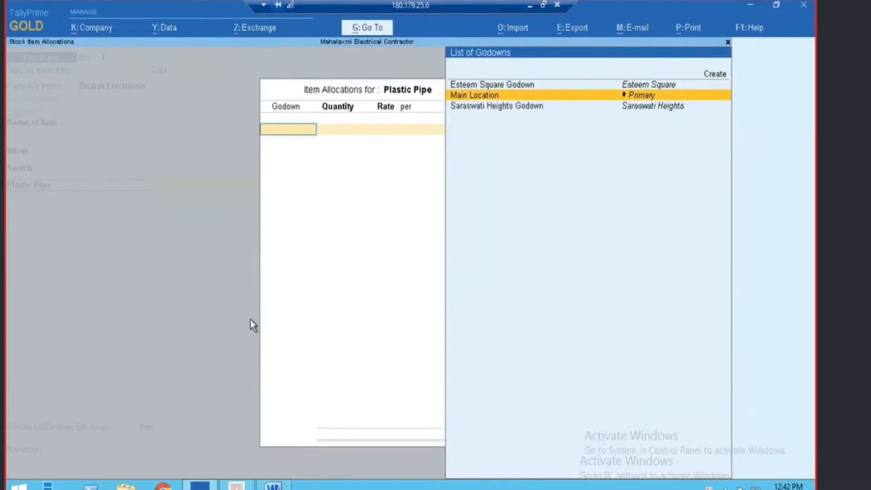
{"action": "key", "text": "Return"}
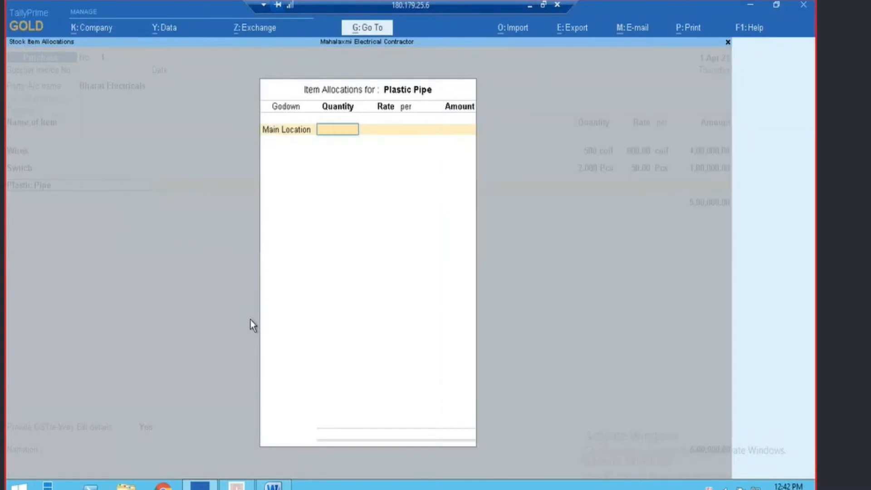
{"action": "type", "text": "1000"}
{"action": "key", "text": "Return"}
{"action": "key", "text": "alt+Tab"}
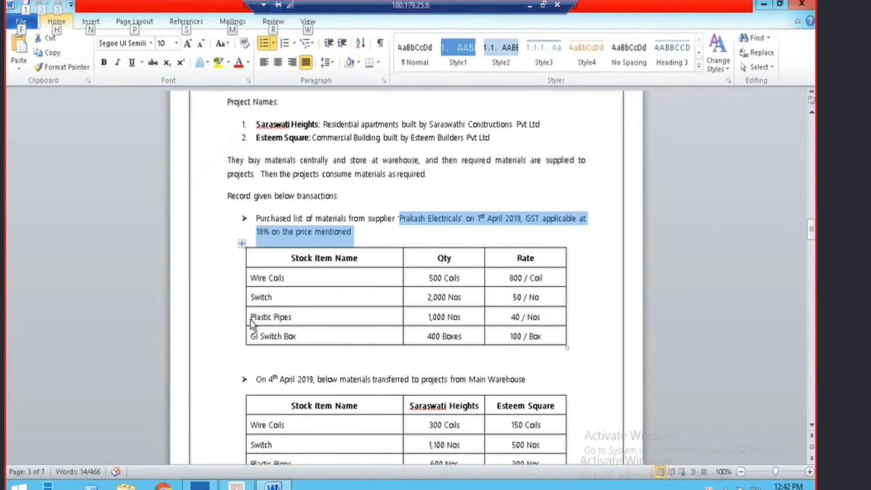
{"action": "left_click", "coordinate": [200, 484]}
{"action": "type", "text": "40"}
{"action": "key", "text": "Return"}
{"action": "key", "text": "Return"}
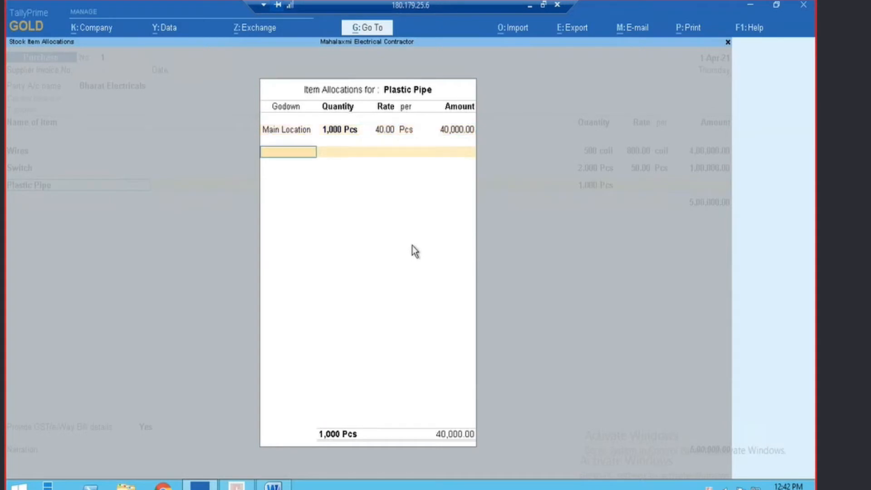
{"action": "key", "text": "Return"}
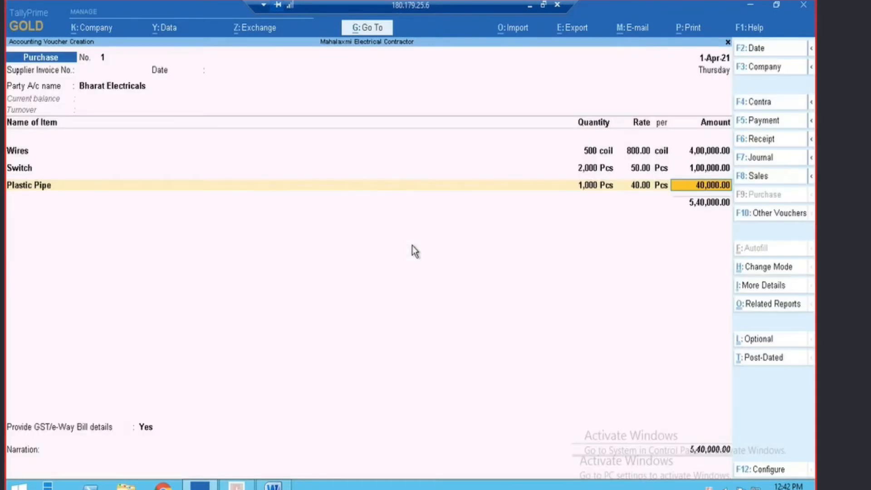
Step: Accept the Plastic Pipe line amount and book it to the Purchase ledger
{"action": "key", "text": "Return"}
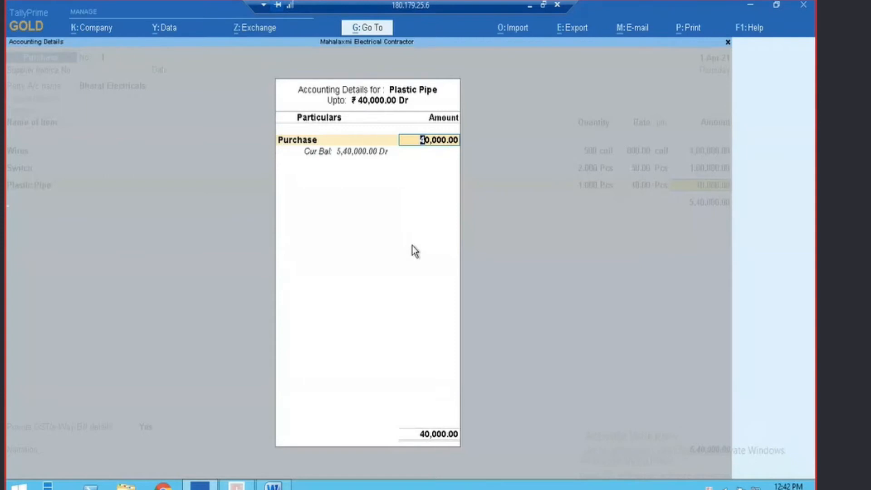
{"action": "key", "text": "Return"}
{"action": "key", "text": "ctrl"}
Step: Consult the purchase list and create a stock item named Switch Box under Primary with the unit Pcs
{"action": "key", "text": "alt+c"}
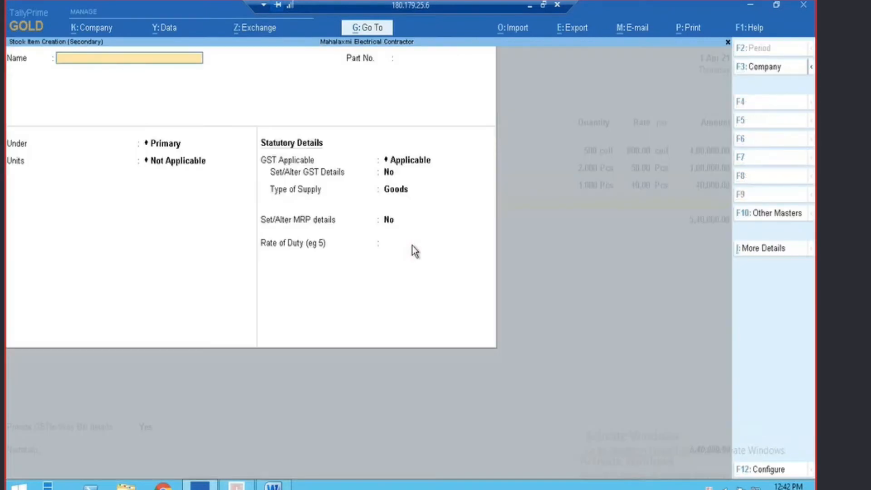
{"action": "key", "text": "alt+Tab"}
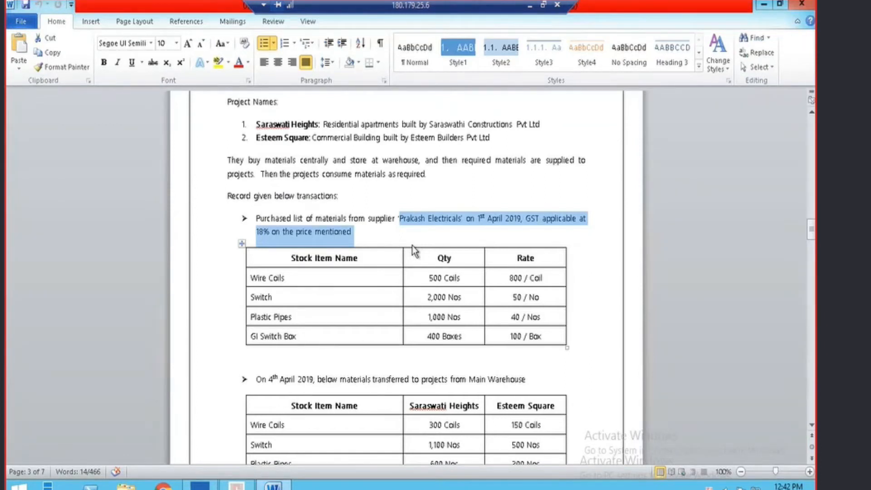
{"action": "key", "text": "alt+Tab"}
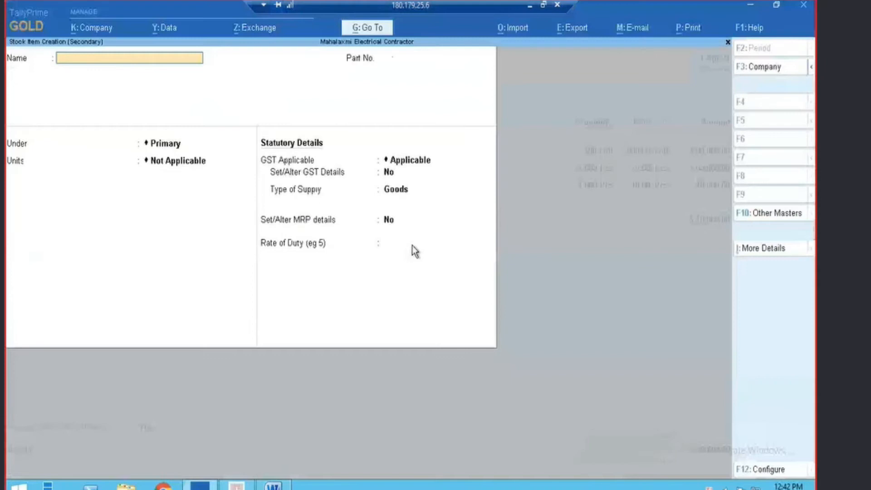
{"action": "type", "text": "Swi"}
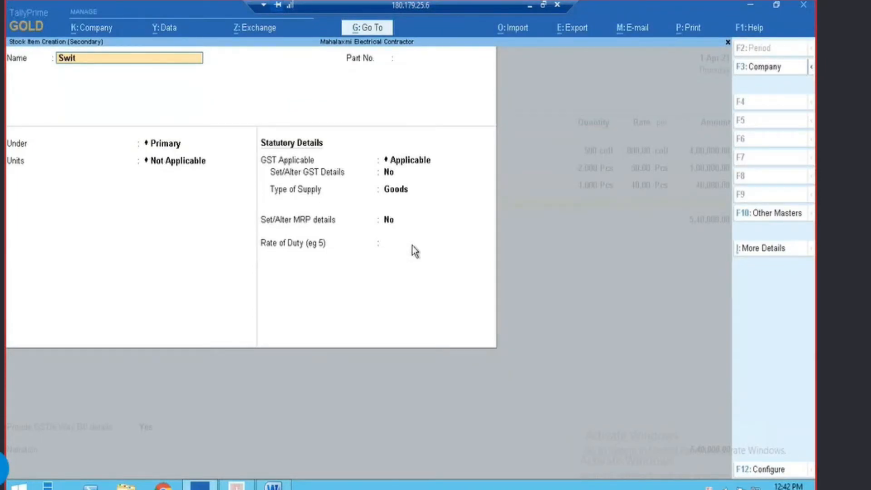
{"action": "type", "text": "tch Box"}
{"action": "key", "text": "Return"}
{"action": "key", "text": "Return"}
{"action": "key", "text": "Down"}
{"action": "key", "text": "Down"}
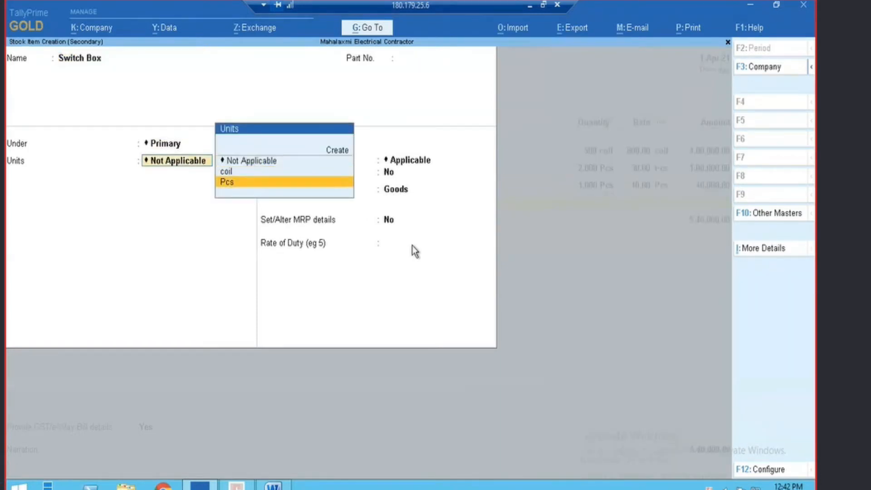
{"action": "key", "text": "Return"}
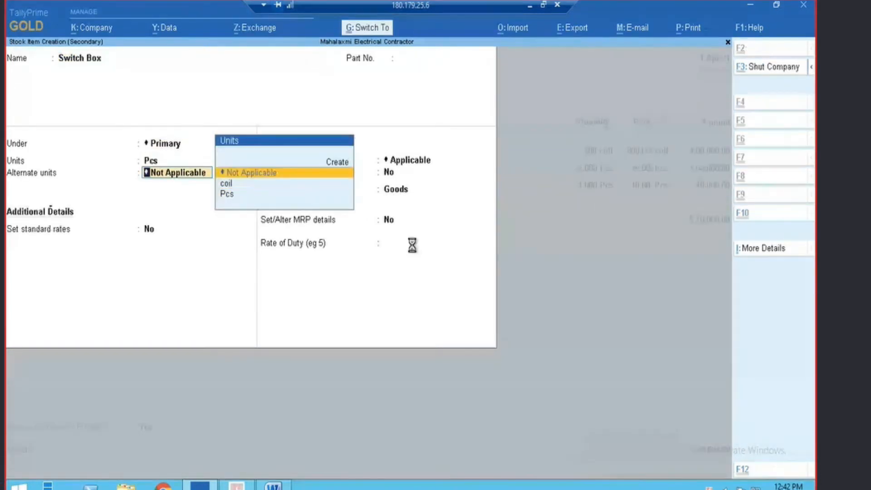
{"action": "key", "text": "ctrl+a"}
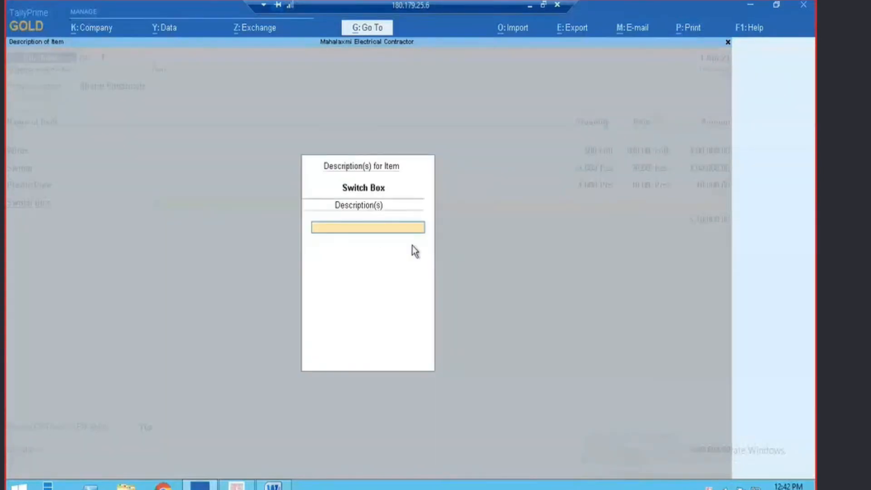
Step: Allocate 400 Pcs of Switch Box to the Main Location at a rate of 100 per piece and end the item list
{"action": "key", "text": "Return"}
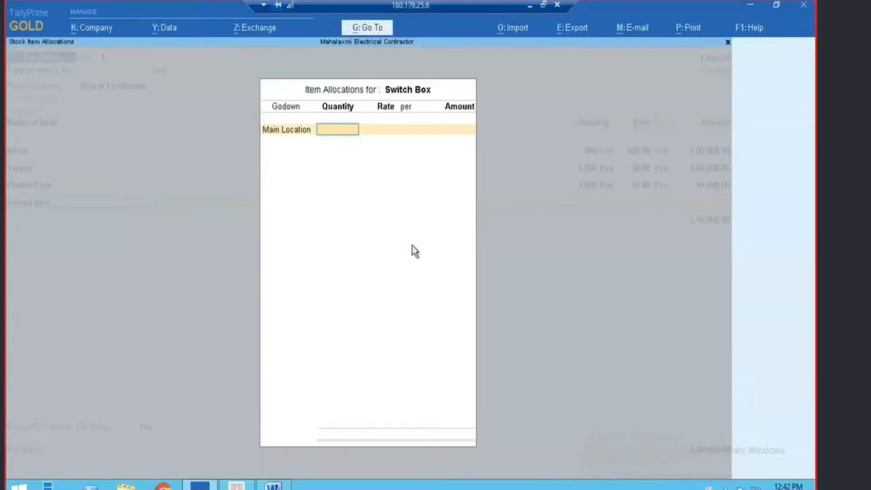
{"action": "type", "text": "400"}
{"action": "key", "text": "Return"}
{"action": "key", "text": "Return"}
{"action": "key", "text": "Return"}
{"action": "key", "text": "Return"}
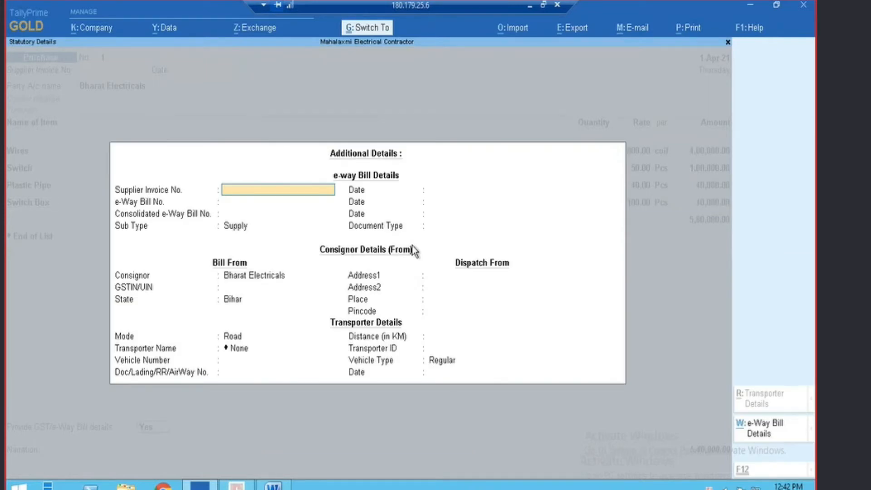
Step: Skip the e-way bill details, accept the New Ref bill-wise entry for Bharat Electricals, and save the purchase voucher
{"action": "key", "text": "Escape"}
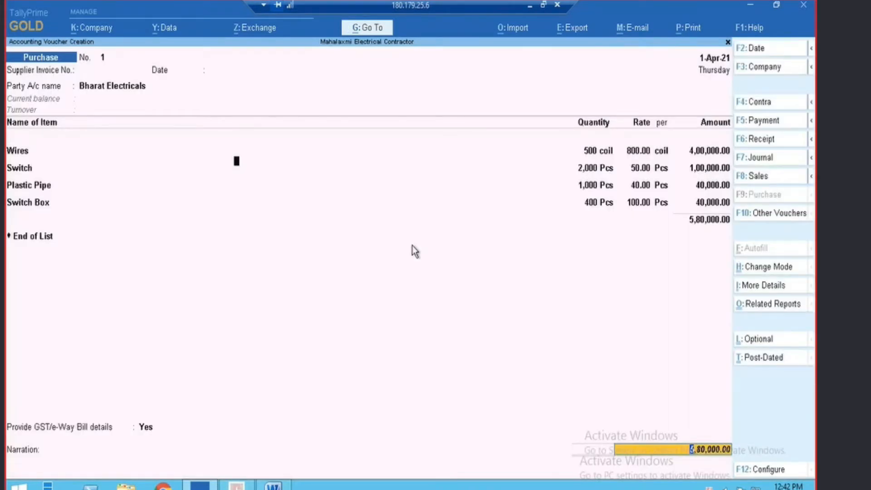
{"action": "key", "text": "Return"}
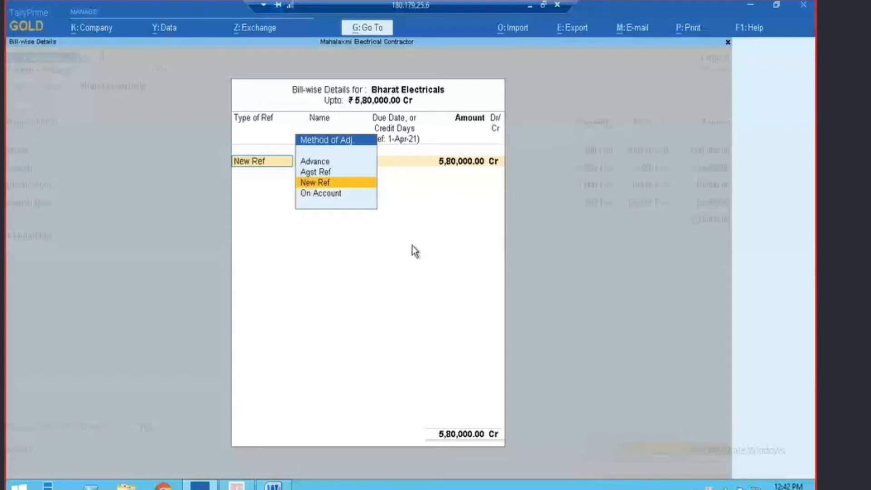
{"action": "key", "text": "ctrl+a"}
{"action": "key", "text": "Return"}
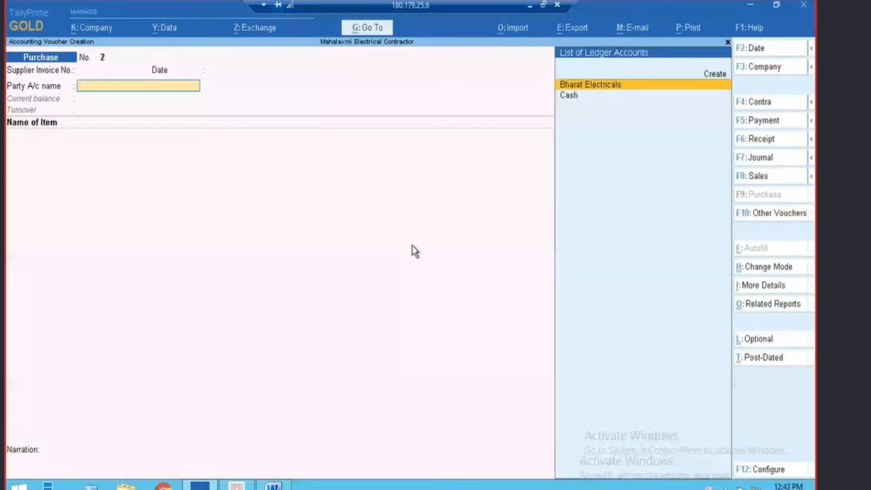
{"action": "key", "text": "Return"}
{"action": "key", "text": "Escape"}
{"action": "key", "text": "Return"}
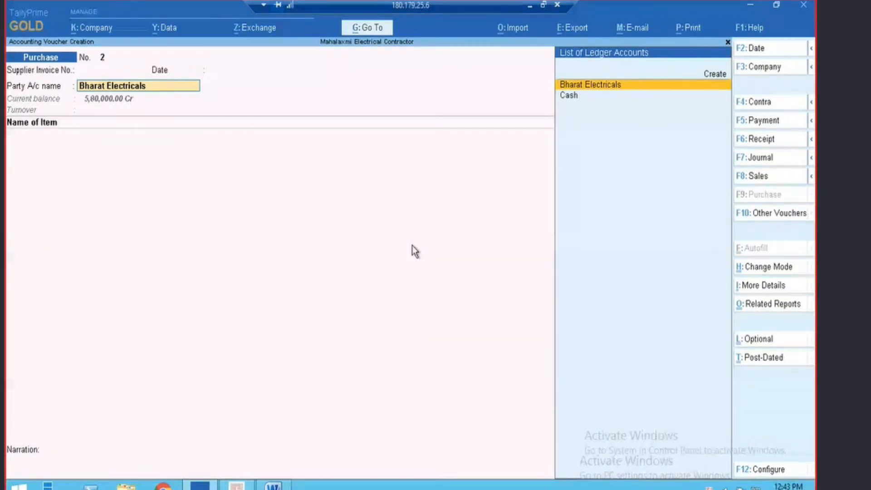
Step: Quit the second purchase voucher unsaved, return to the Gateway of Tally, and switch to the scenario document in Word
{"action": "key", "text": "Escape"}
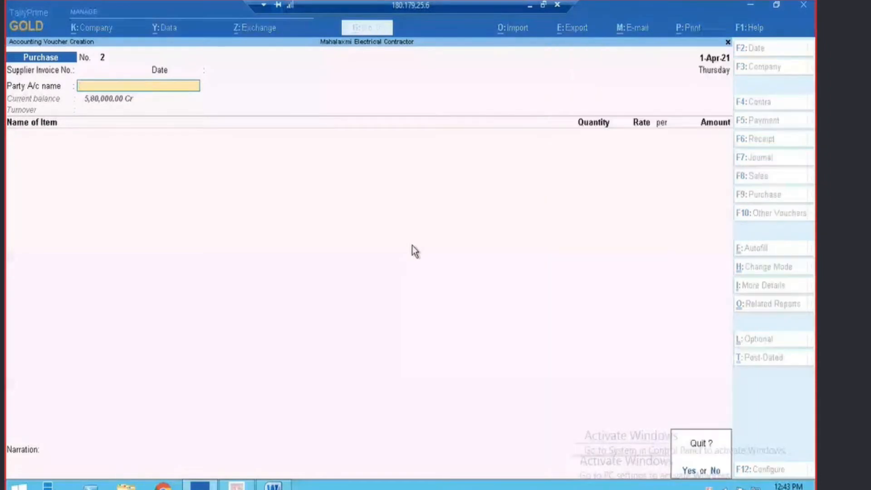
{"action": "key", "text": "Return"}
{"action": "key", "text": "Escape"}
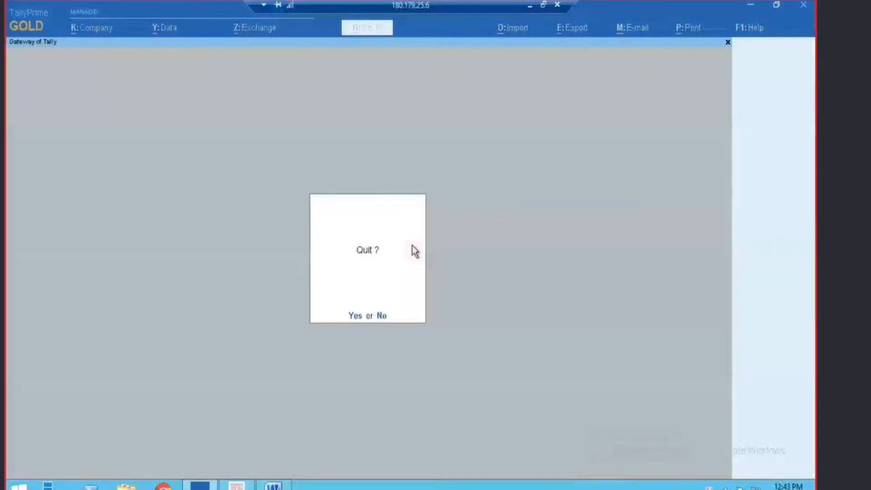
{"action": "key", "text": "n"}
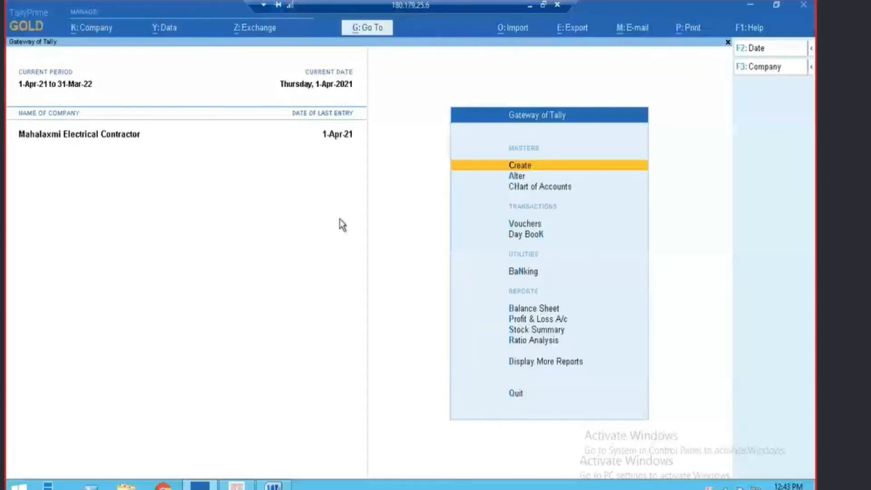
{"action": "key", "text": "alt+Tab"}
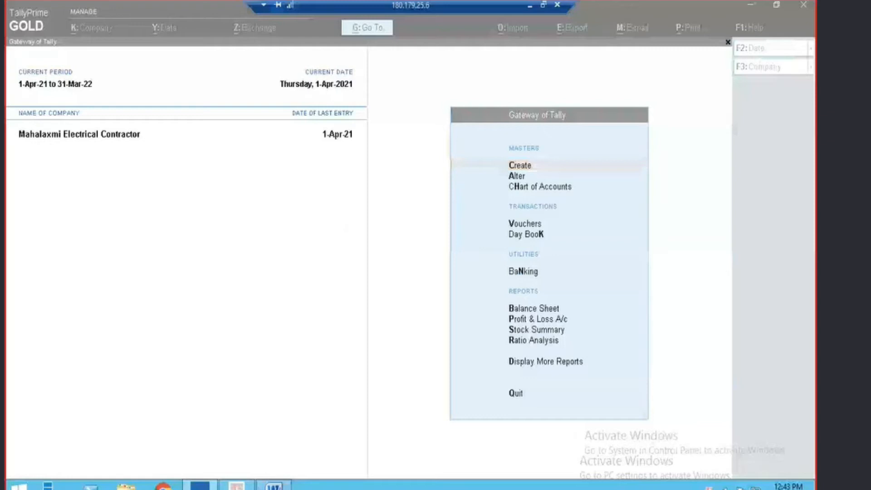
Step: Consult the scenario document in Word for the 4th April material transfers from the Main Warehouse to the two projects
{"action": "key", "text": "alt+Tab"}
{"action": "left_click_drag", "start_coordinate": [811, 232], "coordinate": [811, 233]}
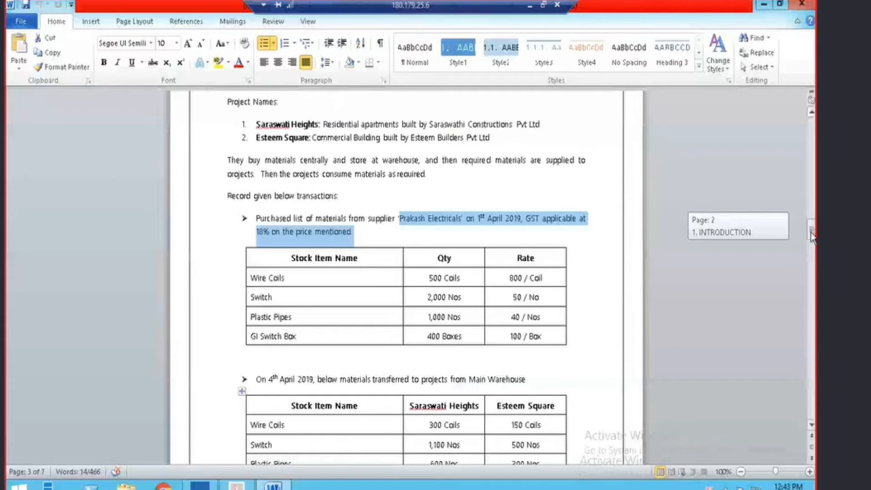
{"action": "left_click_drag", "start_coordinate": [810, 232], "coordinate": [810, 236]}
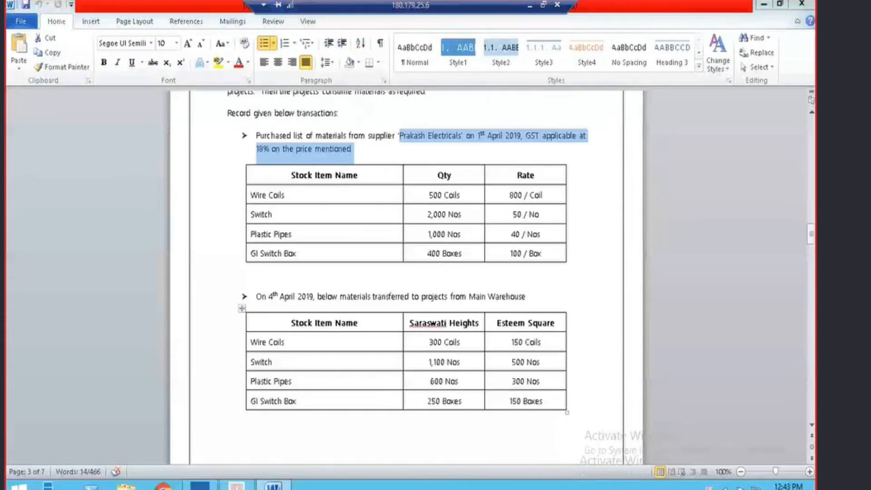
{"action": "left_click", "coordinate": [292, 279]}
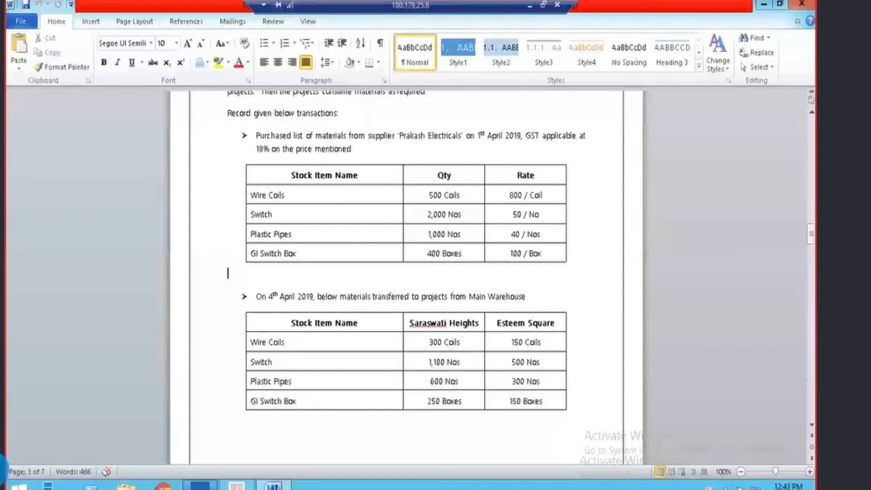
Step: Switch to TallyPrime, change the voucher type to Stock Journal, and set its mode to inter-godown transfer
{"action": "key", "text": "alt+Tab"}
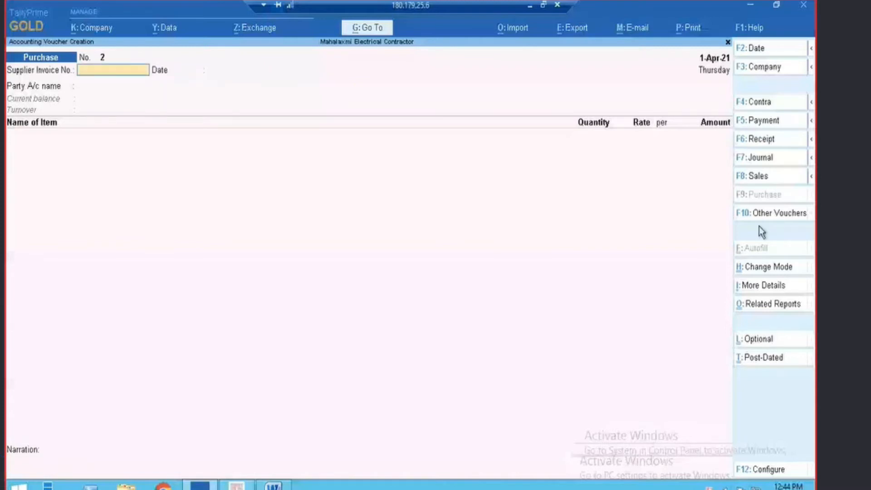
{"action": "left_click", "coordinate": [764, 213]}
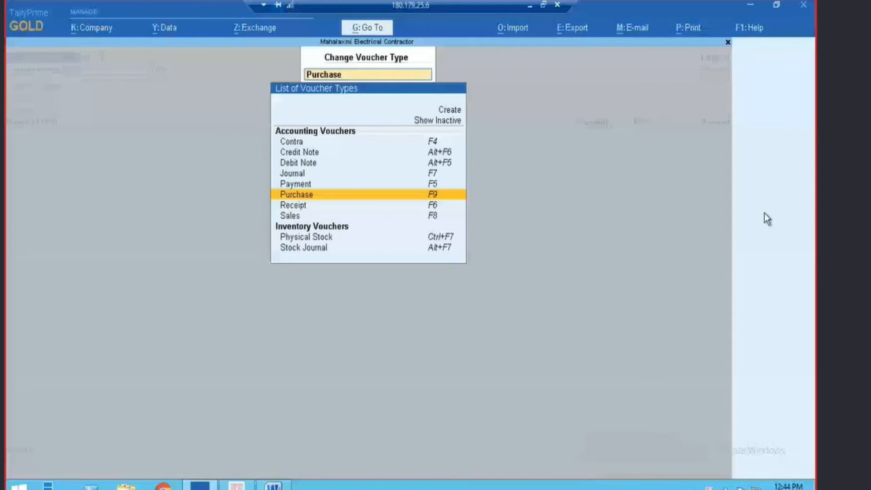
{"action": "key", "text": "Down"}
{"action": "key", "text": "Down"}
{"action": "key", "text": "Down"}
{"action": "key", "text": "Down"}
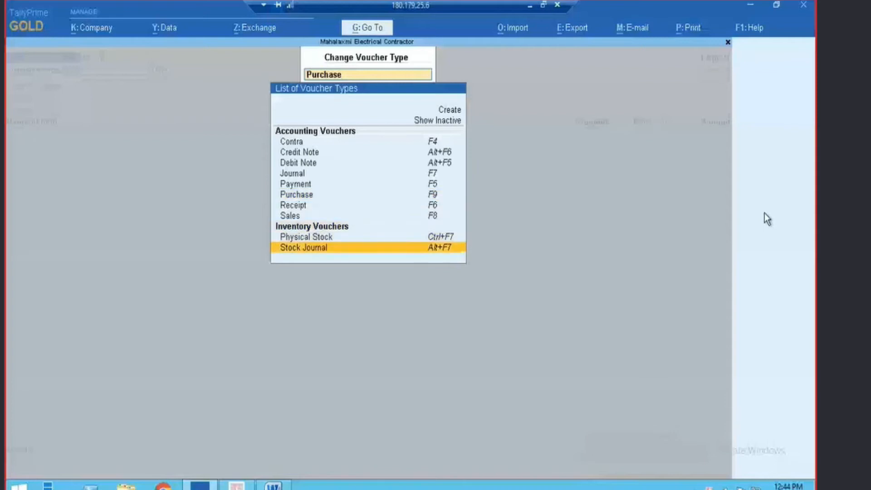
{"action": "key", "text": "Return"}
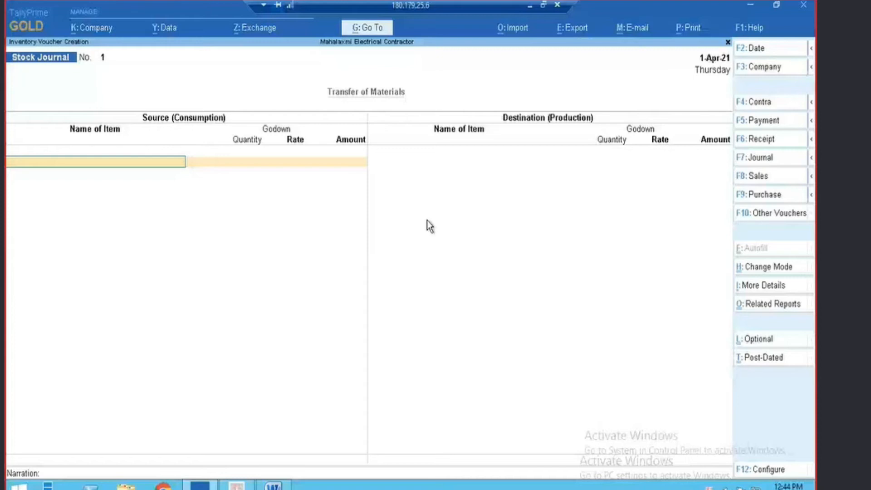
{"action": "left_click", "coordinate": [766, 271]}
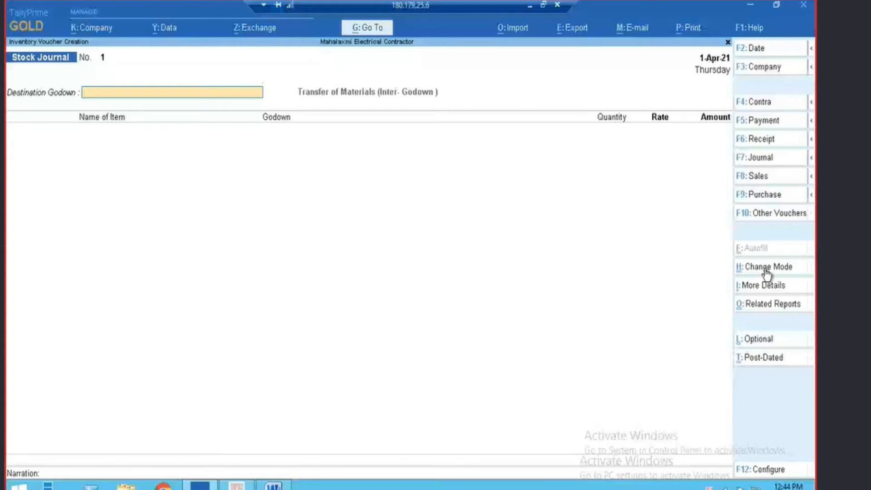
Step: Set the stock journal's destination godown to Saraswati Heights Godown and its date to 4-Apr-21
{"action": "key", "text": "alt+Tab"}
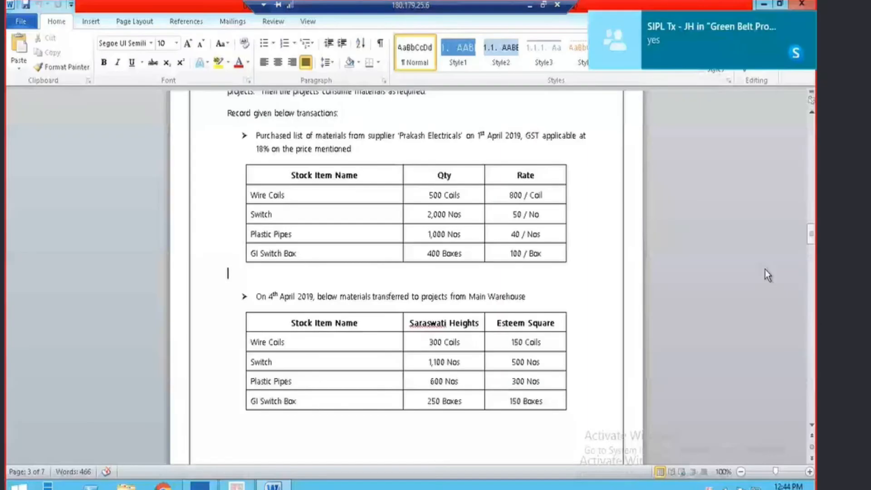
{"action": "key", "text": "alt+Tab"}
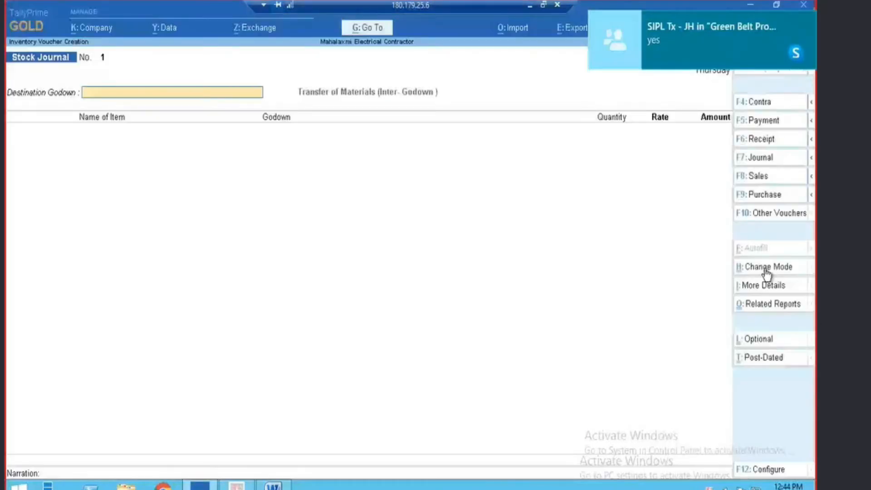
{"action": "type", "text": "Sar"}
{"action": "key", "text": "Return"}
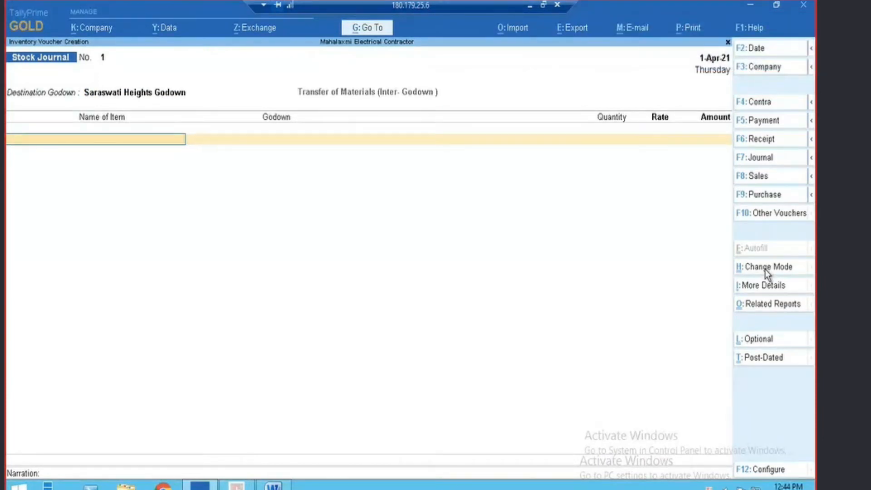
{"action": "key", "text": "F2"}
{"action": "type", "text": "4.4"}
{"action": "key", "text": "Return"}
Step: Check the transfer list in Word, and enter 300 coils of Wires from the Main Location at the default rate
{"action": "key", "text": "alt+Tab"}
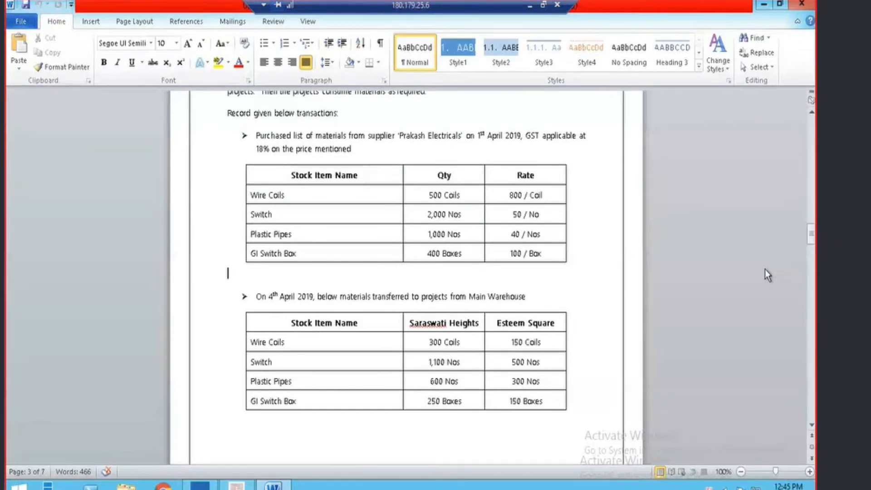
{"action": "key", "text": "alt+Tab"}
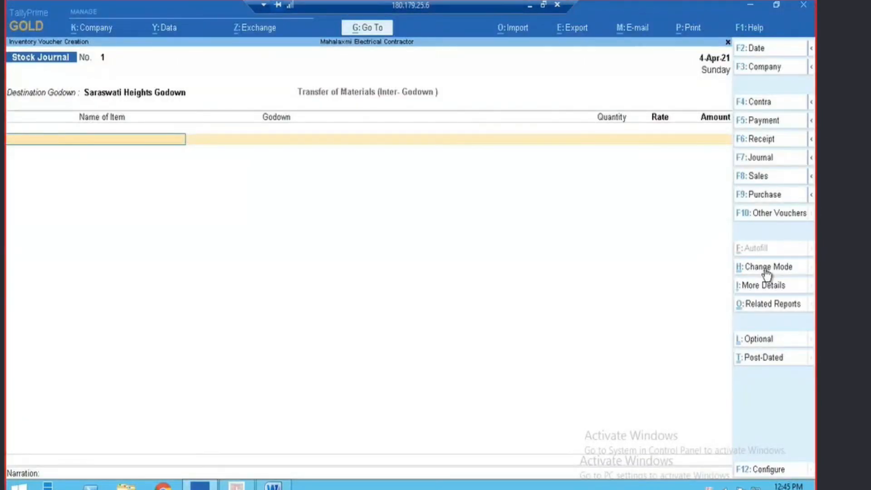
{"action": "type", "text": "Wir"}
{"action": "key", "text": "Return"}
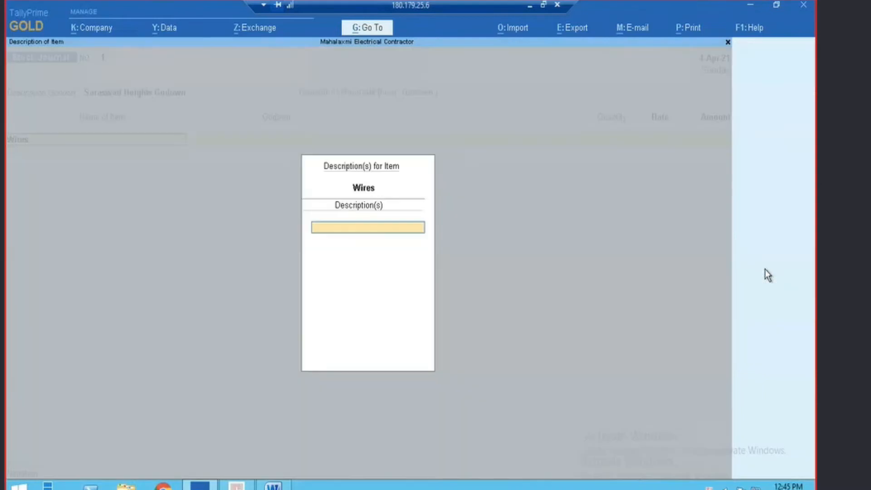
{"action": "key", "text": "Return"}
{"action": "type", "text": "Mai"}
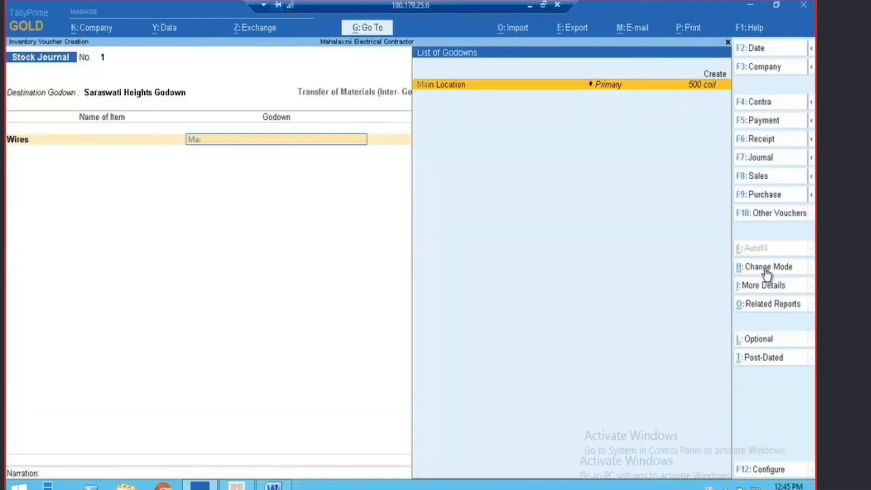
{"action": "key", "text": "Return"}
{"action": "type", "text": "300"}
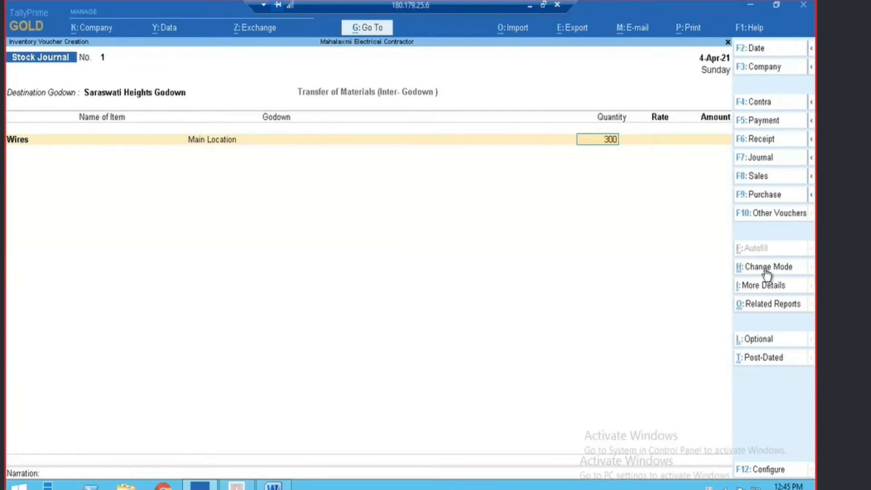
{"action": "key", "text": "Return"}
{"action": "key", "text": "Return"}
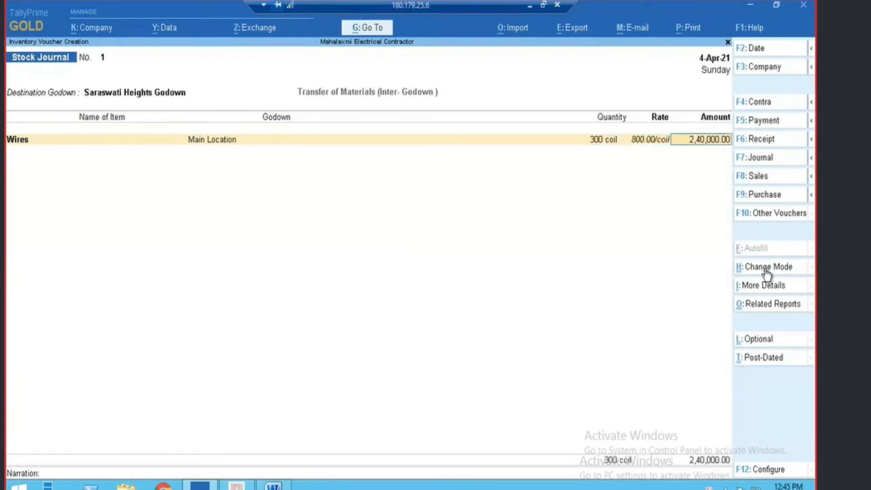
{"action": "key", "text": "Return"}
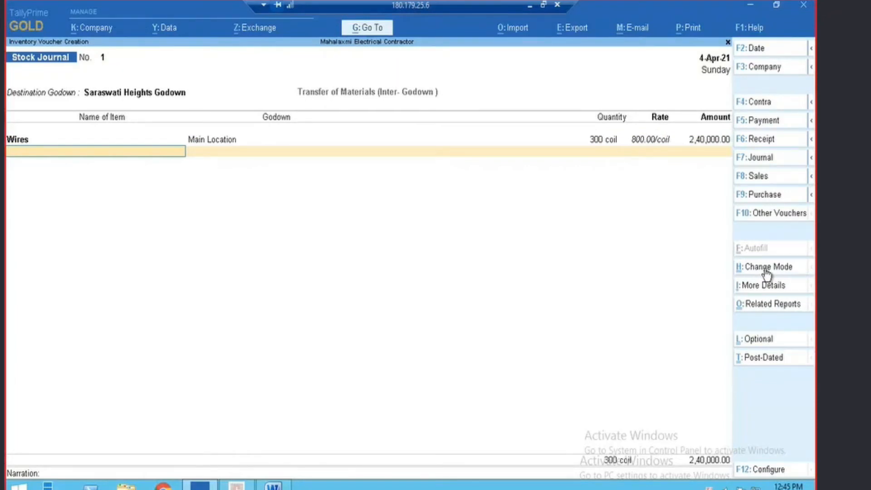
Step: Add 1,100 Pcs of Switch from the Main Location to the transfer at the default rate
{"action": "type", "text": "sw"}
{"action": "key", "text": "Return"}
{"action": "key", "text": "Return"}
{"action": "key", "text": "Return"}
{"action": "type", "text": "1100"}
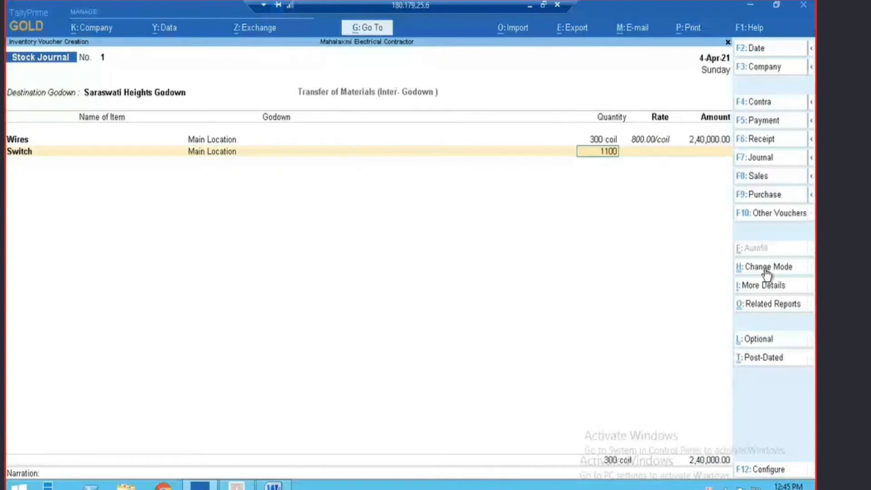
{"action": "key", "text": "Return"}
{"action": "key", "text": "Return"}
{"action": "key", "text": "Return"}
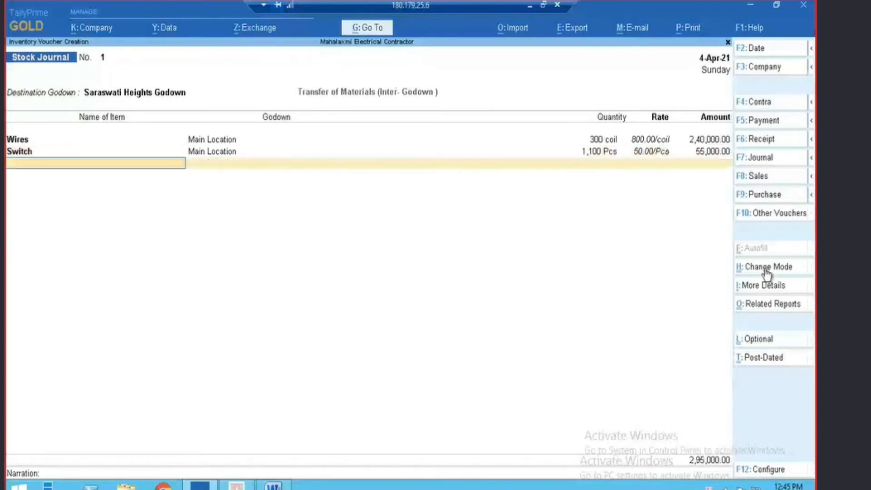
Step: Add 600 Pcs of Plastic Pipe from the Main Location to the transfer at the default rate
{"action": "type", "text": "Pla"}
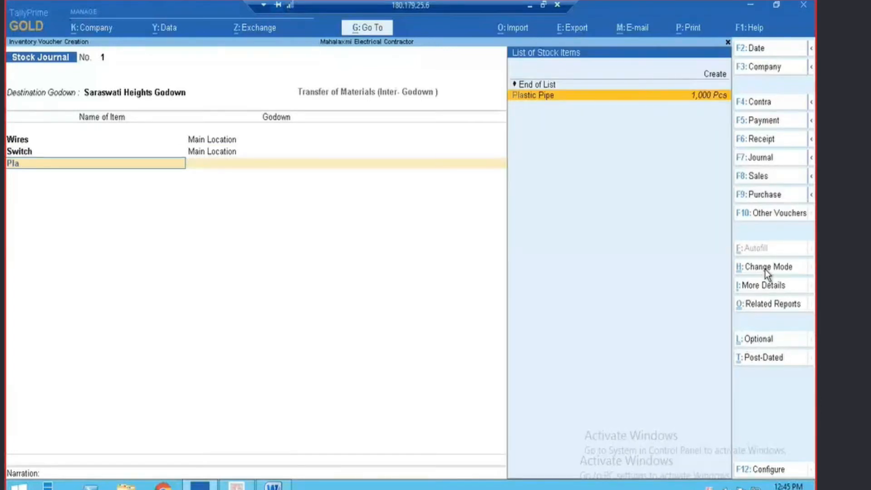
{"action": "key", "text": "Return"}
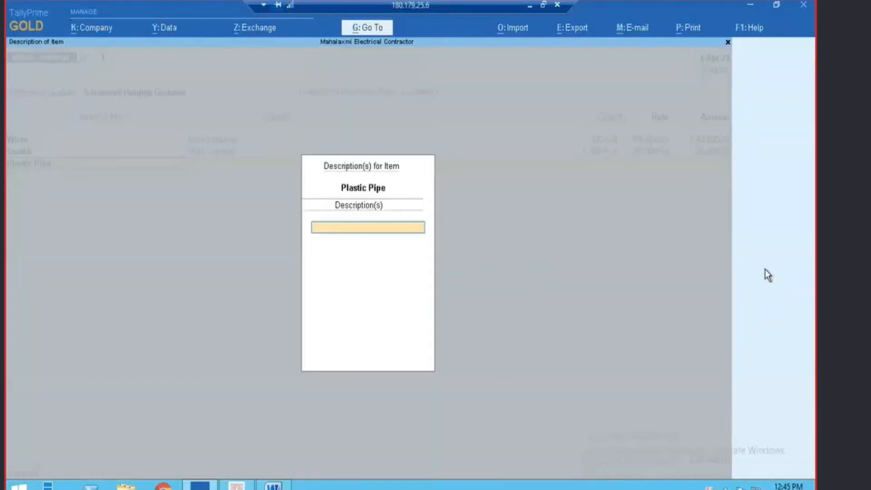
{"action": "key", "text": "Return"}
{"action": "type", "text": "Mai"}
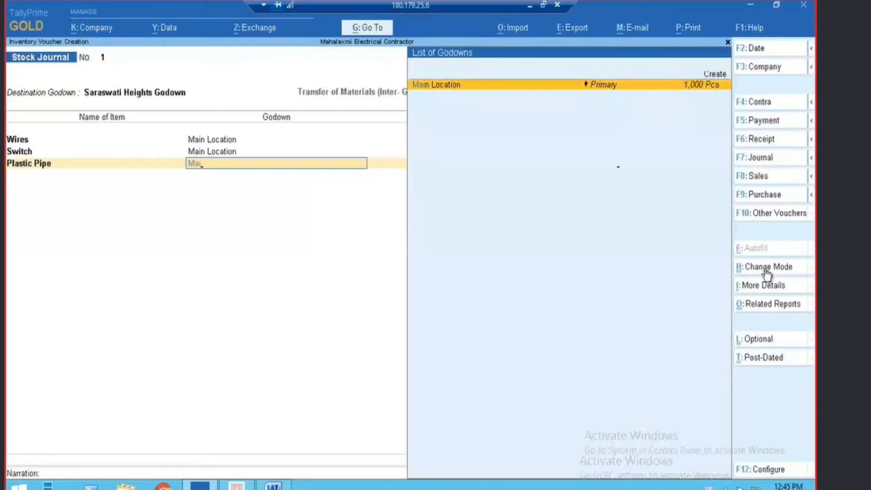
{"action": "key", "text": "Return"}
{"action": "type", "text": "600"}
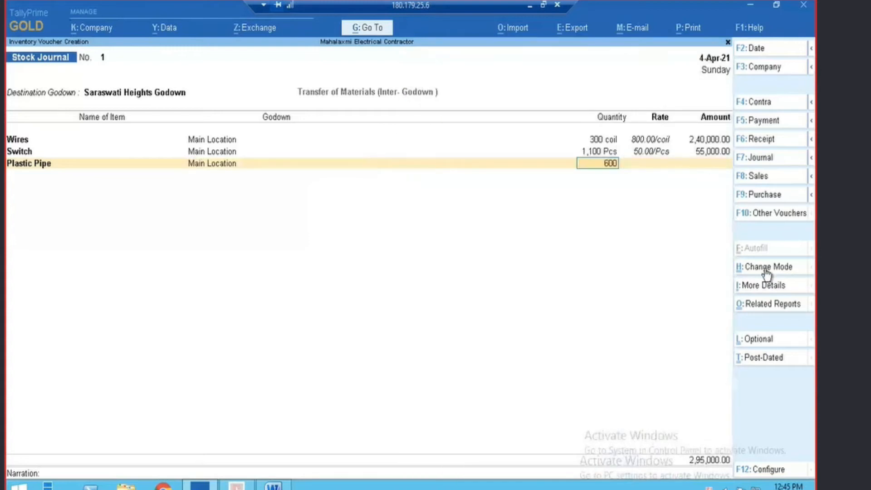
{"action": "key", "text": "Return"}
{"action": "key", "text": "Return"}
{"action": "key", "text": "Return"}
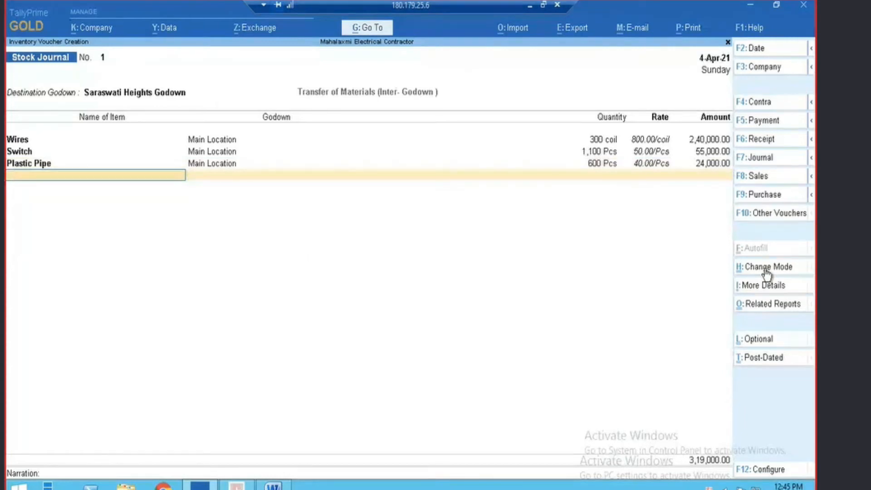
Step: Add 250 Pcs of Switch Box from the Main Location to the transfer, checking the quantity in the Word document
{"action": "key", "text": "Down"}
{"action": "key", "text": "Down"}
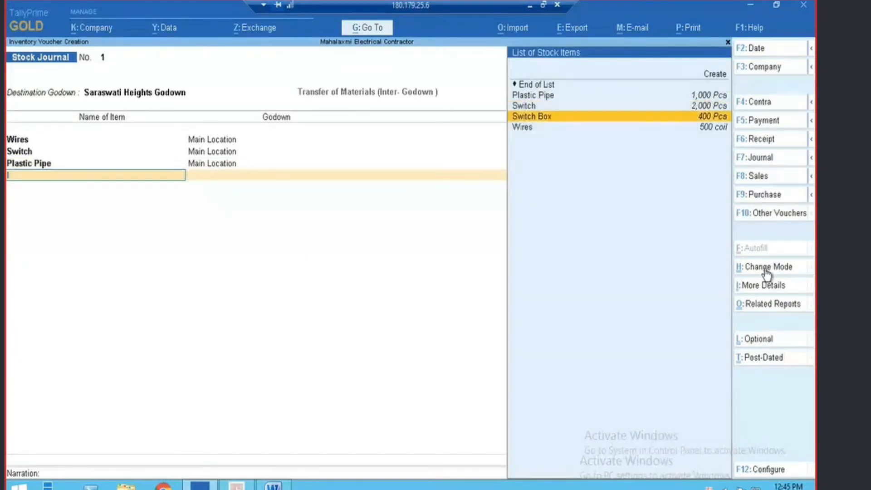
{"action": "key", "text": "Return"}
{"action": "key", "text": "Return"}
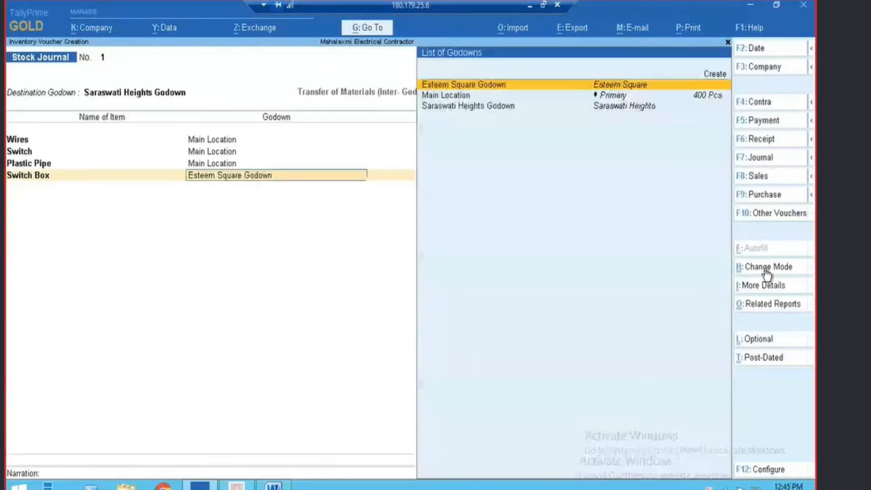
{"action": "key", "text": "Return"}
{"action": "key", "text": "alt+Tab"}
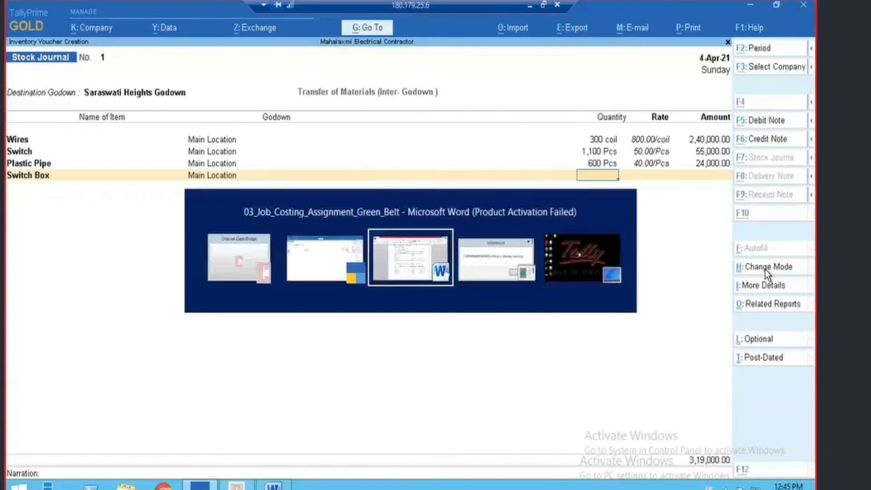
{"action": "key", "text": "alt+Tab"}
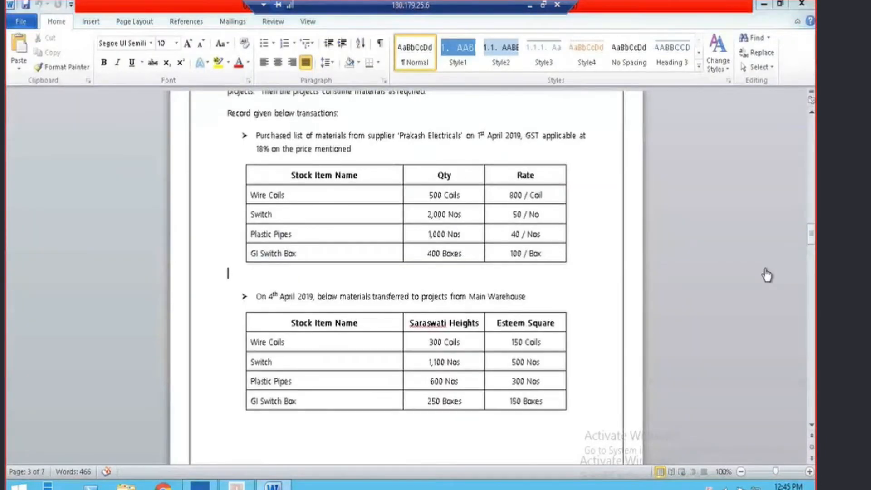
{"action": "type", "text": "250"}
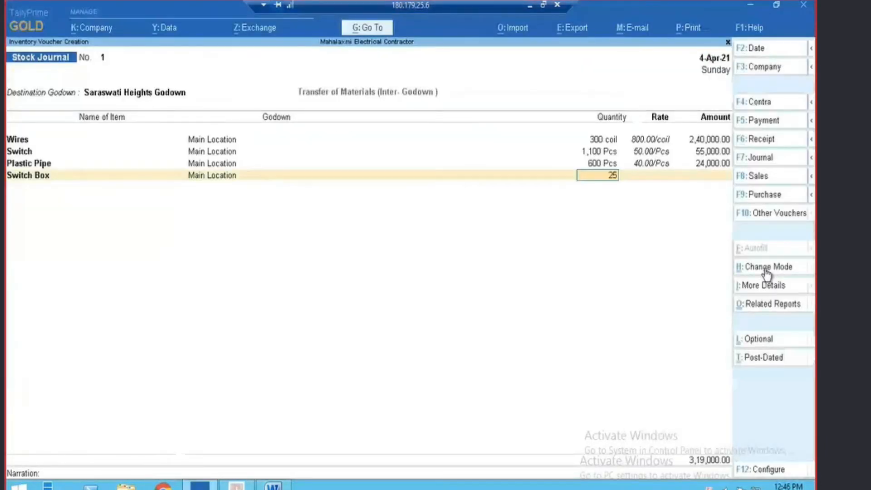
{"action": "key", "text": "Return"}
{"action": "key", "text": "Return"}
{"action": "key", "text": "Return"}
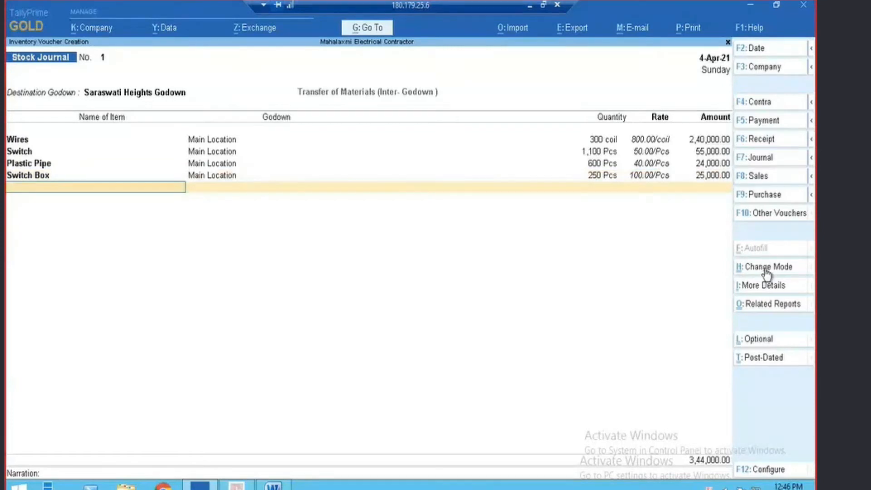
Step: End the item list, leave the narration empty, and save the Saraswati Heights stock journal
{"action": "key", "text": "Return"}
{"action": "key", "text": "Return"}
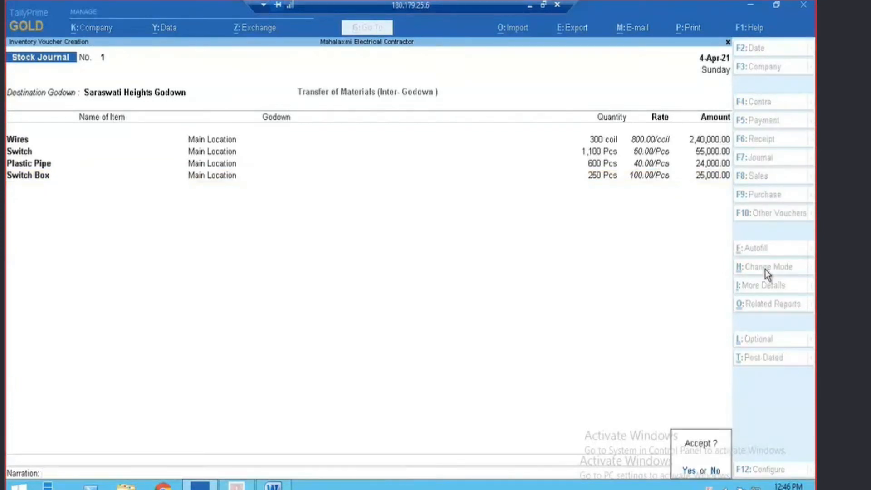
{"action": "key", "text": "Return"}
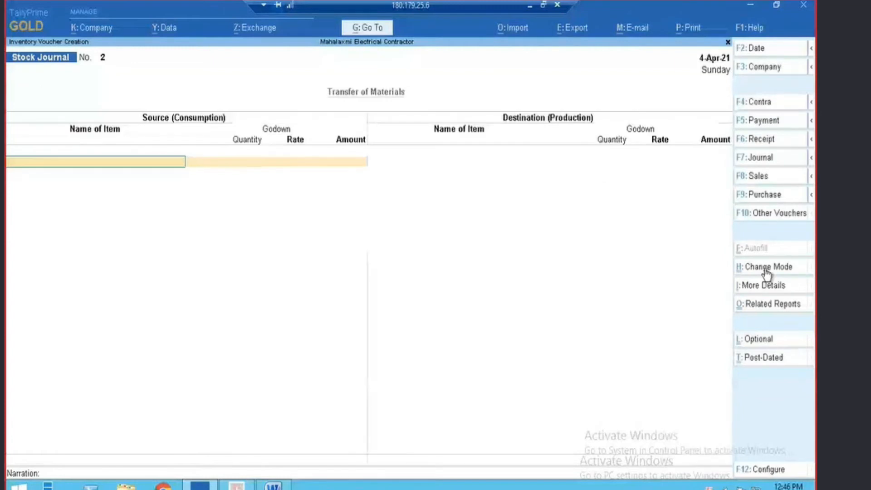
Step: Set the new stock journal voucher's mode to Use for Inter-Godown Transfers
{"action": "left_click", "coordinate": [766, 270]}
{"action": "key", "text": "Down"}
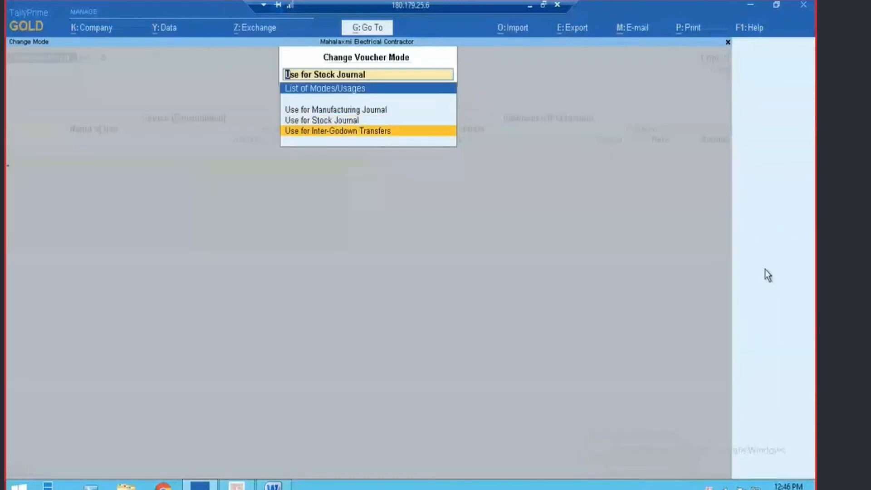
{"action": "key", "text": "Return"}
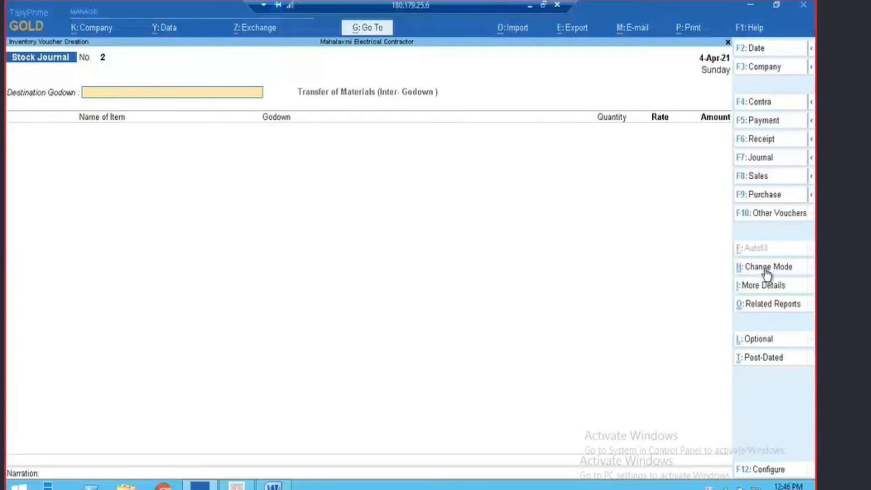
Step: Set the destination godown to Esteem Square Godown and check the transfer quantities for Esteem Square in the Word document
{"action": "type", "text": "Estee"}
{"action": "key", "text": "Return"}
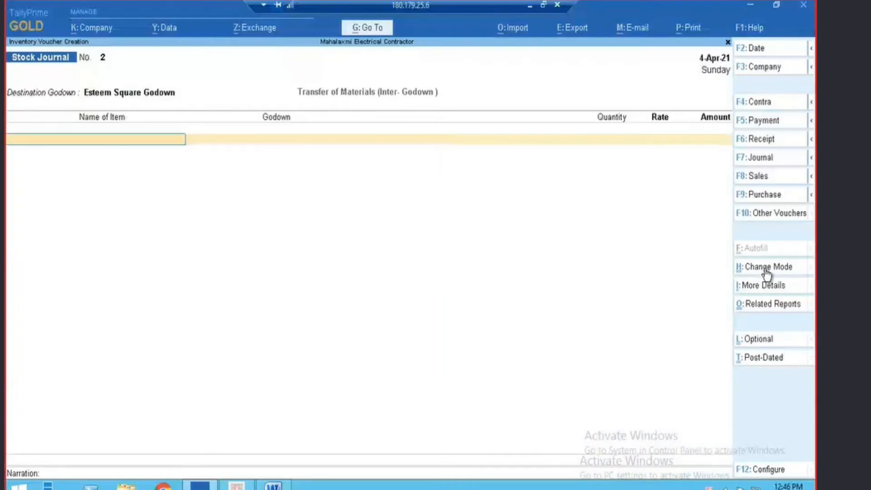
{"action": "key", "text": "alt+Tab"}
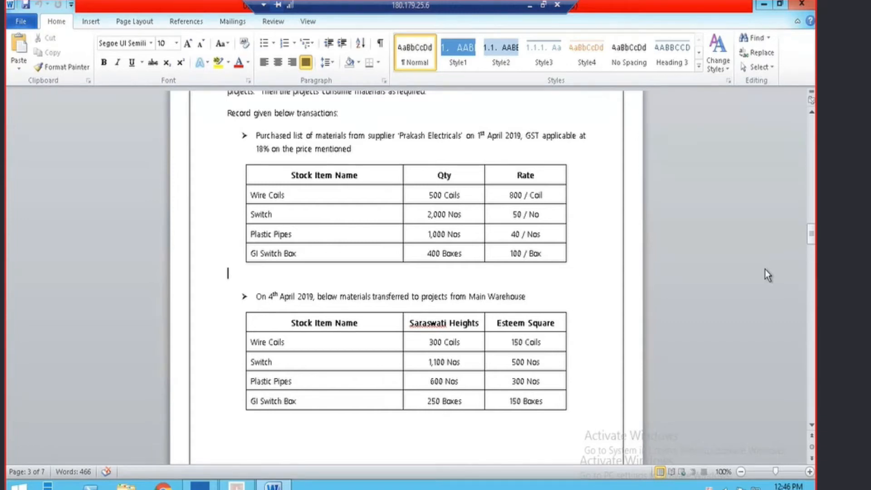
{"action": "key", "text": "alt+Tab"}
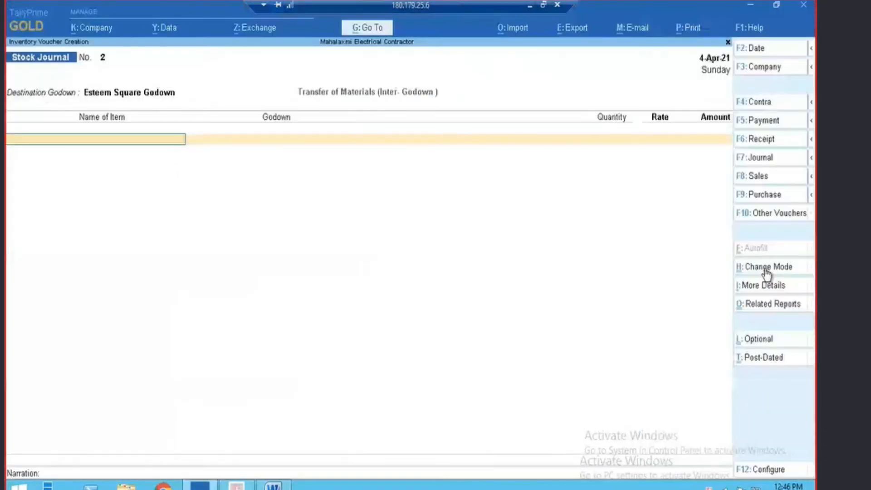
{"action": "type", "text": "Sw"}
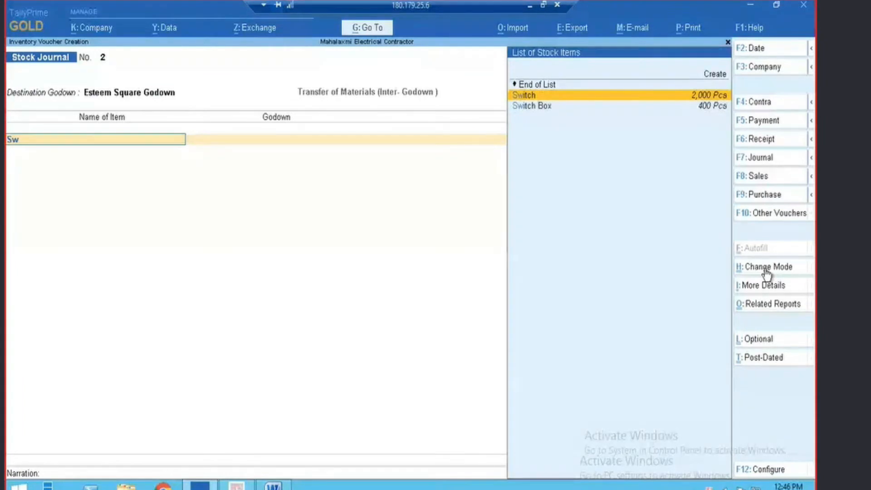
{"action": "key", "text": "Return"}
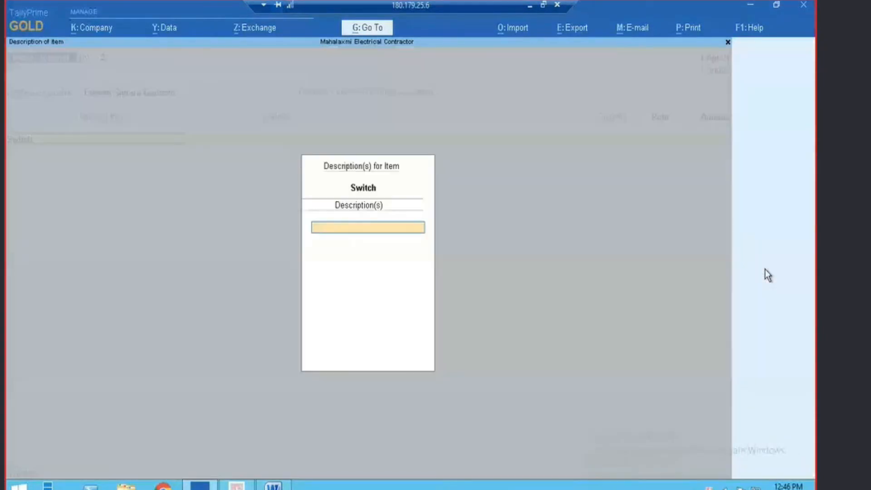
{"action": "key", "text": "Return"}
{"action": "type", "text": "Main Location"}
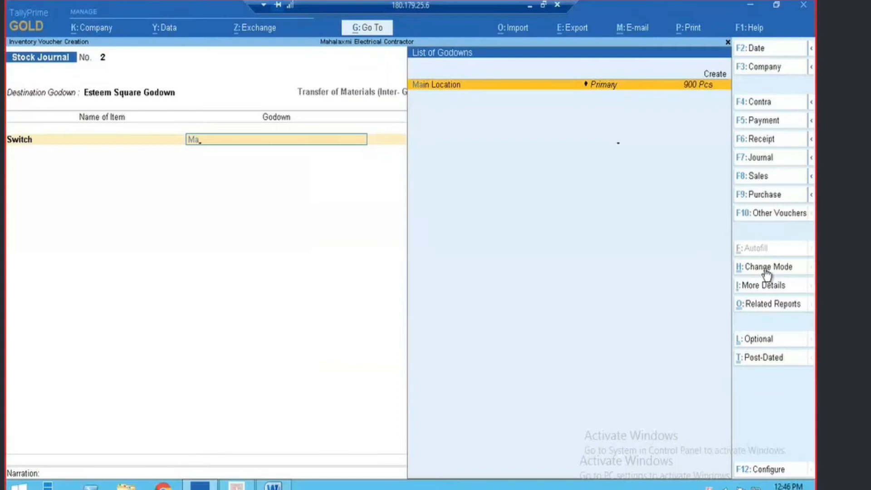
{"action": "key", "text": "Return"}
{"action": "type", "text": "150 Pcs"}
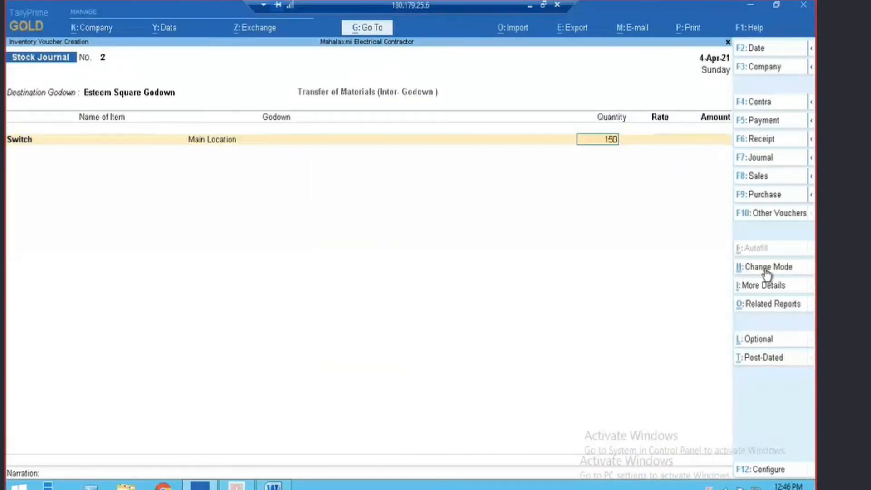
{"action": "key", "text": "Return"}
{"action": "key", "text": "Return"}
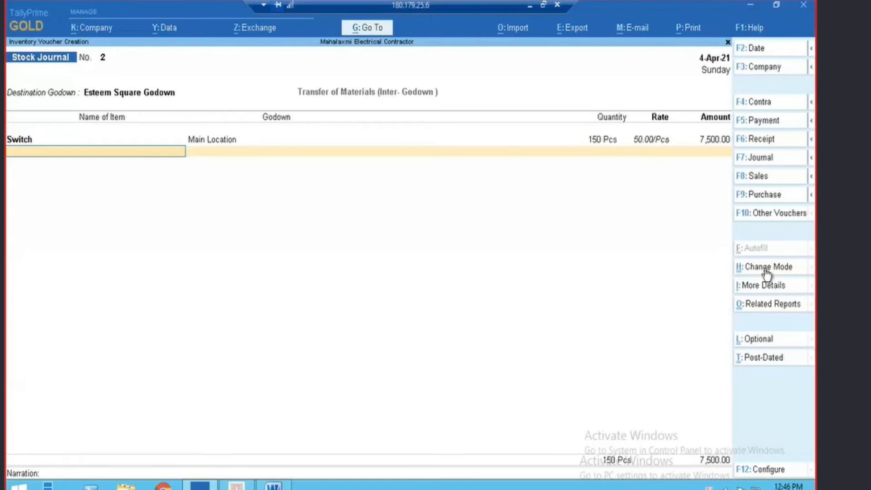
{"action": "key", "text": "BackSpace"}
{"action": "key", "text": "BackSpace"}
{"action": "key", "text": "BackSpace"}
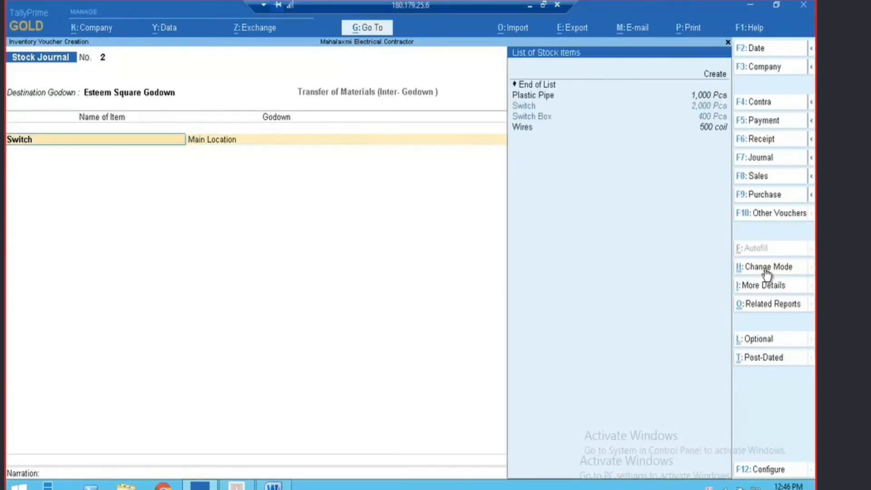
Step: Change the first item line to 150 coil of Wires from the Main Location at the default rate
{"action": "key", "text": "Down"}
{"action": "key", "text": "Down"}
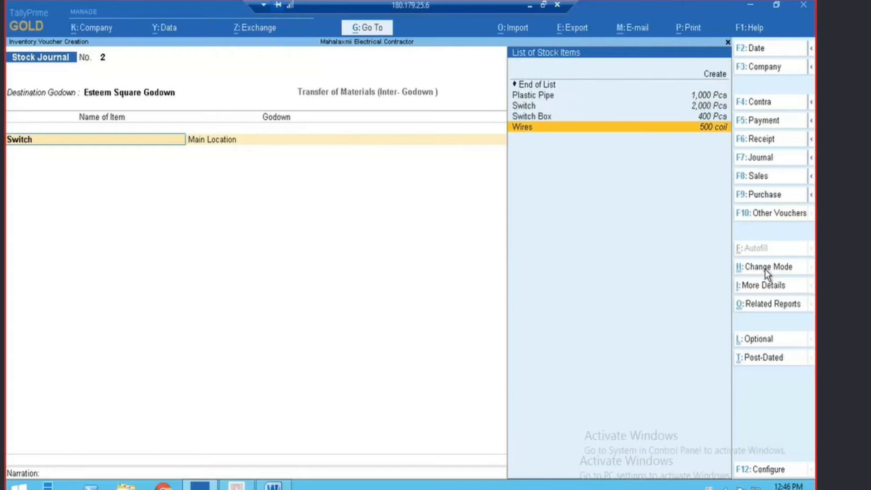
{"action": "key", "text": "Return"}
{"action": "key", "text": "Return"}
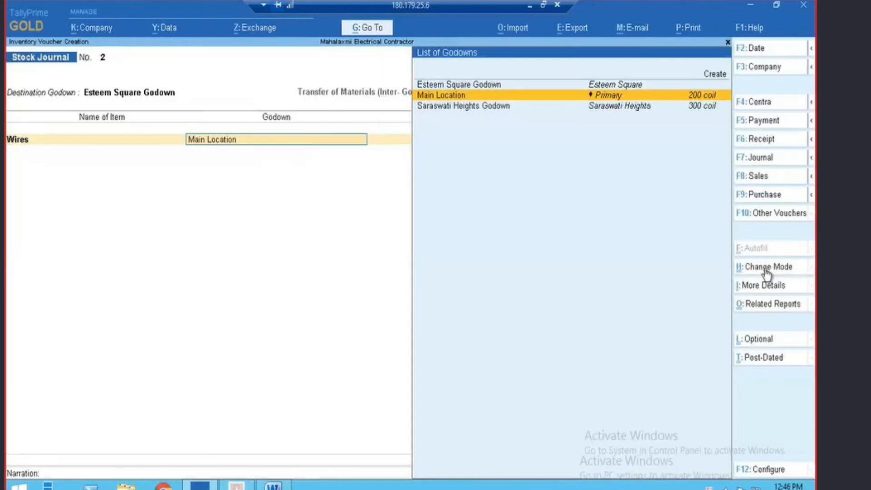
{"action": "key", "text": "Return"}
{"action": "key", "text": "BackSpace"}
{"action": "key", "text": "BackSpace"}
{"action": "key", "text": "BackSpace"}
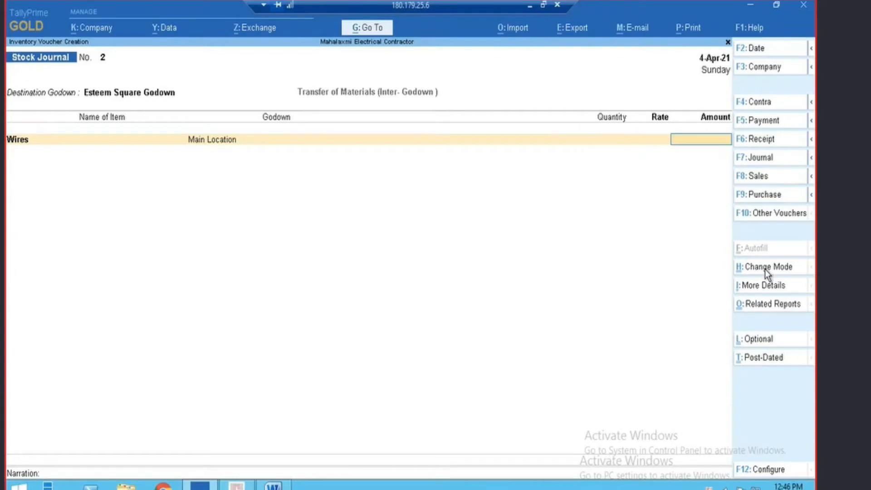
{"action": "type", "text": "150"}
{"action": "key", "text": "Return"}
Step: Add 500 Pcs of Switch from the Main Location to the Esteem Square transfer at the default rate
{"action": "key", "text": "Down"}
{"action": "key", "text": "Down"}
{"action": "key", "text": "Return"}
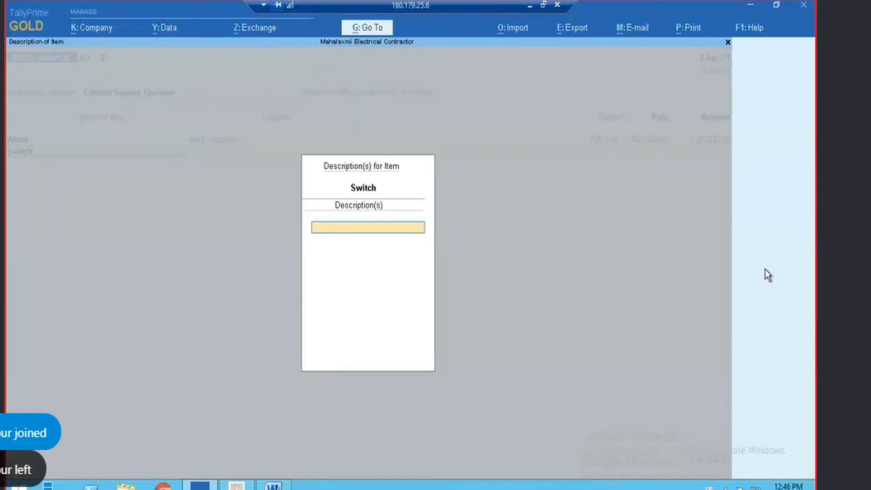
{"action": "key", "text": "Return"}
{"action": "key", "text": "Return"}
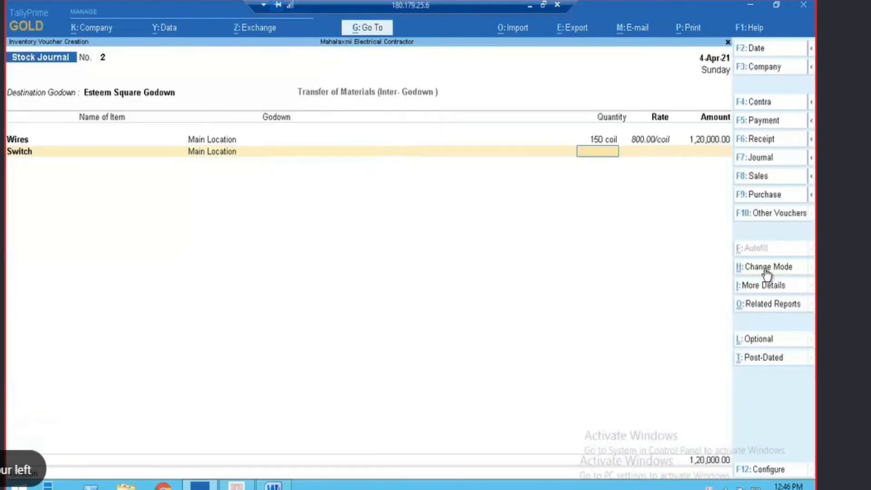
{"action": "type", "text": "500"}
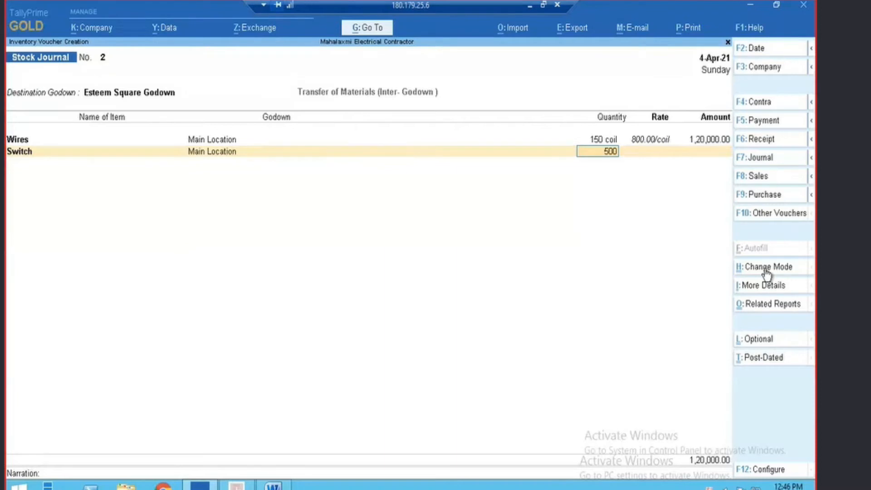
{"action": "key", "text": "Return"}
{"action": "key", "text": "Return"}
{"action": "key", "text": "Return"}
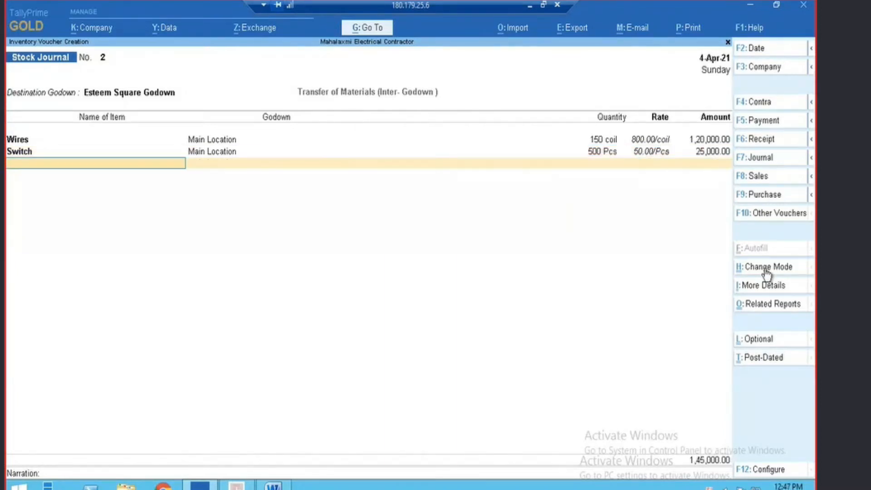
Step: Add 300 Pcs of Plastic Pipe from the Main Location to the Esteem Square transfer at the default rate
{"action": "type", "text": "Pip"}
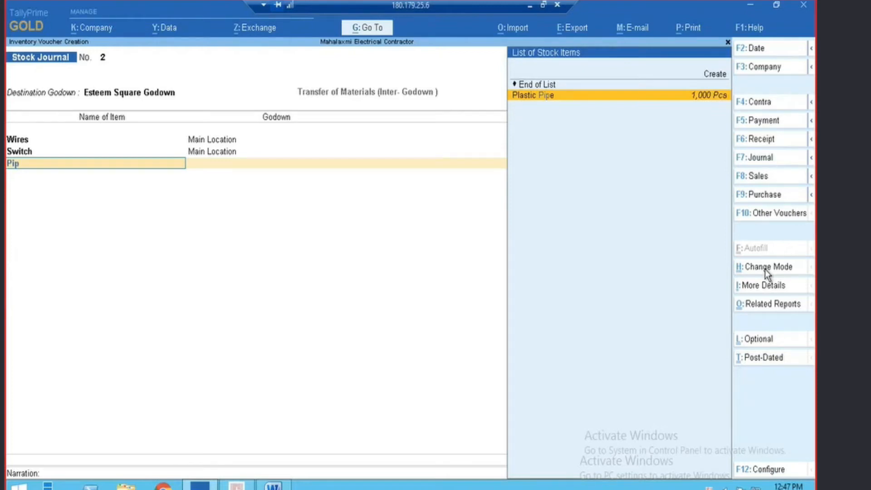
{"action": "key", "text": "Return"}
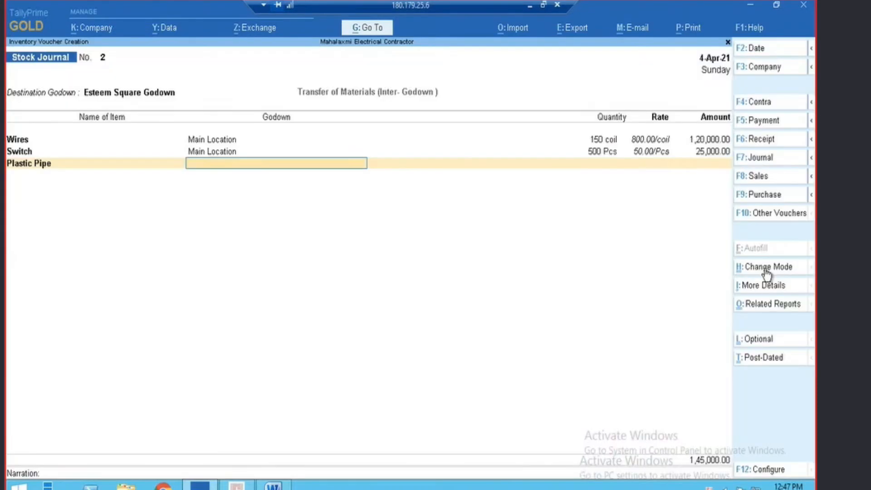
{"action": "key", "text": "Return"}
{"action": "type", "text": "300"}
{"action": "key", "text": "Return"}
{"action": "key", "text": "Return"}
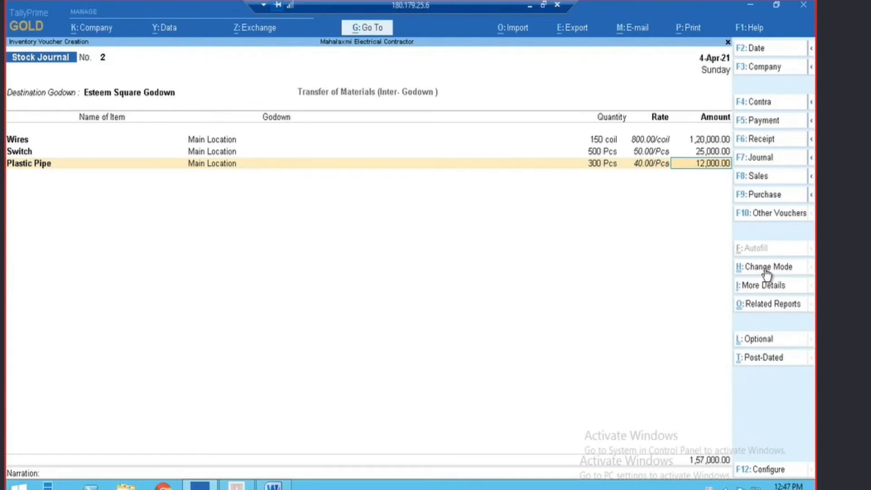
{"action": "key", "text": "Return"}
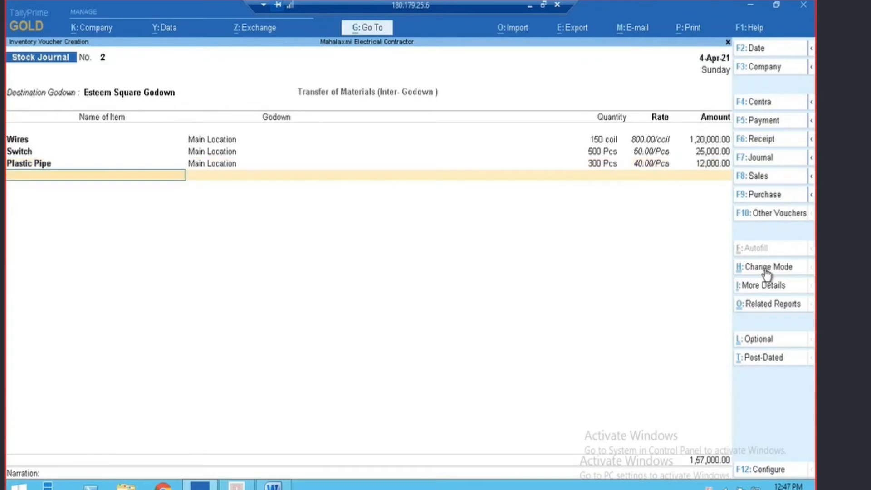
Step: Add 150 Pcs of Switch Box from the Main Location to the Esteem Square transfer at the default rate
{"action": "type", "text": "Switch"}
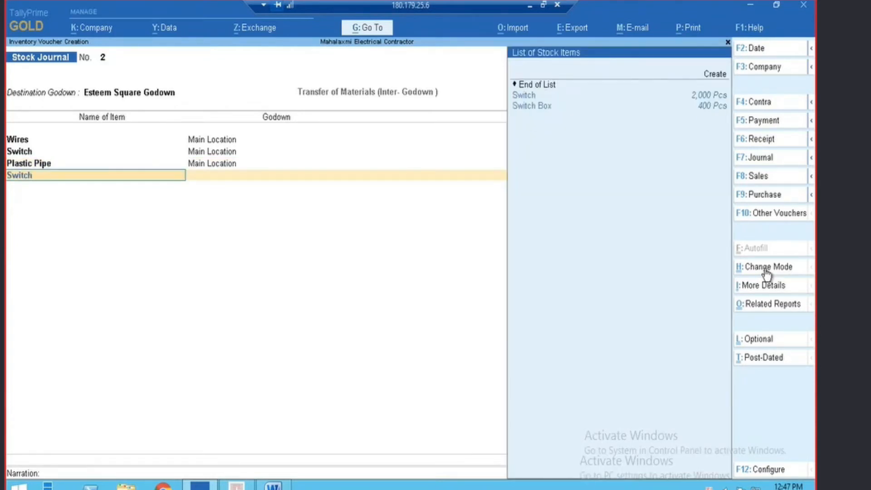
{"action": "key", "text": "Down"}
{"action": "key", "text": "Return"}
{"action": "key", "text": "Return"}
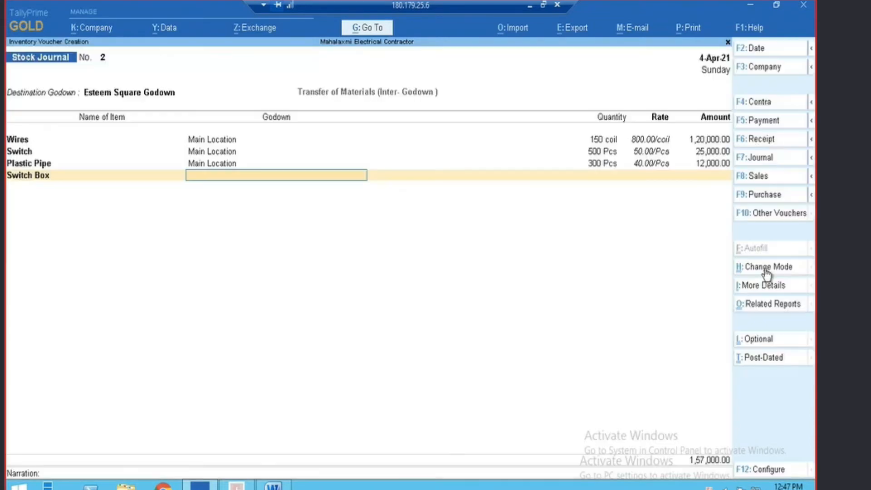
{"action": "type", "text": "ma"}
{"action": "key", "text": "Return"}
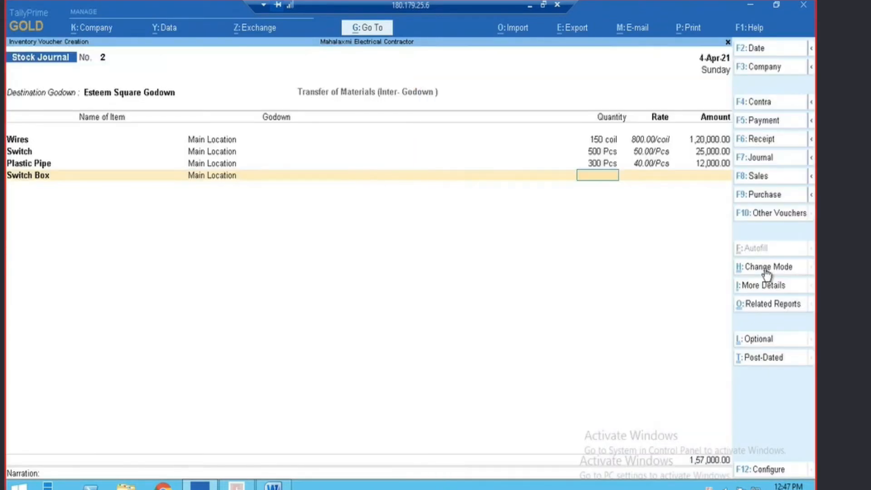
{"action": "type", "text": "150"}
{"action": "key", "text": "Return"}
{"action": "key", "text": "Return"}
{"action": "key", "text": "Return"}
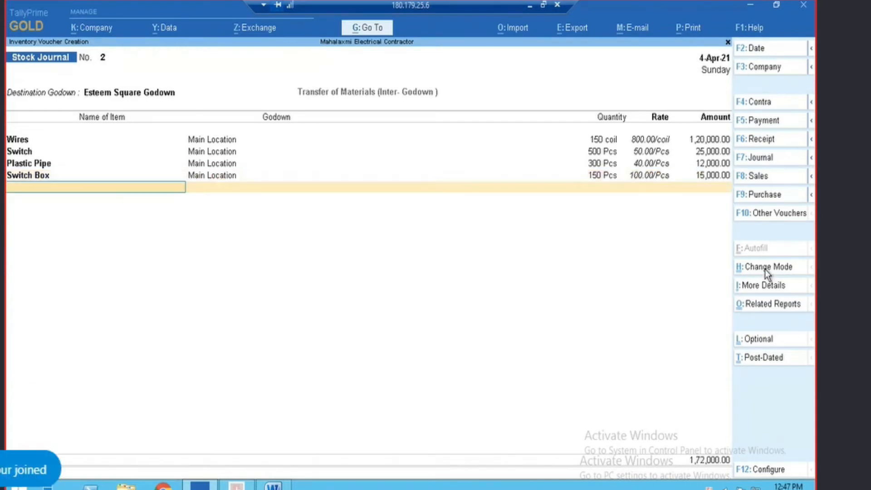
Step: Save the Esteem Square stock journal with an empty narration and quit voucher creation, returning to the Gateway of Tally
{"action": "key", "text": "Return"}
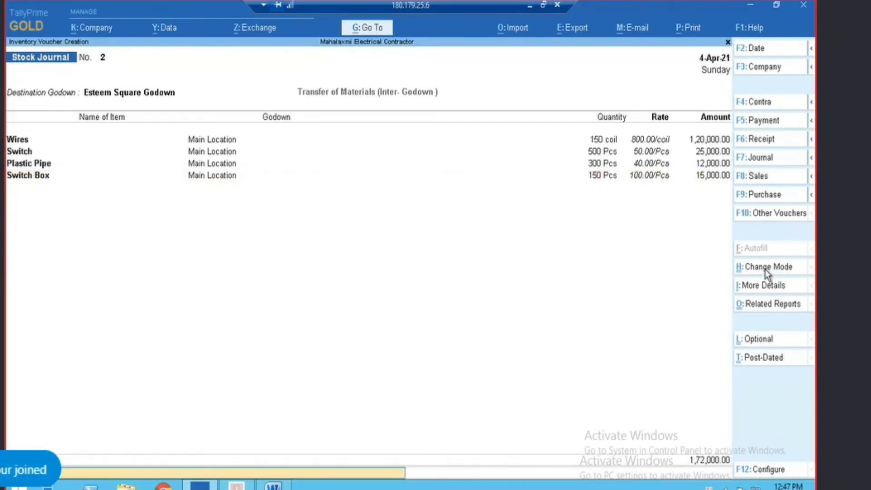
{"action": "key", "text": "Return"}
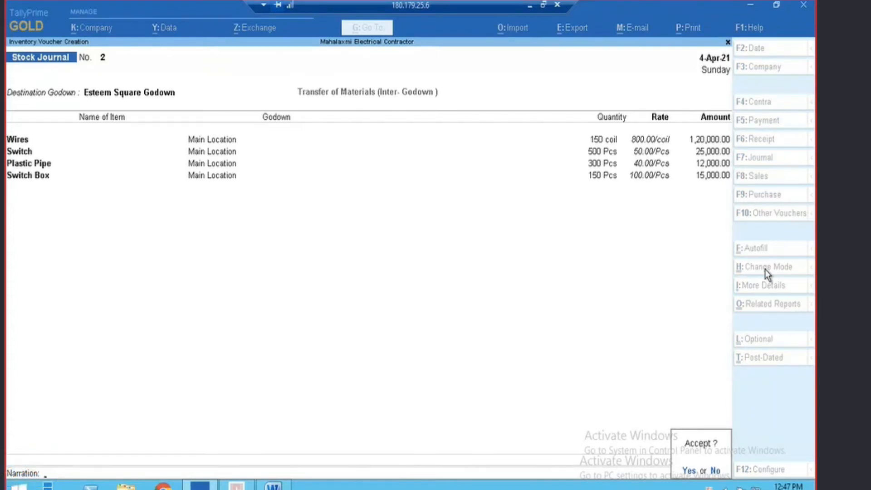
{"action": "key", "text": "Return"}
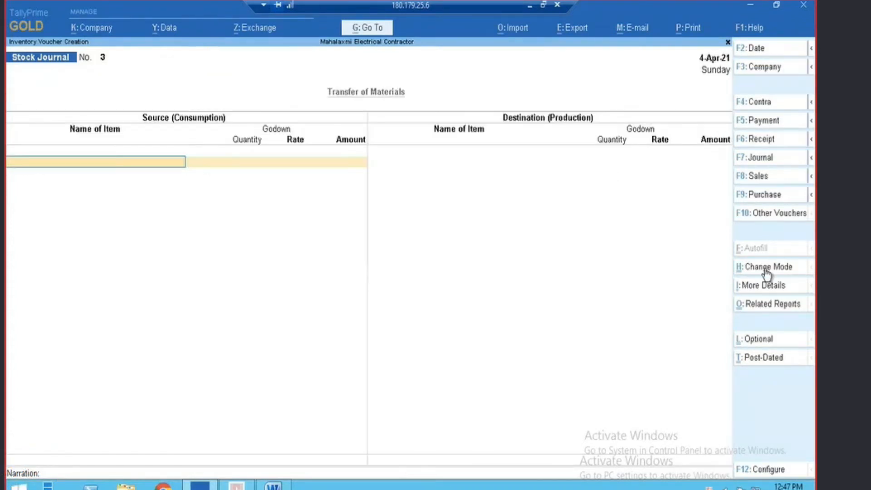
{"action": "key", "text": "Escape"}
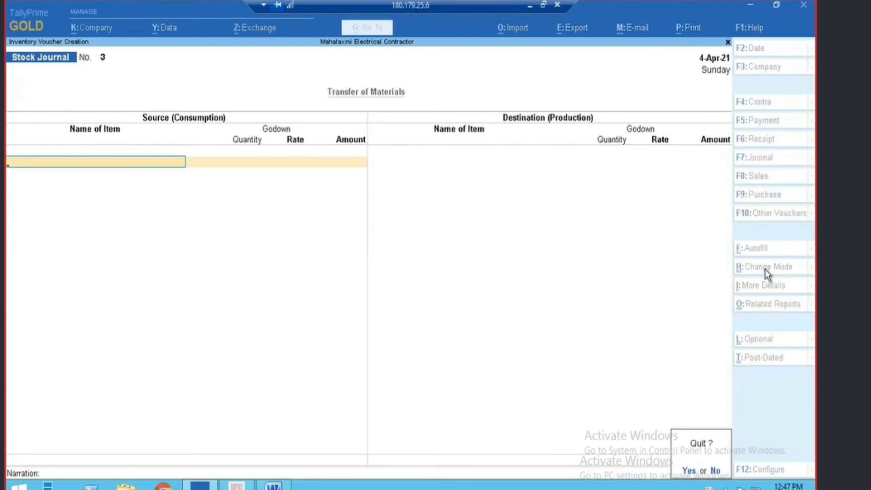
{"action": "key", "text": "Return"}
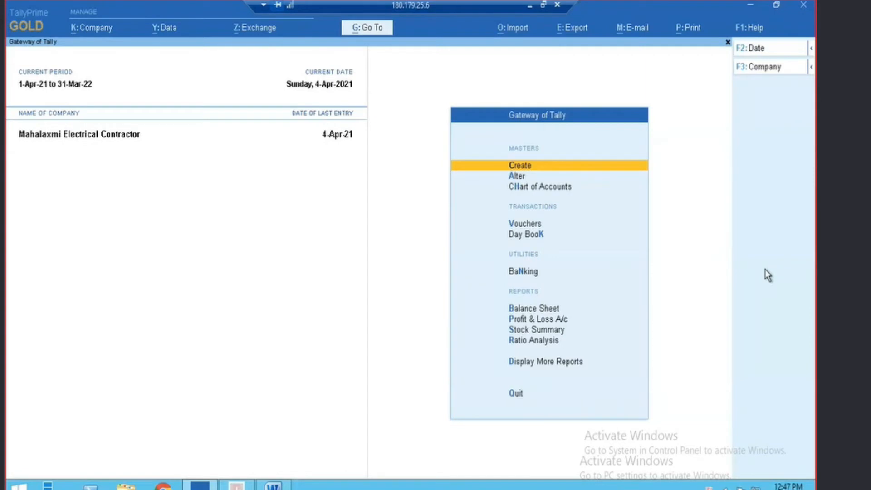
Step: Open the Job Cost Analysis report for the Esteem Square project
{"action": "key", "text": "d"}
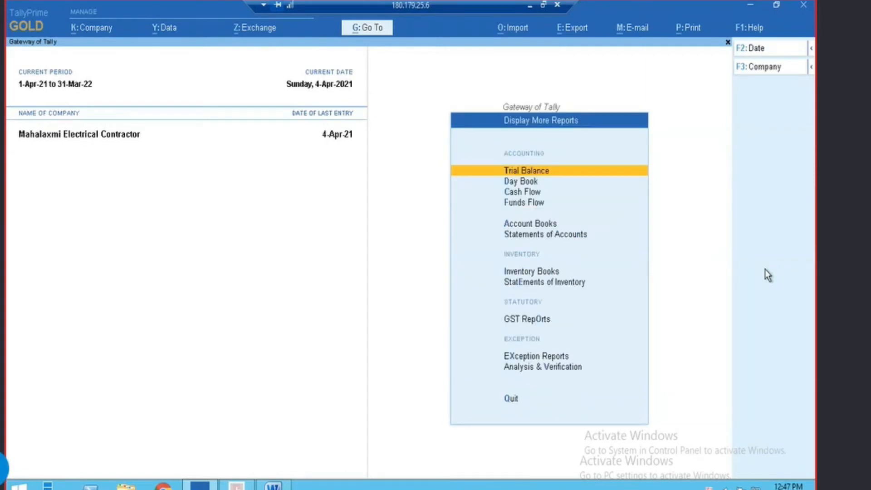
{"action": "key", "text": "Escape"}
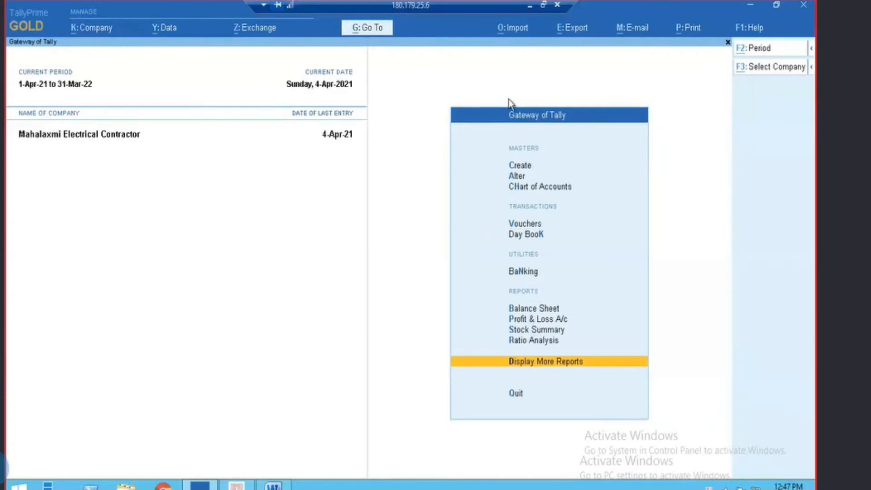
{"action": "key", "text": "alt+g"}
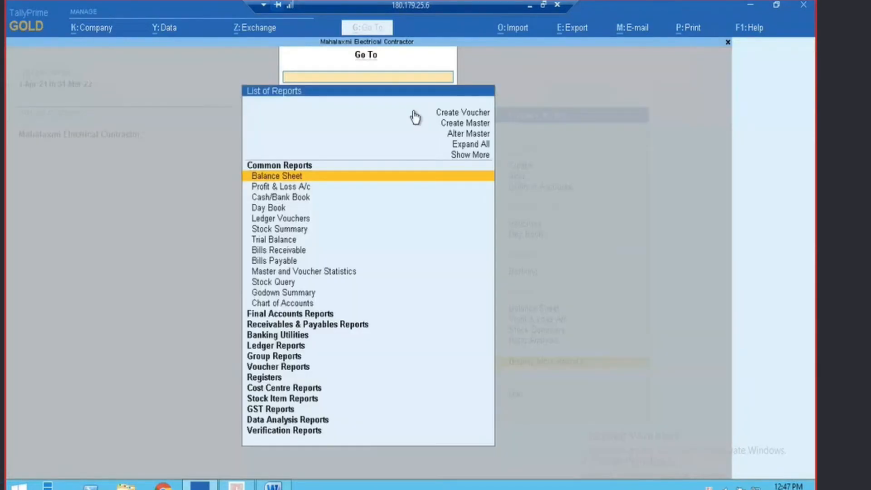
{"action": "type", "text": "Job"}
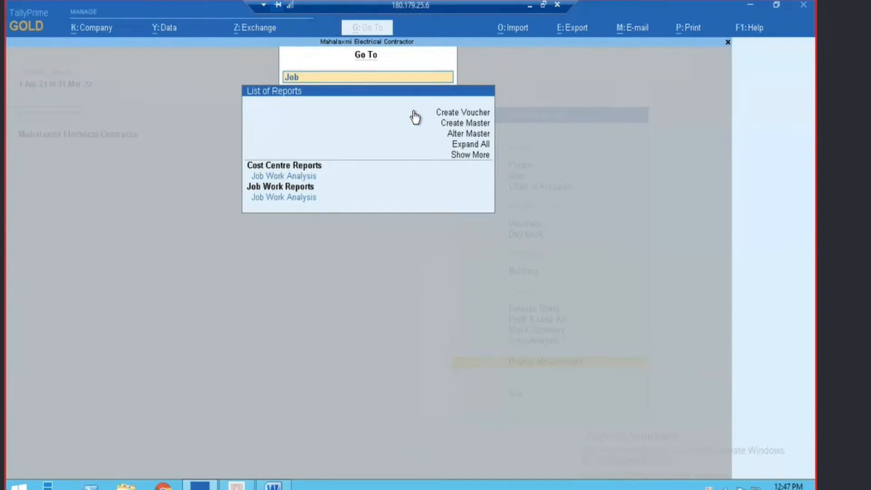
{"action": "type", "text": " Cost"}
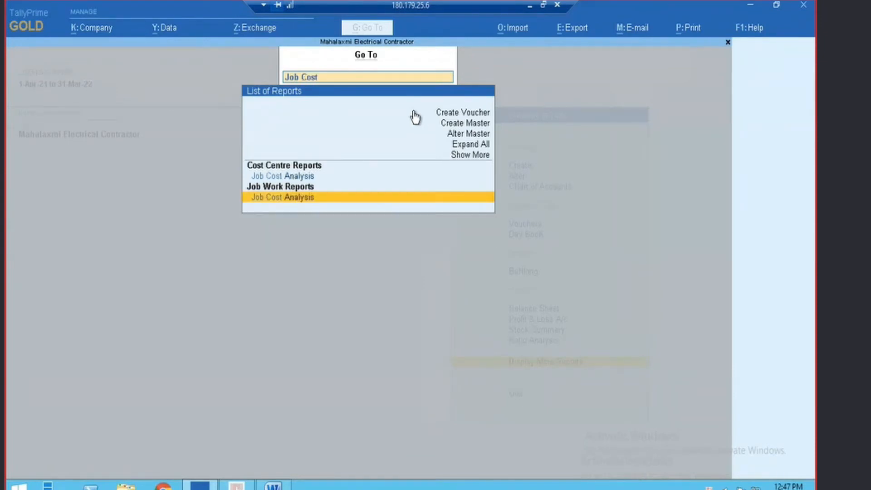
{"action": "key", "text": "Return"}
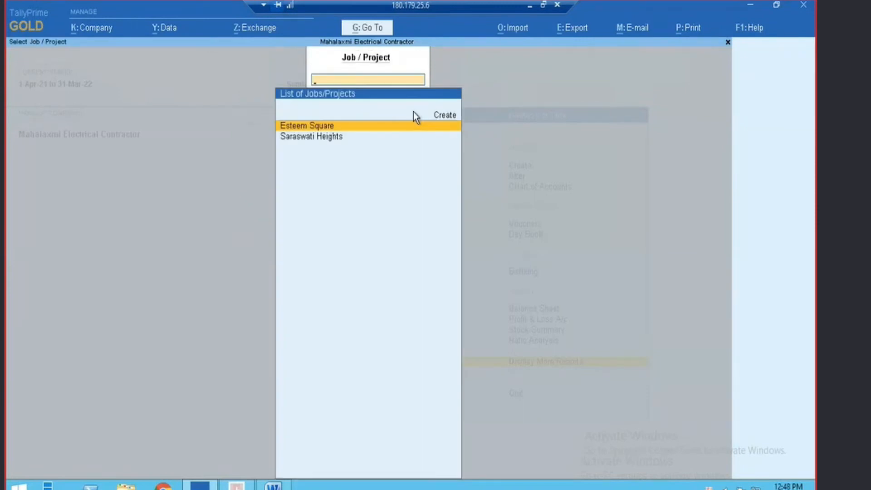
{"action": "key", "text": "Return"}
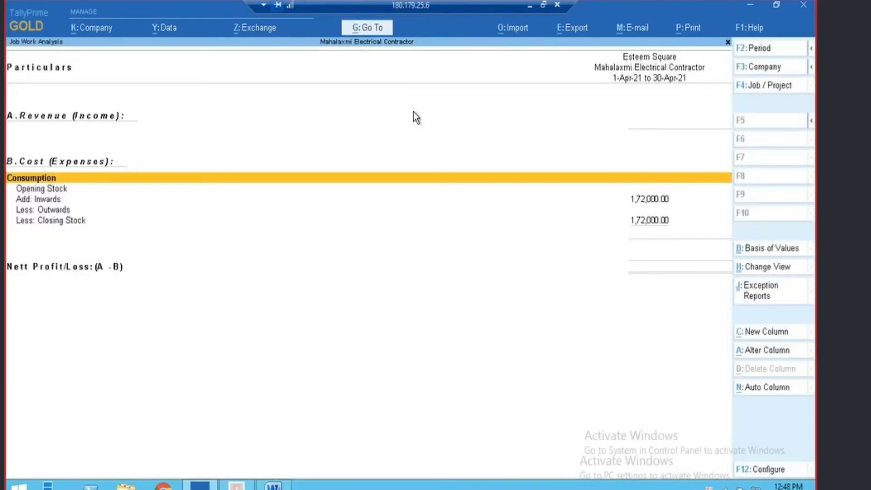
Step: Examine the inwards consumption of Esteem Square down to the stock items of Esteem Square Godown, and return to the job analysis
{"action": "key", "text": "Down"}
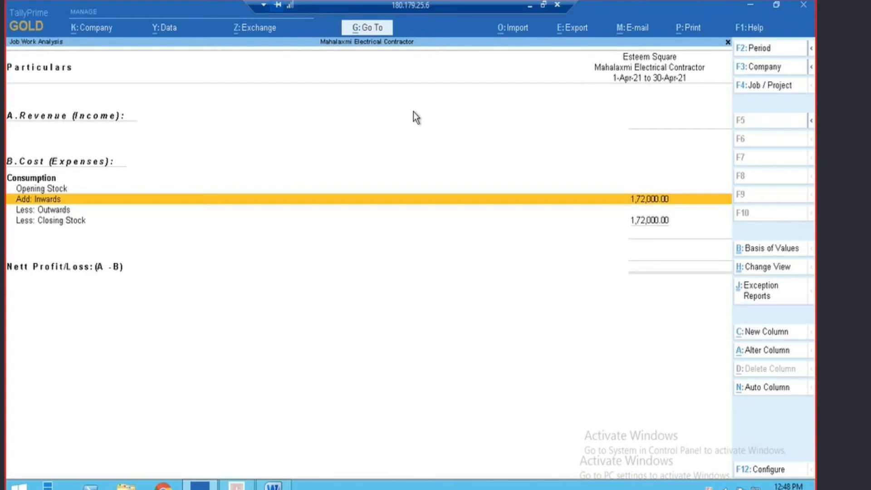
{"action": "key", "text": "Return"}
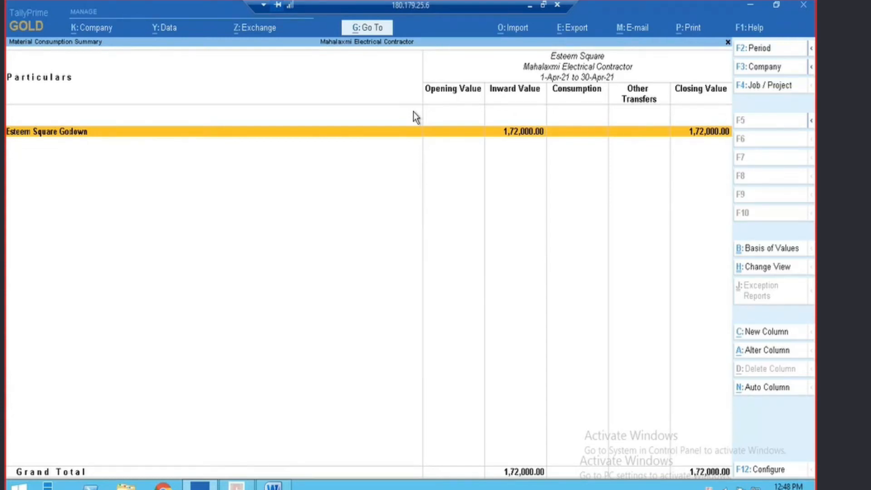
{"action": "key", "text": "Return"}
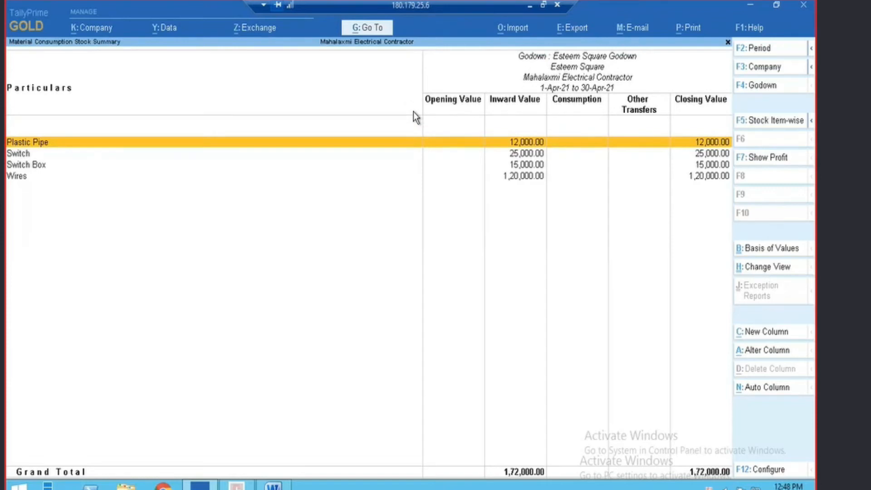
{"action": "key", "text": "Escape"}
{"action": "key", "text": "Escape"}
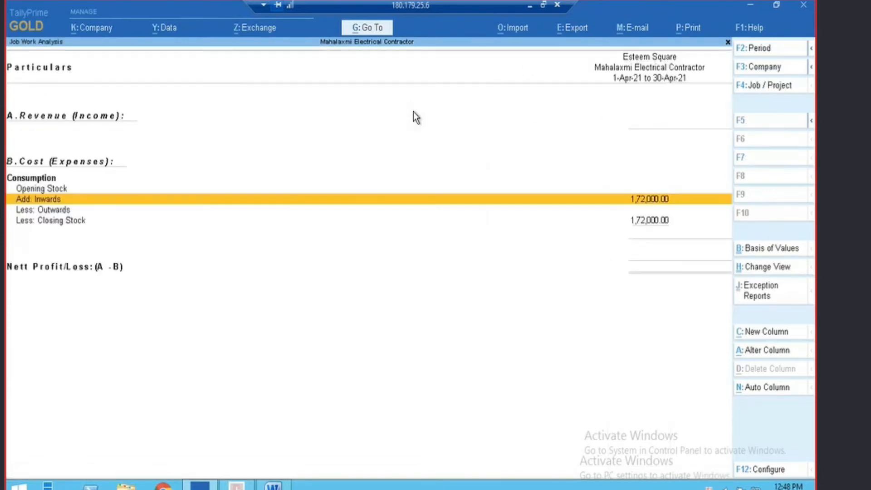
Step: View the list of jobs available for the analysis and close the report, returning to the Gateway of Tally
{"action": "key", "text": "F4"}
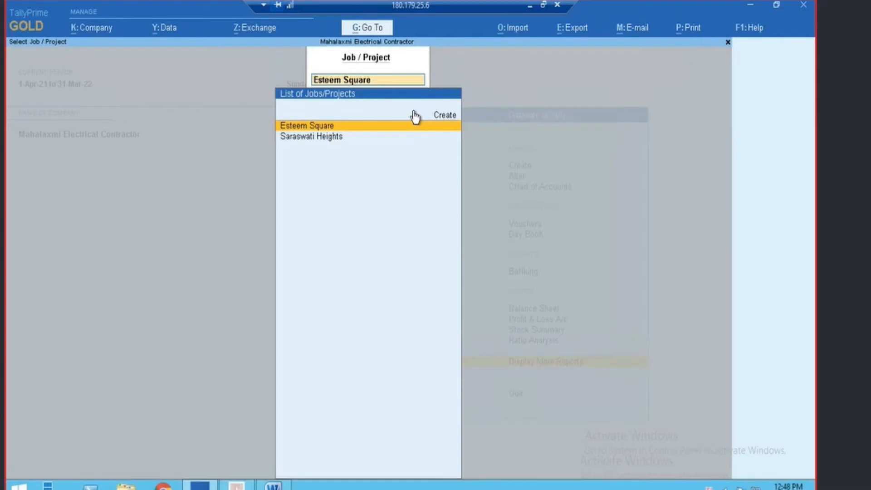
{"action": "key", "text": "Escape"}
{"action": "key", "text": "Escape"}
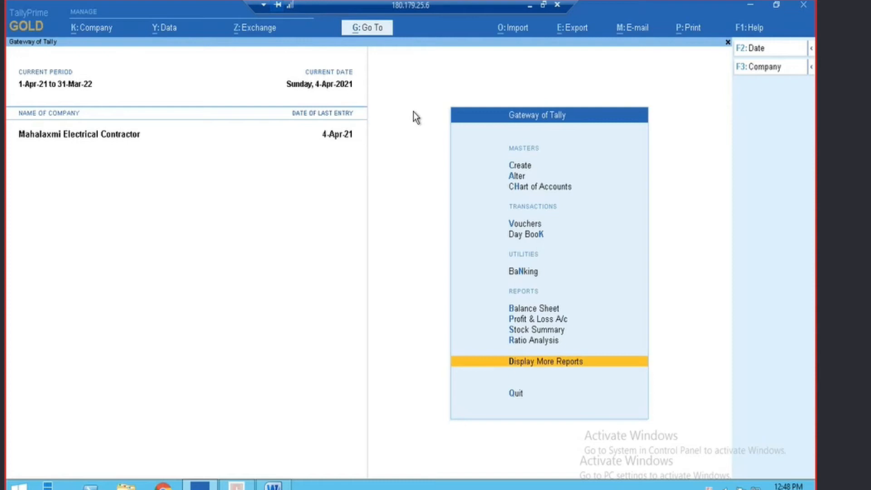
Step: Open the Stock Summary and break Plastic Pipe down by godown to examine where its stock is held
{"action": "key", "text": "s"}
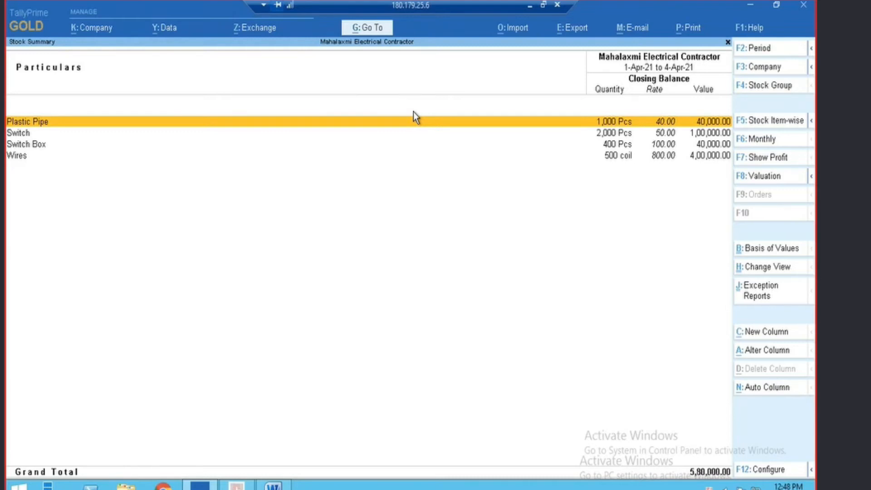
{"action": "key", "text": "shift+Return"}
{"action": "key", "text": "Down"}
{"action": "key", "text": "Down"}
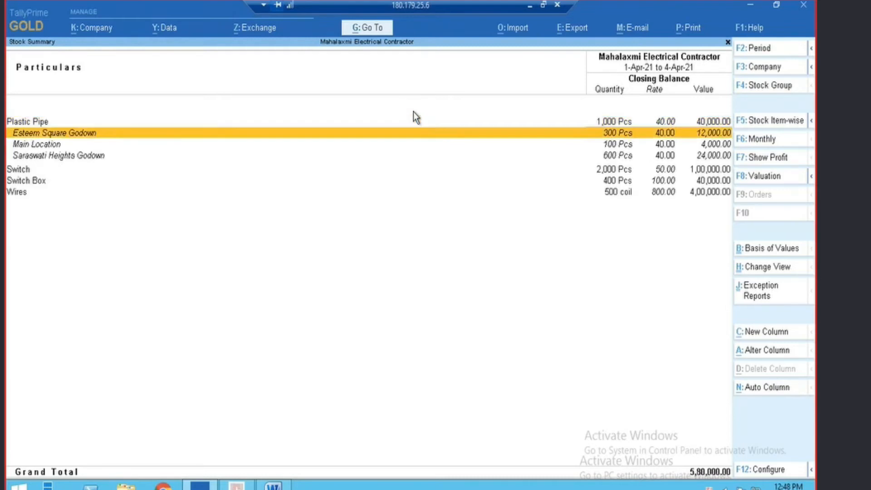
{"action": "key", "text": "Up"}
{"action": "key", "text": "Down"}
{"action": "key", "text": "Down"}
{"action": "key", "text": "Up"}
{"action": "key", "text": "Up"}
{"action": "key", "text": "Down"}
{"action": "key", "text": "Down"}
{"action": "key", "text": "Down"}
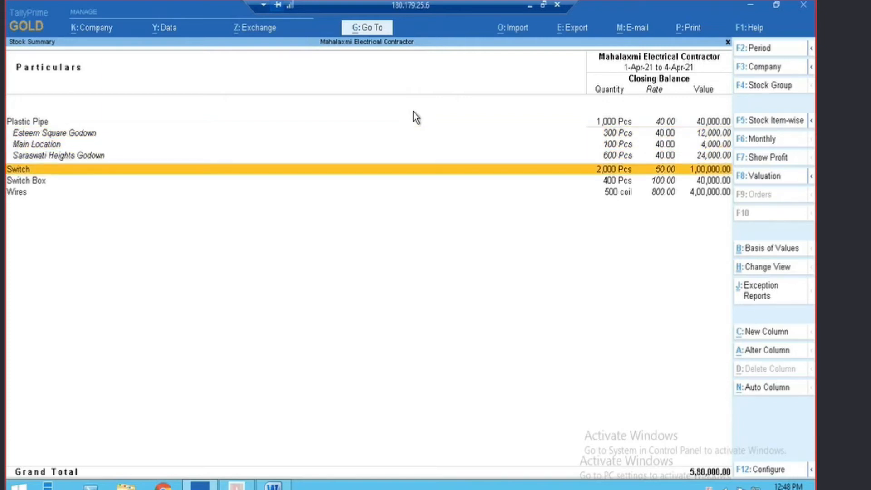
Step: Show the godown-wise breakdown of the Switch item in the Stock Summary
{"action": "key", "text": "Up"}
{"action": "key", "text": "Up"}
{"action": "key", "text": "Up"}
{"action": "key", "text": "Down"}
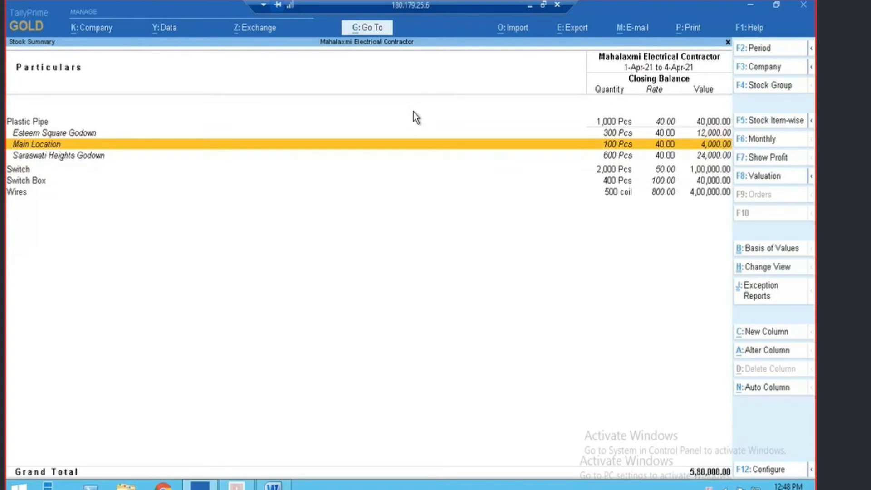
{"action": "key", "text": "Down"}
{"action": "key", "text": "Down"}
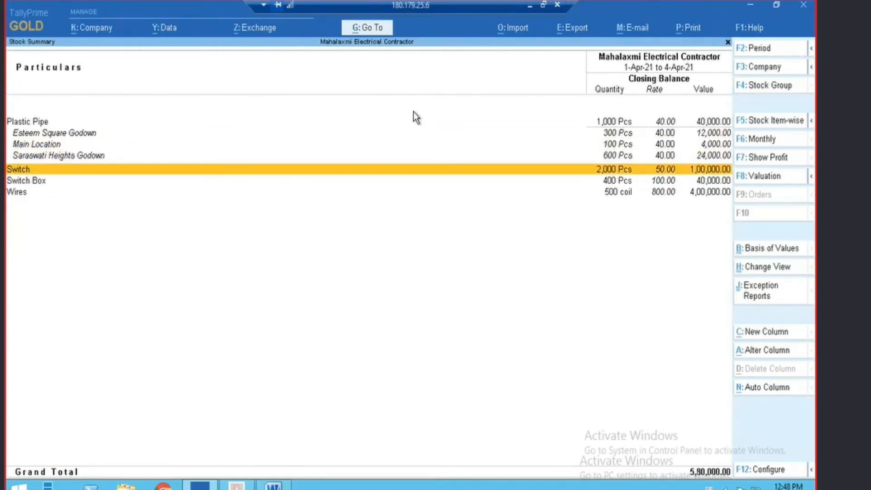
{"action": "key", "text": "shift+Return"}
Step: Open the Job Work Analysis report for the Saraswati Heights project, examine its consumption lines, and return to the project selection
{"action": "key", "text": "alt"}
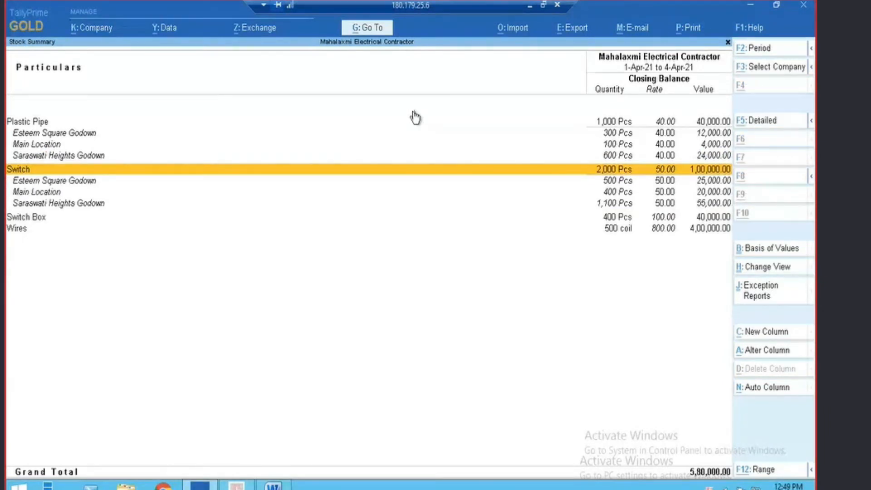
{"action": "key", "text": "alt+g"}
{"action": "type", "text": "Job Work"}
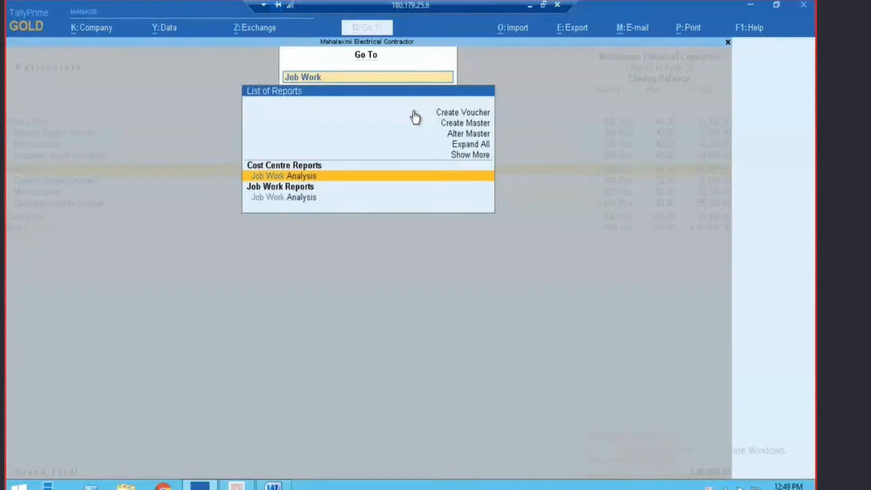
{"action": "key", "text": "Return"}
{"action": "key", "text": "Down"}
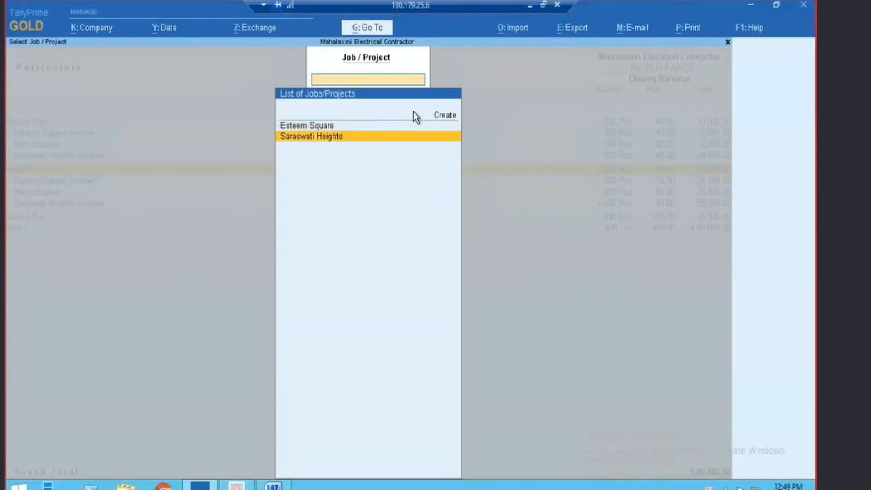
{"action": "key", "text": "Return"}
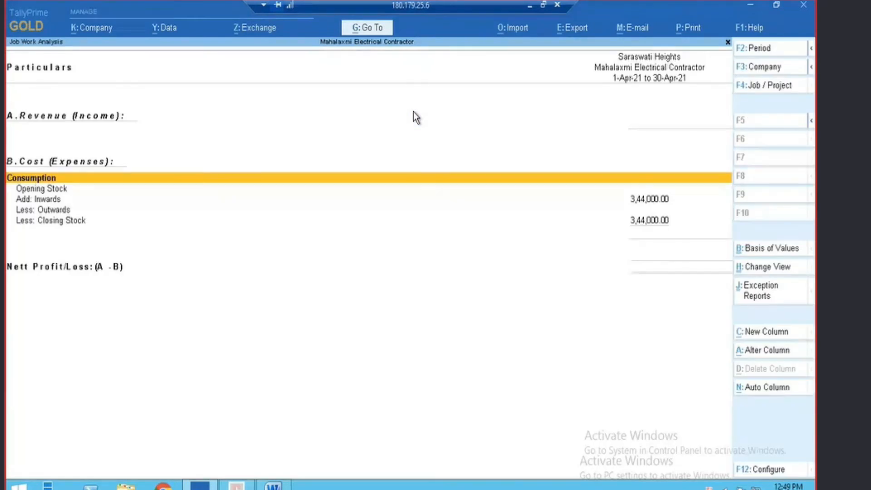
{"action": "key", "text": "Down"}
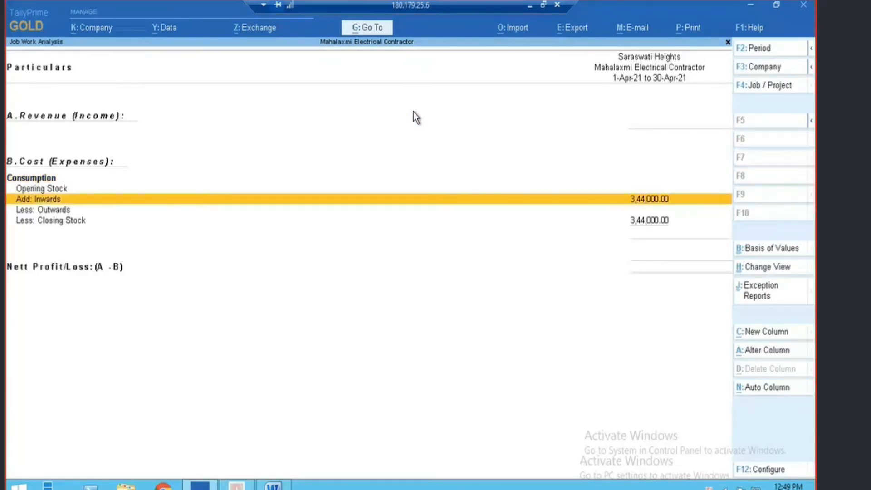
{"action": "key", "text": "Down"}
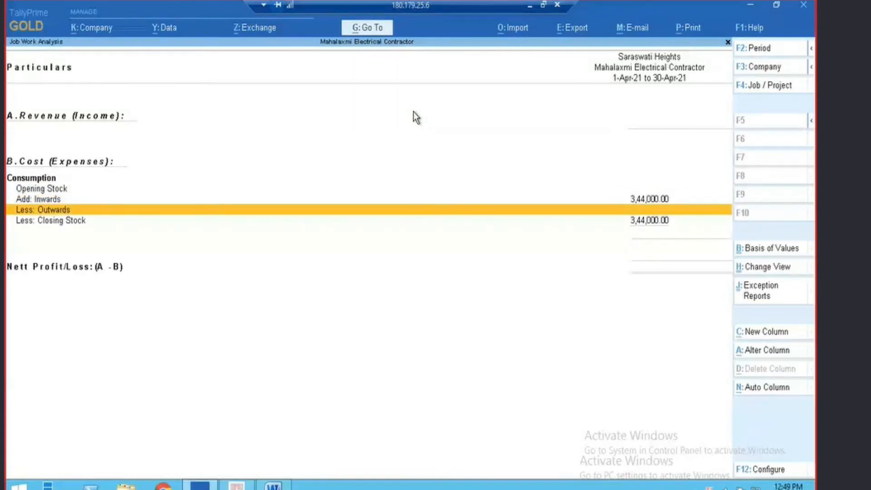
{"action": "key", "text": "F4"}
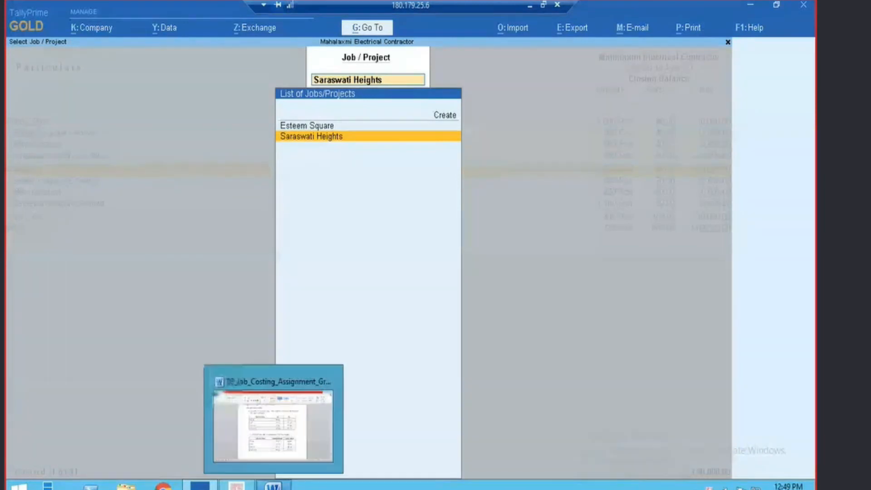
Step: Switch to the job costing assignment in Word and read the 4 April transfer and 25 April consumption tables
{"action": "left_click", "coordinate": [273, 484]}
{"action": "key", "text": "Down"}
{"action": "key", "text": "Down"}
{"action": "key", "text": "Down"}
{"action": "key", "text": "Down"}
{"action": "key", "text": "Down"}
{"action": "key", "text": "Down"}
{"action": "key", "text": "Down"}
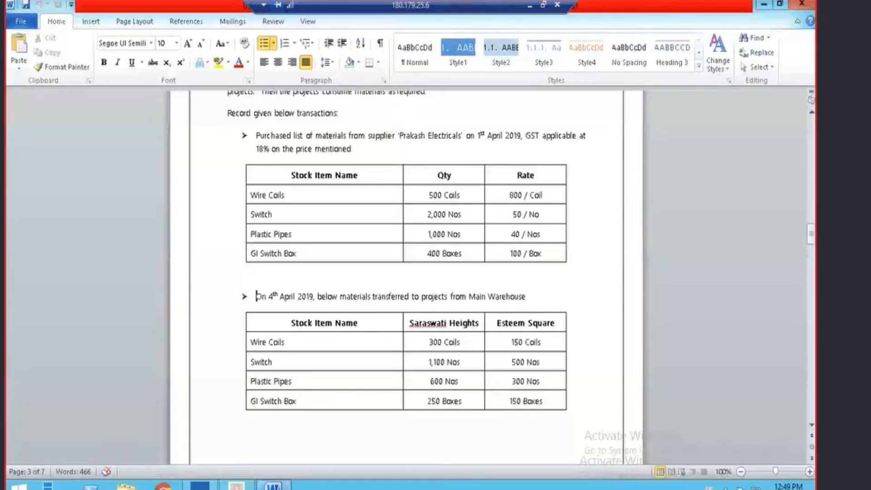
{"action": "key", "text": "Down"}
{"action": "key", "text": "Down"}
{"action": "key", "text": "Down"}
{"action": "key", "text": "Down"}
{"action": "key", "text": "Down"}
{"action": "key", "text": "Down"}
{"action": "key", "text": "Down"}
{"action": "key", "text": "Down"}
{"action": "key", "text": "Down"}
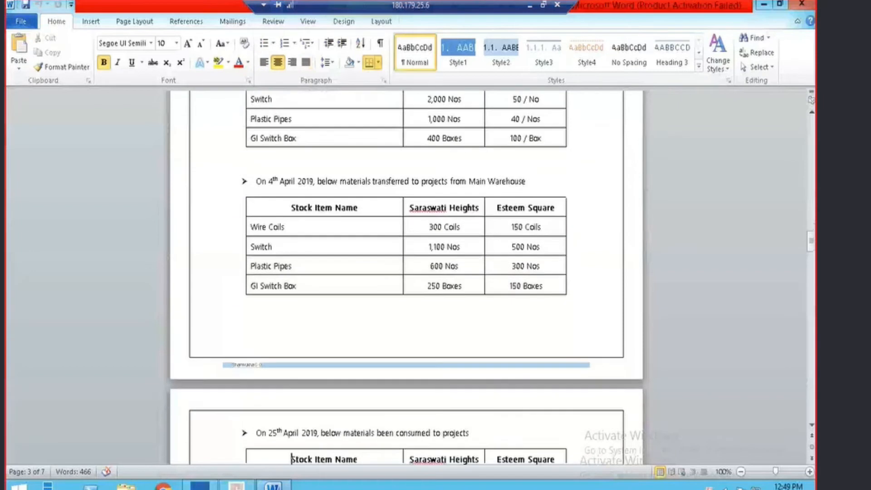
{"action": "key", "text": "Down"}
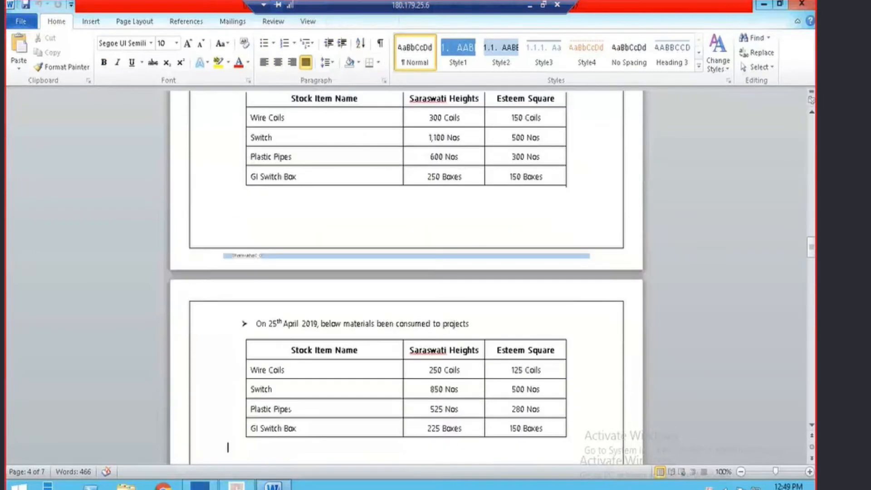
Step: Reread the assignment from the end of the purchase list down to the 30 April cash expenses table
{"action": "key", "text": "Up"}
{"action": "key", "text": "Up"}
{"action": "key", "text": "Up"}
{"action": "key", "text": "Up"}
{"action": "key", "text": "Up"}
{"action": "key", "text": "Up"}
{"action": "key", "text": "Up"}
{"action": "key", "text": "Up"}
{"action": "key", "text": "Up"}
{"action": "key", "text": "Up"}
{"action": "key", "text": "Up"}
{"action": "key", "text": "Up"}
{"action": "key", "text": "Up"}
{"action": "key", "text": "Up"}
{"action": "key", "text": "Up"}
{"action": "key", "text": "Up"}
{"action": "key", "text": "Up"}
{"action": "key", "text": "Up"}
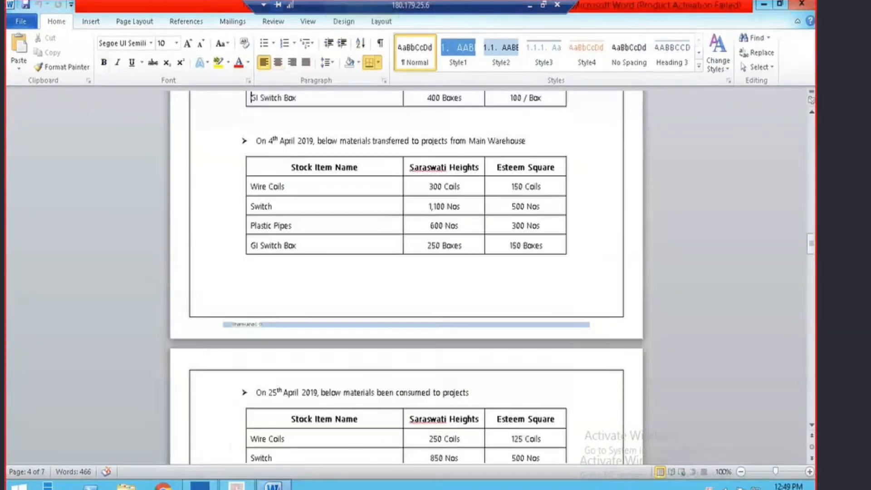
{"action": "key", "text": "Up"}
{"action": "key", "text": "Down"}
{"action": "key", "text": "Down"}
{"action": "key", "text": "Down"}
{"action": "key", "text": "Down"}
{"action": "key", "text": "Down"}
{"action": "key", "text": "Down"}
{"action": "key", "text": "Down"}
{"action": "key", "text": "Down"}
{"action": "key", "text": "Down"}
{"action": "key", "text": "Down"}
{"action": "key", "text": "Down"}
{"action": "key", "text": "Down"}
{"action": "key", "text": "Down"}
{"action": "key", "text": "Down"}
{"action": "key", "text": "Down"}
{"action": "key", "text": "Down"}
{"action": "key", "text": "Down"}
{"action": "key", "text": "Down"}
{"action": "key", "text": "Down"}
{"action": "key", "text": "Down"}
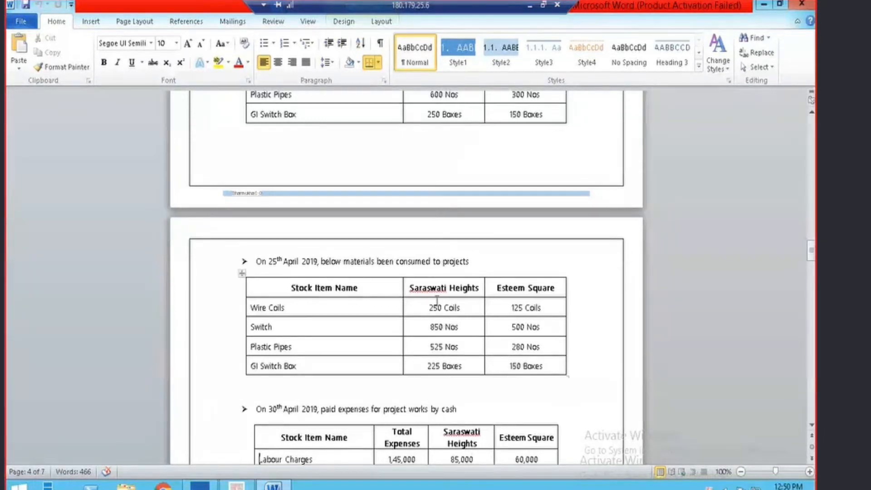
Step: Highlight the Saraswati Heights column of the 25 April consumption table and review the 30 April expenses and invoices that follow it
{"action": "left_click", "coordinate": [452, 276]}
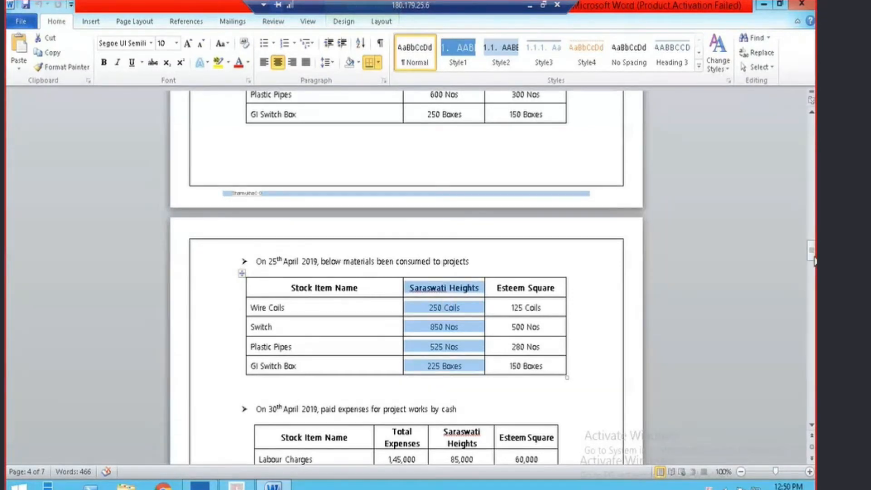
{"action": "left_click_drag", "start_coordinate": [815, 261], "coordinate": [813, 251]}
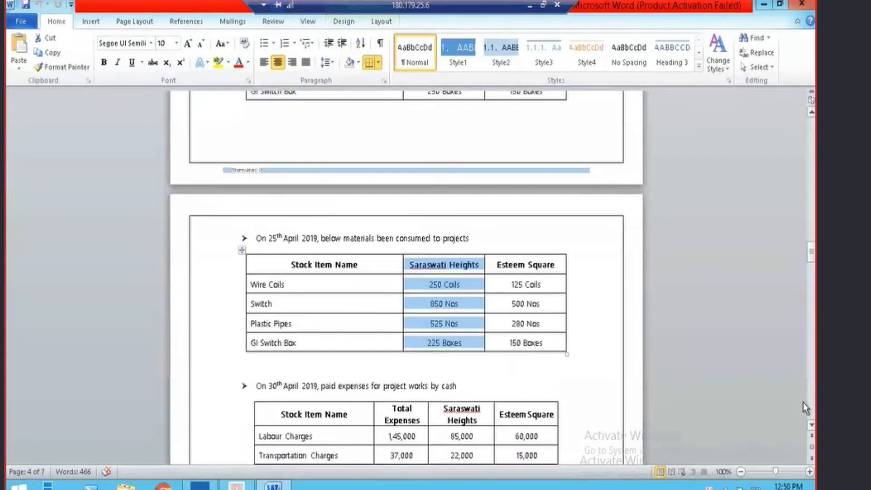
{"action": "left_click", "coordinate": [811, 425]}
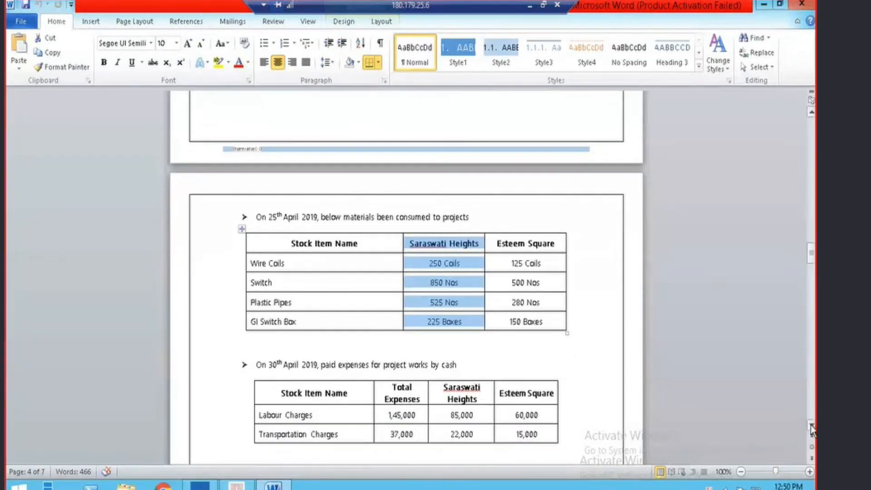
{"action": "scroll", "coordinate": [811, 426], "scroll_direction": "down", "scroll_amount": 3}
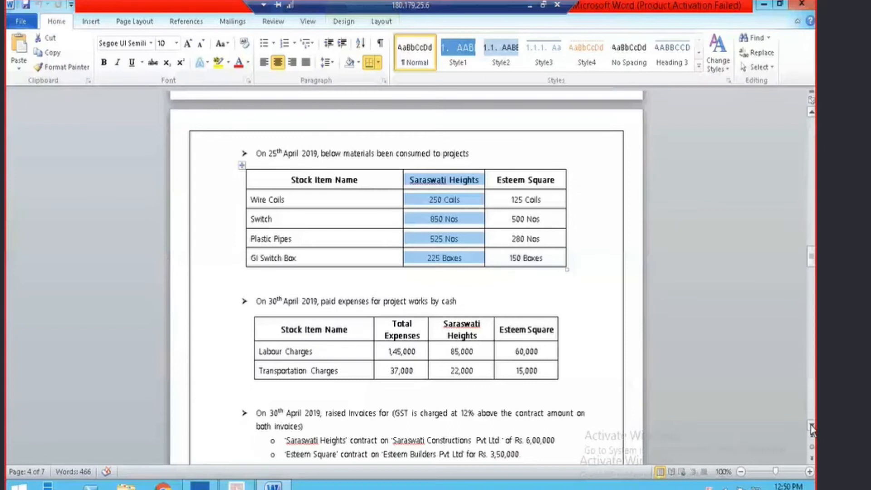
{"action": "scroll", "coordinate": [811, 426], "scroll_direction": "down", "scroll_amount": 4}
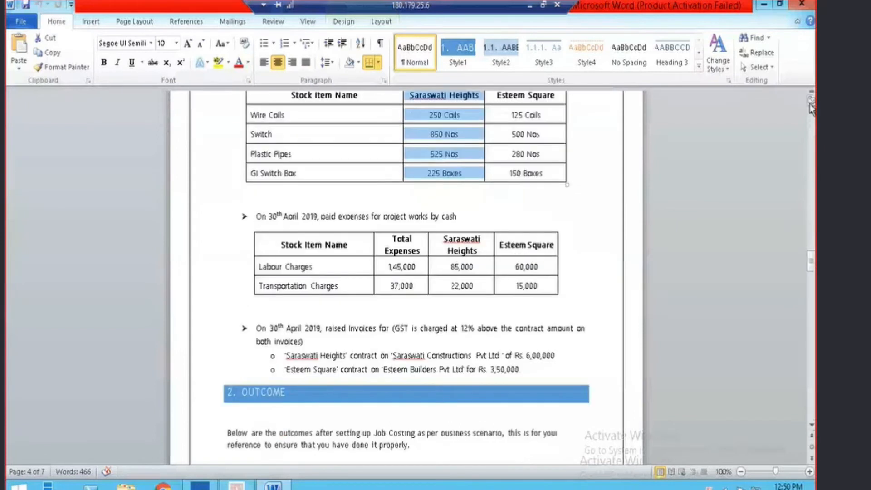
{"action": "scroll", "coordinate": [812, 109], "scroll_direction": "up", "scroll_amount": 3}
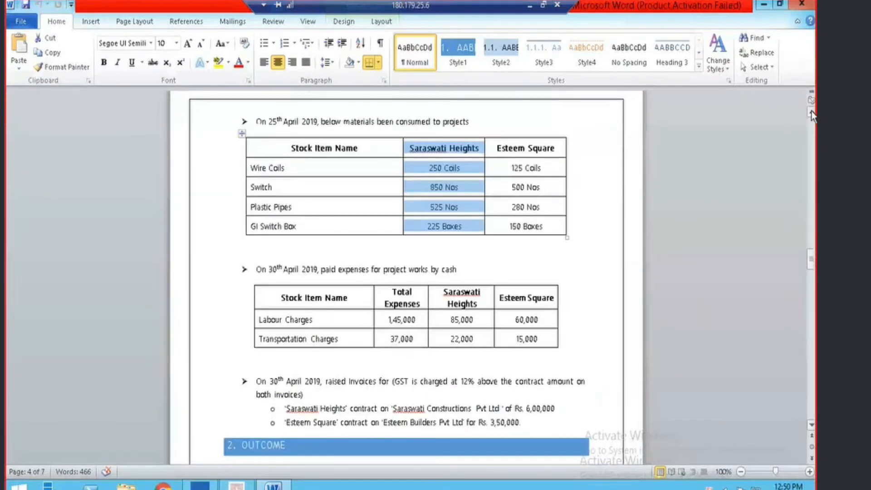
{"action": "scroll", "coordinate": [812, 114], "scroll_direction": "up", "scroll_amount": 4}
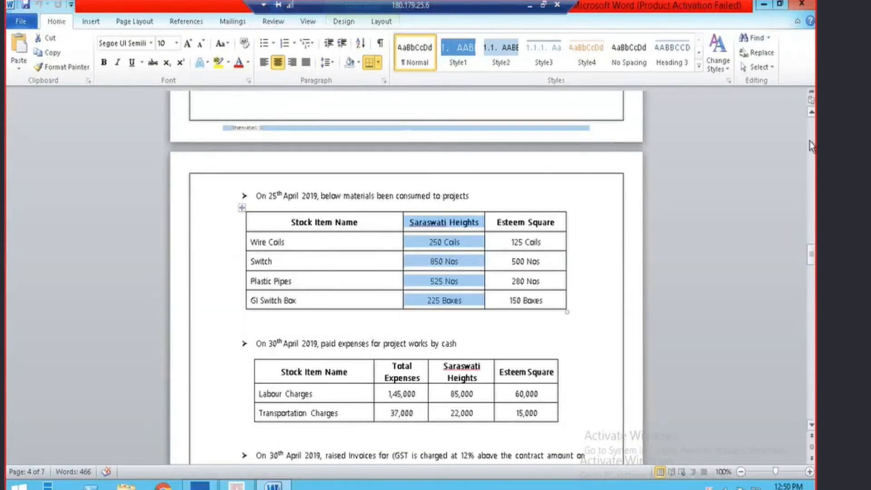
Step: Compare the materials transferred to the projects on 4 April with those consumed on 25 April
{"action": "mouse_move", "coordinate": [812, 254]}
{"action": "left_mouse_down"}
{"action": "mouse_move", "coordinate": [814, 233]}
{"action": "mouse_move", "coordinate": [815, 242]}
{"action": "left_mouse_up"}
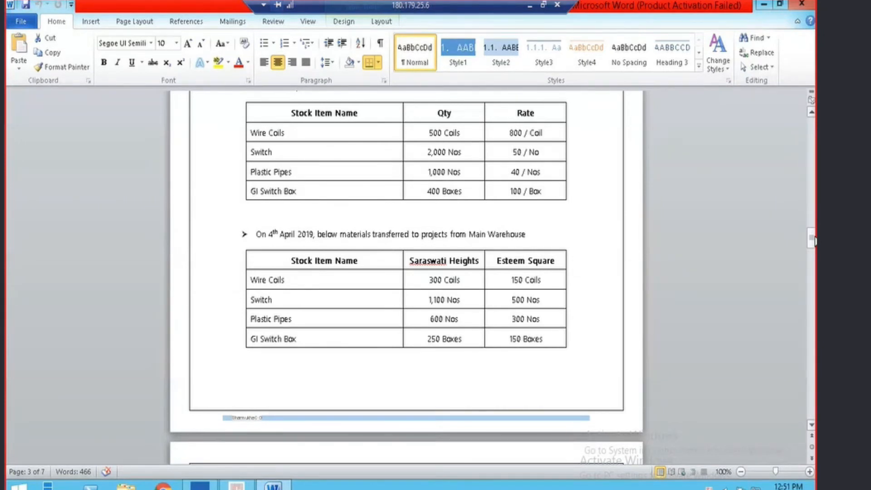
{"action": "left_click_drag", "start_coordinate": [814, 241], "coordinate": [814, 248]}
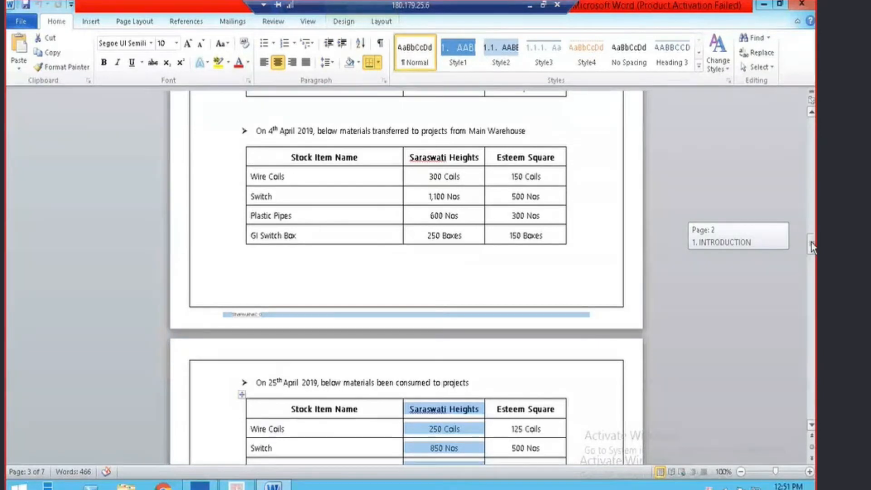
{"action": "left_click_drag", "start_coordinate": [814, 247], "coordinate": [814, 249]}
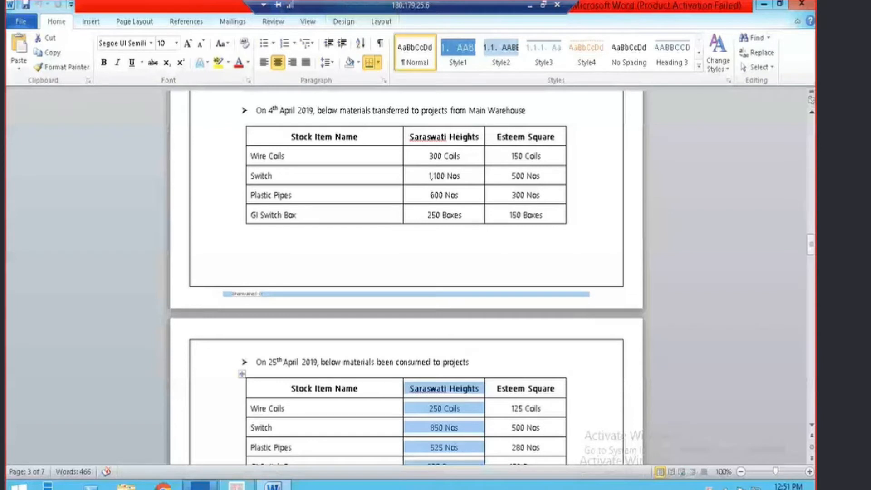
Step: Switch back to TallyPrime and close the project selection and reports to return to the Gateway of Tally
{"action": "left_click", "coordinate": [273, 487]}
{"action": "left_click", "coordinate": [306, 334]}
{"action": "key", "text": "BackSpace"}
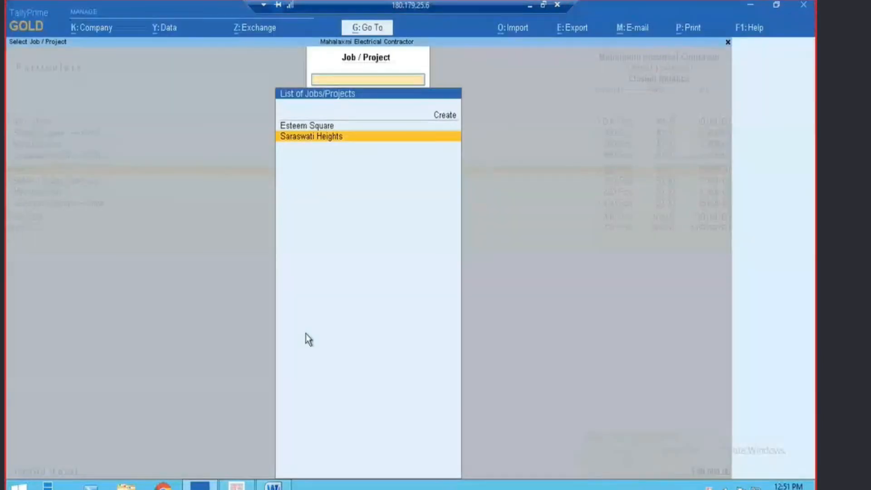
{"action": "key", "text": "Escape"}
{"action": "key", "text": "Escape"}
{"action": "key", "text": "Escape"}
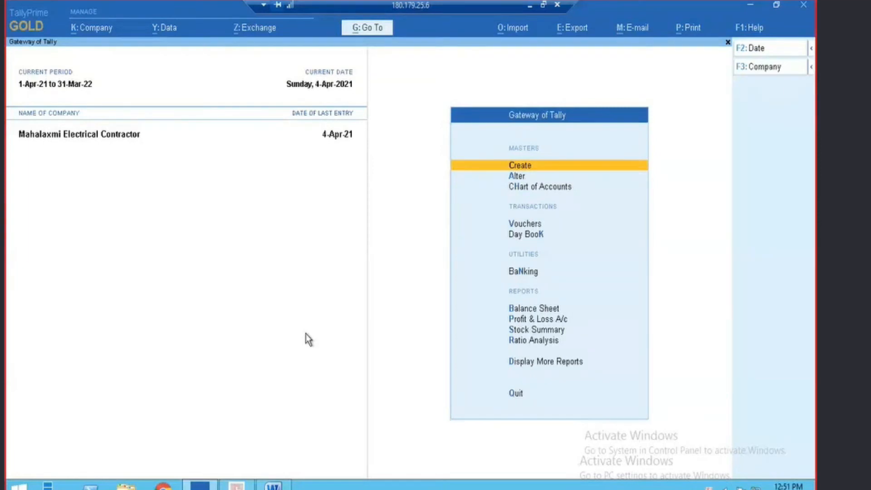
Step: Open the Stock Journal voucher type for alteration and go to its list of class names
{"action": "key", "text": "Down"}
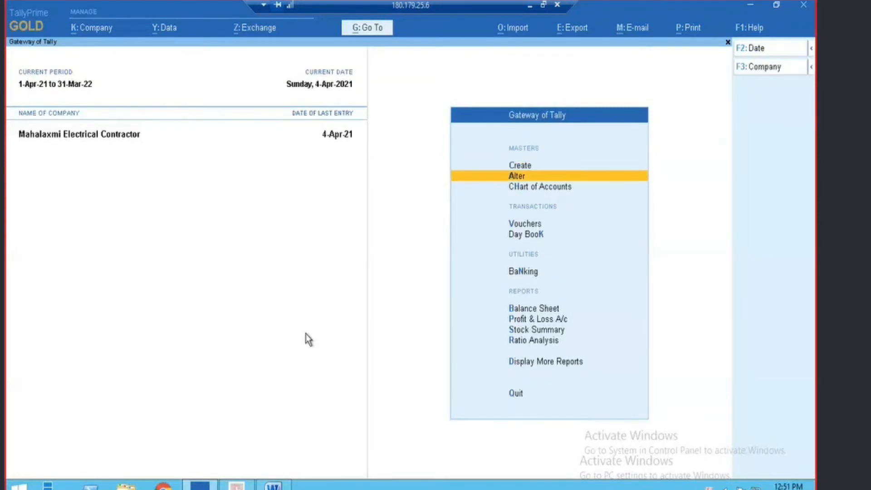
{"action": "key", "text": "Return"}
{"action": "type", "text": "Stock"}
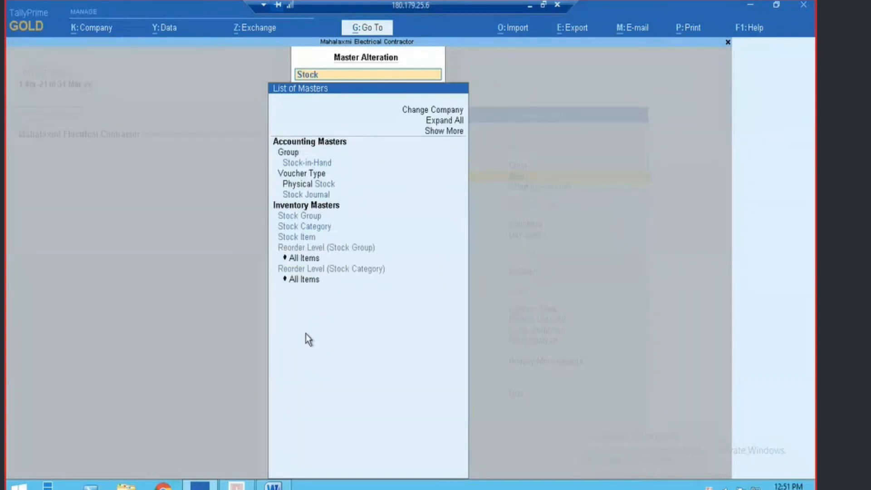
{"action": "key", "text": "Down"}
{"action": "key", "text": "Down"}
{"action": "key", "text": "Return"}
{"action": "key", "text": "Return"}
{"action": "key", "text": "Return"}
{"action": "key", "text": "Return"}
{"action": "key", "text": "Return"}
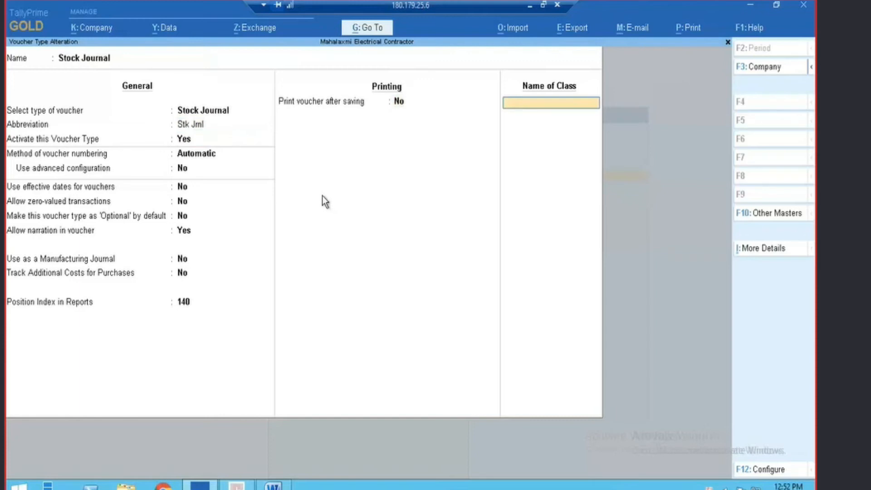
Step: Add a voucher class named Consumption, with inter-godown transfers set to No and job costing consumption set to Yes
{"action": "type", "text": "Consumption"}
{"action": "key", "text": "Return"}
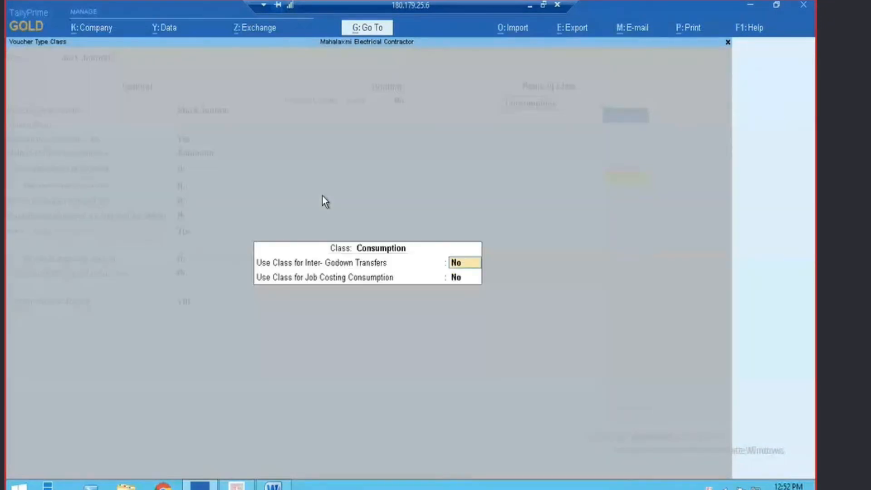
{"action": "key", "text": "Return"}
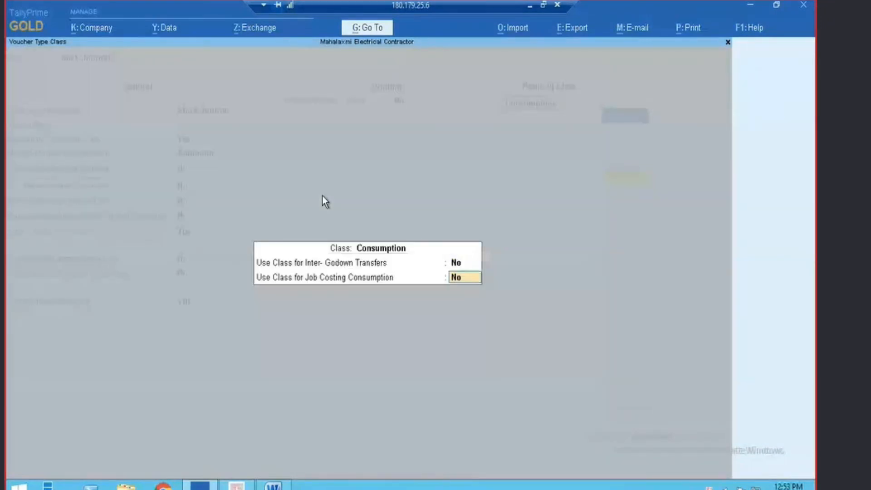
{"action": "type", "text": "y"}
{"action": "key", "text": "Return"}
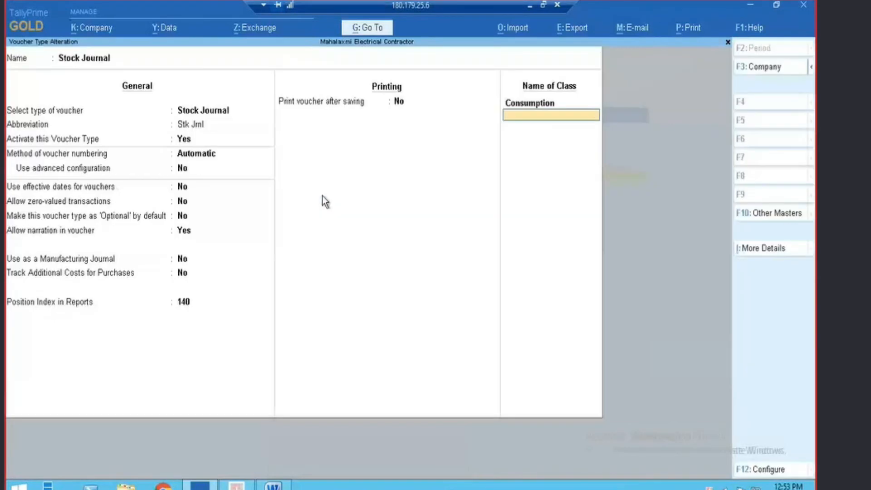
Step: Save the Stock Journal voucher type with its Consumption class and return to the Gateway of Tally
{"action": "key", "text": "Return"}
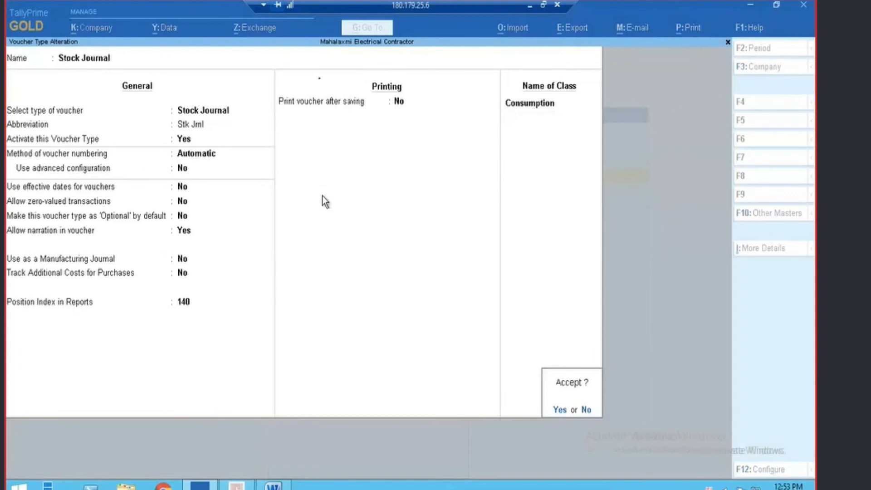
{"action": "key", "text": "Return"}
{"action": "key", "text": "Escape"}
{"action": "key", "text": "Escape"}
{"action": "key", "text": "Escape"}
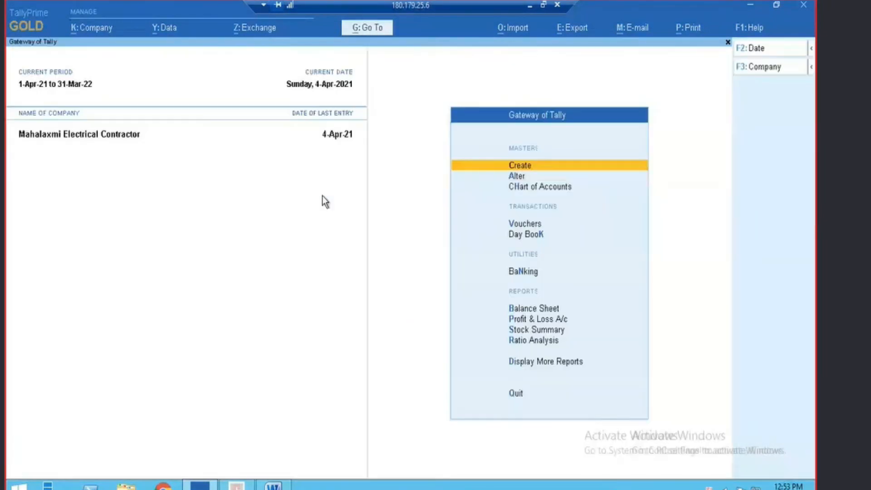
Step: Open a new Stock Journal voucher in stock journal mode and set its voucher class to Consumption
{"action": "key", "text": "v"}
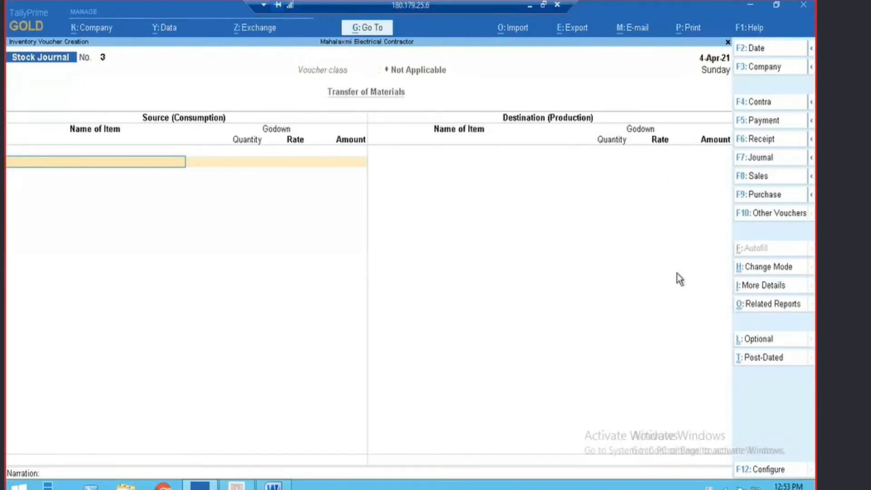
{"action": "left_click", "coordinate": [757, 212]}
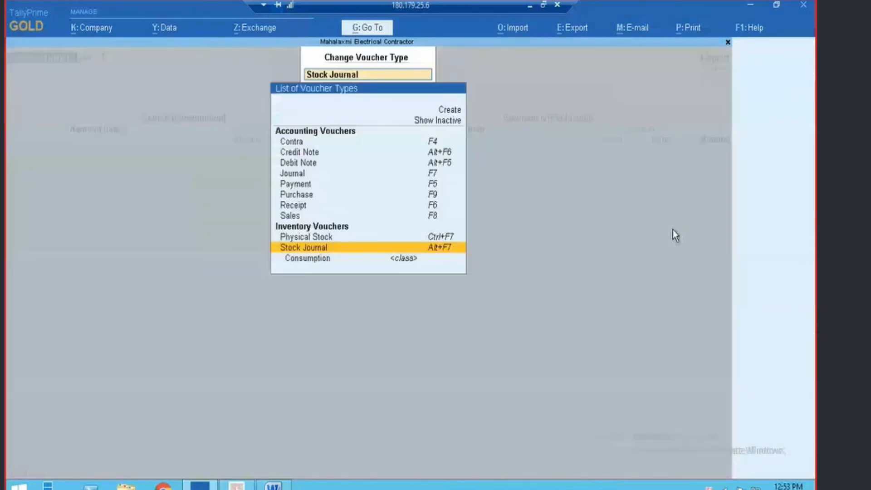
{"action": "key", "text": "Return"}
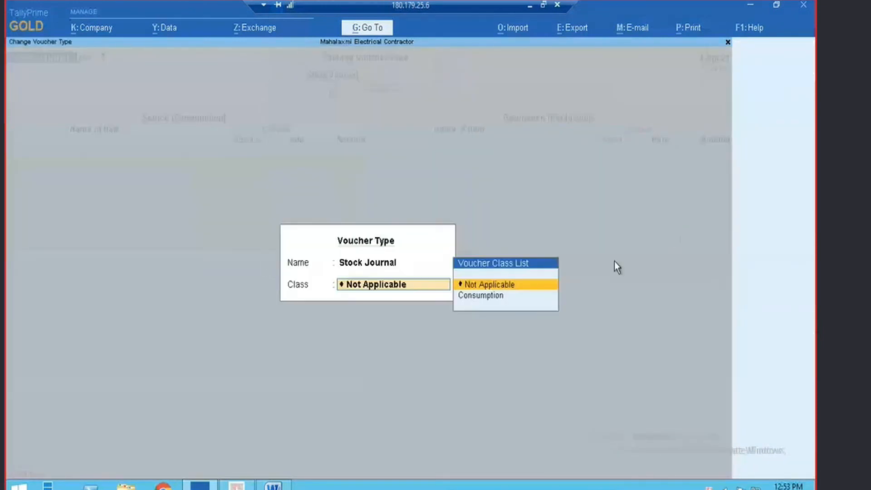
{"action": "key", "text": "Return"}
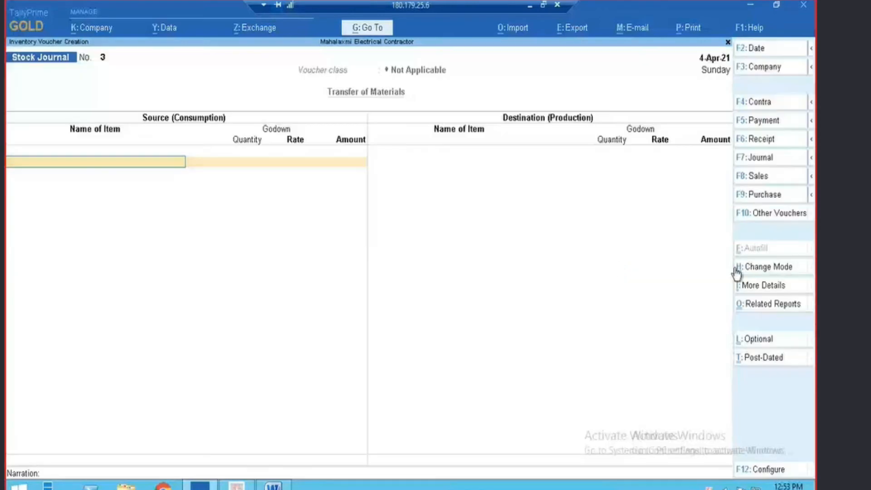
{"action": "left_click", "coordinate": [746, 272]}
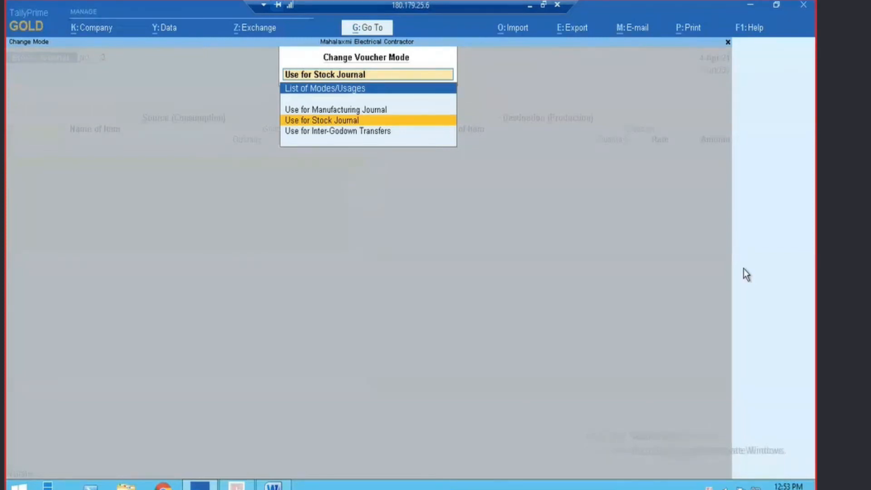
{"action": "key", "text": "BackSpace"}
{"action": "key", "text": "Return"}
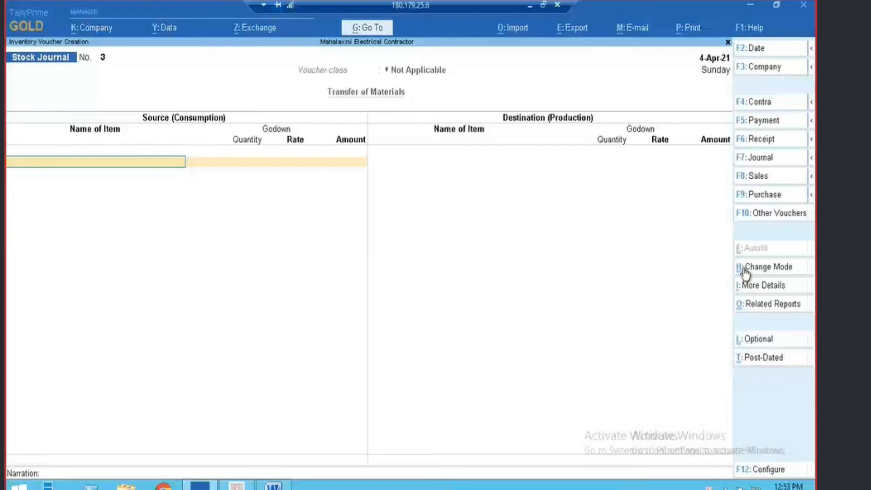
{"action": "key", "text": "Return"}
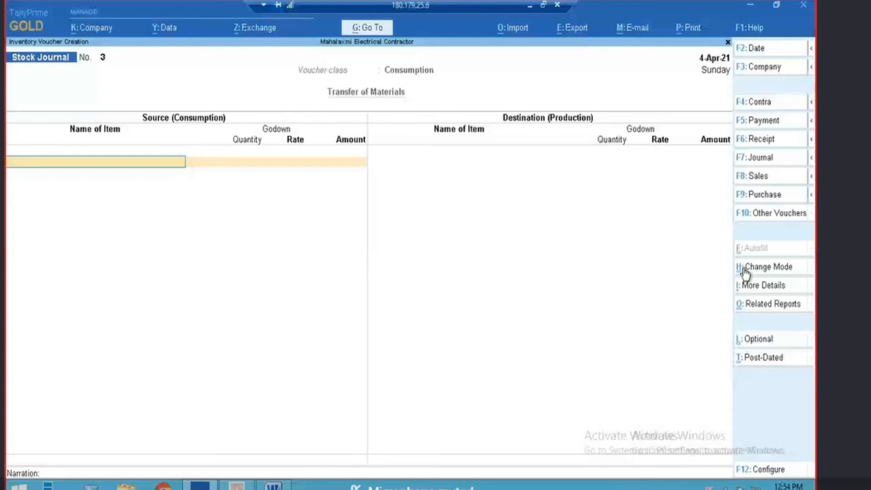
Step: Read the materials consumed on 25 April in the Word assignment document and return to TallyPrime
{"action": "key", "text": "alt+Tab"}
{"action": "scroll", "coordinate": [449, 354], "scroll_direction": "down", "scroll_amount": 2}
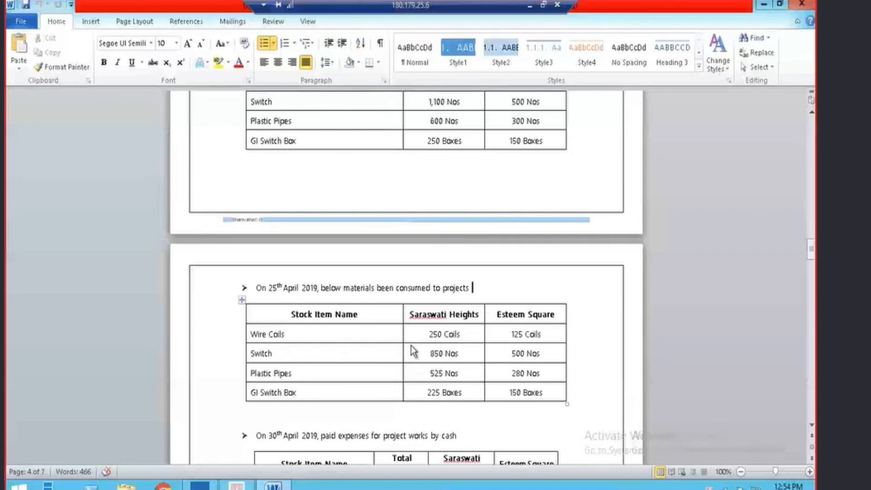
{"action": "key", "text": "alt+Tab"}
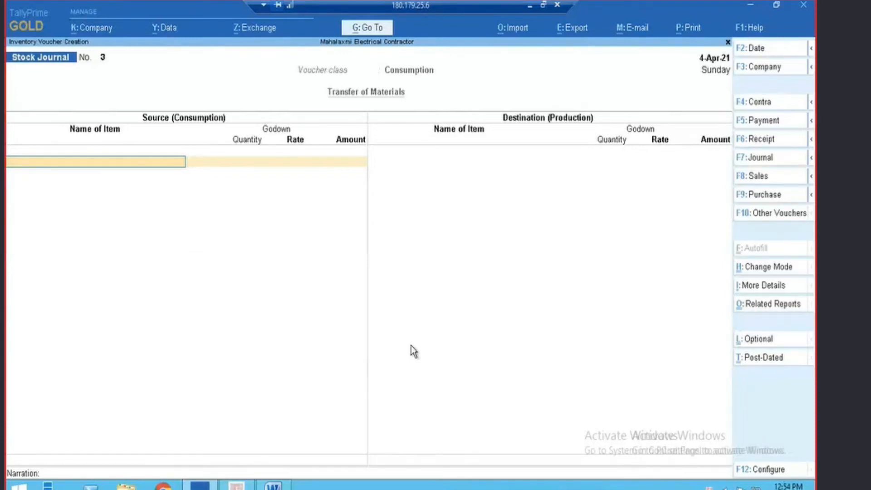
Step: Enter Wires as the first source item of the consumption voucher, leaving its description blank
{"action": "key", "text": "space"}
{"action": "key", "text": "Down"}
{"action": "key", "text": "Down"}
{"action": "key", "text": "Down"}
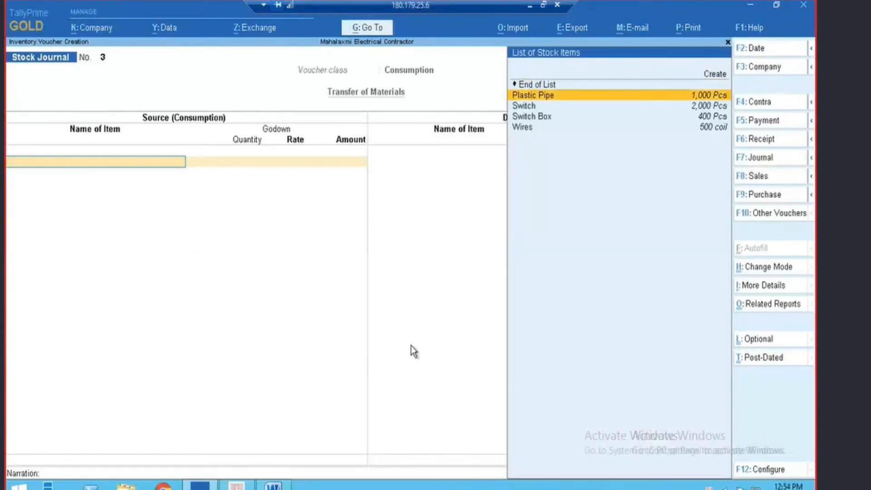
{"action": "key", "text": "Up"}
{"action": "key", "text": "Down"}
{"action": "key", "text": "Down"}
{"action": "key", "text": "Down"}
{"action": "key", "text": "Return"}
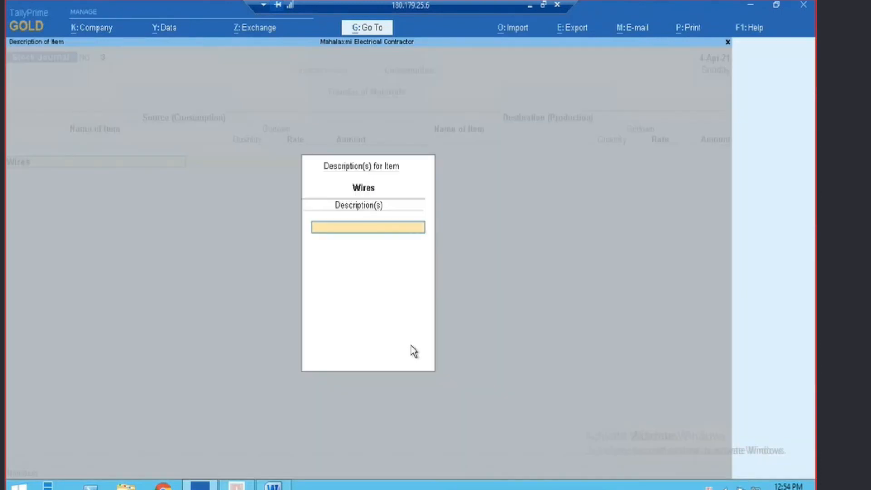
{"action": "key", "text": "Return"}
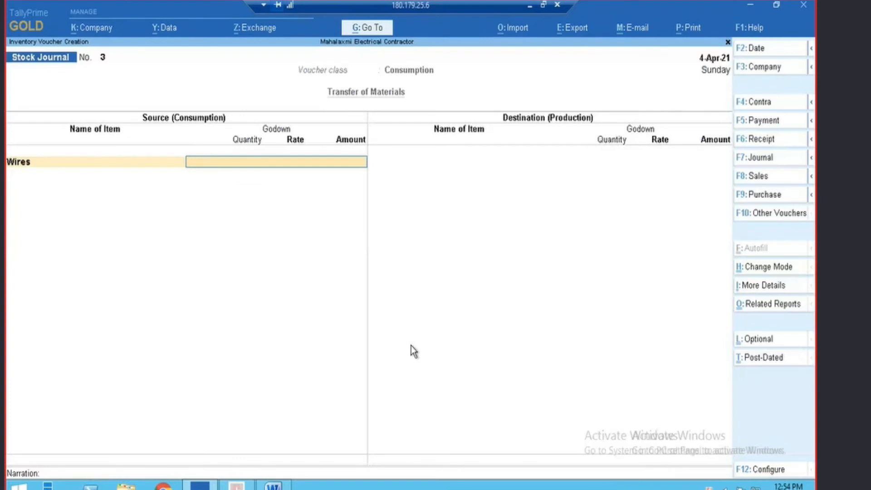
Step: Assign the Wires line to Esteem Square Godown with a quantity of 250 coils, accepting the filled-in rate and amount
{"action": "type", "text": "Es"}
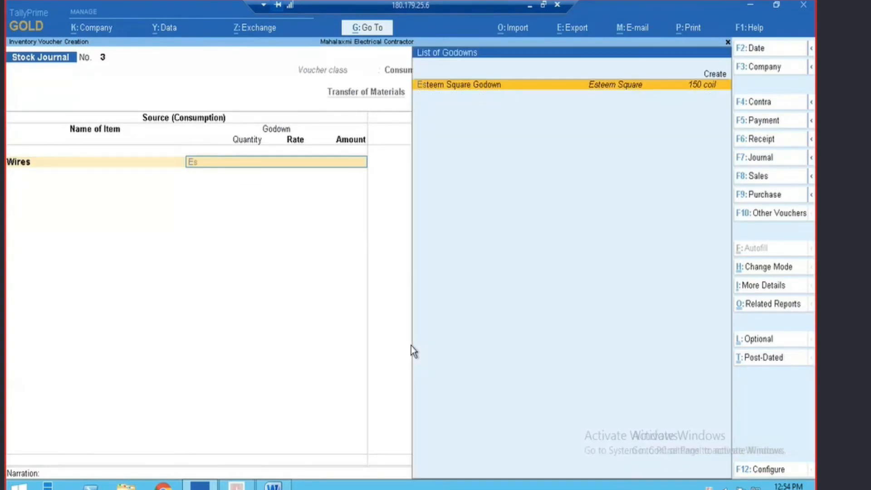
{"action": "key", "text": "Return"}
{"action": "key", "text": "alt+Tab"}
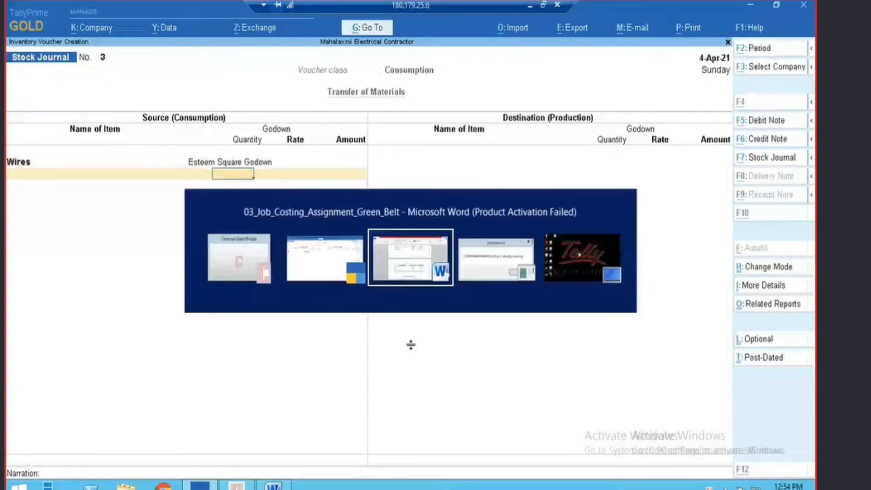
{"action": "key", "text": "alt+Tab"}
{"action": "type", "text": "250"}
{"action": "key", "text": "Return"}
{"action": "key", "text": "Return"}
{"action": "key", "text": "Return"}
{"action": "key", "text": "Return"}
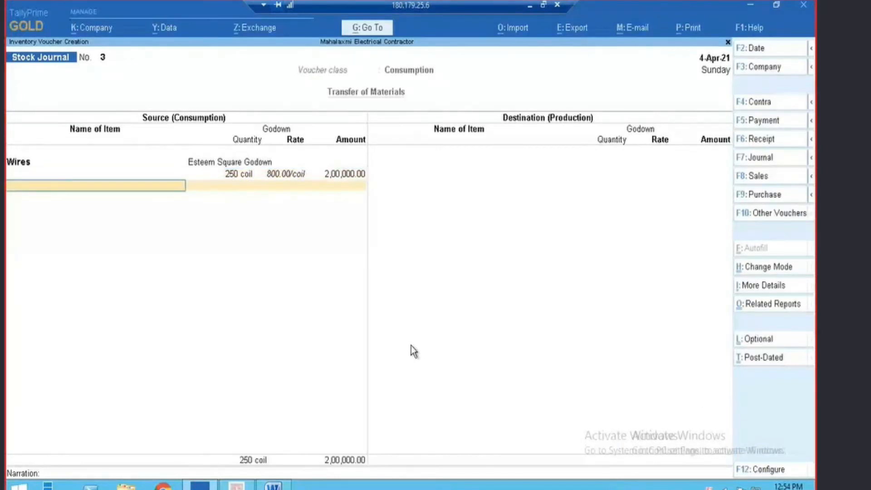
Step: Add Switch as the second source item from Esteem Square Godown with a quantity of 850 pieces
{"action": "type", "text": "Swit"}
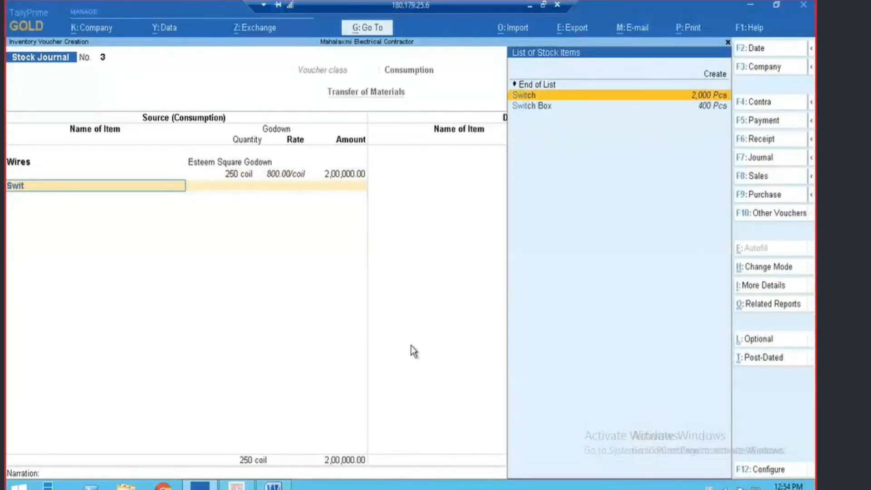
{"action": "key", "text": "Return"}
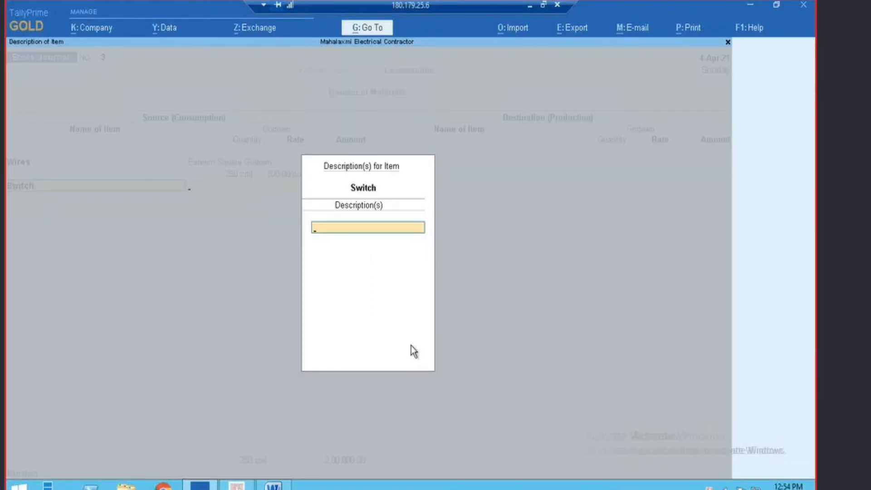
{"action": "key", "text": "Return"}
{"action": "type", "text": "Este"}
{"action": "key", "text": "Return"}
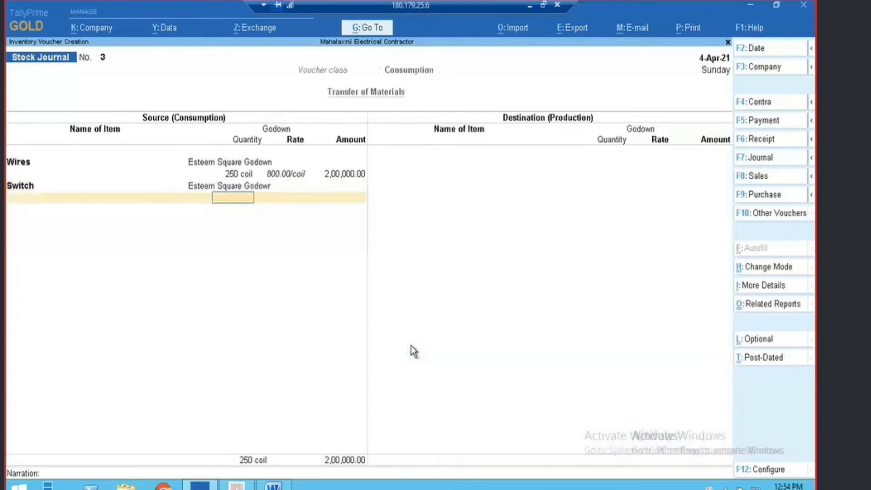
{"action": "type", "text": "850"}
{"action": "key", "text": "Return"}
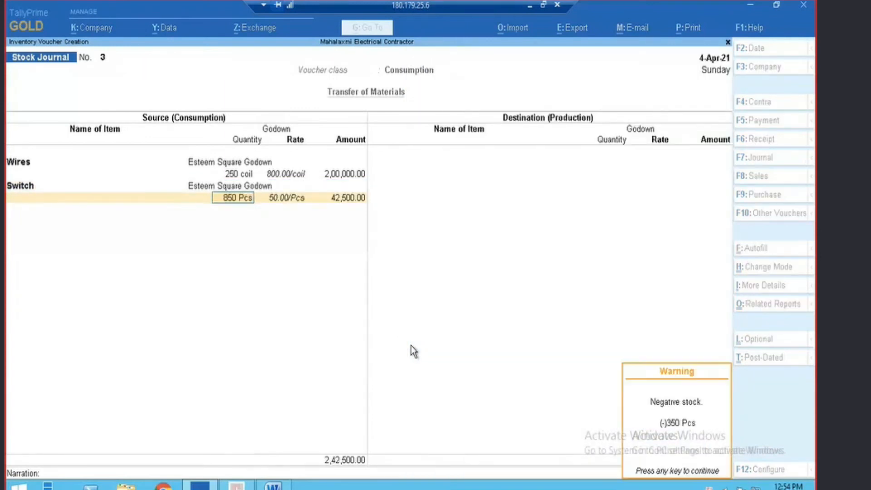
Step: Compare the Switch line's godown and quantity in the voucher with the consumption table in the Word document
{"action": "key", "text": "alt+Tab"}
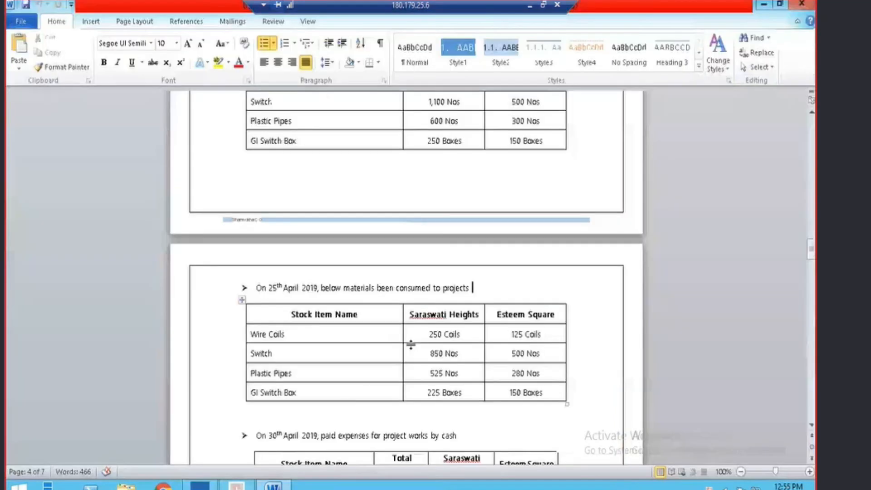
{"action": "key", "text": "alt+Tab"}
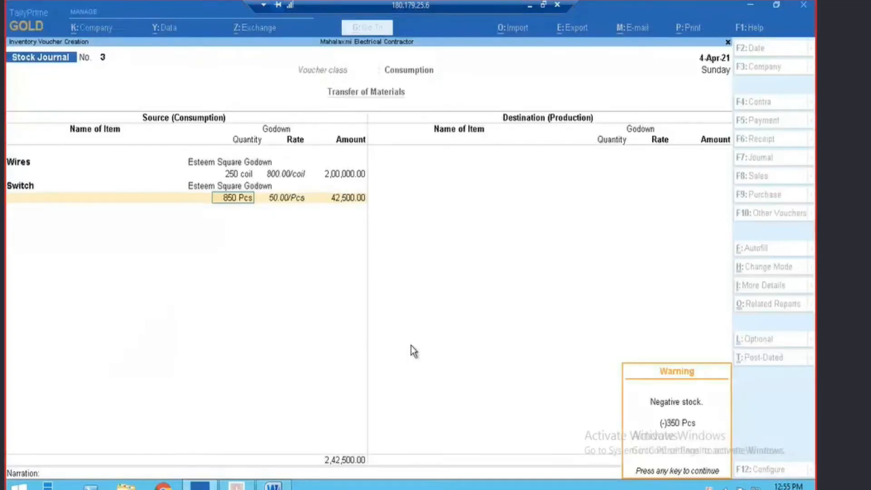
{"action": "key", "text": "Return"}
{"action": "key", "text": "BackSpace"}
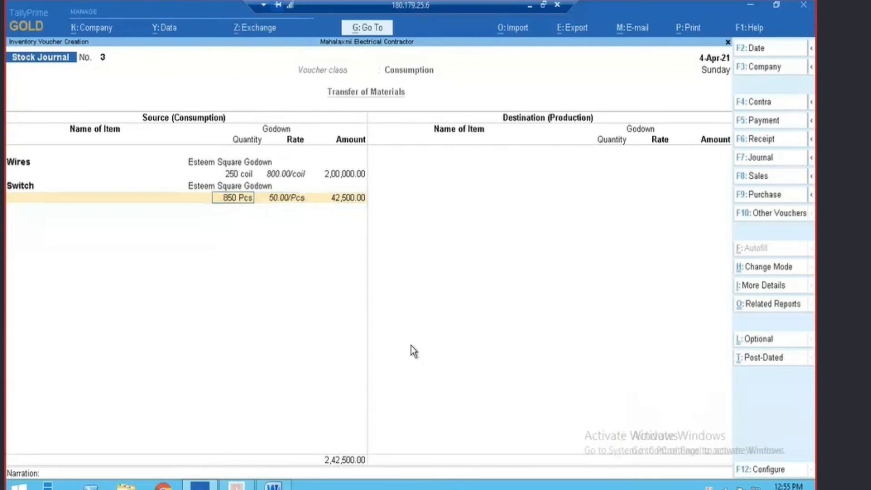
{"action": "key", "text": "BackSpace"}
{"action": "key", "text": "BackSpace"}
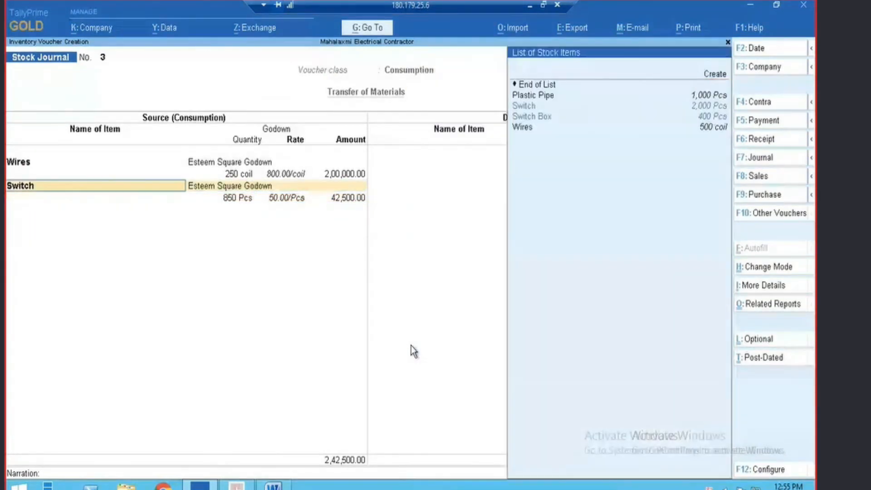
{"action": "key", "text": "Return"}
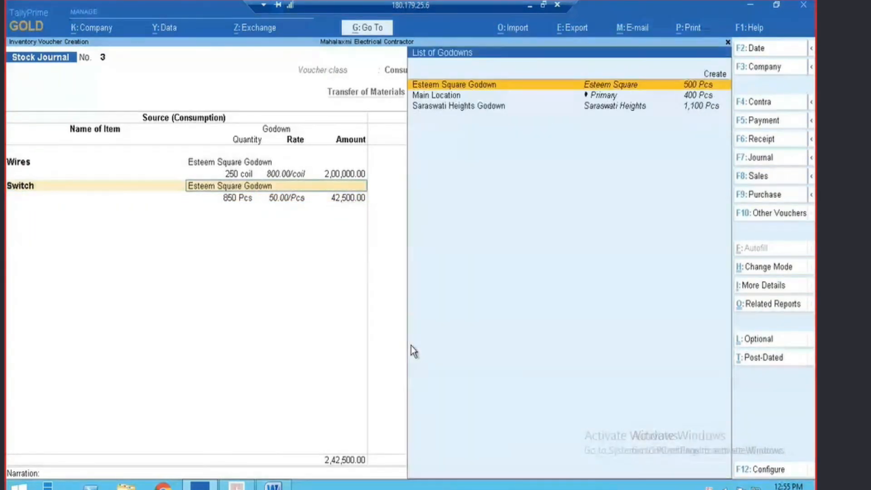
{"action": "key", "text": "Return"}
{"action": "key", "text": "Return"}
{"action": "key", "text": "BackSpace"}
{"action": "key", "text": "BackSpace"}
{"action": "key", "text": "BackSpace"}
{"action": "key", "text": "Return"}
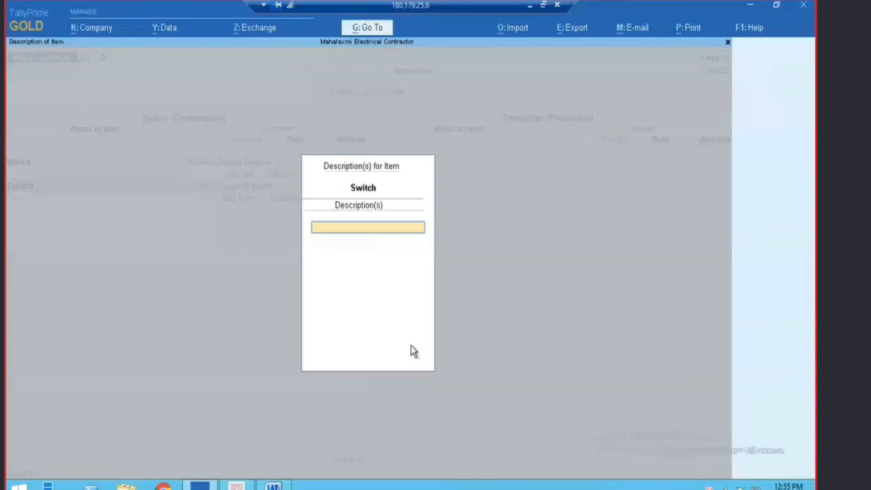
{"action": "key", "text": "Return"}
Step: Discard the unfinished Stock Journal voucher and return to the Gateway of Tally
{"action": "key", "text": "Escape"}
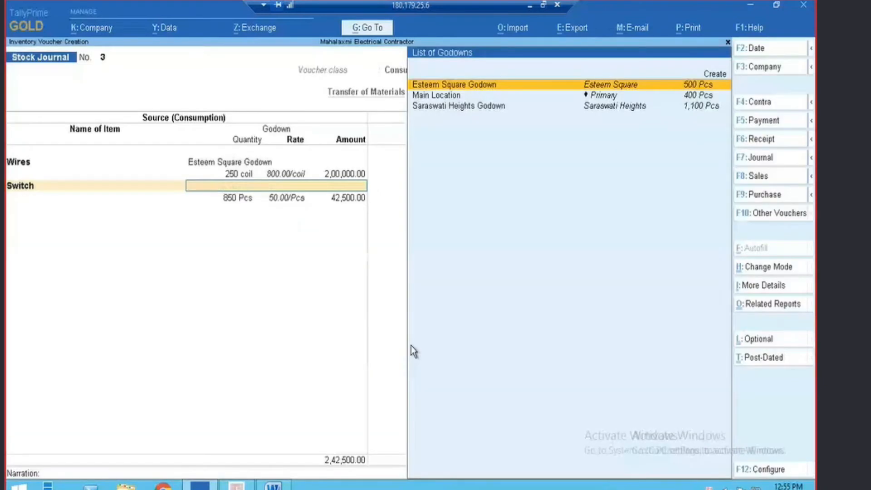
{"action": "key", "text": "Escape"}
{"action": "key", "text": "y"}
{"action": "key", "text": "c"}
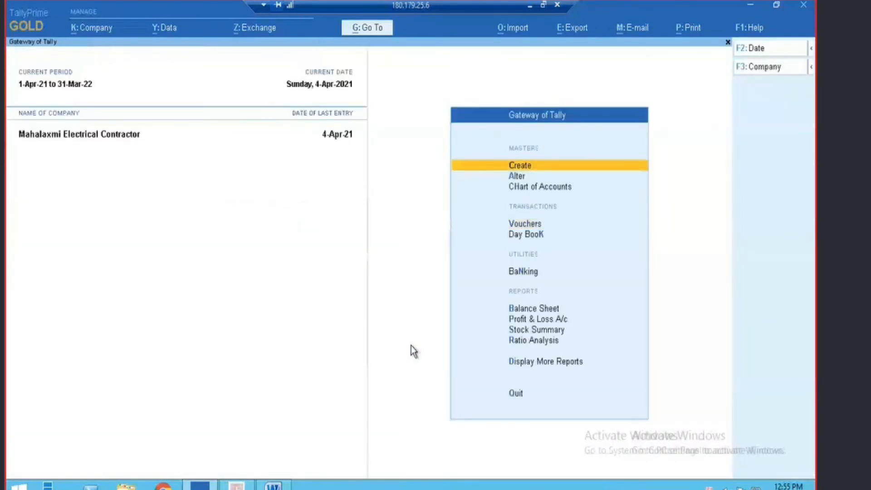
Step: Compare the godown-wise Switch quantities in the Stock Summary with the Word document's consumption table, then close the report
{"action": "key", "text": "s"}
{"action": "key", "text": "Down"}
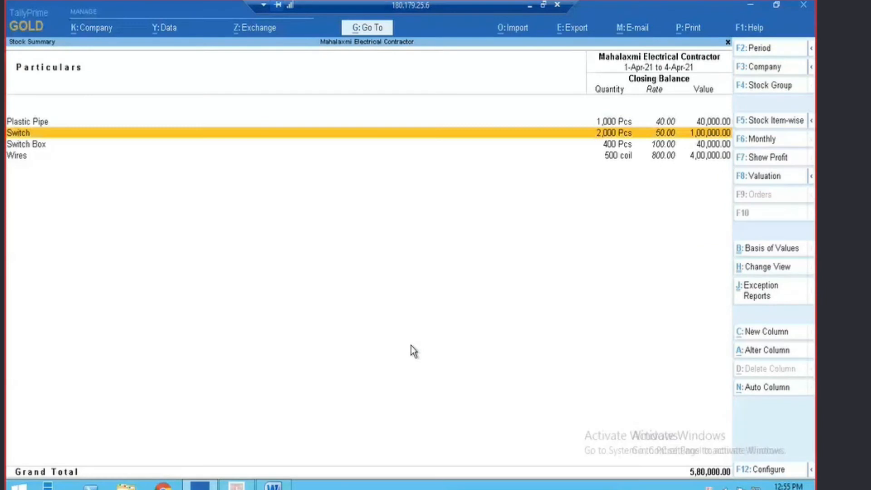
{"action": "key", "text": "shift+Return"}
{"action": "key", "text": "Down"}
{"action": "key", "text": "Down"}
{"action": "key", "text": "Down"}
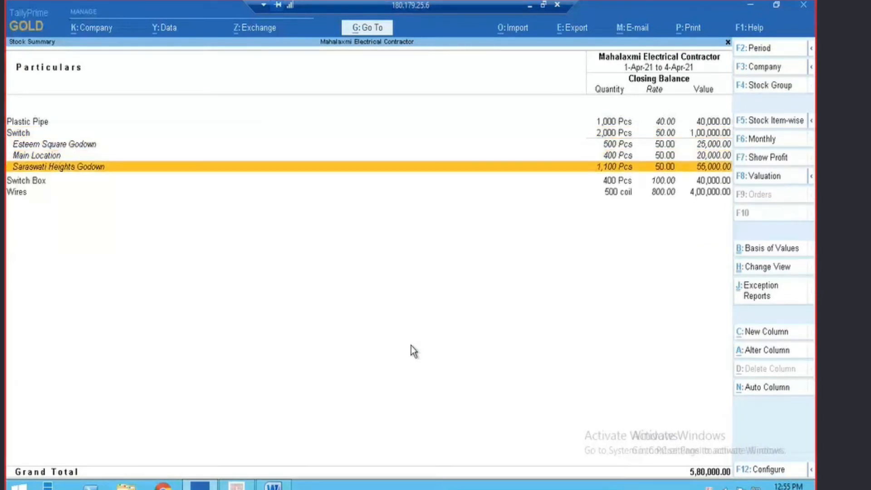
{"action": "key", "text": "alt+Tab"}
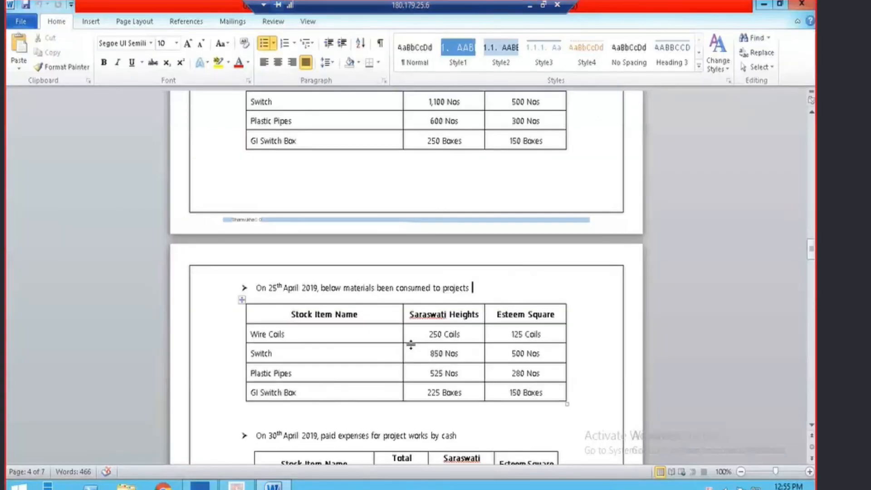
{"action": "key", "text": "alt+Tab"}
{"action": "key", "text": "Escape"}
Step: Open a new Stock Journal voucher with the Consumption class
{"action": "key", "text": "Home"}
{"action": "key", "text": "Down"}
{"action": "key", "text": "Down"}
{"action": "key", "text": "Down"}
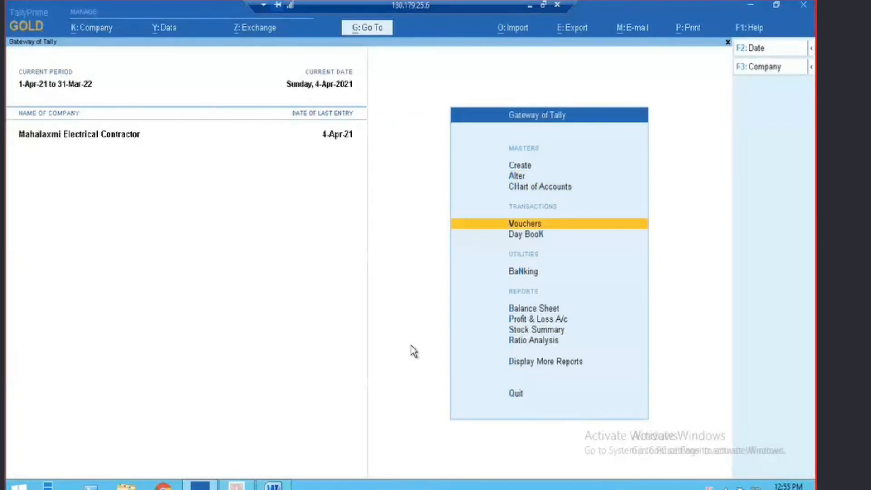
{"action": "key", "text": "Return"}
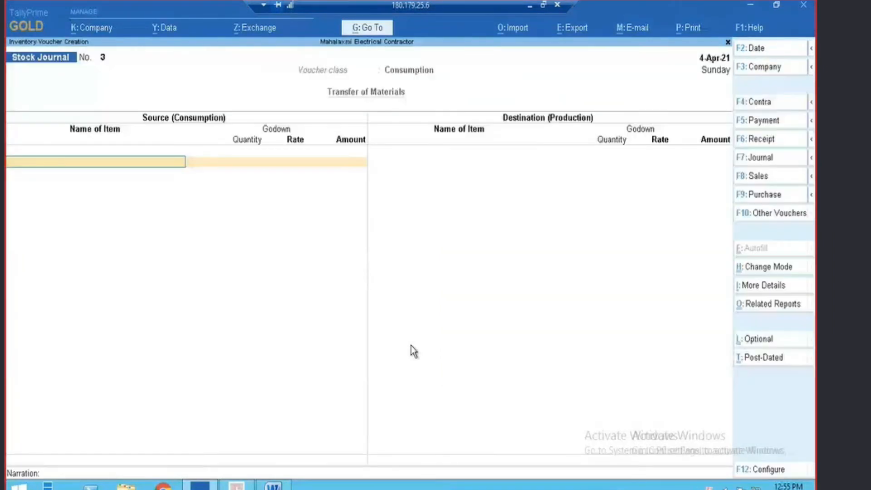
Step: Add Wires to the consumption source from Saraswati Heights Godown with 250 coils, taking the quantity from the Word document's consumption table
{"action": "type", "text": "Wire"}
{"action": "key", "text": "Return"}
{"action": "key", "text": "Return"}
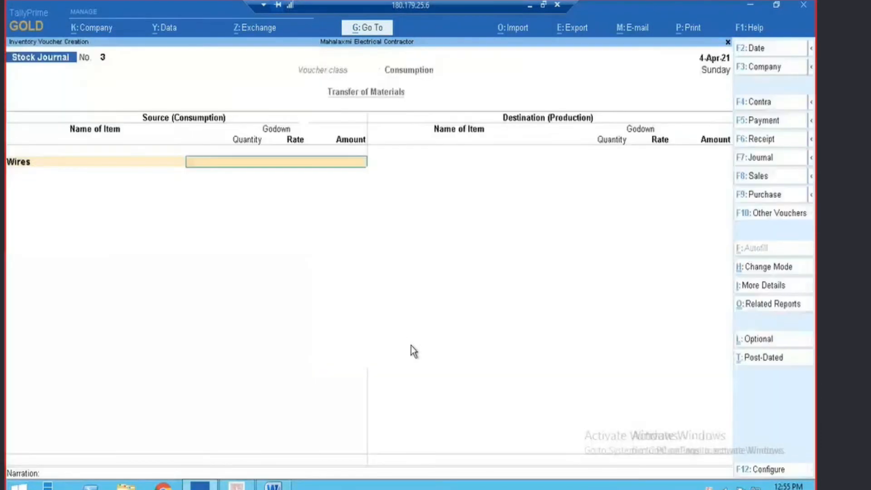
{"action": "type", "text": "Sara"}
{"action": "key", "text": "Return"}
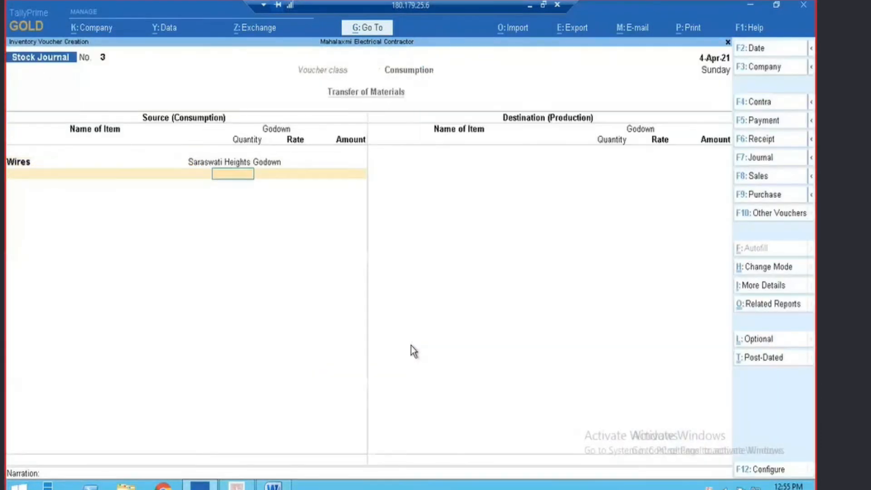
{"action": "key", "text": "alt"}
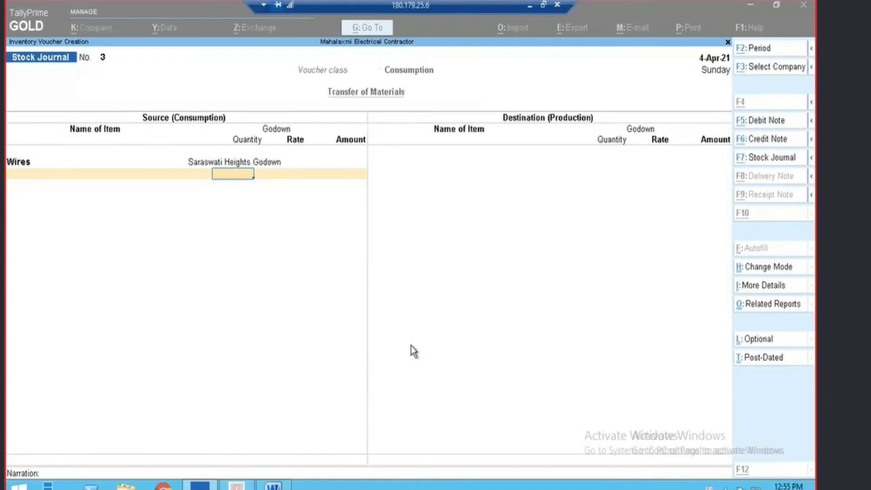
{"action": "key", "text": "alt+Tab"}
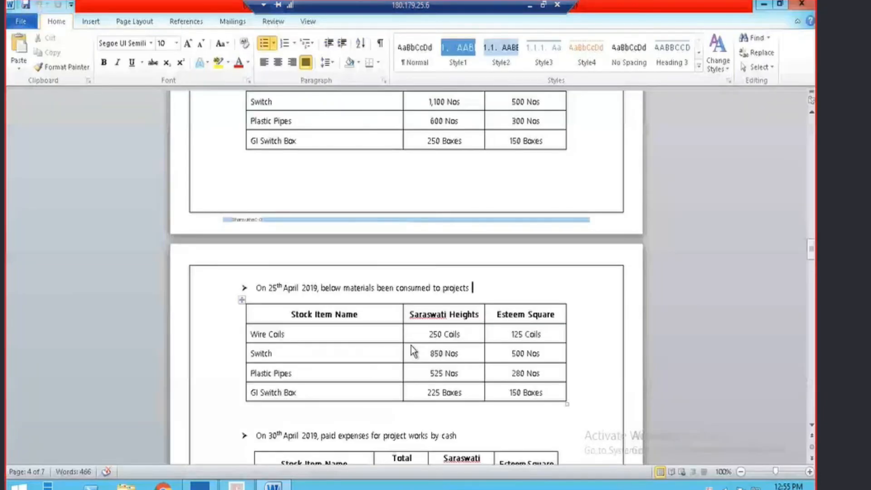
{"action": "key", "text": "alt+Tab"}
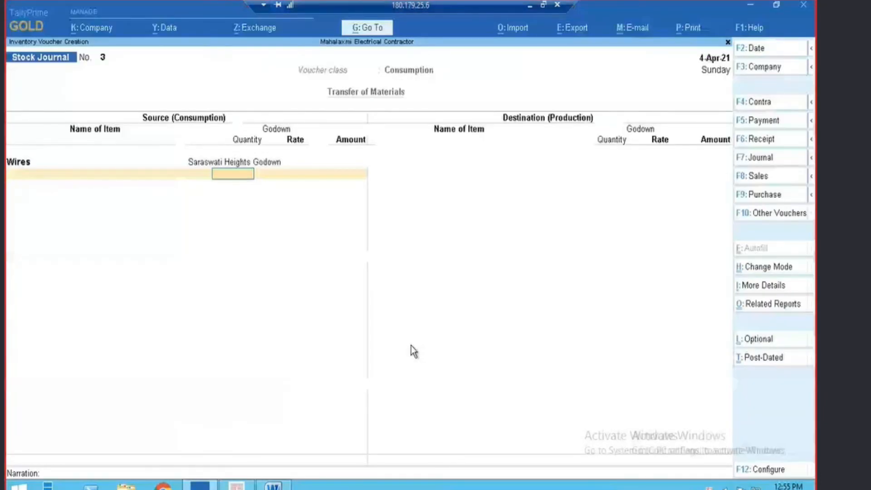
{"action": "type", "text": "250"}
{"action": "key", "text": "Return"}
{"action": "key", "text": "Return"}
{"action": "key", "text": "Return"}
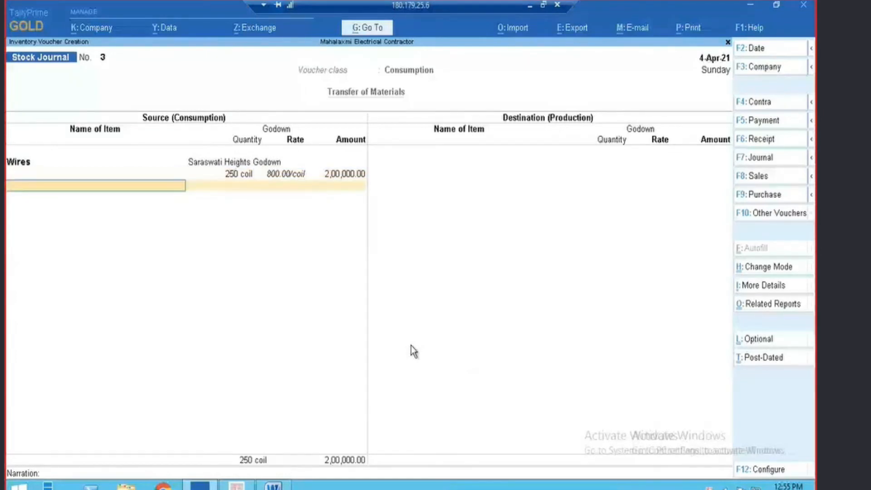
Step: Add 850 Pcs of Switch and 535 Pcs of Plastic Pipe to the consumption source, both from Saraswati Heights Godown
{"action": "type", "text": "s"}
{"action": "key", "text": "Return"}
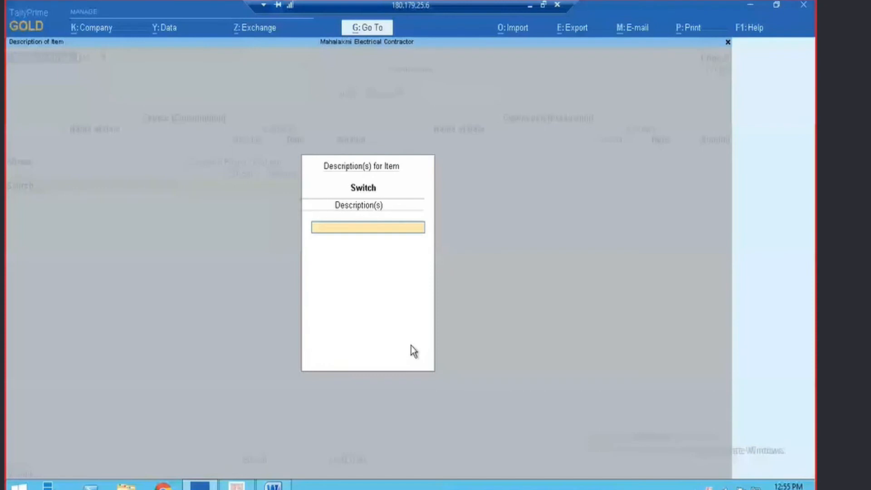
{"action": "key", "text": "Return"}
{"action": "type", "text": "Sara"}
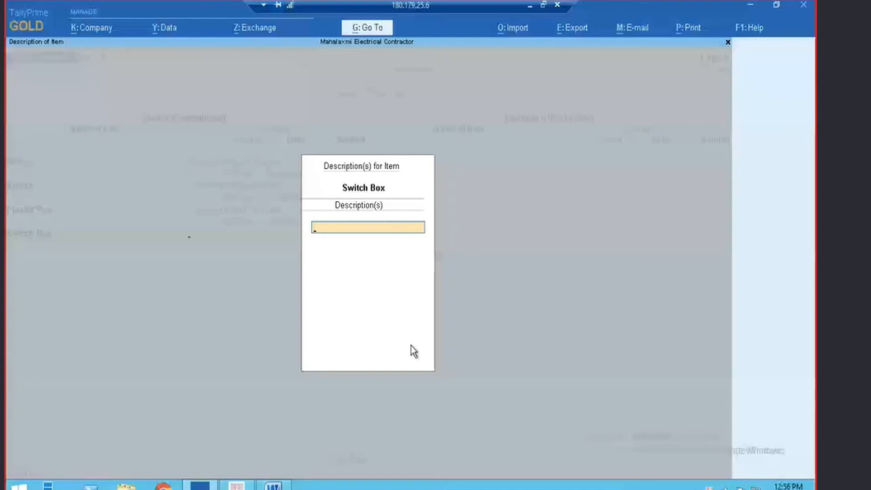
Step: Complete the source list with 225 Pcs of Switch Box from Saraswati Heights Godown, then save the Stock Journal and leave voucher entry
{"action": "key", "text": "Return"}
{"action": "key", "text": "Return"}
{"action": "key", "text": "Return"}
{"action": "key", "text": "Return"}
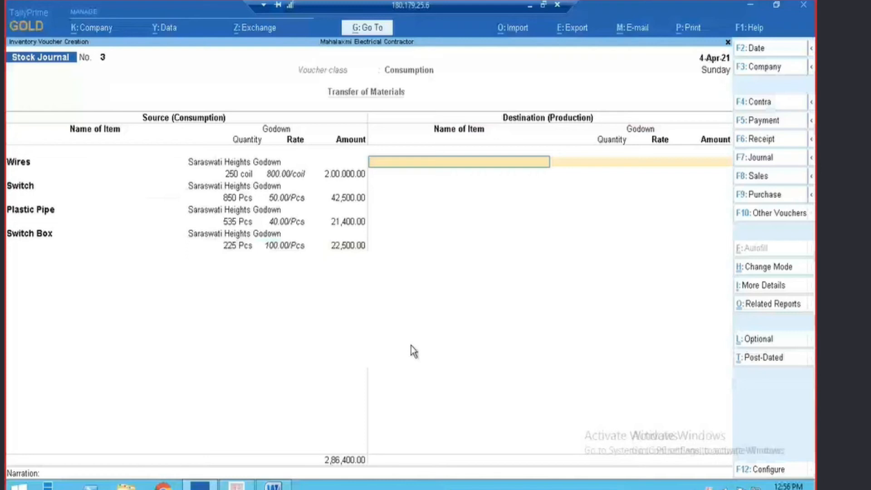
{"action": "key", "text": "ctrl+a"}
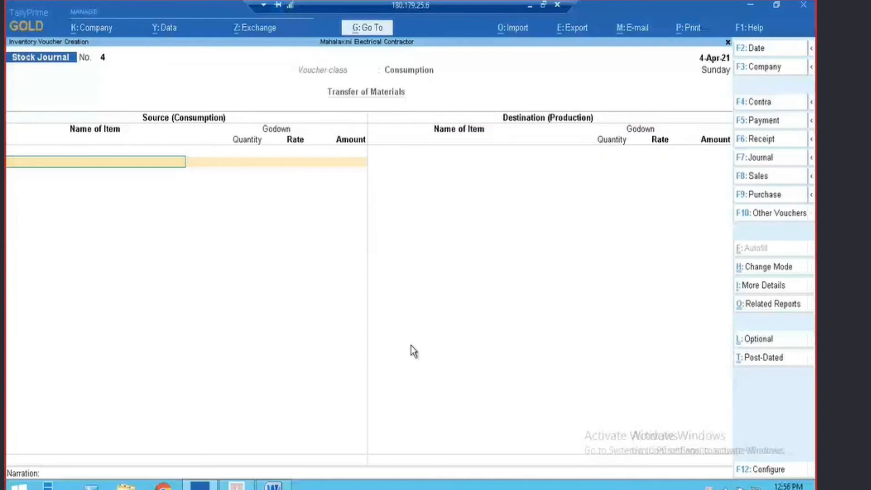
{"action": "key", "text": "Escape"}
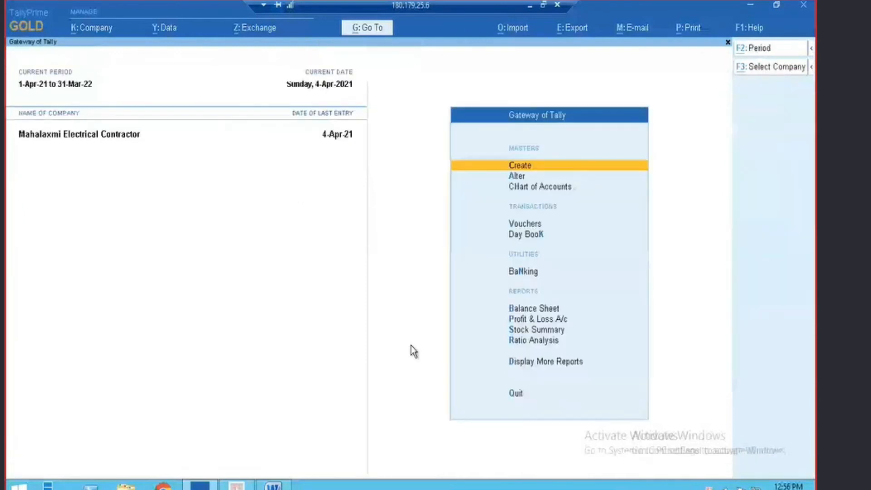
Step: Open the Job Work Analysis report for Saraswati Heights and review its consumption, inwards and closing stock
{"action": "key", "text": "alt+g"}
{"action": "type", "text": "Job"}
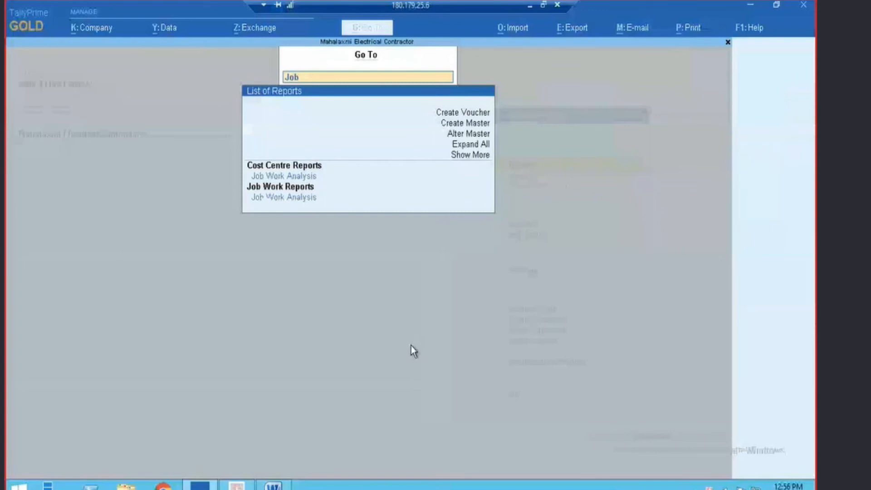
{"action": "key", "text": "Return"}
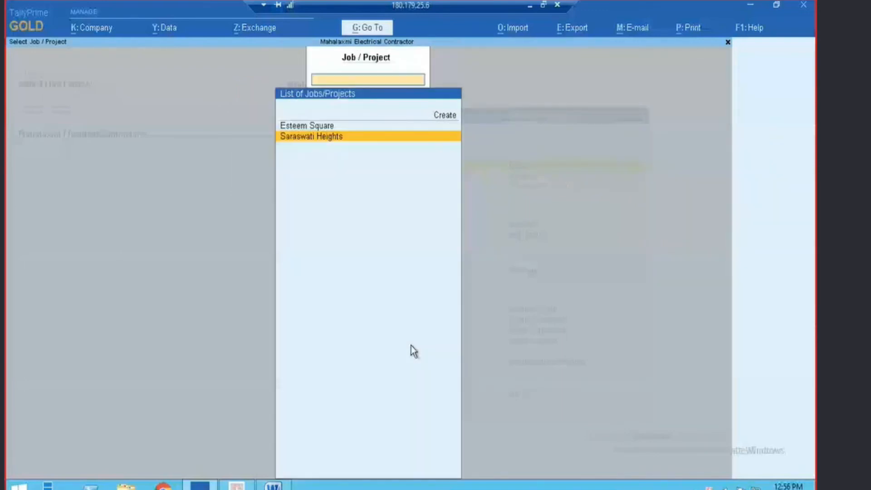
{"action": "key", "text": "Return"}
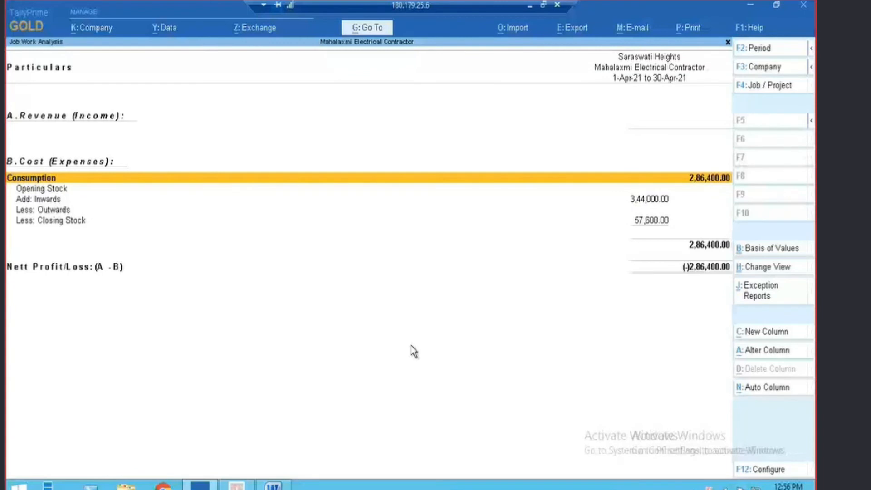
{"action": "key", "text": "Down"}
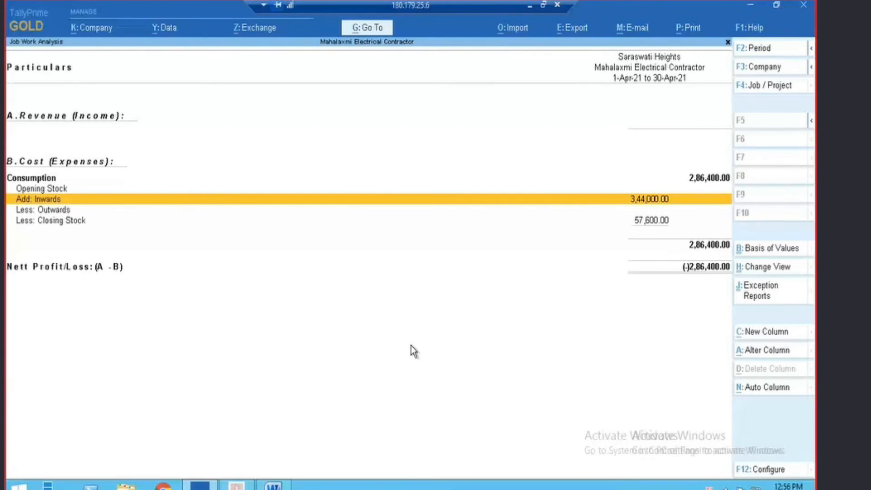
{"action": "key", "text": "Up"}
{"action": "key", "text": "Up"}
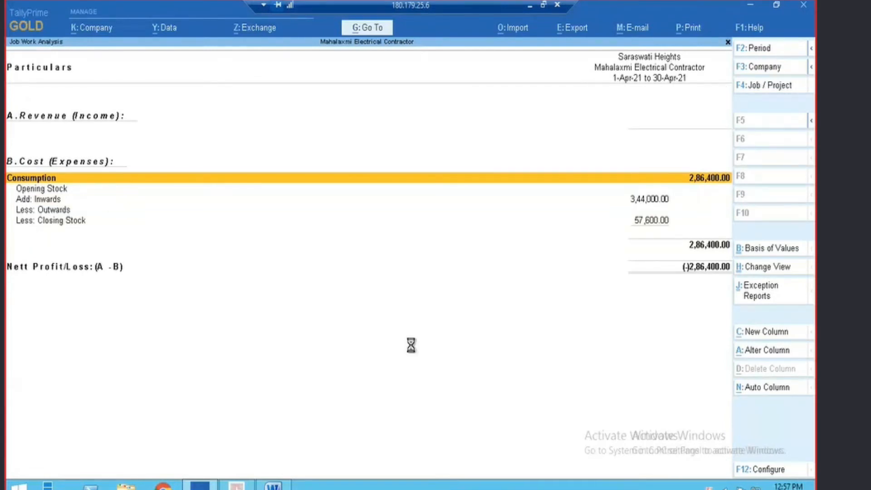
Step: Examine the Consumption figure by godown and stock item through to the Plastic Pipe vouchers, then return to the Job Work Analysis
{"action": "key", "text": "Return"}
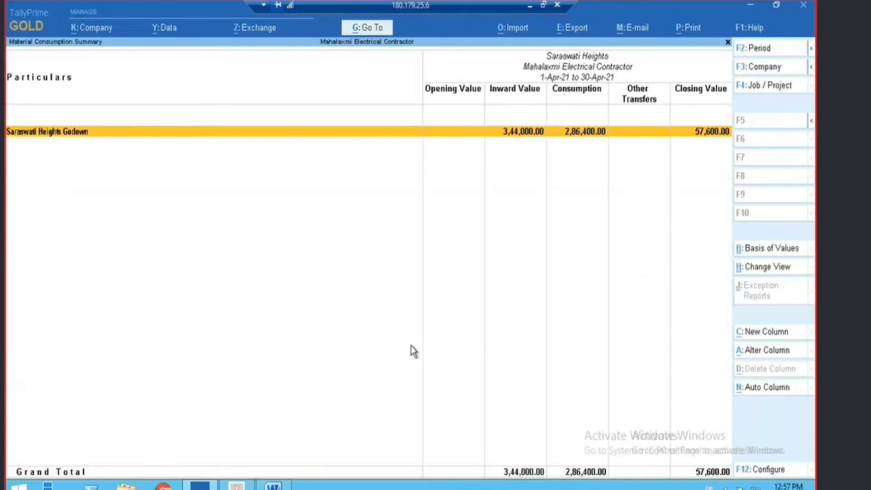
{"action": "key", "text": "Return"}
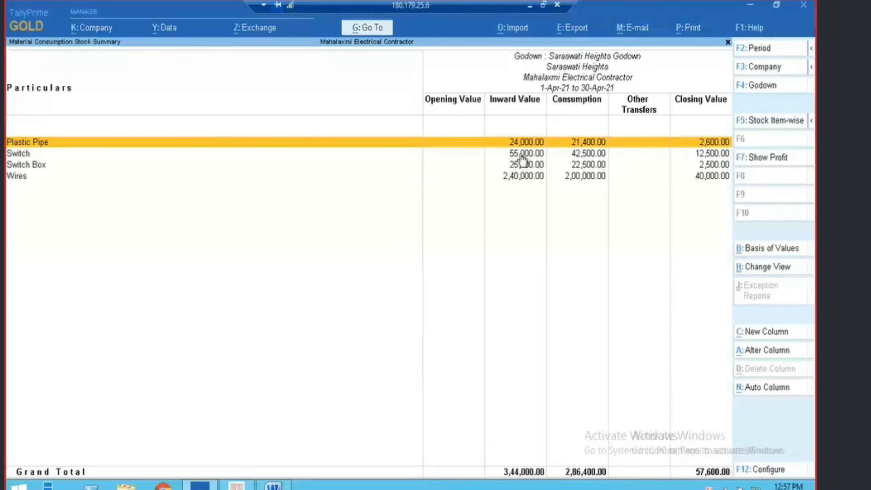
{"action": "key", "text": "Return"}
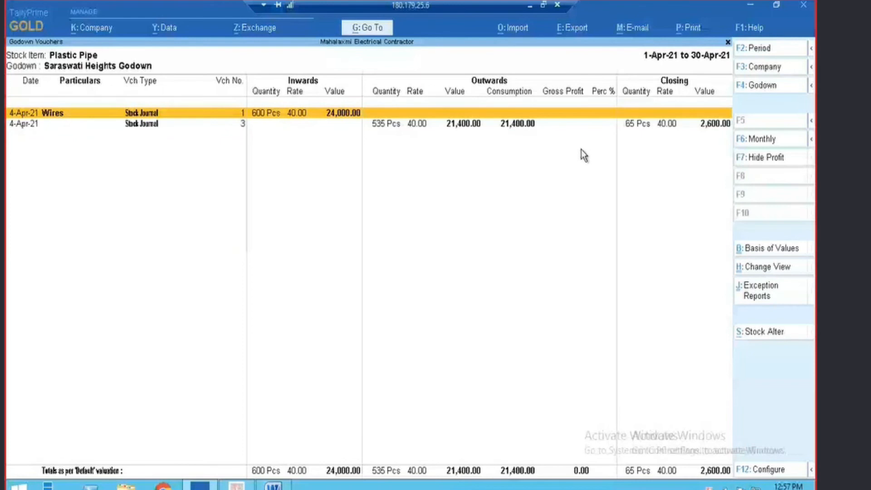
{"action": "key", "text": "Escape"}
{"action": "key", "text": "Escape"}
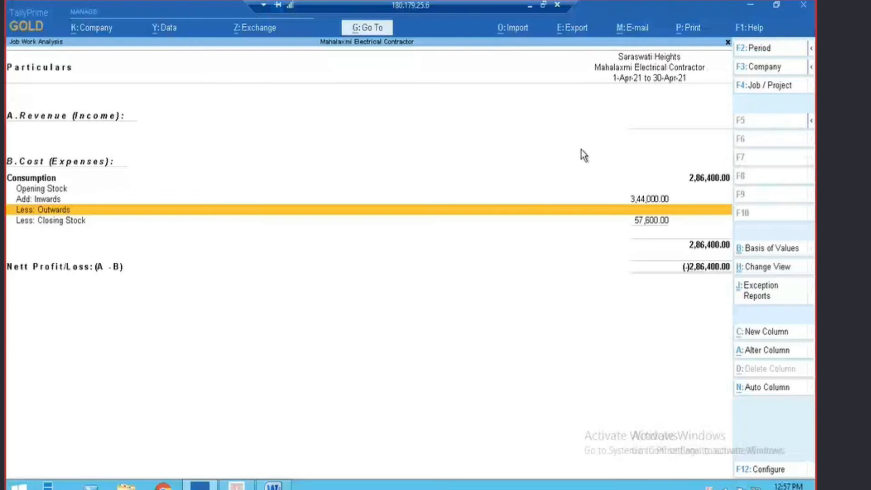
{"action": "key", "text": "Up"}
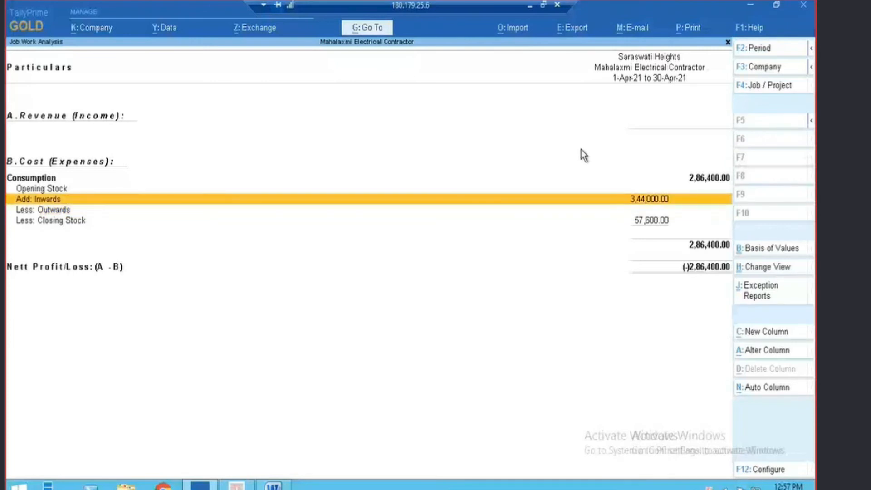
{"action": "key", "text": "Up"}
{"action": "key", "text": "Up"}
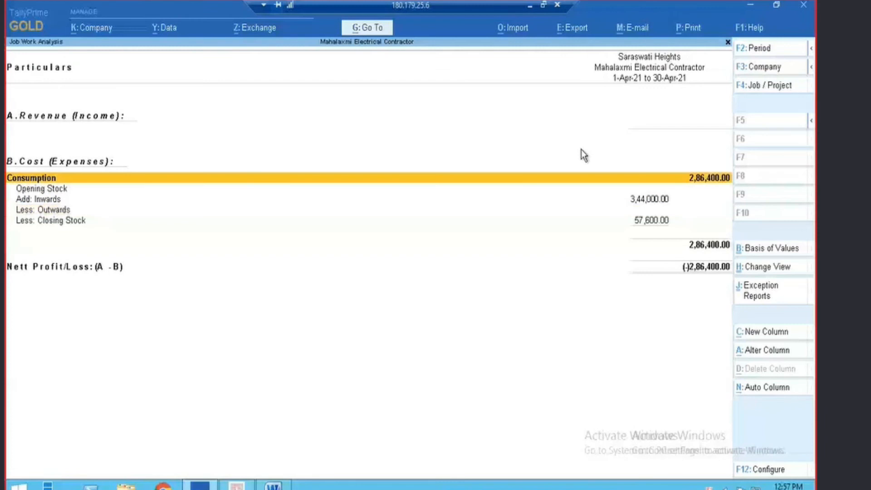
Step: Check the Esteem Square column of the Word document's consumption table, then close the Job Work Analysis without changing the project
{"action": "key", "text": "F4"}
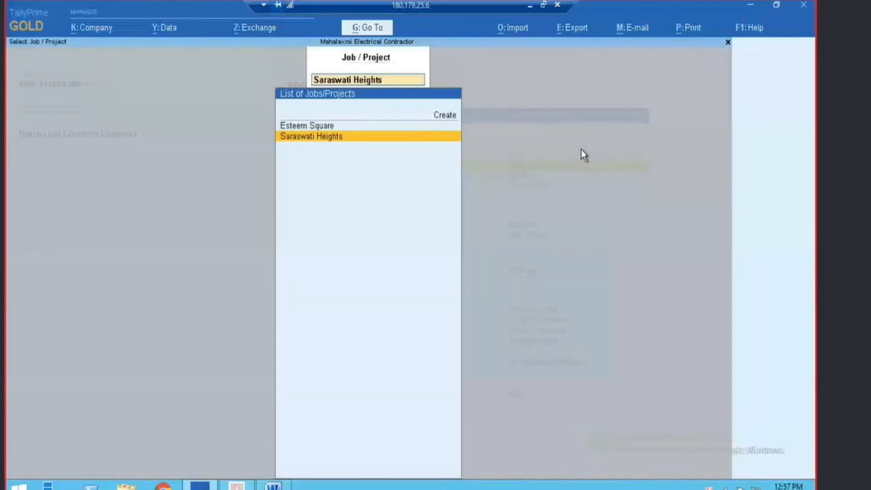
{"action": "key", "text": "alt+Tab"}
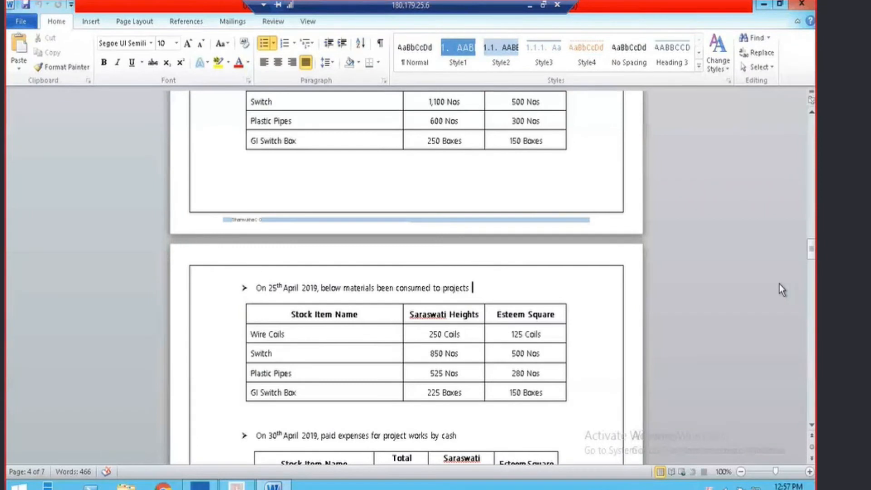
{"action": "key", "text": "alt+Tab"}
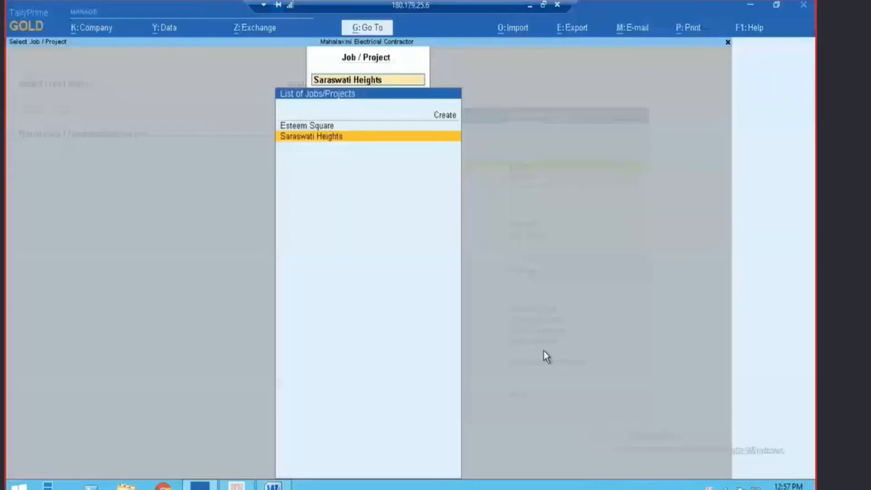
{"action": "key", "text": "Escape"}
{"action": "key", "text": "Escape"}
{"action": "key", "text": "Escape"}
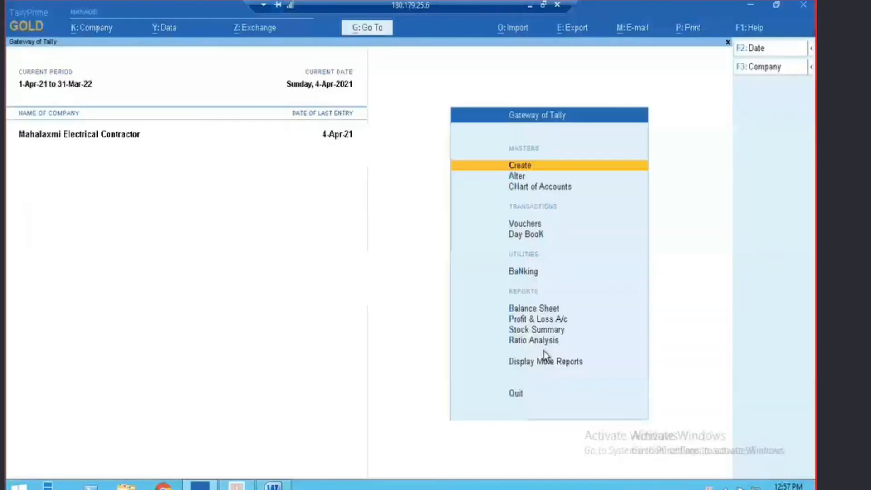
Step: Open another Stock Journal voucher with the Consumption class for the Esteem Square materials
{"action": "key", "text": "Down"}
{"action": "key", "text": "Down"}
{"action": "key", "text": "Down"}
{"action": "key", "text": "Return"}
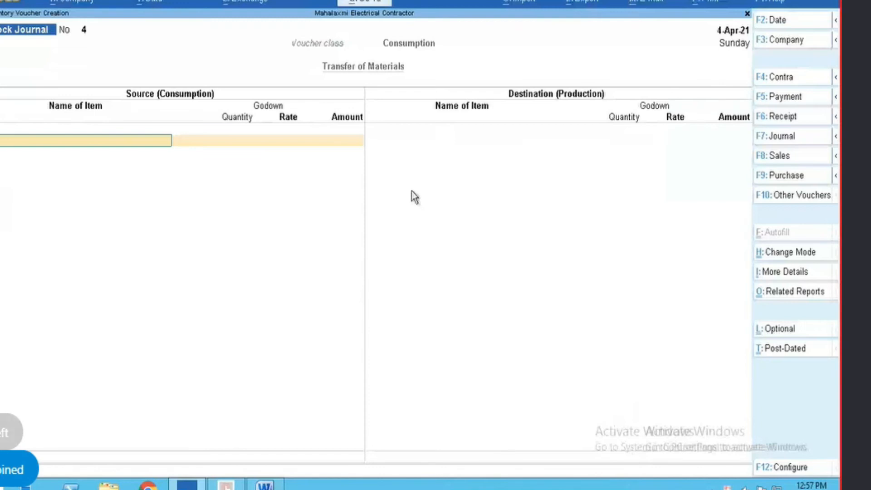
Step: Add Wires to the consumption source from Esteem Square Godown with 125 coils, as given in the Word document's consumption table
{"action": "type", "text": "wire"}
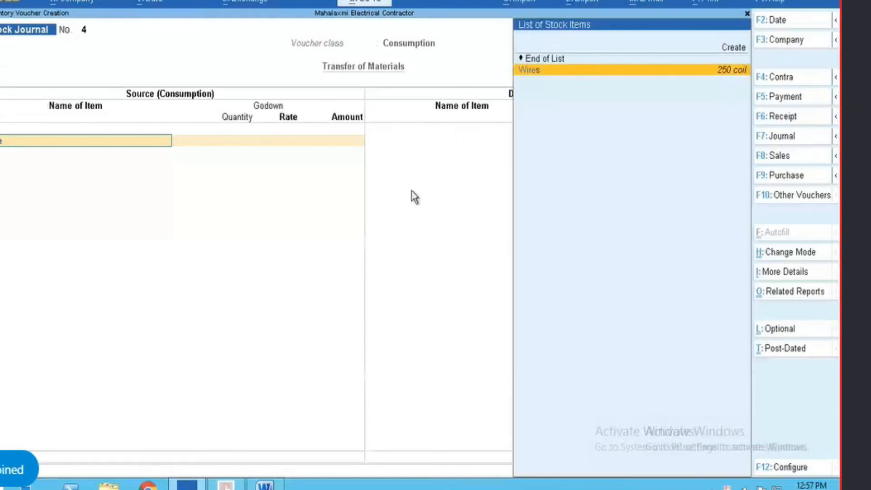
{"action": "key", "text": "Return"}
{"action": "key", "text": "Return"}
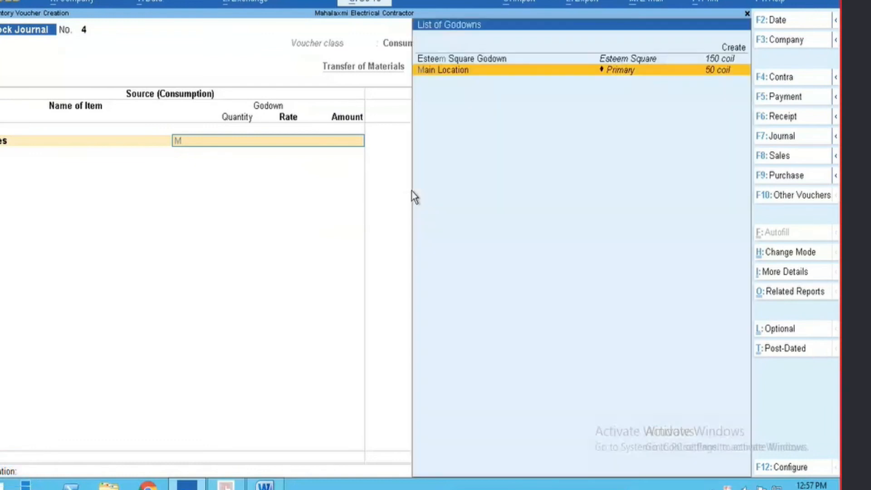
{"action": "key", "text": "BackSpace"}
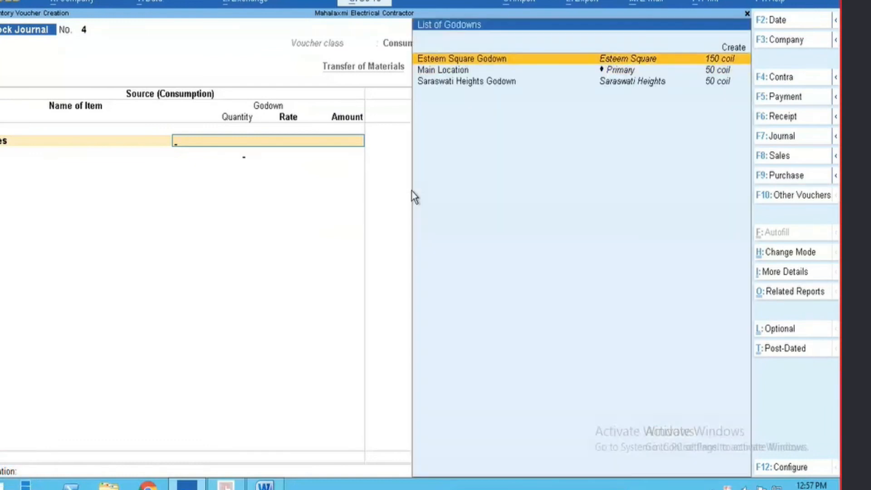
{"action": "key", "text": "Return"}
{"action": "key", "text": "ctrl"}
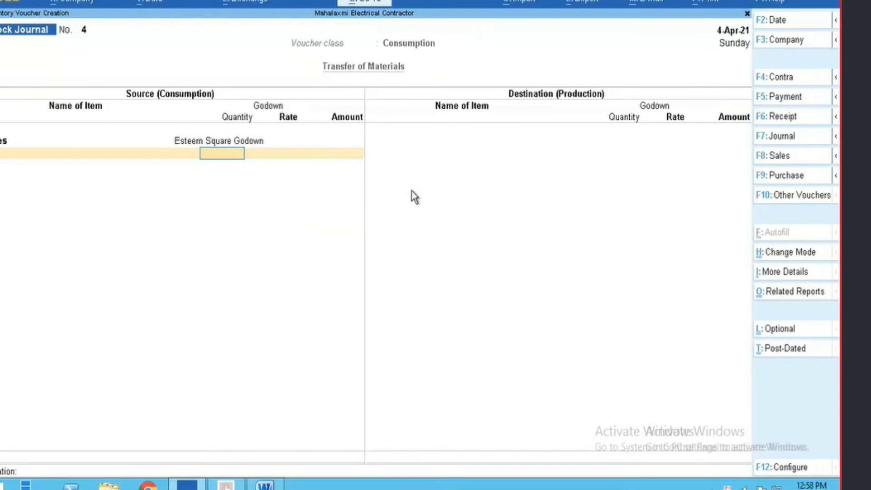
{"action": "key", "text": "alt+Tab"}
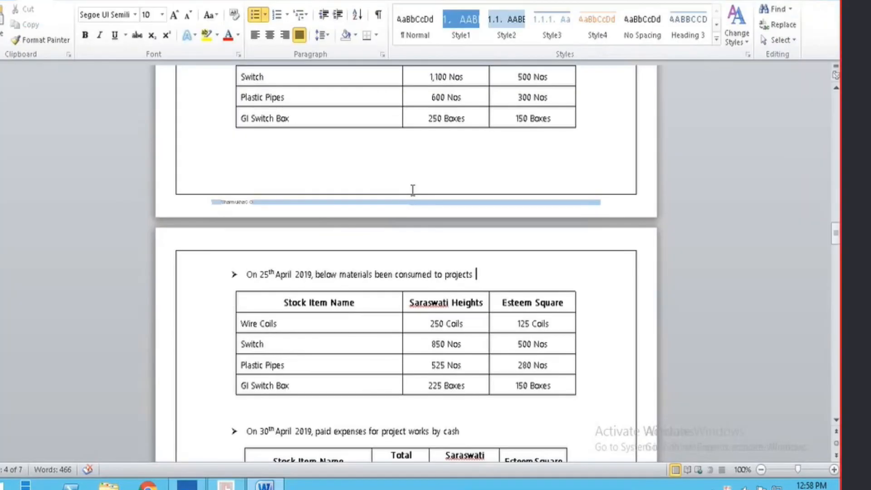
{"action": "key", "text": "alt+Tab"}
{"action": "type", "text": "125"}
{"action": "key", "text": "Return"}
{"action": "key", "text": "Return"}
{"action": "key", "text": "Return"}
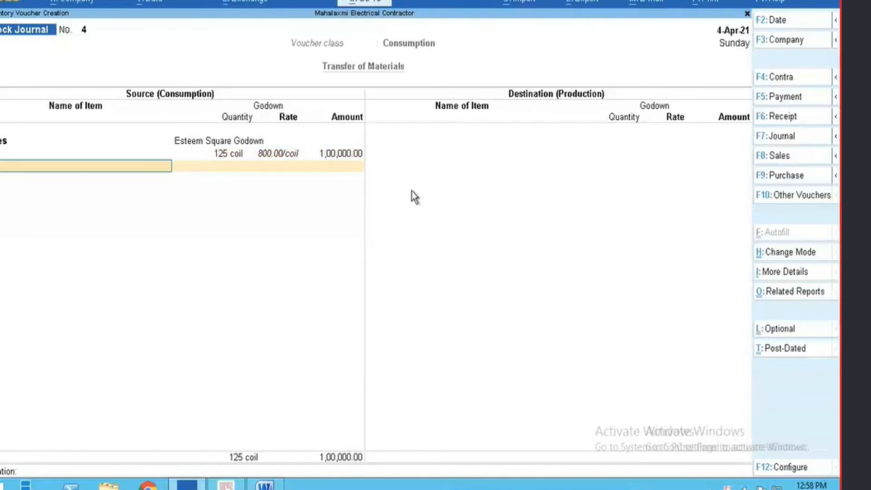
Step: Add Switch to the consumption source from Esteem Square Godown with 500 Pcs, as given in the Word document's consumption table
{"action": "key", "text": "alt+Tab"}
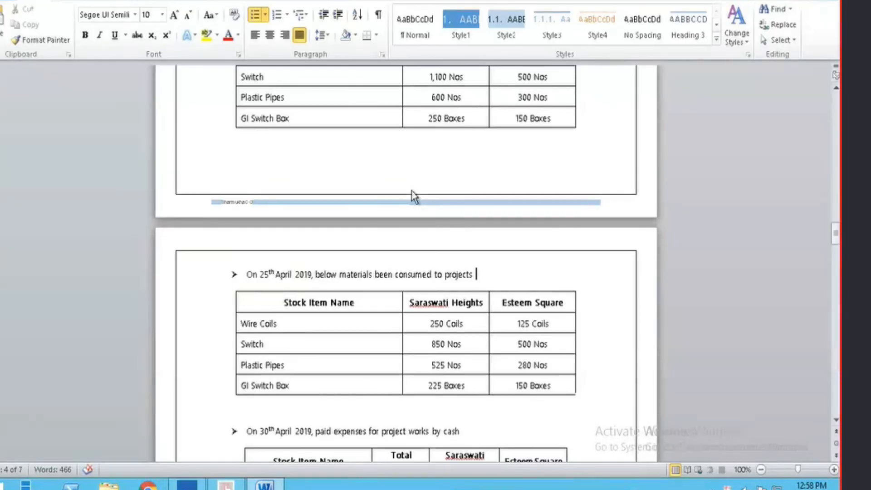
{"action": "key", "text": "alt+Tab"}
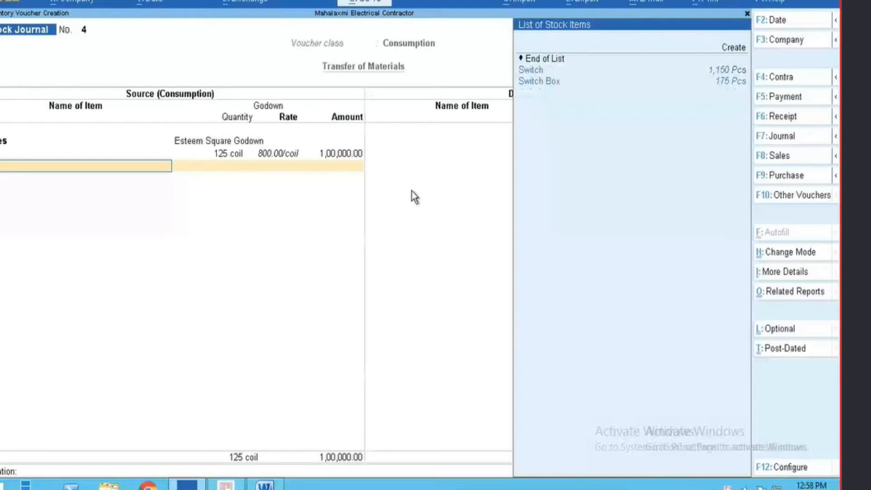
{"action": "type", "text": "s"}
{"action": "key", "text": "Return"}
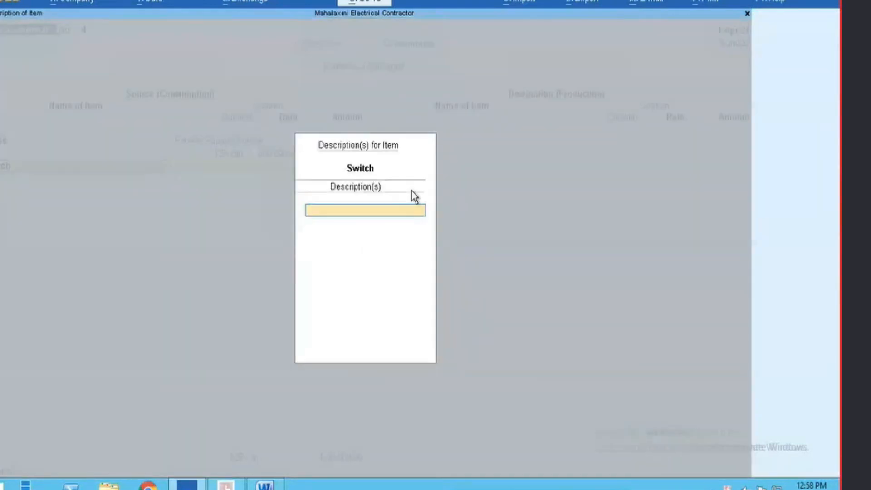
{"action": "key", "text": "Return"}
{"action": "type", "text": "S"}
{"action": "key", "text": "BackSpace"}
{"action": "type", "text": "Este"}
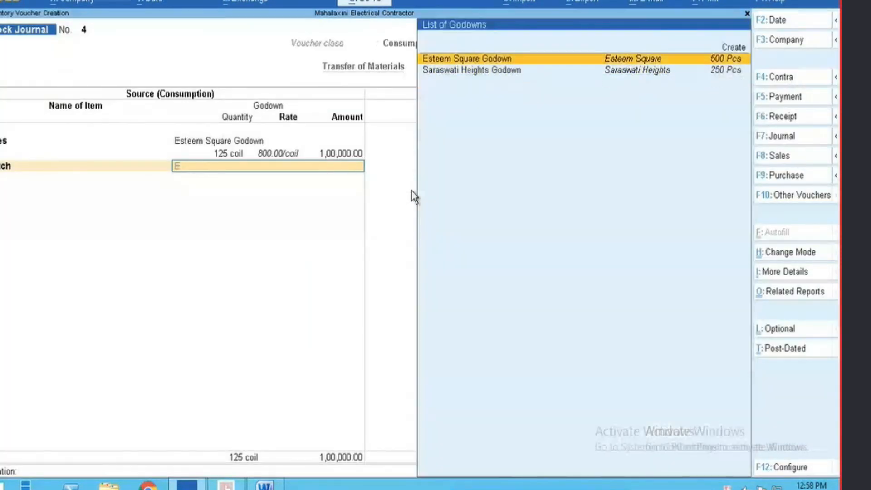
{"action": "key", "text": "Return"}
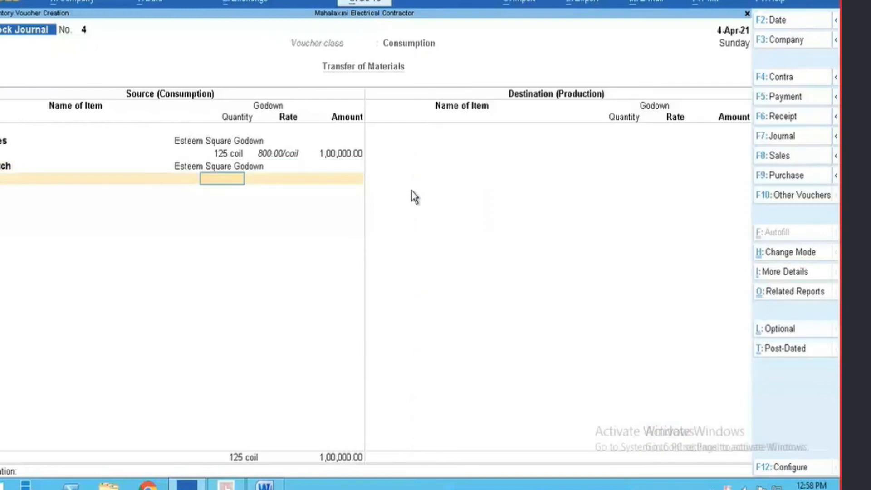
{"action": "key", "text": "alt+Tab"}
{"action": "key", "text": "alt+Tab"}
{"action": "type", "text": "500"}
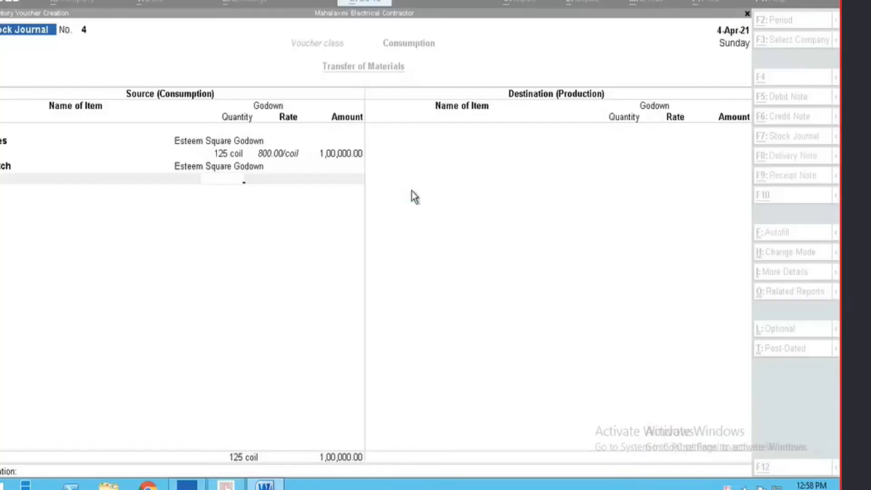
{"action": "key", "text": "Return"}
{"action": "key", "text": "Return"}
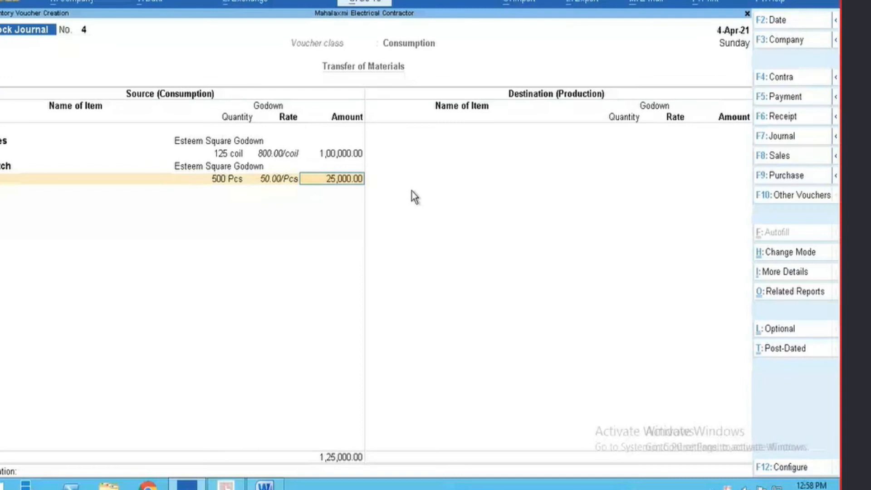
{"action": "key", "text": "Return"}
Step: Add Plastic Pipe to the consumption source from Esteem Square Godown with 280 Pcs, leaving its item description blank
{"action": "type", "text": "p"}
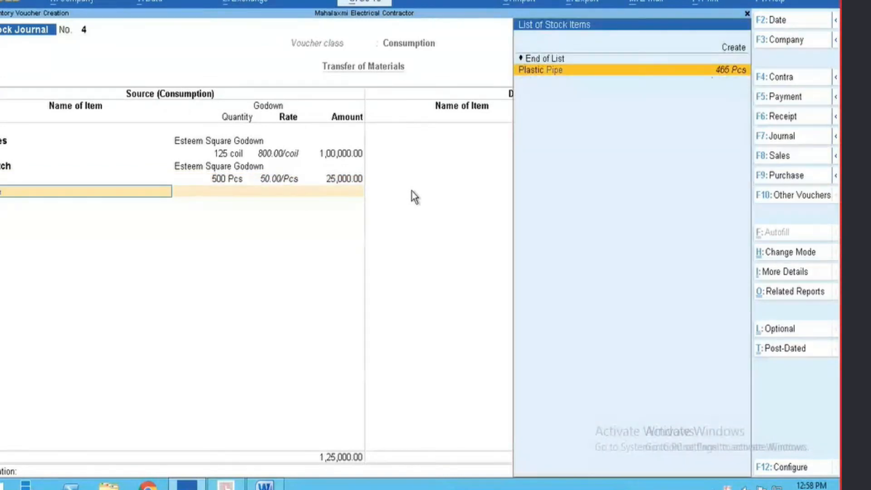
{"action": "key", "text": "Return"}
{"action": "type", "text": "Estee"}
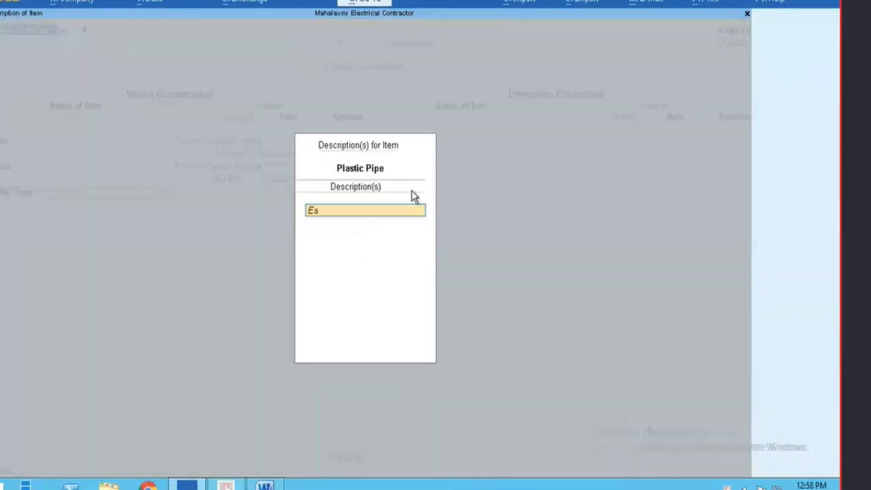
{"action": "key", "text": "BackSpace"}
{"action": "key", "text": "BackSpace"}
{"action": "key", "text": "BackSpace"}
{"action": "key", "text": "BackSpace"}
{"action": "key", "text": "BackSpace"}
{"action": "key", "text": "Return"}
{"action": "type", "text": "Este"}
{"action": "key", "text": "Return"}
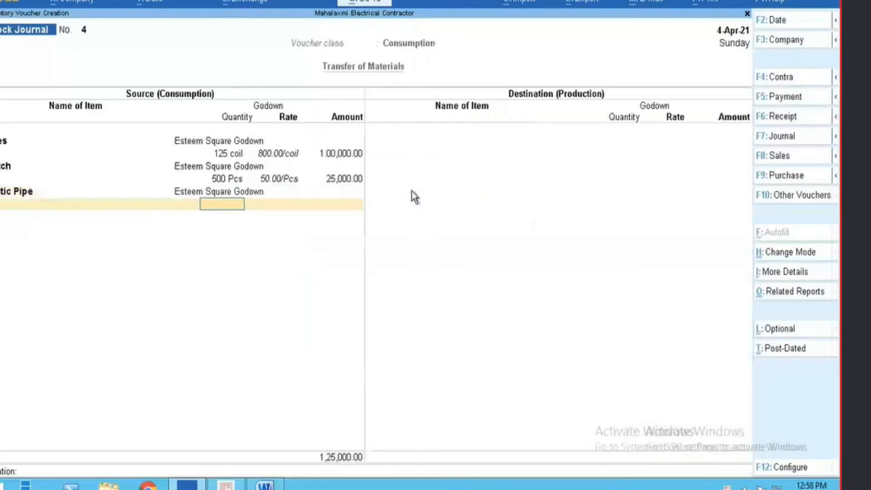
{"action": "type", "text": "280"}
{"action": "key", "text": "Return"}
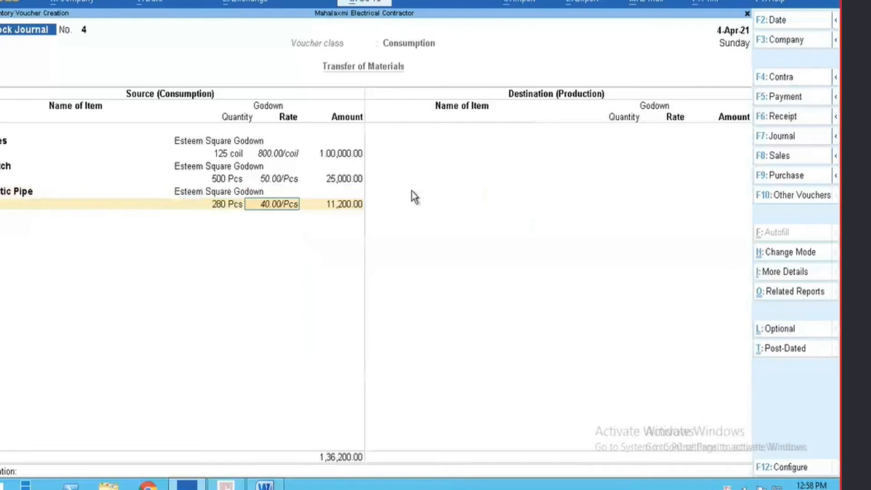
{"action": "key", "text": "Return"}
{"action": "key", "text": "Return"}
Step: Add Switch Box from Esteem Square Godown with 150 Pcs as listed in the Word document, then accept the Stock Journal and leave voucher entry
{"action": "key", "text": "alt"}
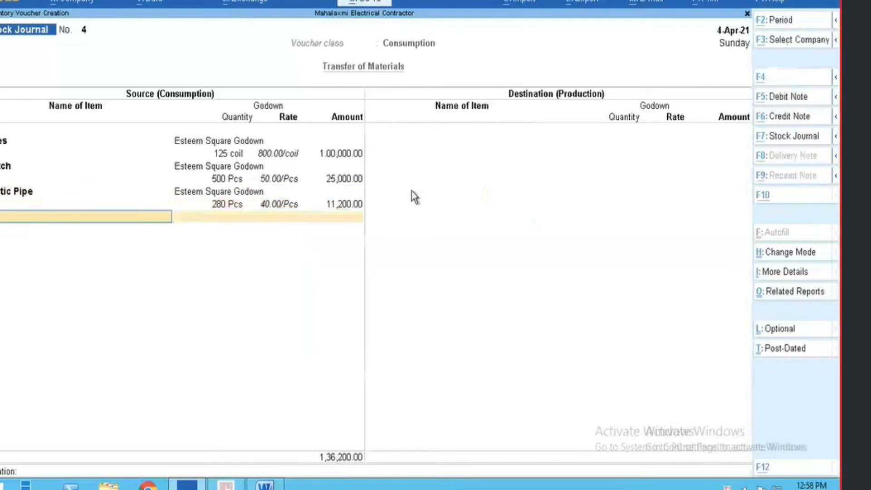
{"action": "key", "text": "alt+Tab"}
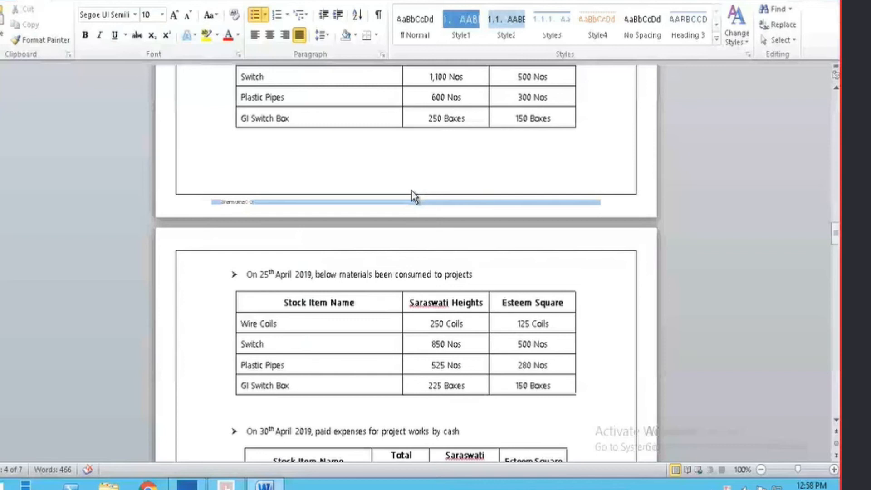
{"action": "key", "text": "alt+Tab"}
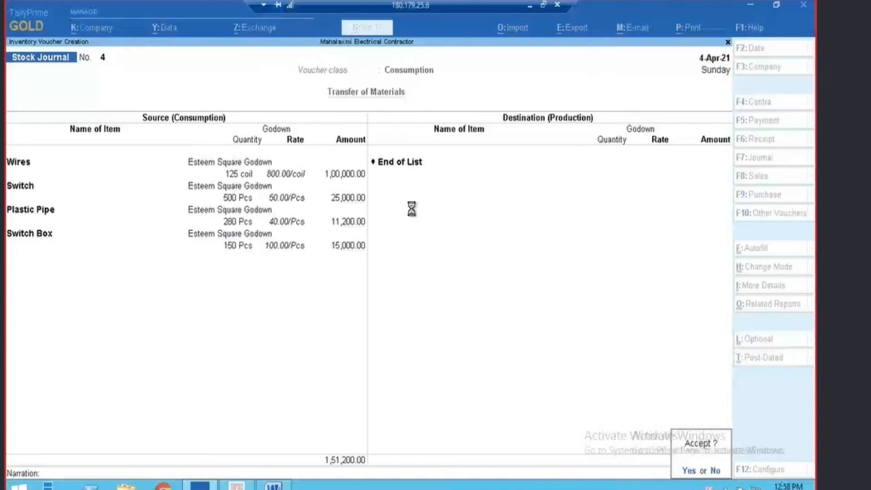
{"action": "key", "text": "Return"}
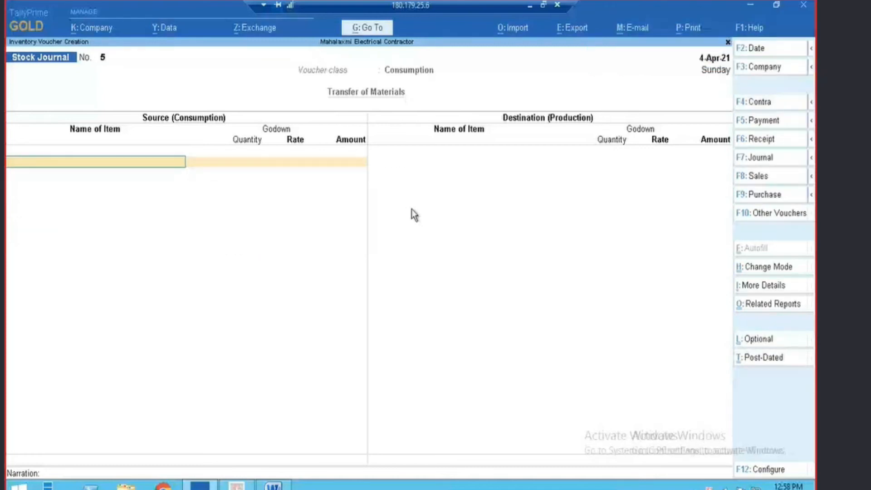
{"action": "key", "text": "Escape"}
{"action": "key", "text": "Return"}
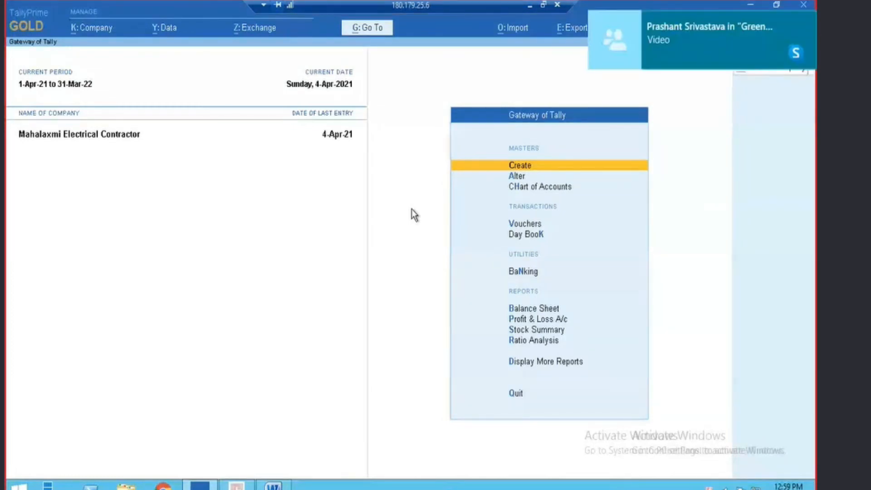
{"action": "key", "text": "alt+g"}
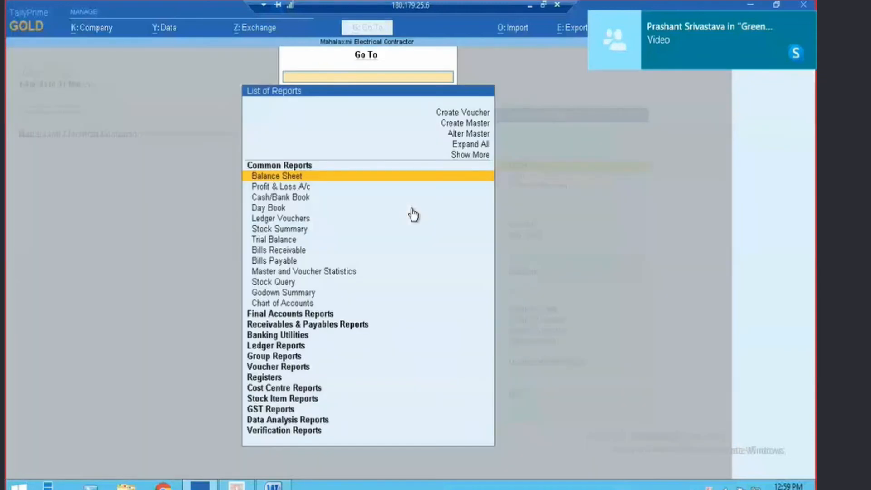
{"action": "type", "text": "H"}
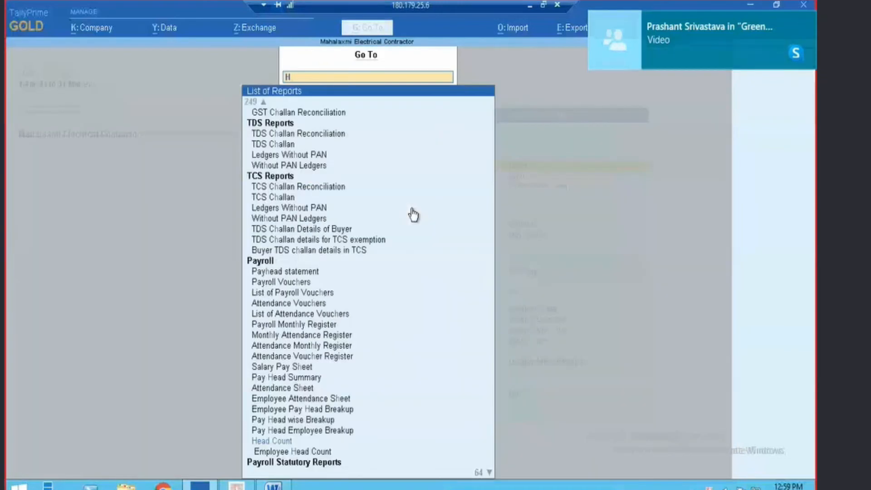
{"action": "type", "text": "job"}
{"action": "key", "text": "Return"}
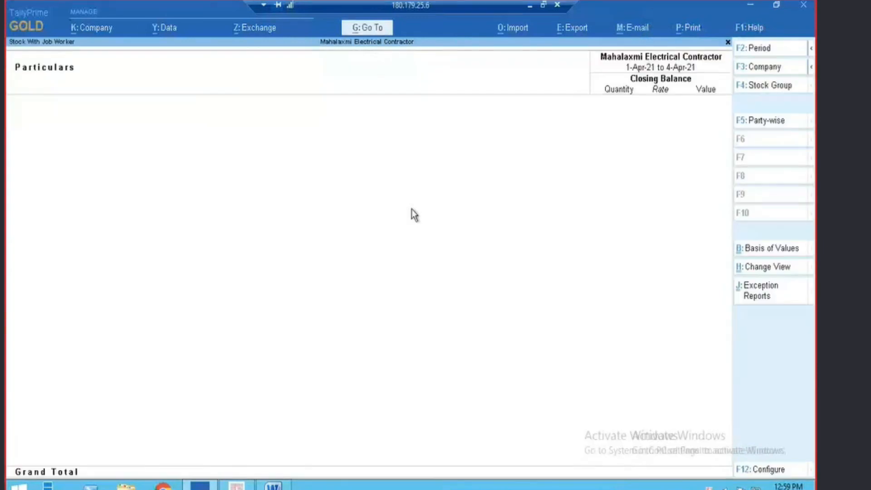
{"action": "key", "text": "Escape"}
{"action": "key", "text": "Escape"}
{"action": "key", "text": "Escape"}
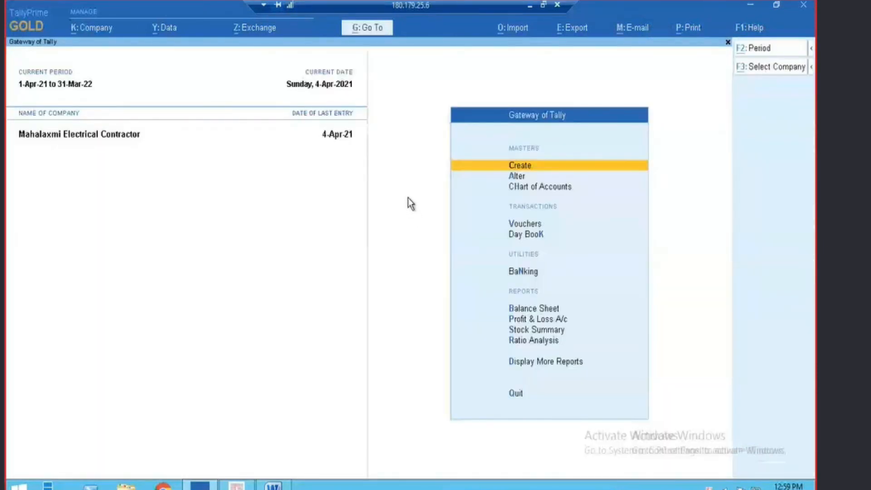
Step: Open the Job Work Analysis for Esteem Square, examine its consumption and stock figures, then return to the Gateway of Tally
{"action": "key", "text": "alt+g"}
{"action": "type", "text": "Job Co"}
{"action": "key", "text": "Return"}
{"action": "key", "text": "Down"}
{"action": "key", "text": "Up"}
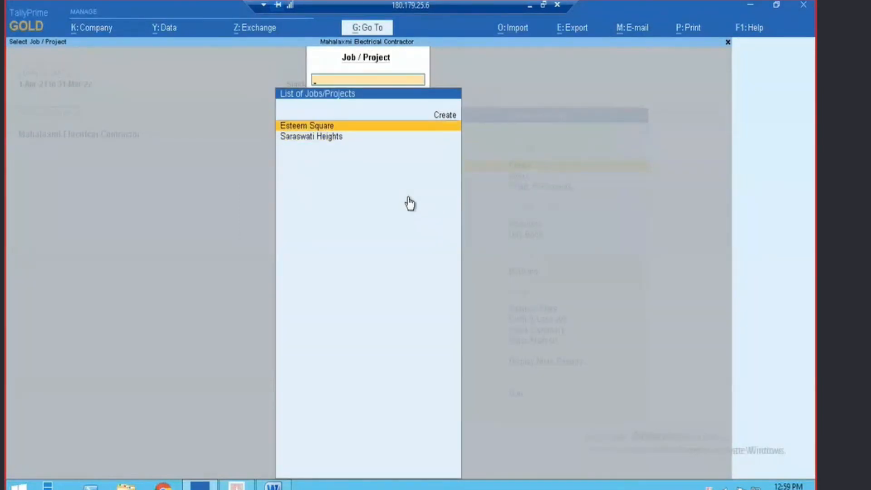
{"action": "key", "text": "Return"}
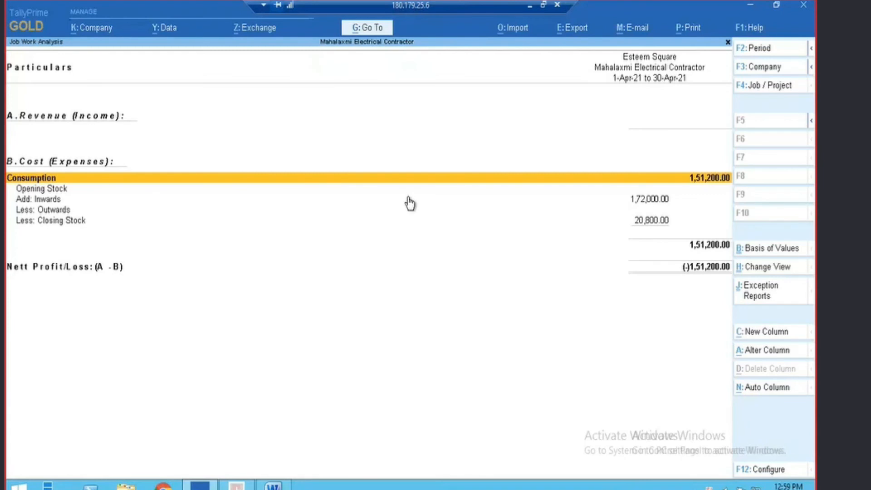
{"action": "left_click", "coordinate": [410, 203]}
{"action": "key", "text": "Down"}
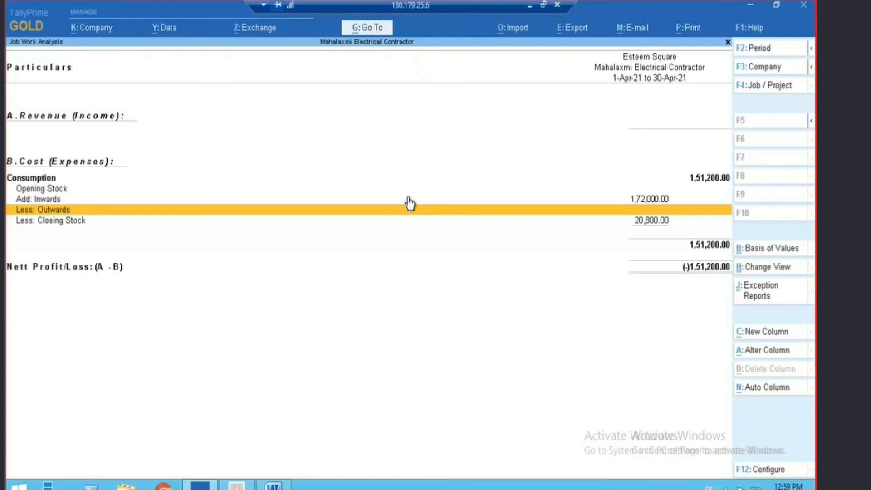
{"action": "key", "text": "Escape"}
{"action": "key", "text": "Escape"}
{"action": "key", "text": "Escape"}
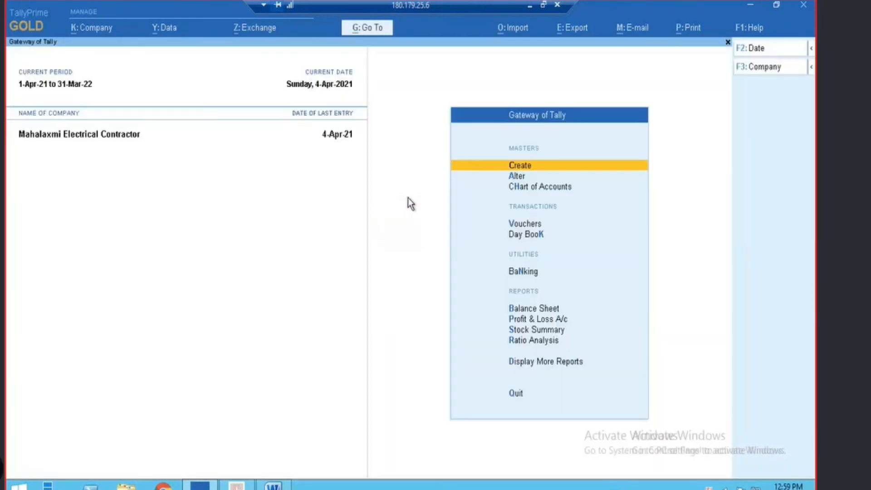
Step: Look through the Word document's expected outcome reports, then examine the 30 April table of cash expenses paid for each project
{"action": "key", "text": "alt+Tab"}
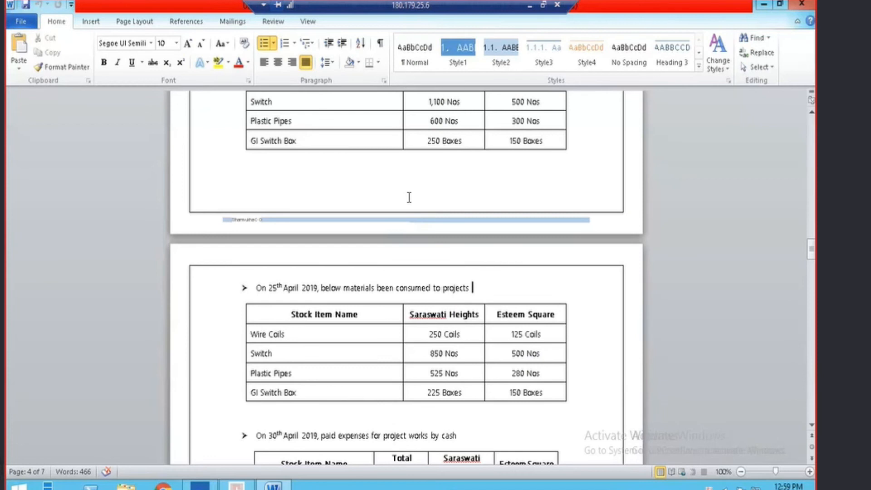
{"action": "scroll", "coordinate": [409, 197], "scroll_direction": "down", "scroll_amount": 2}
{"action": "scroll", "coordinate": [409, 198], "scroll_direction": "down", "scroll_amount": 2}
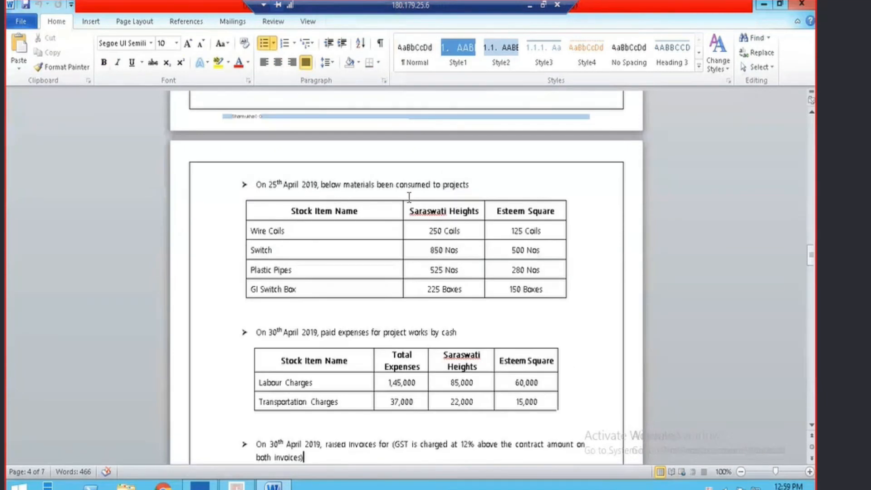
{"action": "key", "text": "Down"}
{"action": "key", "text": "Down"}
{"action": "key", "text": "Down"}
{"action": "key", "text": "Down"}
{"action": "key", "text": "Down"}
{"action": "key", "text": "Down"}
{"action": "key", "text": "Down"}
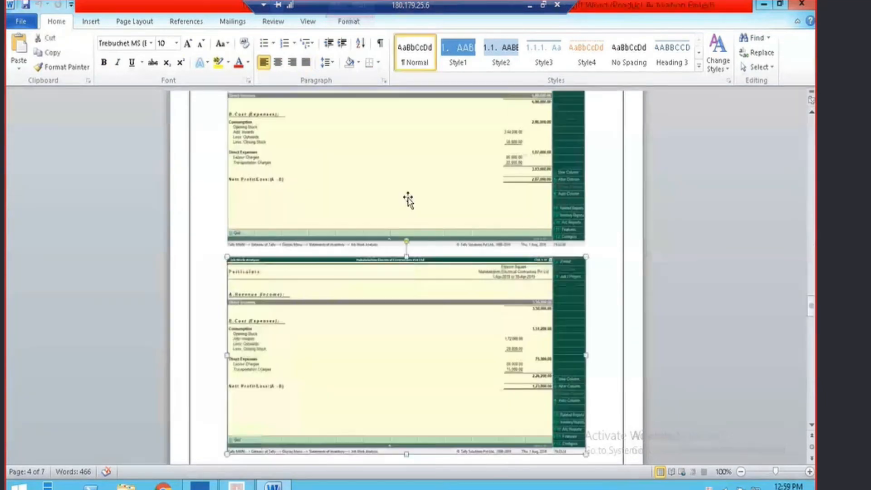
{"action": "key", "text": "Up"}
{"action": "key", "text": "Up"}
{"action": "key", "text": "Up"}
{"action": "key", "text": "Up"}
{"action": "key", "text": "Up"}
{"action": "key", "text": "Up"}
{"action": "key", "text": "Up"}
{"action": "key", "text": "Up"}
{"action": "key", "text": "Up"}
{"action": "key", "text": "Up"}
{"action": "key", "text": "Up"}
{"action": "key", "text": "Up"}
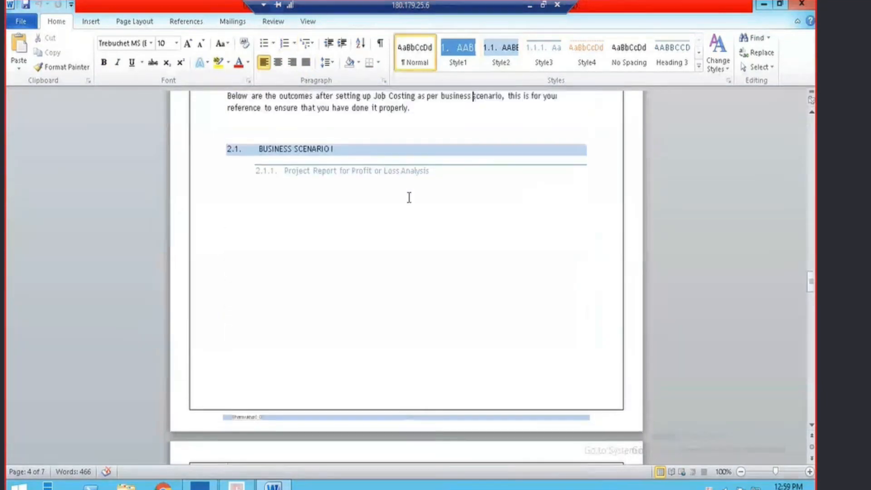
{"action": "key", "text": "Up"}
{"action": "key", "text": "Up"}
{"action": "key", "text": "Up"}
{"action": "key", "text": "Up"}
{"action": "key", "text": "Up"}
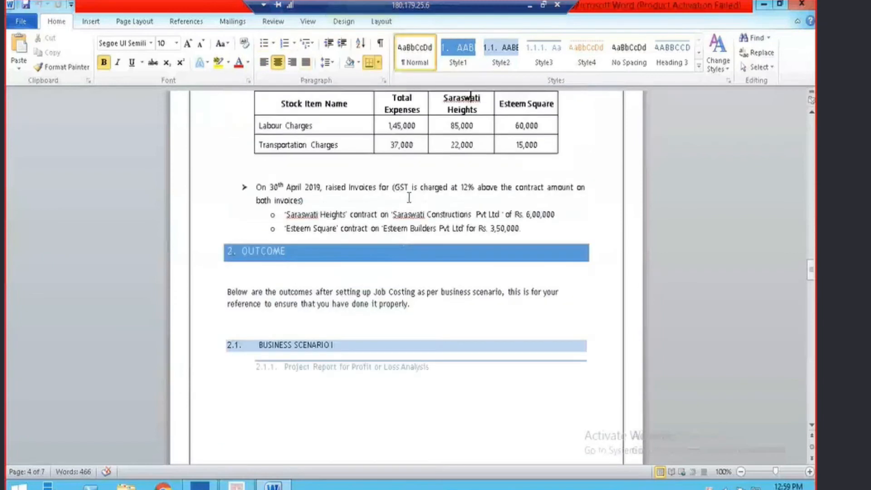
{"action": "key", "text": "Up"}
{"action": "key", "text": "Up"}
{"action": "key", "text": "Up"}
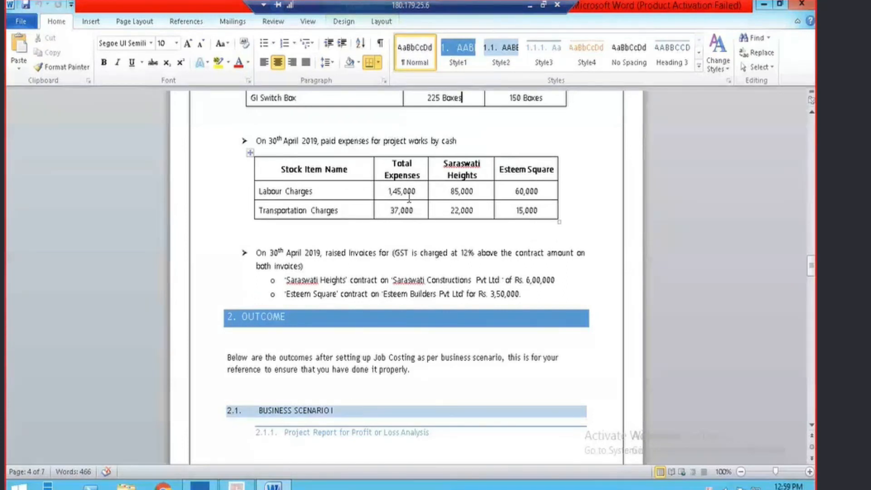
Step: Open a Payment voucher in TallyPrime and set Cash as its account
{"action": "key", "text": "alt+Tab"}
{"action": "key", "text": "Down"}
{"action": "key", "text": "Down"}
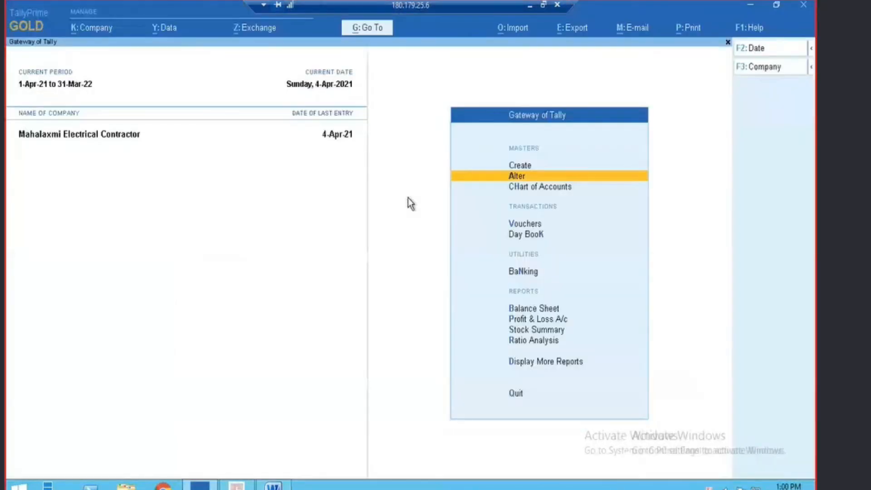
{"action": "key", "text": "Down"}
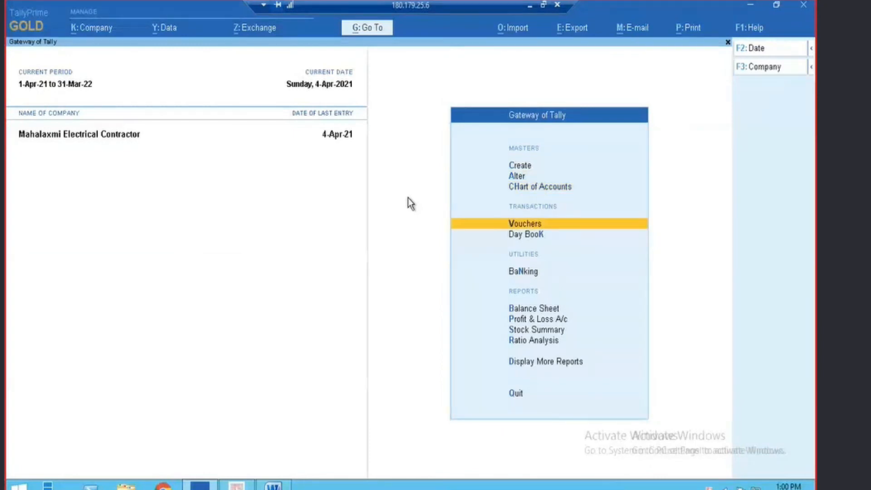
{"action": "key", "text": "Return"}
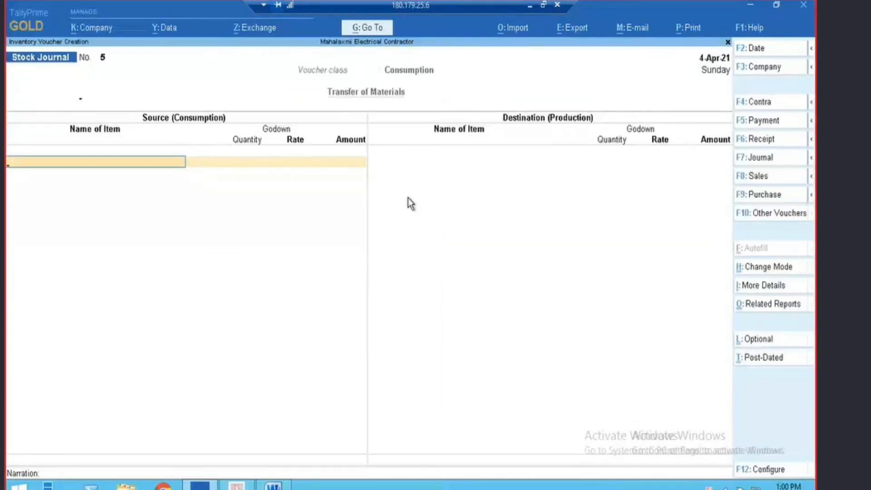
{"action": "key", "text": "F5"}
{"action": "type", "text": "Cas"}
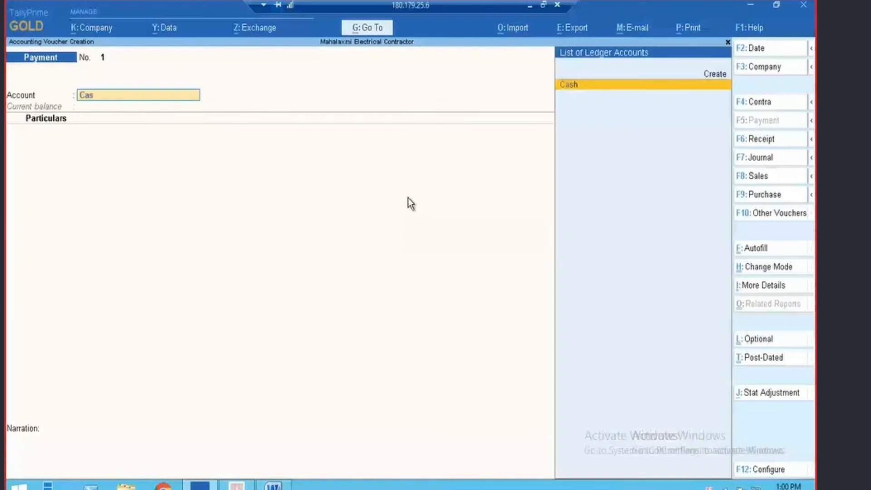
{"action": "type", "text": "h"}
{"action": "key", "text": "Return"}
Step: Create a Transportation Charges ledger under Indirect Expenses with ledger type Not Applicable, check its additional details for cost centre applicability, and save it
{"action": "key", "text": "alt+c"}
{"action": "type", "text": "Trans"}
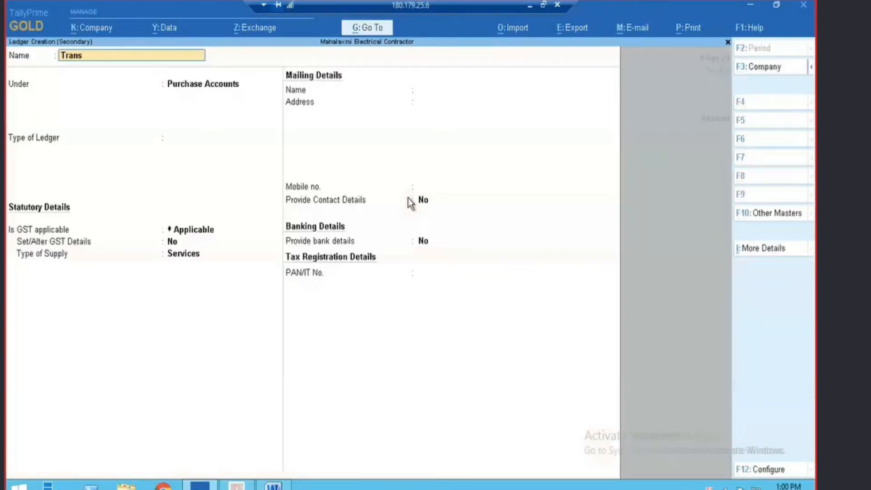
{"action": "type", "text": "portation"}
{"action": "type", "text": "Charges"}
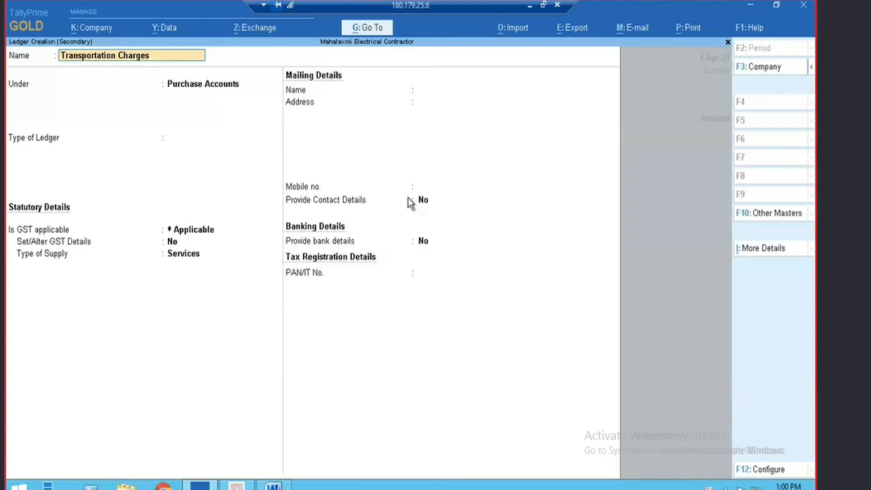
{"action": "key", "text": "Return"}
{"action": "type", "text": "Indi"}
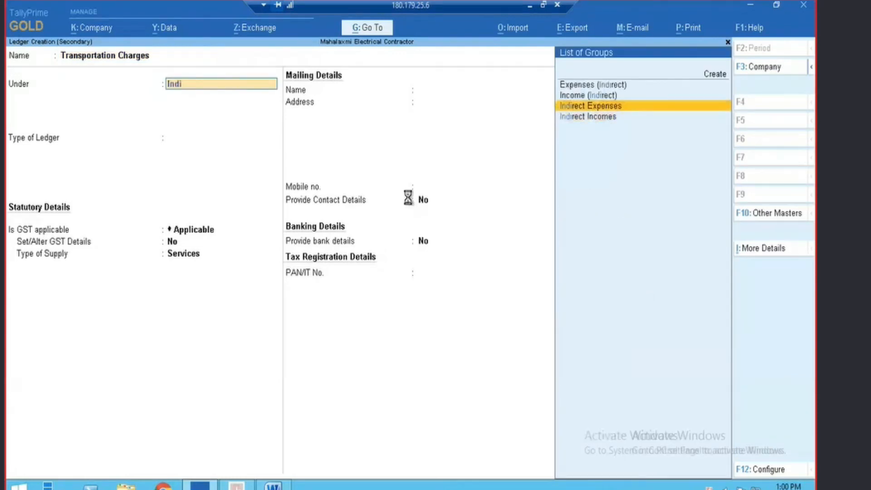
{"action": "key", "text": "Return"}
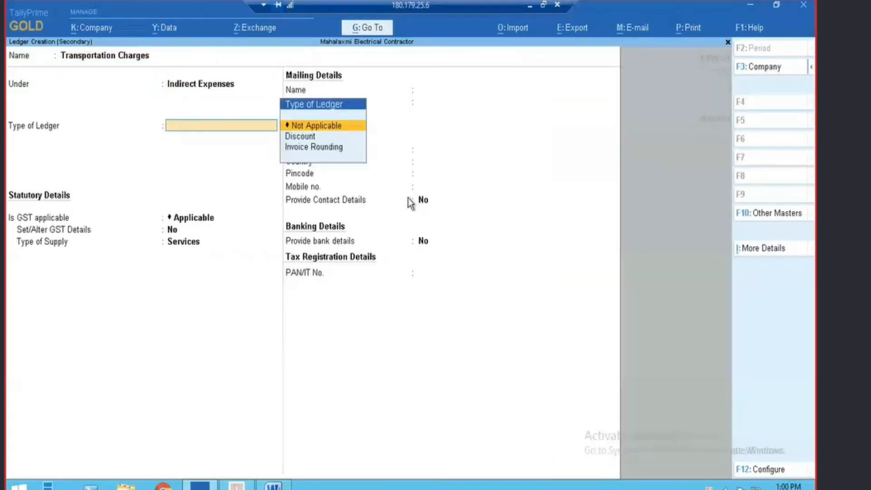
{"action": "key", "text": "Return"}
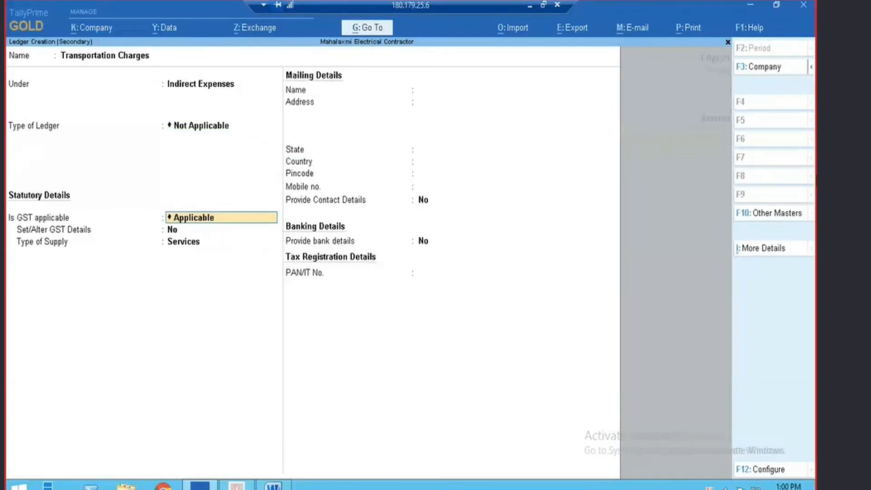
{"action": "left_click", "coordinate": [754, 249]}
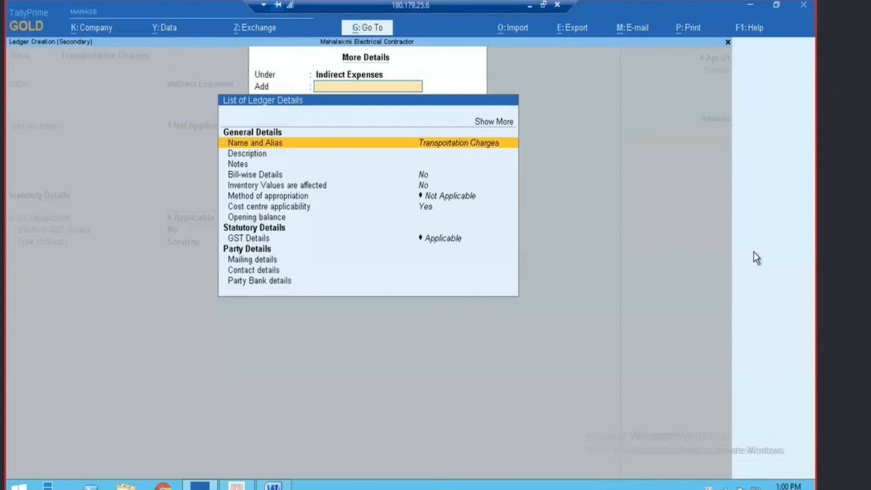
{"action": "key", "text": "ctrl+a"}
{"action": "key", "text": "ctrl+a"}
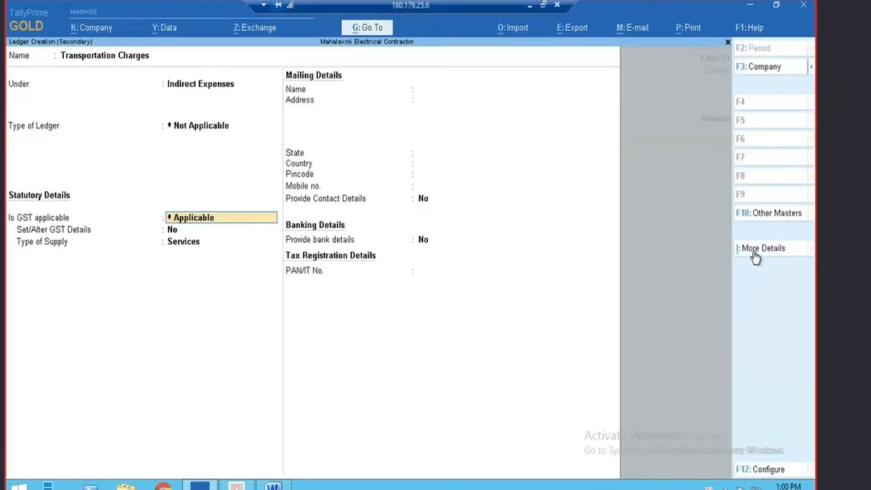
{"action": "key", "text": "ctrl+a"}
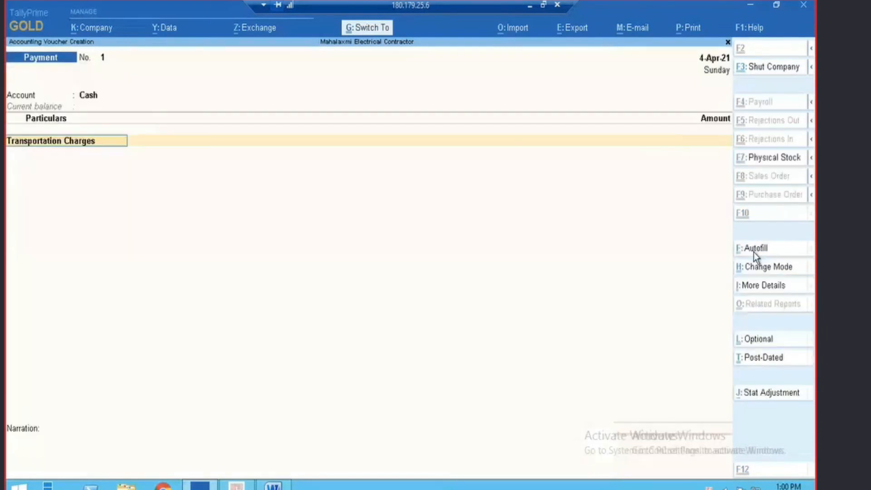
Step: Check the Word document's expense table and enter the total of 37,000 for Transportation Charges in the Payment voucher
{"action": "key", "text": "Return"}
{"action": "type", "text": "labour charges"}
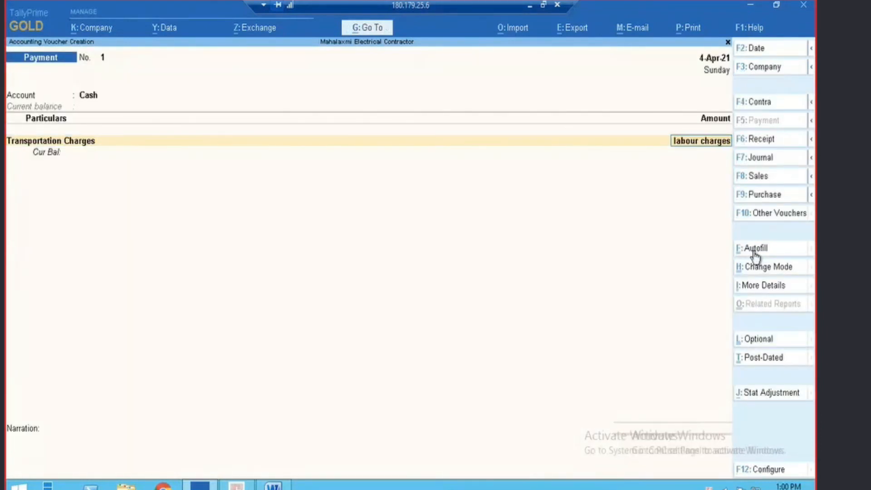
{"action": "key", "text": "Escape"}
{"action": "key", "text": "alt+Tab"}
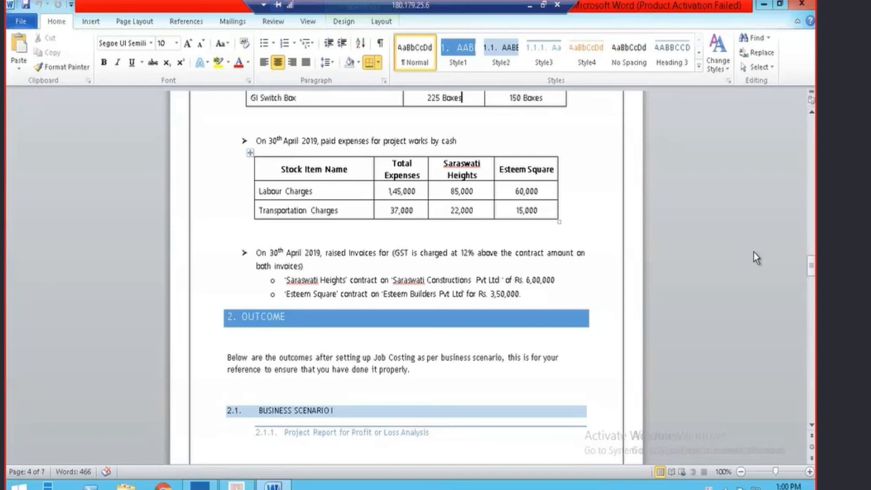
{"action": "key", "text": "alt"}
{"action": "key", "text": "alt+Tab"}
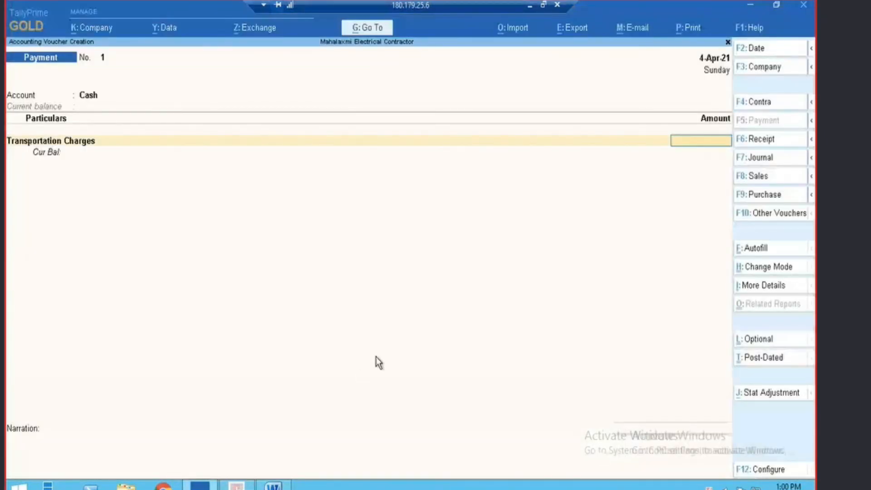
{"action": "type", "text": "37000"}
{"action": "key", "text": "Return"}
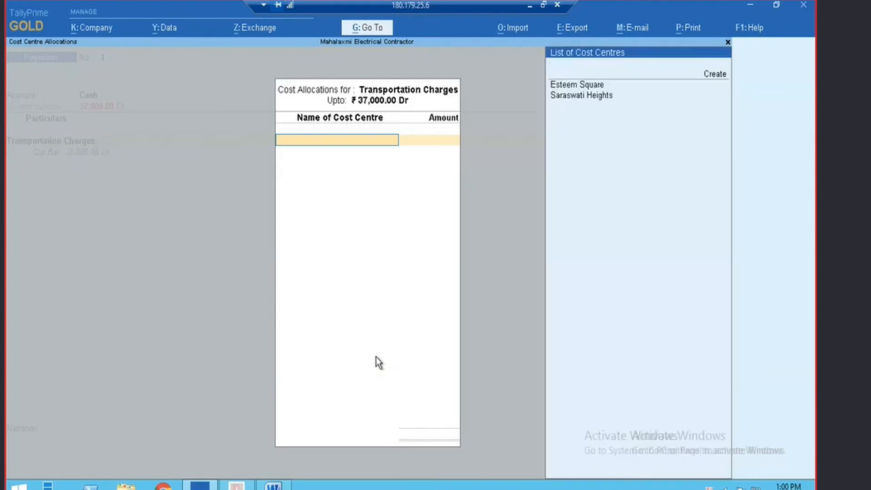
Step: Allocate the Transportation Charges between cost centres, with 15,000 to Esteem Square and 22,000 to Saraswati Heights
{"action": "key", "text": "Down"}
{"action": "key", "text": "Down"}
{"action": "key", "text": "Return"}
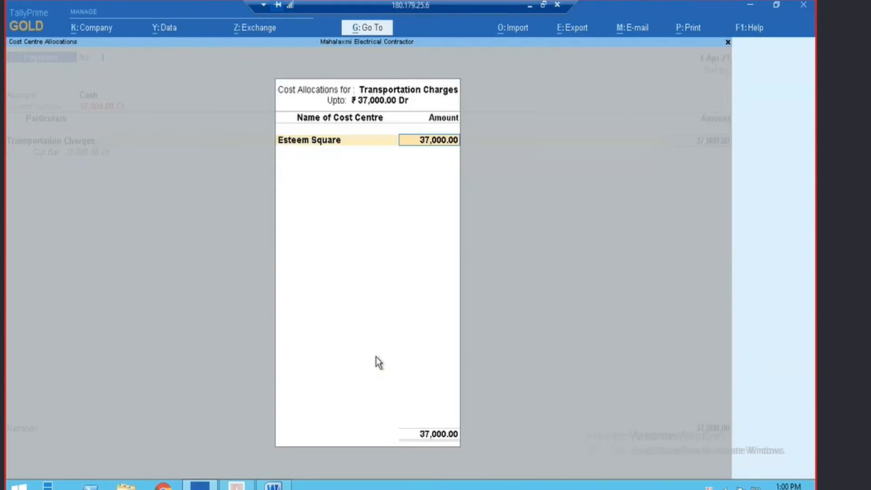
{"action": "type", "text": "15000"}
{"action": "key", "text": "Return"}
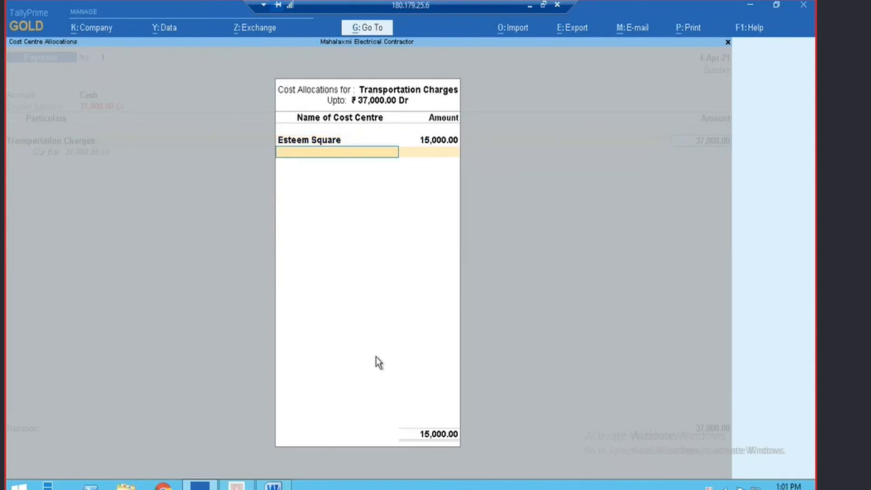
{"action": "key", "text": "Down"}
{"action": "key", "text": "Down"}
{"action": "key", "text": "Return"}
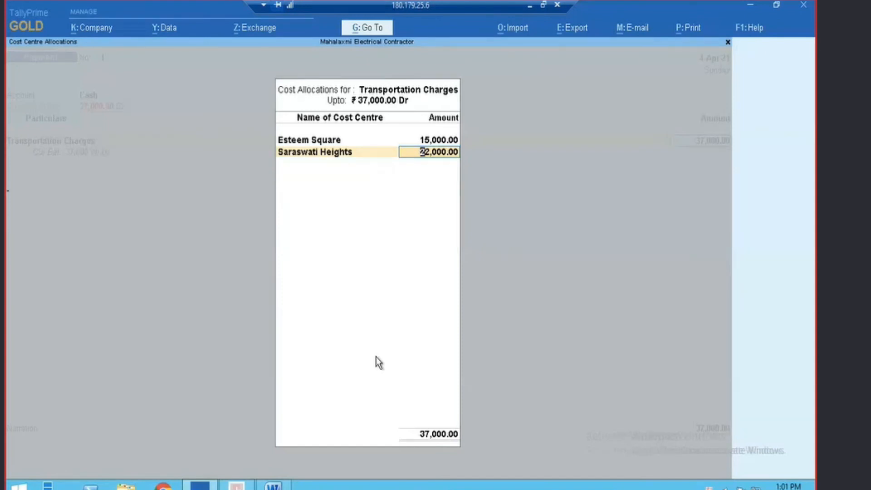
{"action": "key", "text": "Return"}
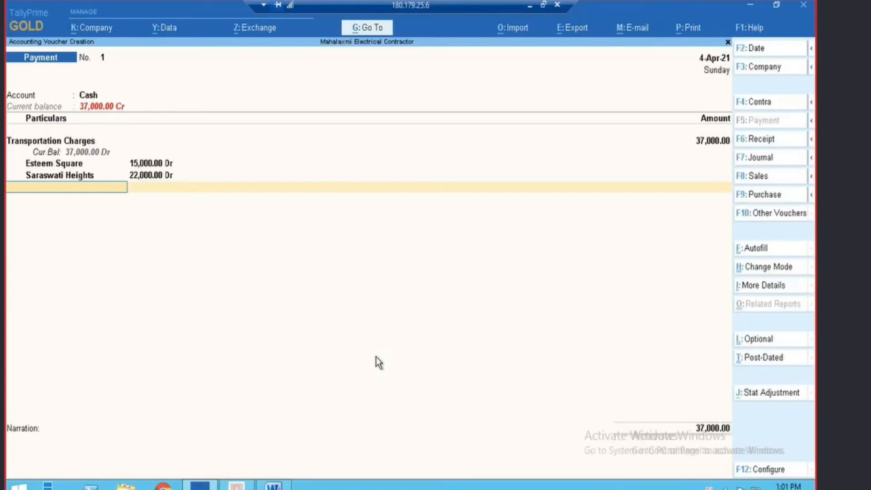
Step: Create a Labour Charges ledger under Indirect Expenses from within the voucher and use it as the second expense line
{"action": "key", "text": "alt"}
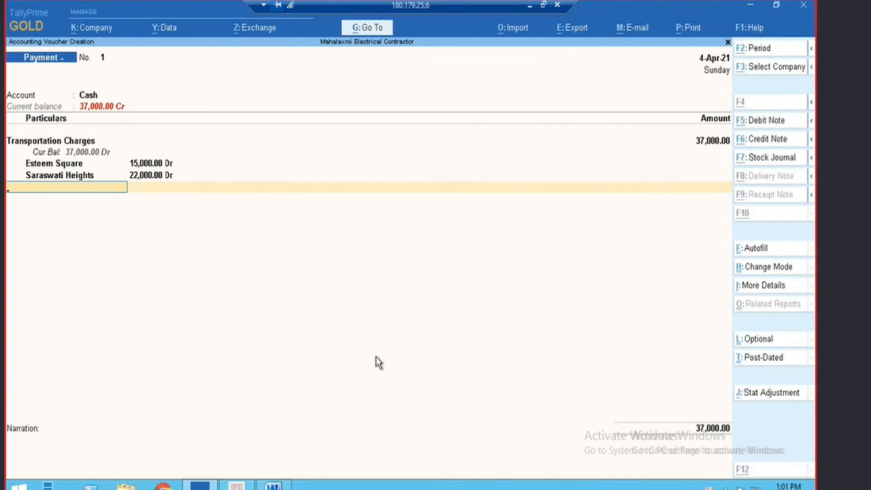
{"action": "key", "text": "alt+c"}
{"action": "type", "text": "Labour Charges"}
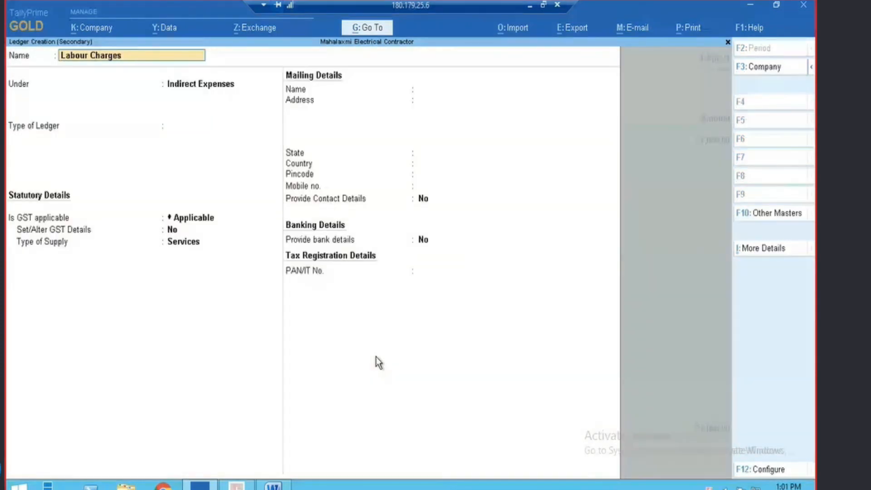
{"action": "key", "text": "Return"}
{"action": "key", "text": "Return"}
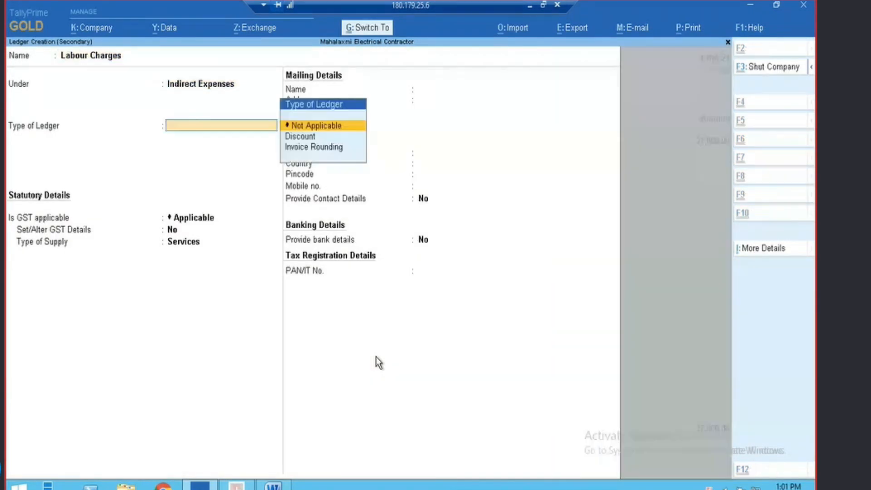
{"action": "key", "text": "ctrl+a"}
{"action": "key", "text": "Return"}
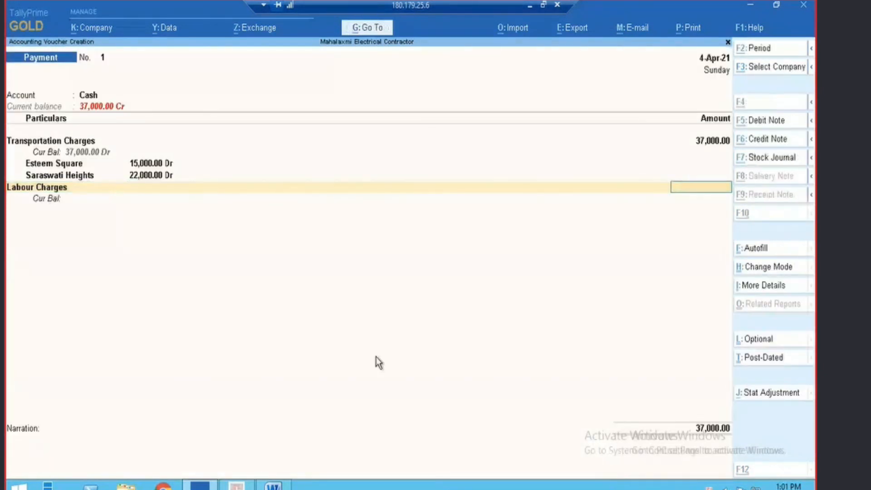
Step: Look up the labour total in the Word document's expense table and enter 1,45,000 for Labour Charges
{"action": "key", "text": "alt+Tab"}
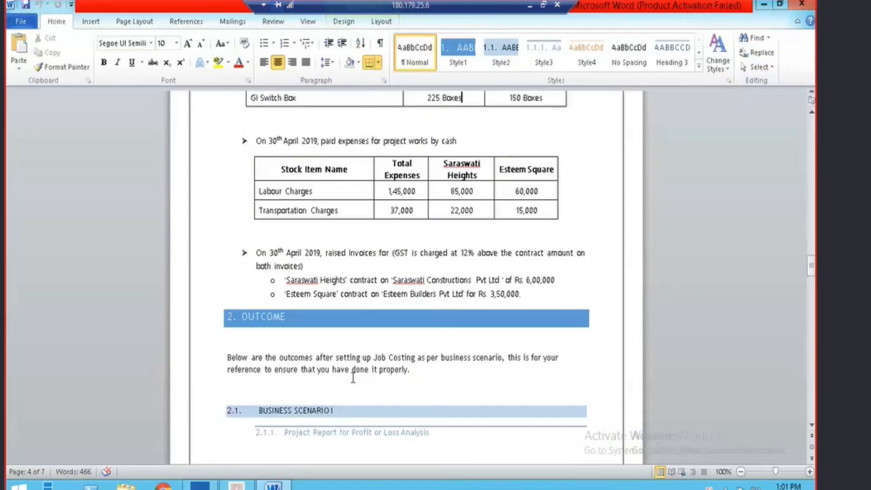
{"action": "key", "text": "alt+Tab"}
{"action": "type", "text": "14"}
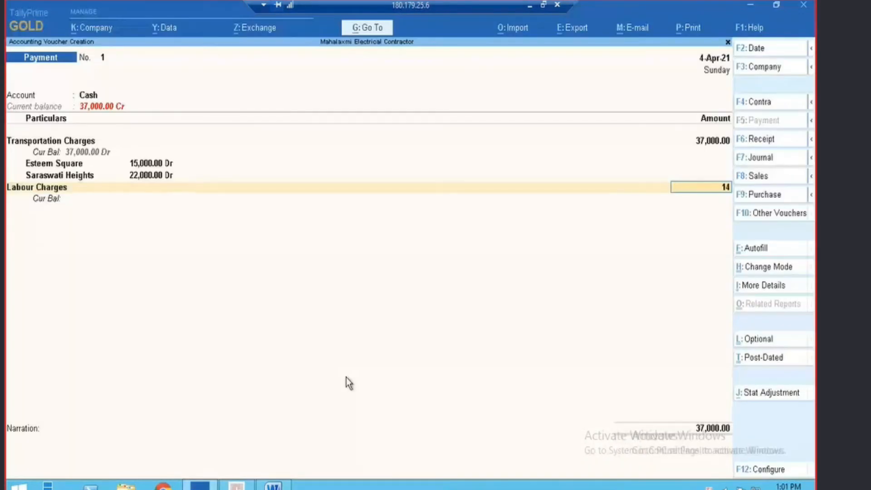
{"action": "type", "text": "5000"}
{"action": "key", "text": "Return"}
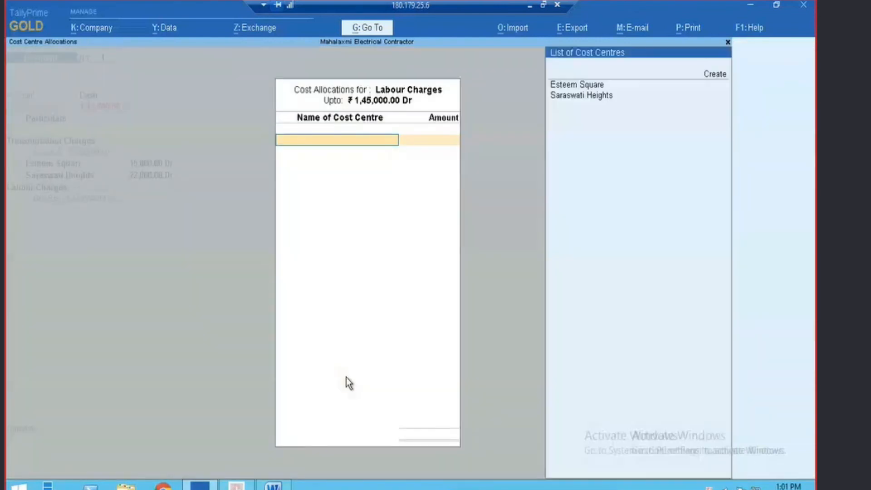
Step: Allocate the Labour Charges between cost centres, with 60,000 to Esteem Square and 85,000 to Saraswati Heights
{"action": "key", "text": "Down"}
{"action": "key", "text": "Return"}
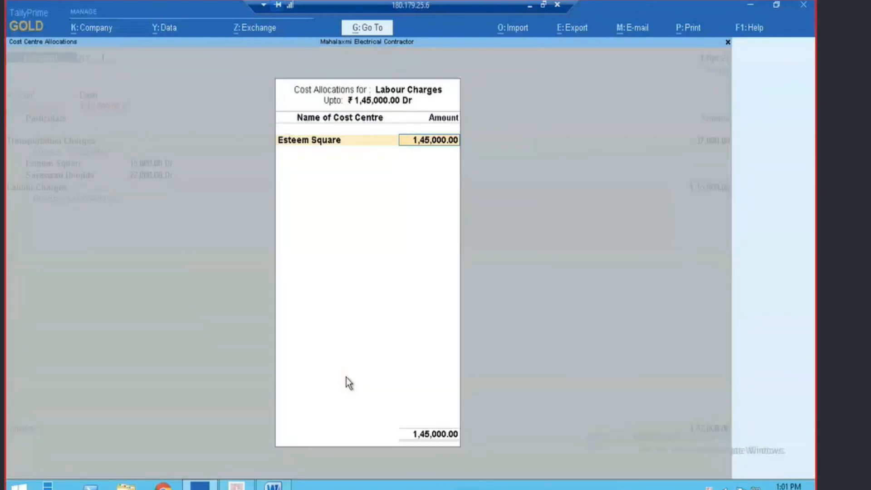
{"action": "key", "text": "alt+Tab"}
{"action": "key", "text": "alt+Tab"}
{"action": "type", "text": "60,000"}
{"action": "key", "text": "Return"}
{"action": "key", "text": "Down"}
{"action": "key", "text": "Return"}
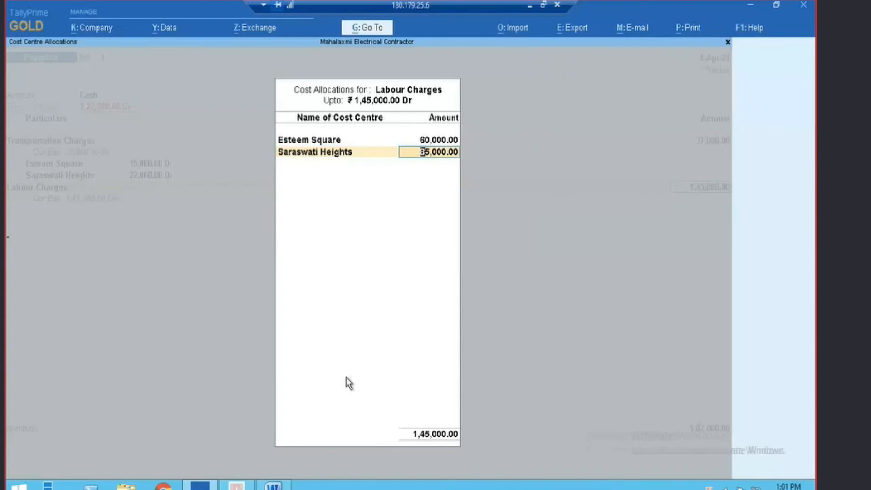
{"action": "key", "text": "Return"}
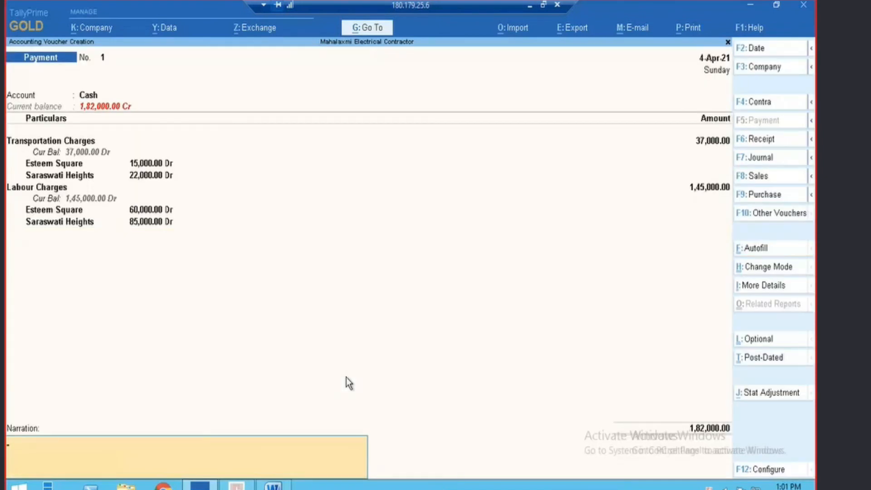
Step: Accept the Payment voucher without a narration and return to the Gateway of Tally
{"action": "key", "text": "Return"}
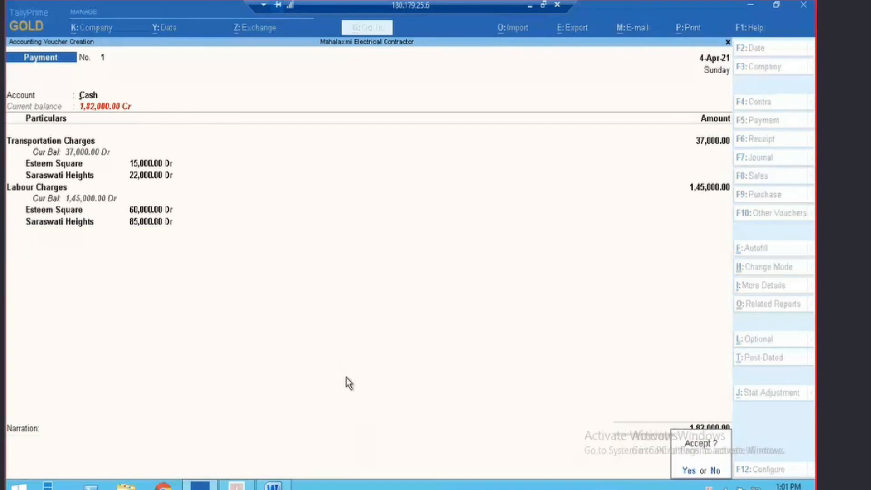
{"action": "key", "text": "Return"}
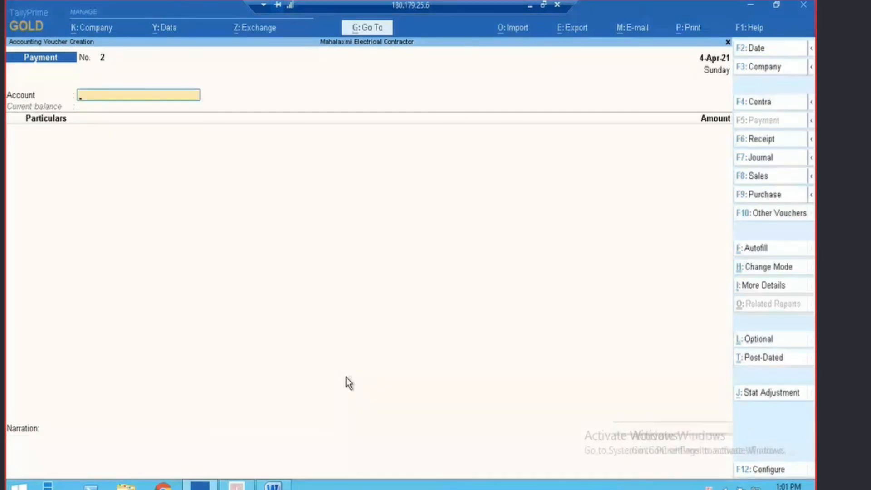
{"action": "key", "text": "Escape"}
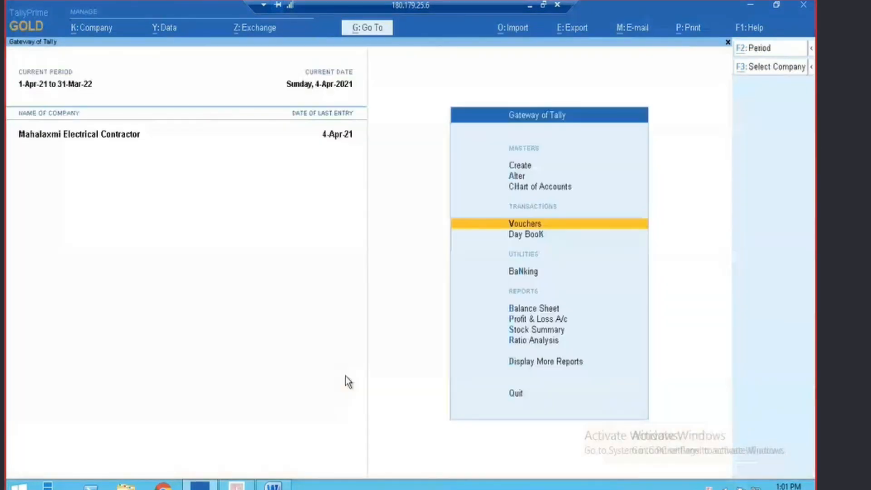
Step: Find the Job Cost Analysis report and open it for the Saraswati Heights project
{"action": "key", "text": "alt+g"}
{"action": "type", "text": "Job"}
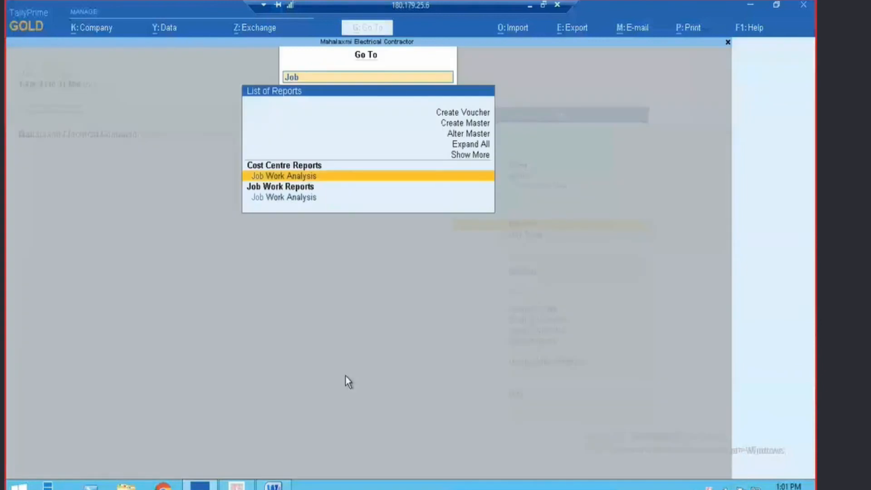
{"action": "key", "text": "BackSpace"}
{"action": "key", "text": "BackSpace"}
{"action": "key", "text": "BackSpace"}
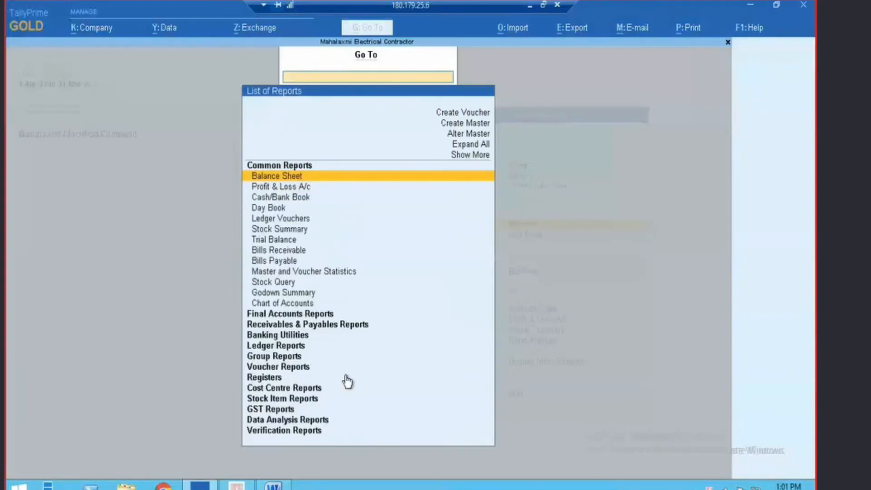
{"action": "type", "text": "B"}
{"action": "key", "text": "BackSpace"}
{"action": "type", "text": "Job Cos"}
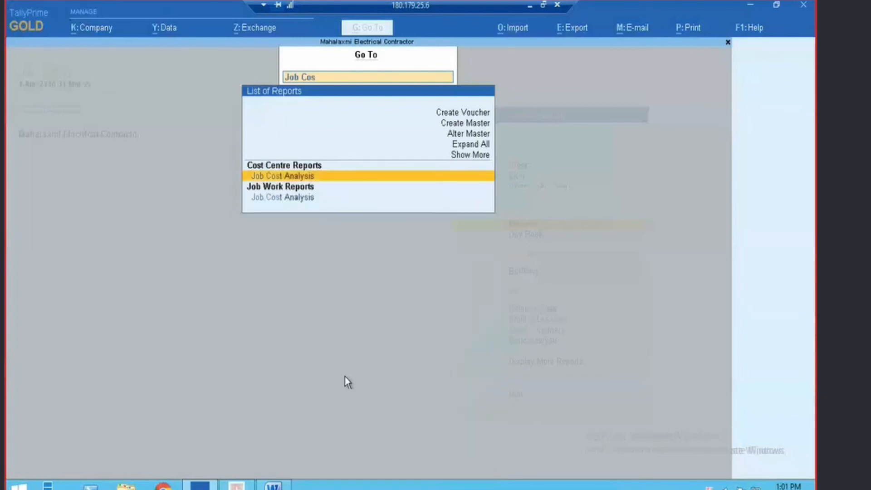
{"action": "key", "text": "Return"}
{"action": "key", "text": "Down"}
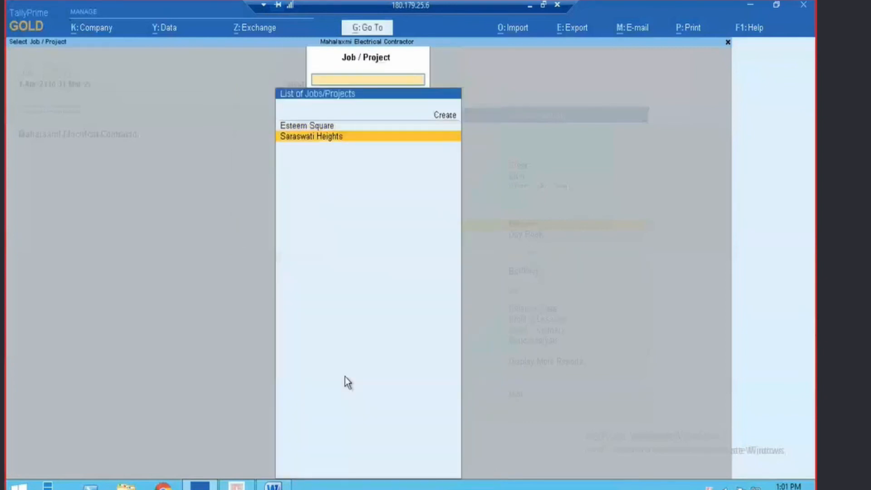
{"action": "key", "text": "Return"}
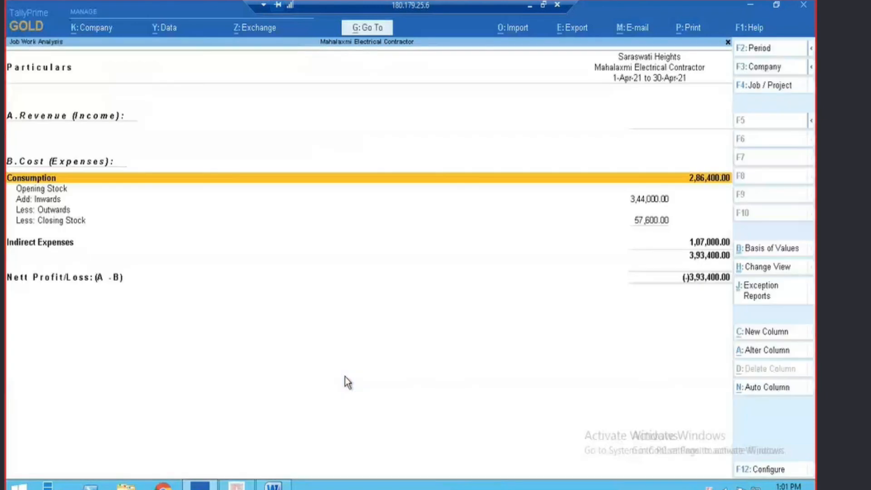
Step: Review the consumption lines, stock inwards, closing stock and Indirect Expenses in the Saraswati Heights job report
{"action": "key", "text": "Down"}
{"action": "key", "text": "Down"}
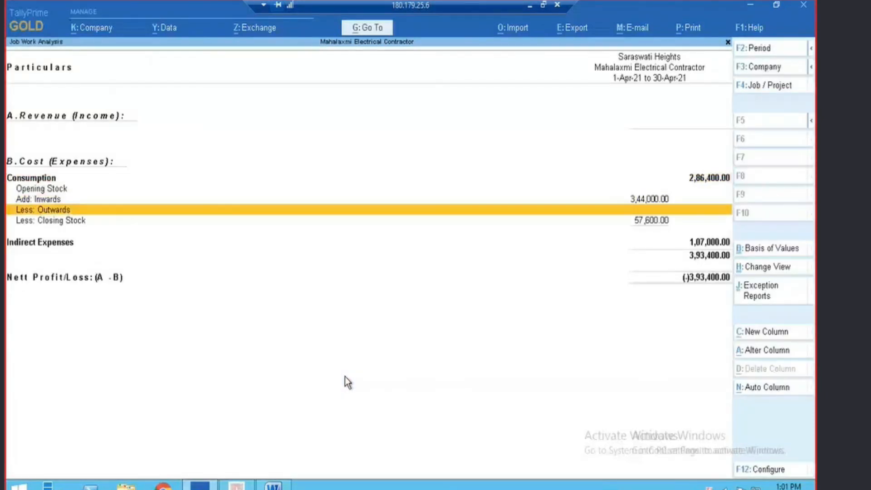
{"action": "key", "text": "Down"}
{"action": "key", "text": "Down"}
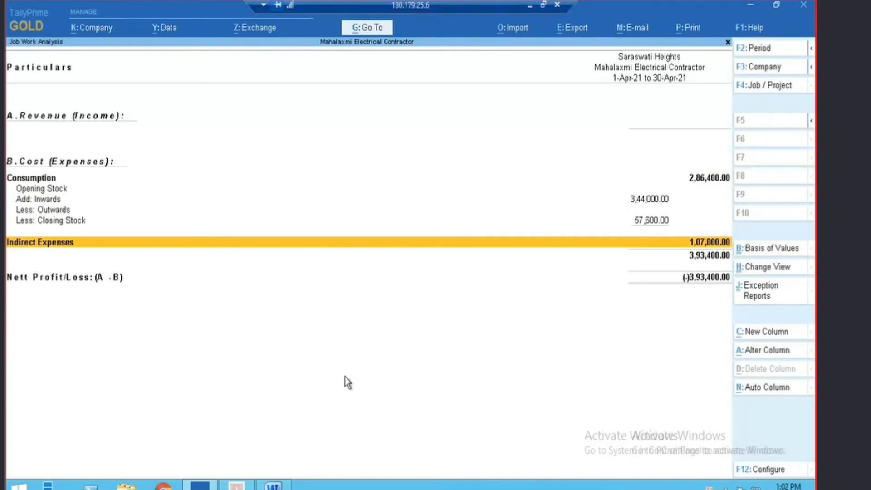
{"action": "key", "text": "Up"}
{"action": "key", "text": "Up"}
{"action": "key", "text": "Down"}
{"action": "key", "text": "Down"}
{"action": "key", "text": "Up"}
{"action": "key", "text": "Up"}
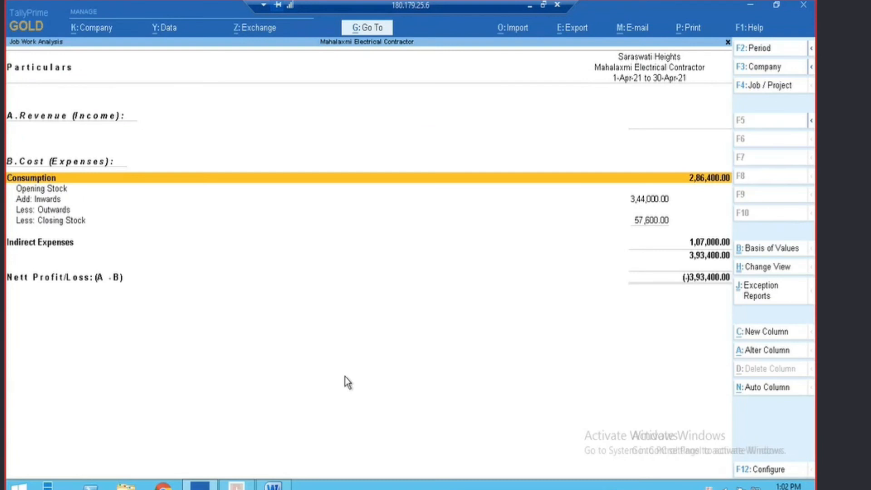
{"action": "key", "text": "Down"}
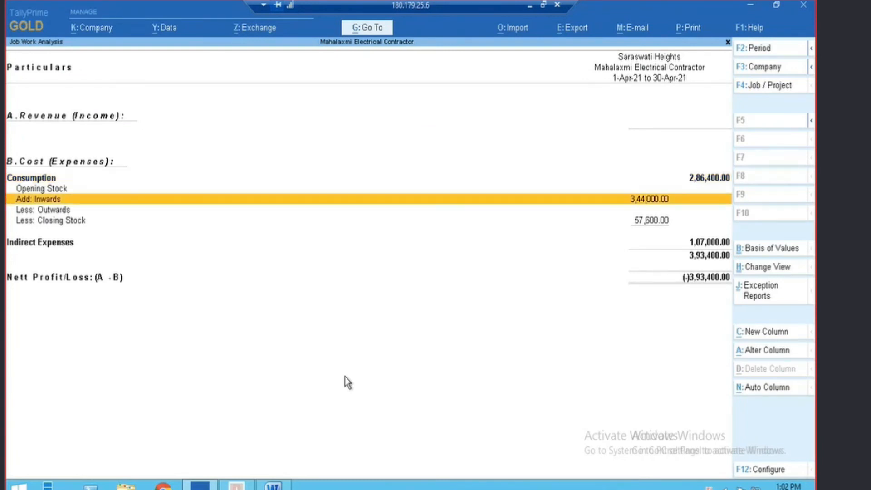
{"action": "key", "text": "Down"}
{"action": "key", "text": "Down"}
{"action": "key", "text": "Down"}
{"action": "key", "text": "Up"}
{"action": "key", "text": "Up"}
{"action": "key", "text": "Up"}
{"action": "key", "text": "Down"}
{"action": "key", "text": "Down"}
{"action": "key", "text": "Down"}
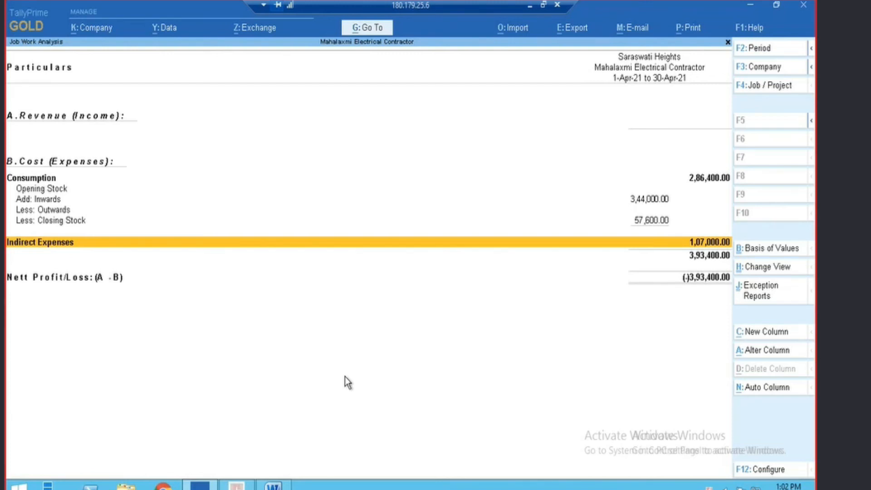
Step: Close the report back to the Gateway of Tally and look up the two contract invoices in the Word document
{"action": "key", "text": "Escape"}
{"action": "key", "text": "Escape"}
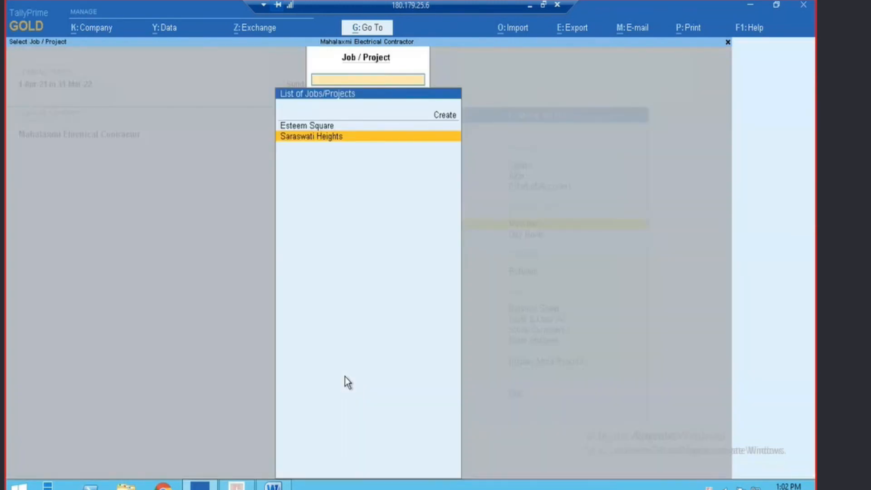
{"action": "key", "text": "Escape"}
{"action": "key", "text": "Escape"}
{"action": "key", "text": "Up"}
{"action": "key", "text": "Up"}
{"action": "key", "text": "Up"}
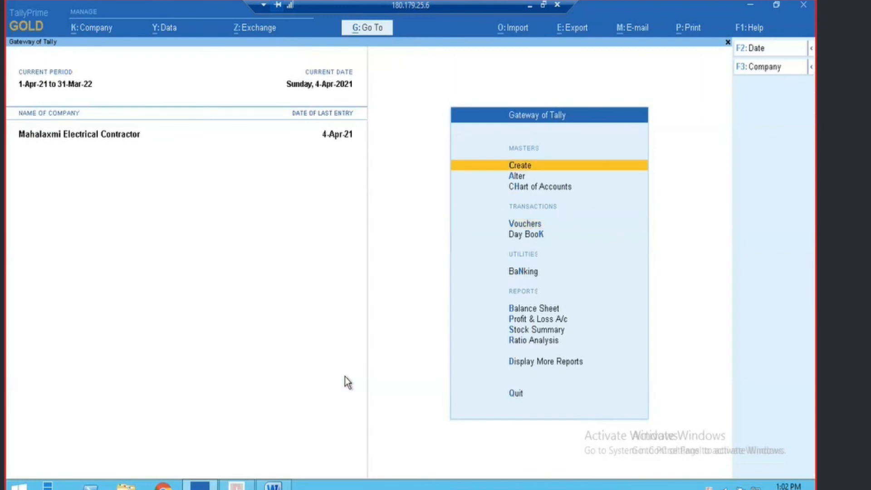
{"action": "key", "text": "Escape"}
{"action": "key", "text": "n"}
{"action": "key", "text": "alt+Tab"}
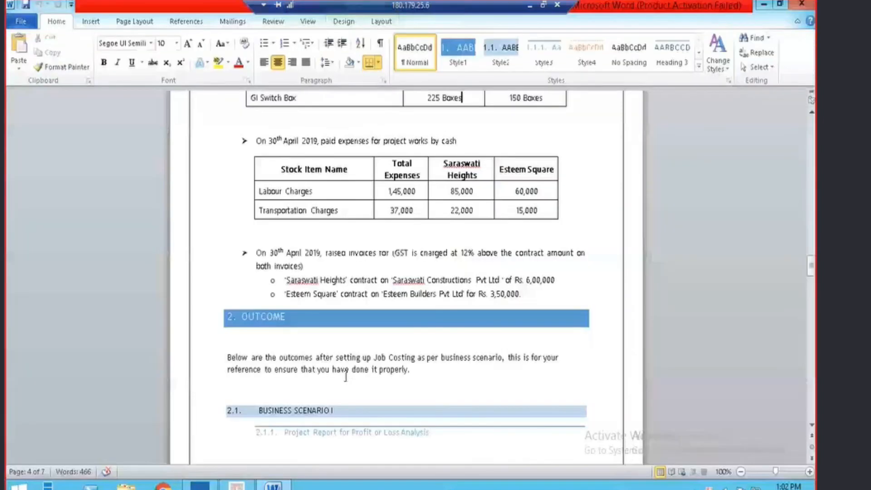
{"action": "key", "text": "Down"}
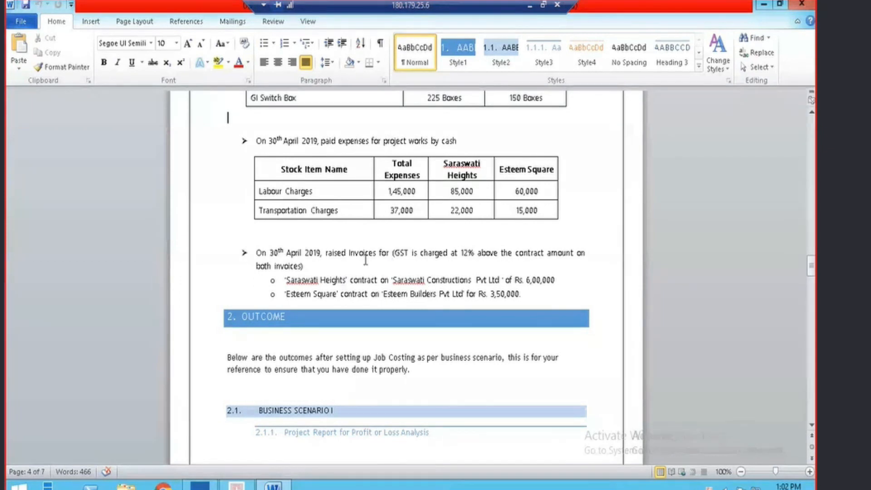
{"action": "left_click_drag", "start_coordinate": [273, 280], "coordinate": [264, 295]}
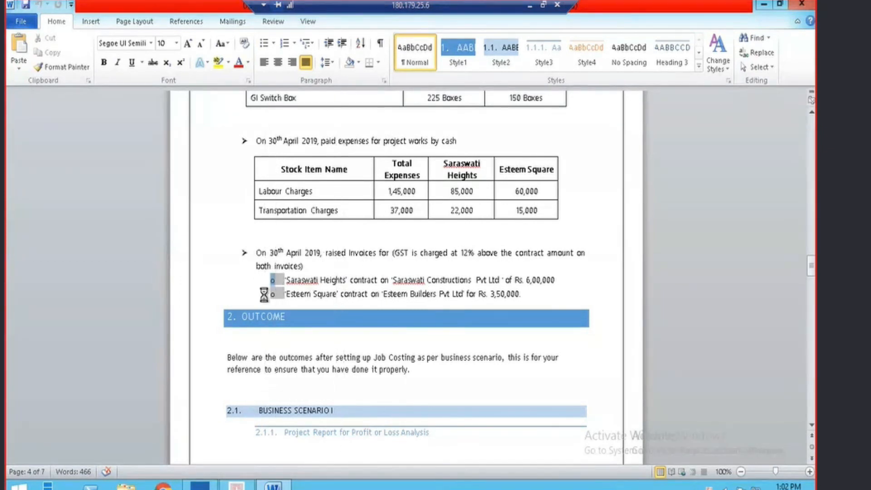
Step: Switch back to TallyPrime and start a new Sales voucher
{"action": "key", "text": "alt+Tab"}
{"action": "key", "text": "Down"}
{"action": "key", "text": "Down"}
{"action": "key", "text": "Down"}
{"action": "key", "text": "Return"}
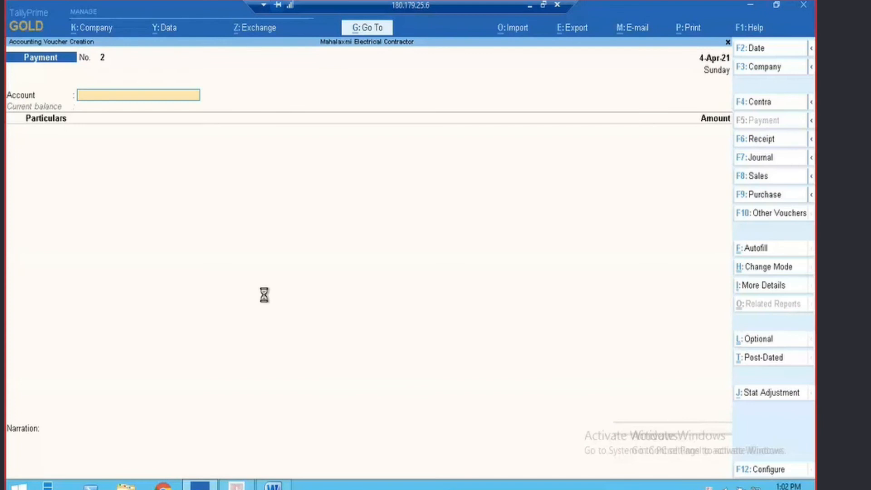
{"action": "key", "text": "F8"}
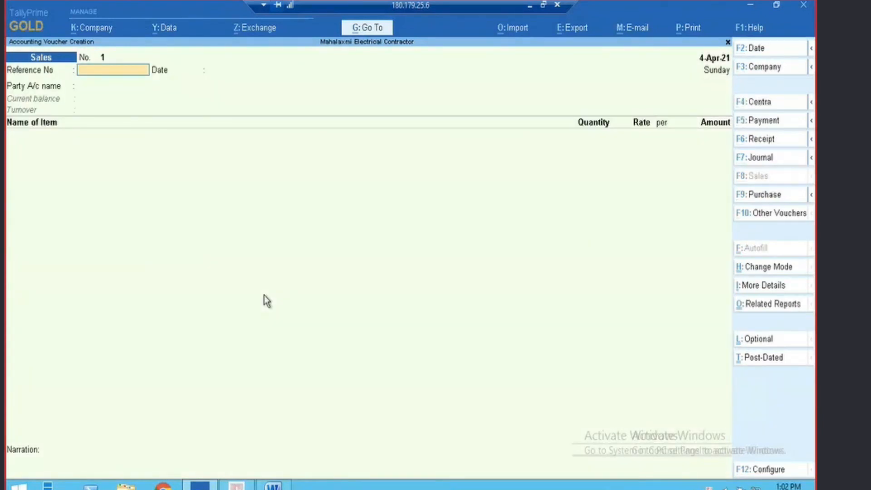
Step: Create a party ledger named Saraswati Builders Pvt Ltd under Sundry Debtors from the voucher, maintaining balances bill-by-bill
{"action": "key", "text": "Return"}
{"action": "key", "text": "Return"}
{"action": "key", "text": "alt+c"}
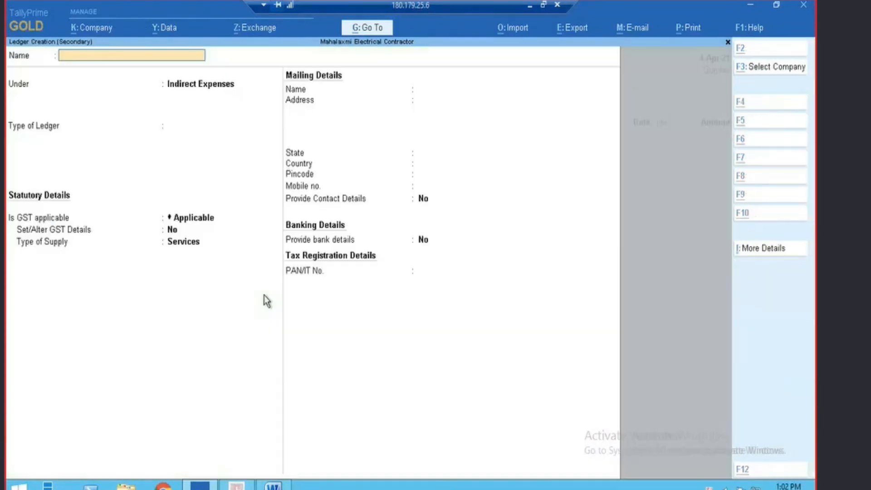
{"action": "type", "text": "Saraswat"}
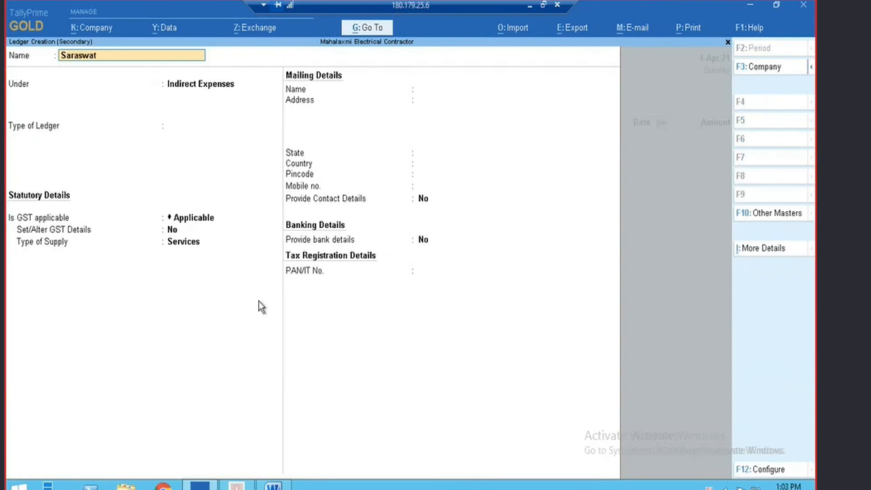
{"action": "type", "text": "i Builders Pvt Ltd"}
{"action": "key", "text": "Return"}
{"action": "type", "text": "De"}
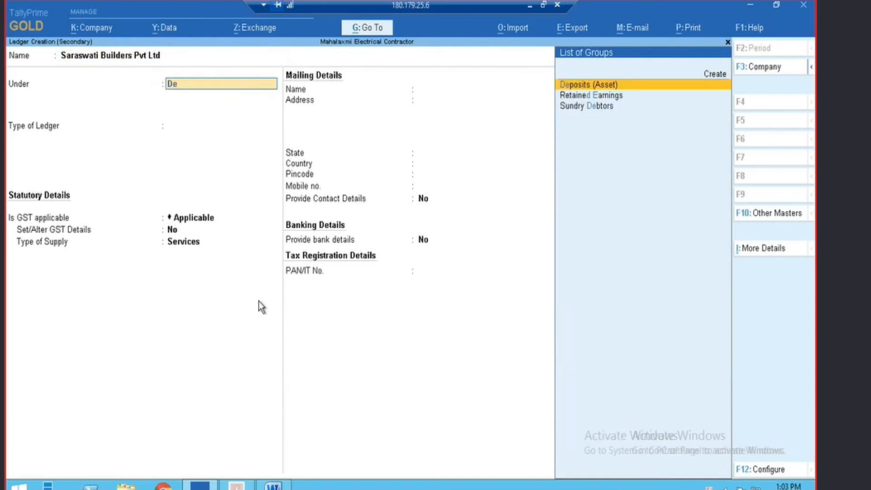
{"action": "type", "text": "bto"}
{"action": "key", "text": "Return"}
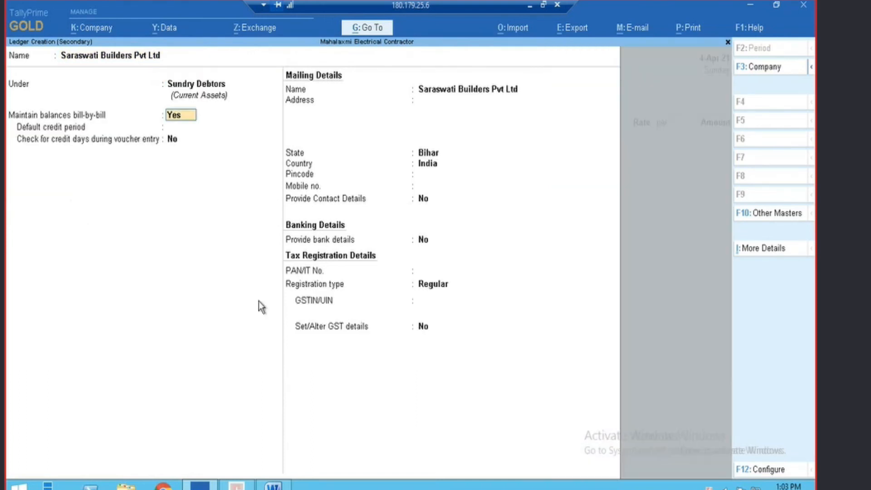
{"action": "key", "text": "Return"}
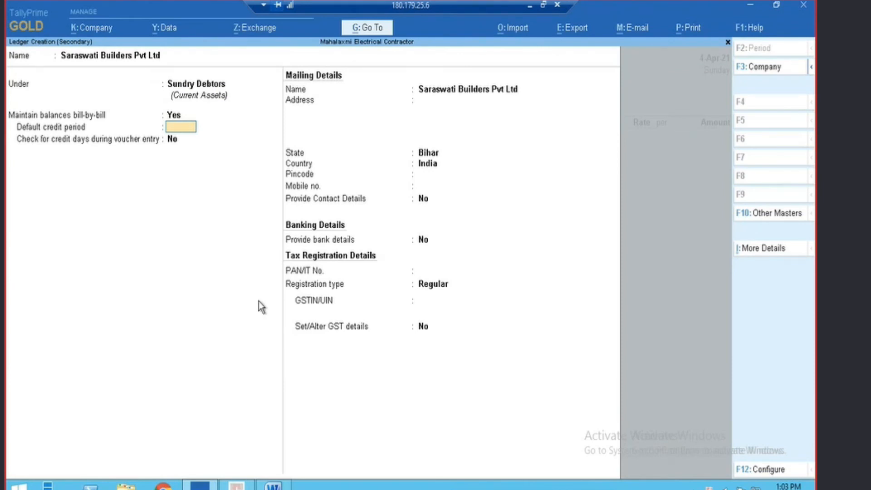
Step: Make cost centres applicable to the Saraswati Builders Pvt Ltd ledger and save it
{"action": "key", "text": "ctrl"}
{"action": "key", "text": "ctrl+i"}
{"action": "key", "text": "Down"}
{"action": "key", "text": "Down"}
{"action": "key", "text": "Down"}
{"action": "key", "text": "Down"}
{"action": "key", "text": "Down"}
{"action": "key", "text": "Down"}
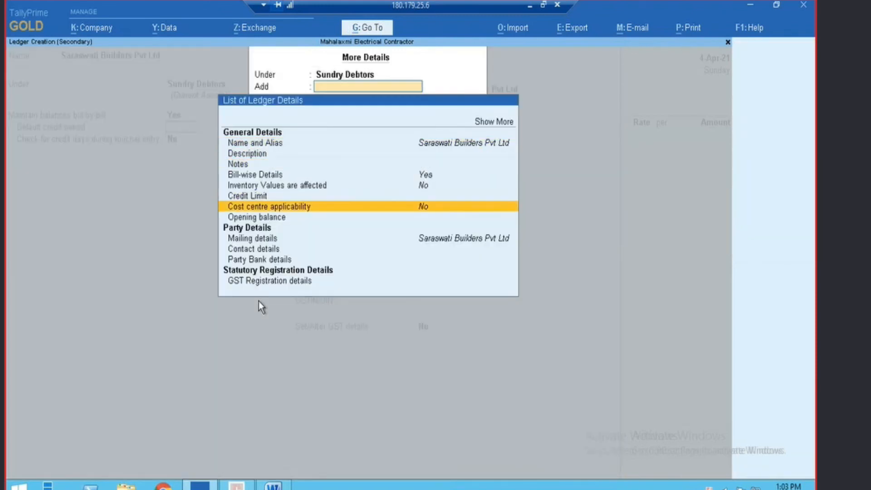
{"action": "key", "text": "Return"}
{"action": "type", "text": "y"}
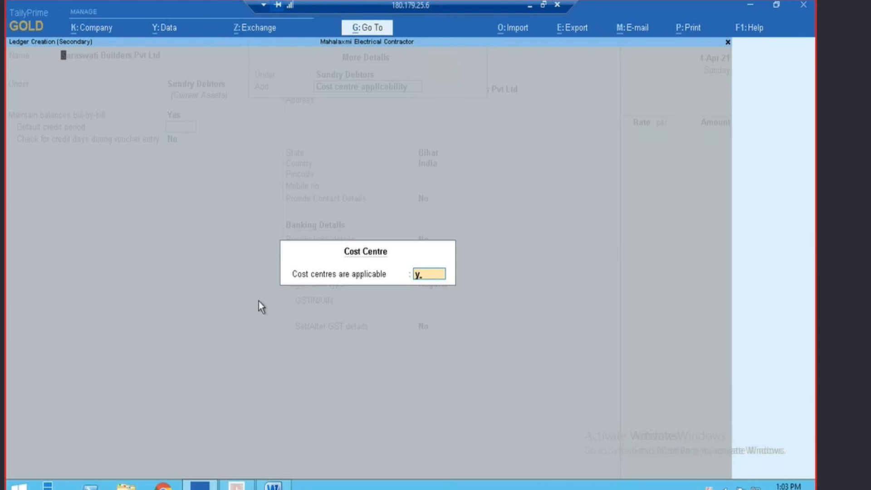
{"action": "key", "text": "Return"}
{"action": "key", "text": "ctrl+a"}
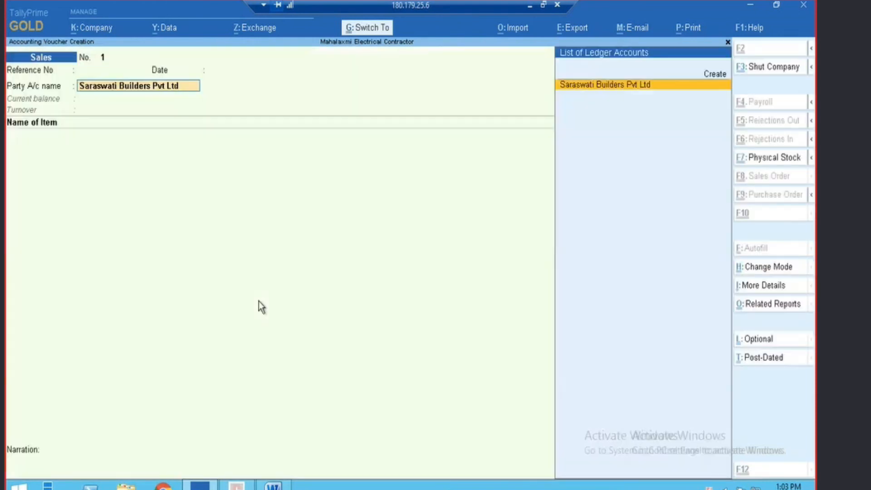
Step: Use Saraswati Builders Pvt Ltd as the sales party and accept its dispatch and party details without changes
{"action": "key", "text": "Return"}
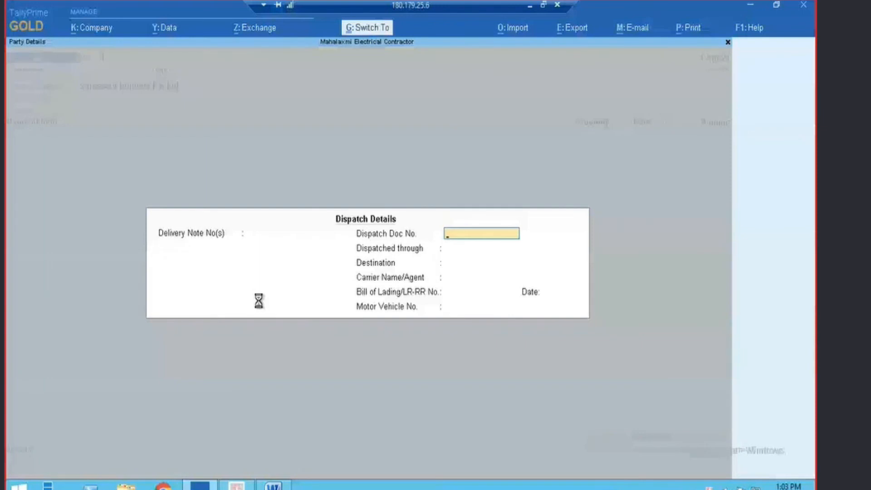
{"action": "key", "text": "ctrl+a"}
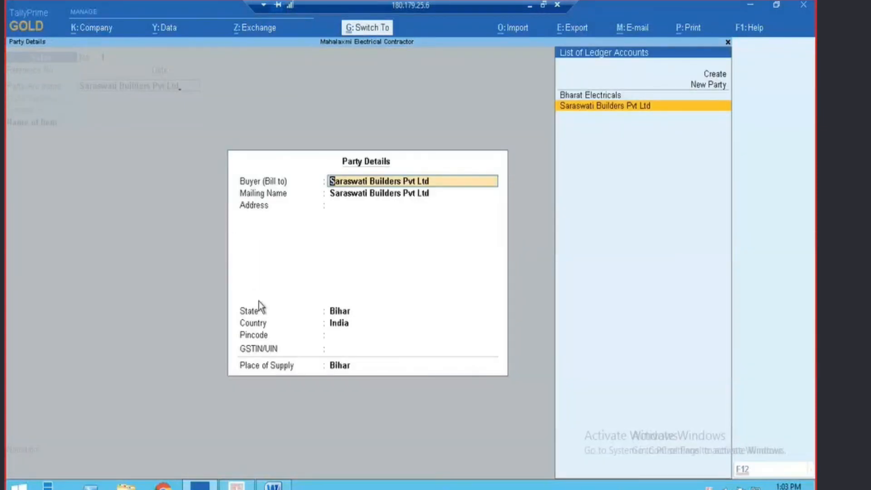
{"action": "key", "text": "ctrl+a"}
{"action": "key", "text": "Down"}
{"action": "key", "text": "Down"}
{"action": "key", "text": "Return"}
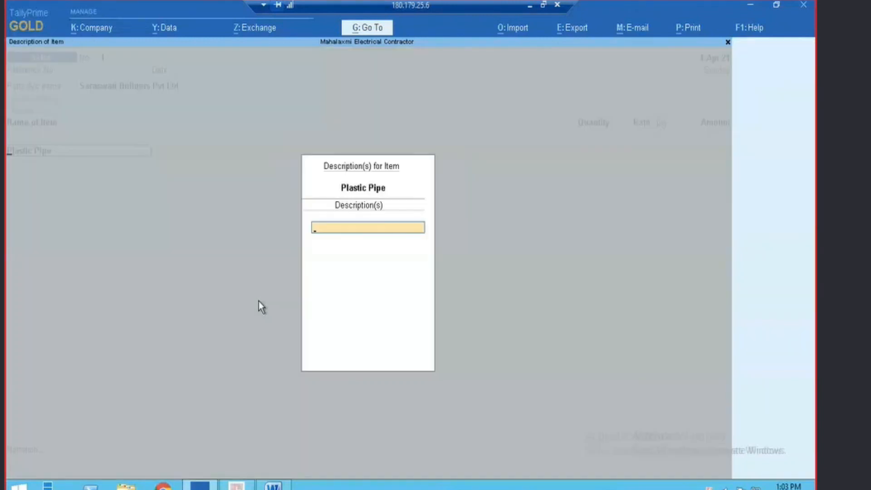
{"action": "key", "text": "Escape"}
Step: End the Sales voucher's item list without adding any stock item
{"action": "key", "text": "Up"}
{"action": "key", "text": "Return"}
{"action": "key", "text": "ctrl"}
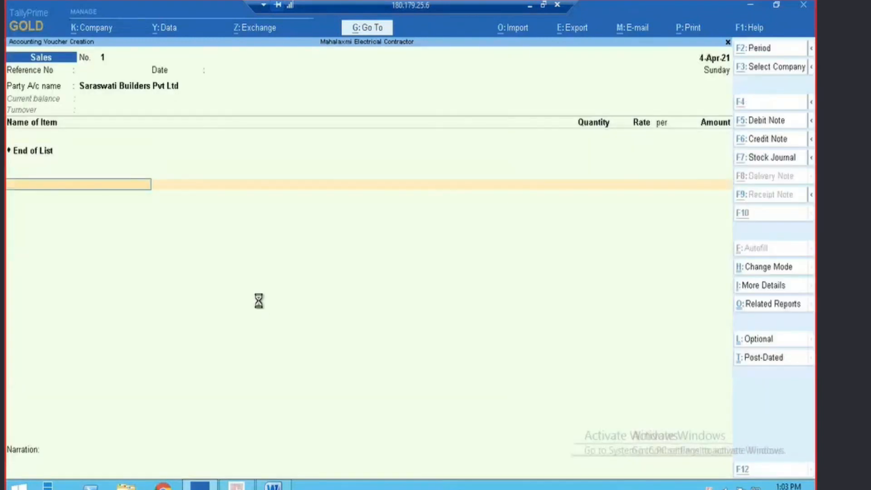
{"action": "key", "text": "alt+c"}
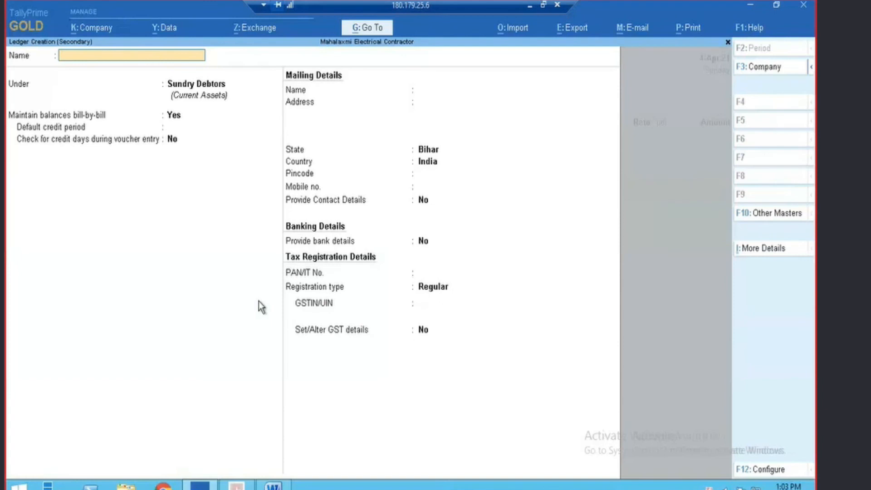
{"action": "key", "text": "Escape"}
{"action": "key", "text": "y"}
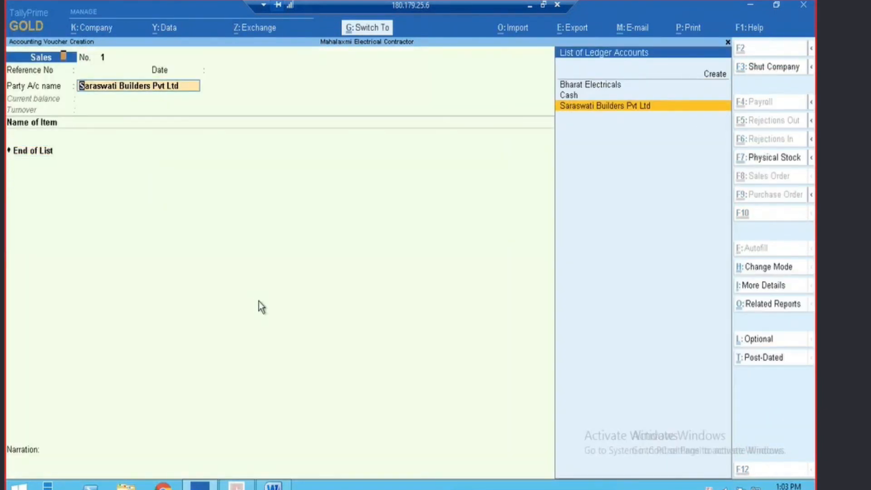
Step: Alter the Saraswati Builders Pvt Ltd ledger so that cost centres are not applicable, and save it
{"action": "key", "text": "ctrl+Return"}
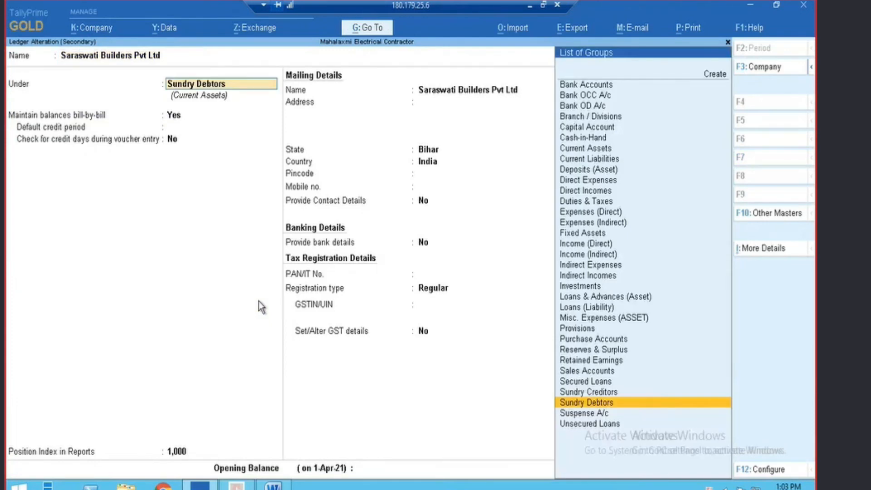
{"action": "key", "text": "ctrl+i"}
{"action": "key", "text": "Return"}
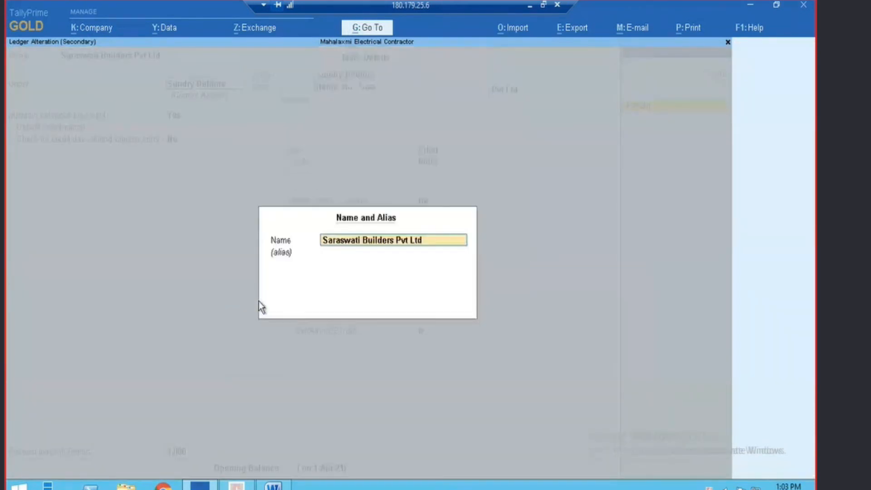
{"action": "key", "text": "BackSpace"}
{"action": "key", "text": "Escape"}
{"action": "key", "text": "y"}
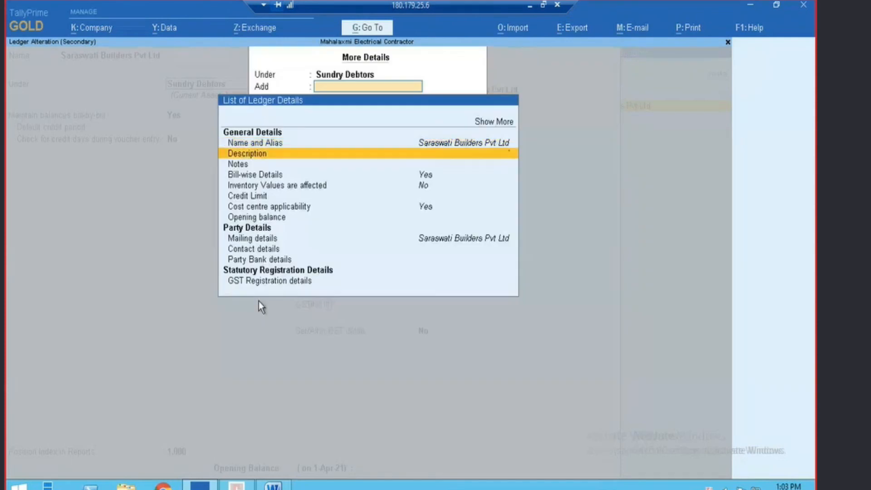
{"action": "key", "text": "Down"}
{"action": "key", "text": "Down"}
{"action": "key", "text": "Down"}
{"action": "key", "text": "Down"}
{"action": "key", "text": "Down"}
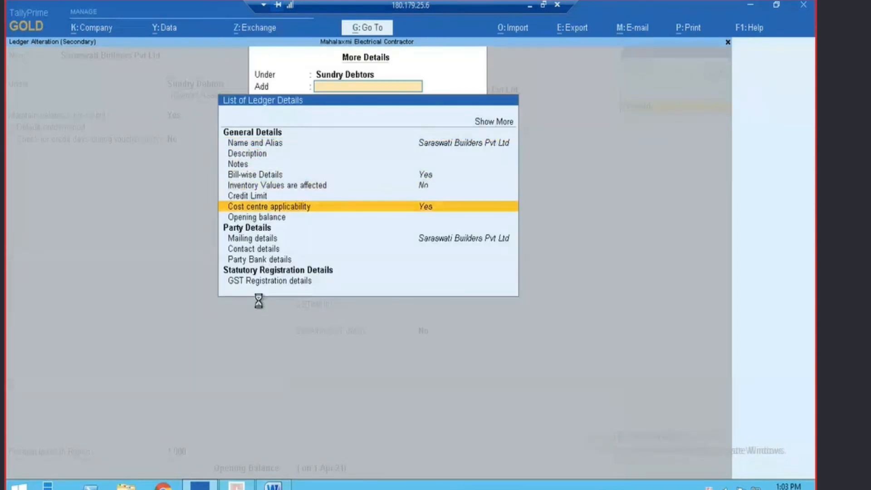
{"action": "key", "text": "Return"}
{"action": "type", "text": "n"}
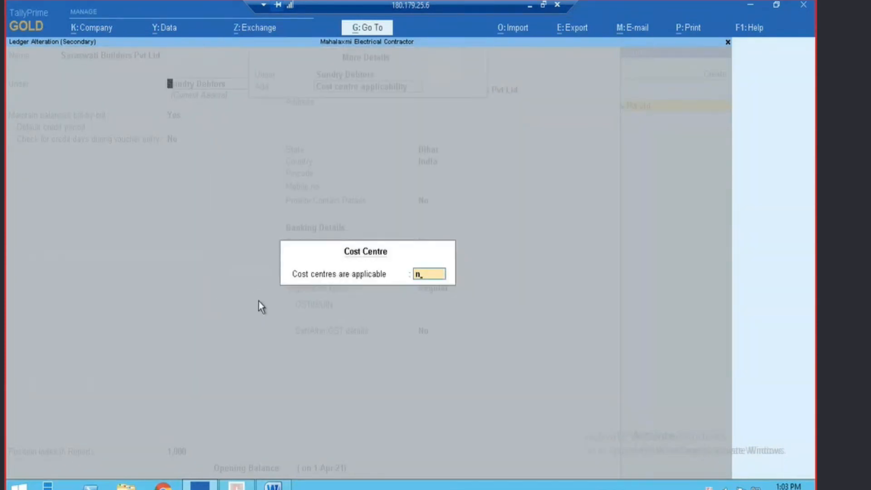
{"action": "key", "text": "Return"}
{"action": "key", "text": "ctrl+a"}
Step: Keep Saraswati Builders Pvt Ltd as the sales party with its details unchanged and end the item list without stock items
{"action": "key", "text": "Return"}
{"action": "key", "text": "ctrl+a"}
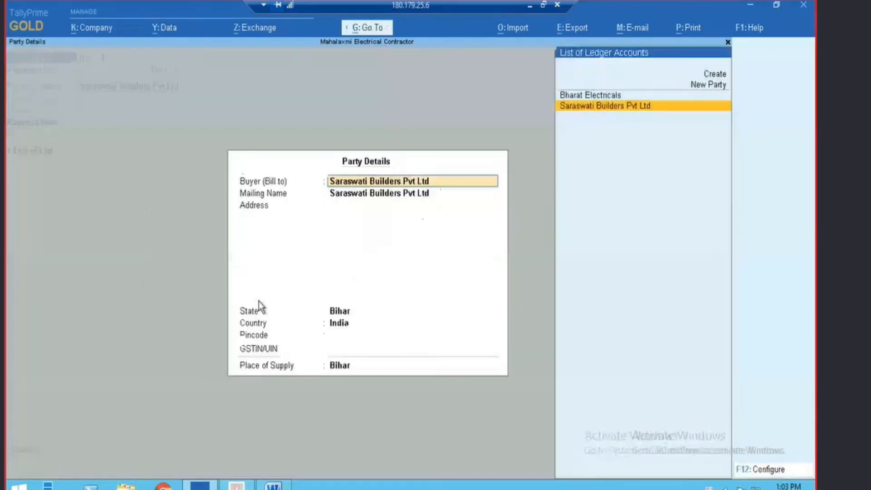
{"action": "key", "text": "ctrl+a"}
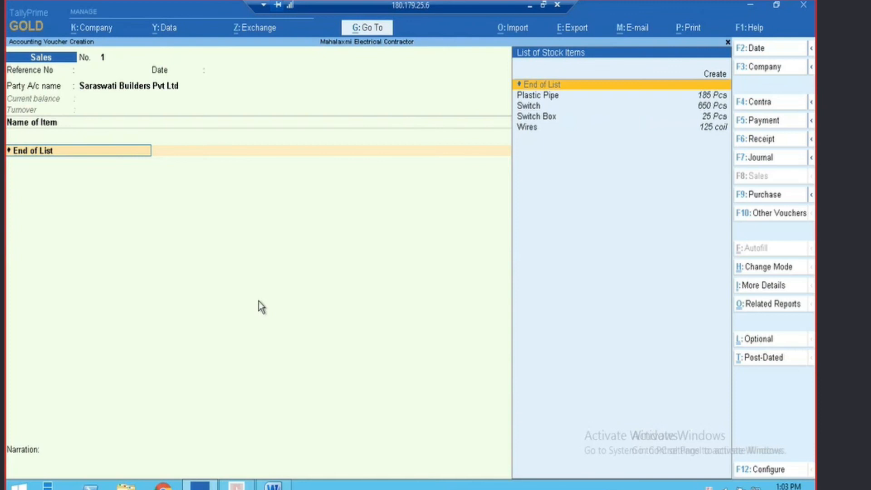
{"action": "key", "text": "Return"}
Step: Create an Electrical Work ledger under Indirect Incomes from the voucher and save it with its default GST settings
{"action": "key", "text": "alt+c"}
{"action": "type", "text": "Electrical"}
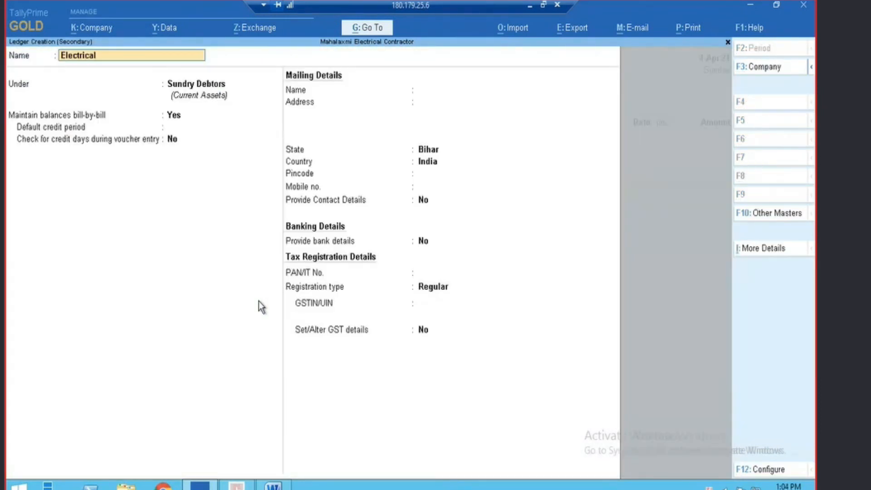
{"action": "type", "text": " Work"}
{"action": "key", "text": "Return"}
{"action": "type", "text": "Indi"}
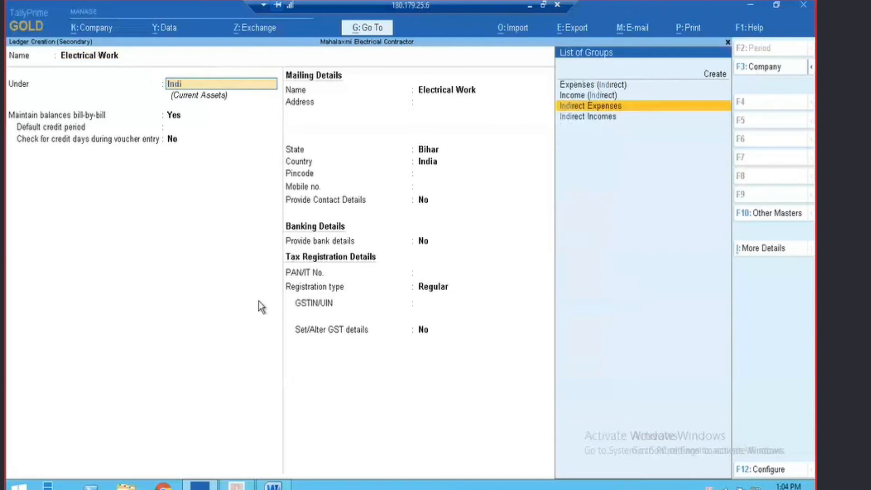
{"action": "key", "text": "Down"}
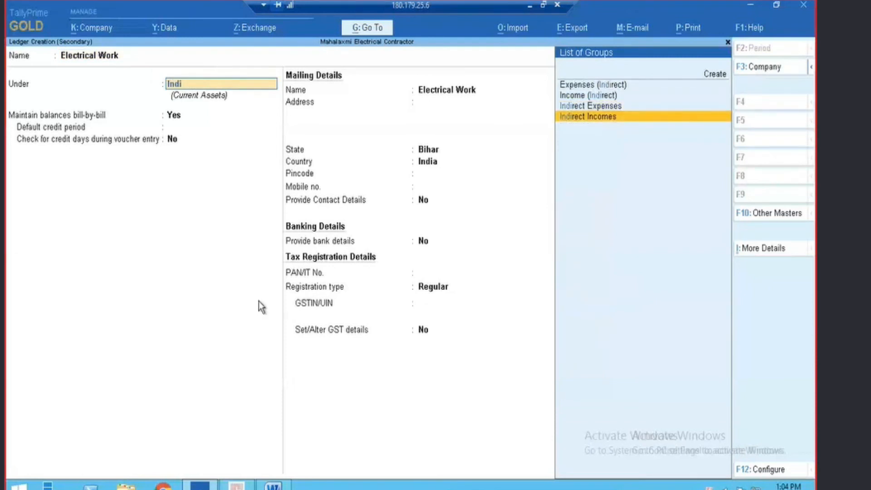
{"action": "key", "text": "Return"}
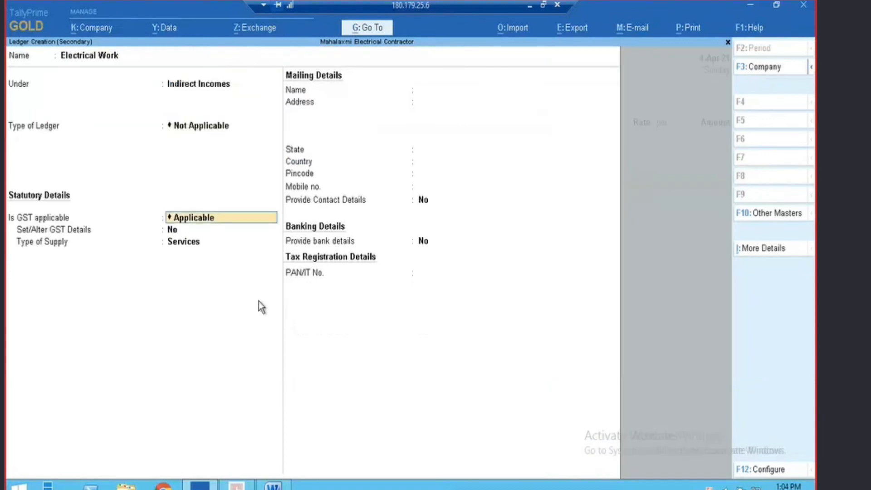
{"action": "key", "text": "ctrl+a"}
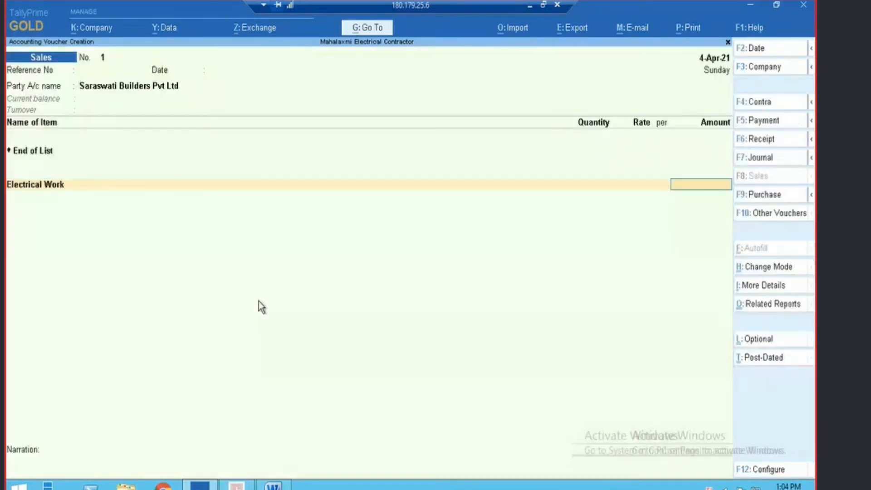
Step: Following the scenario in the Word document, set the Electrical Work amount to 600000 and allocate it to the Saraswati Heights cost centre
{"action": "key", "text": "alt+Tab"}
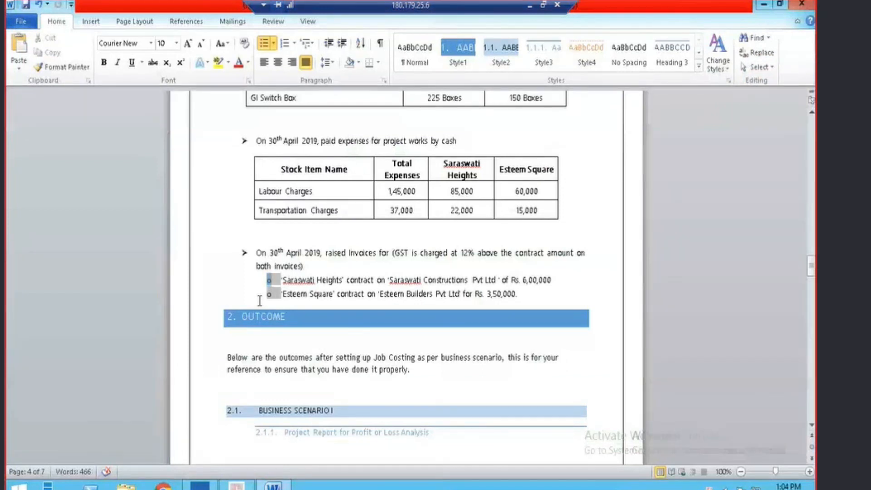
{"action": "key", "text": "alt+Tab"}
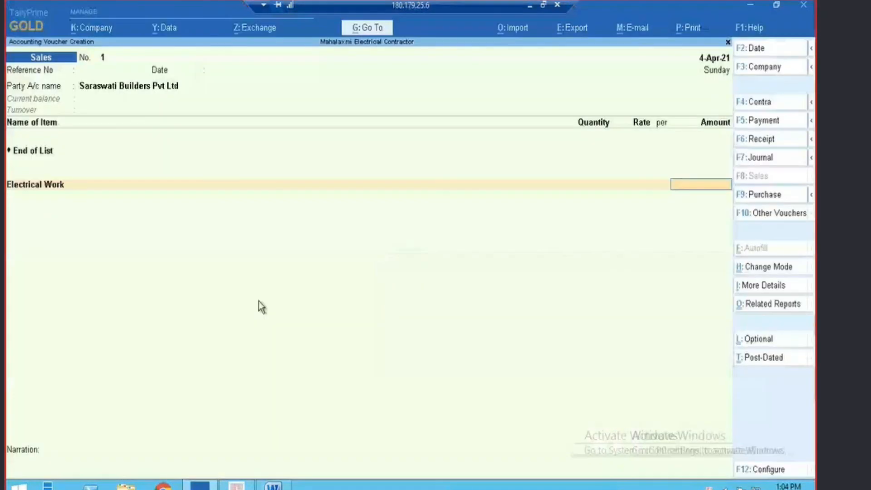
{"action": "type", "text": "60000"}
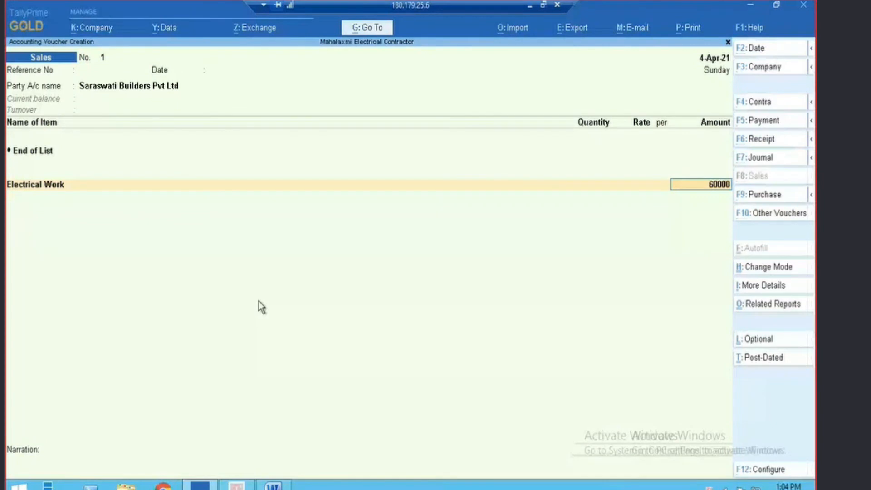
{"action": "type", "text": "0"}
{"action": "key", "text": "Return"}
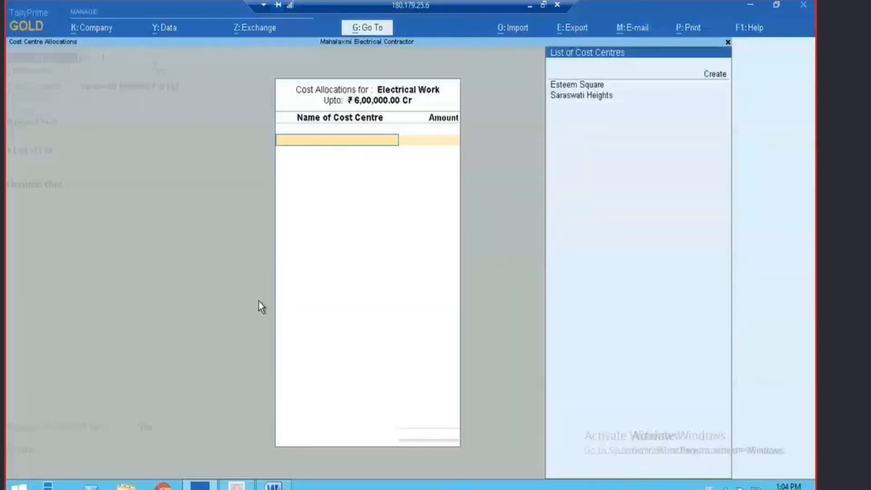
{"action": "key", "text": "alt+Tab"}
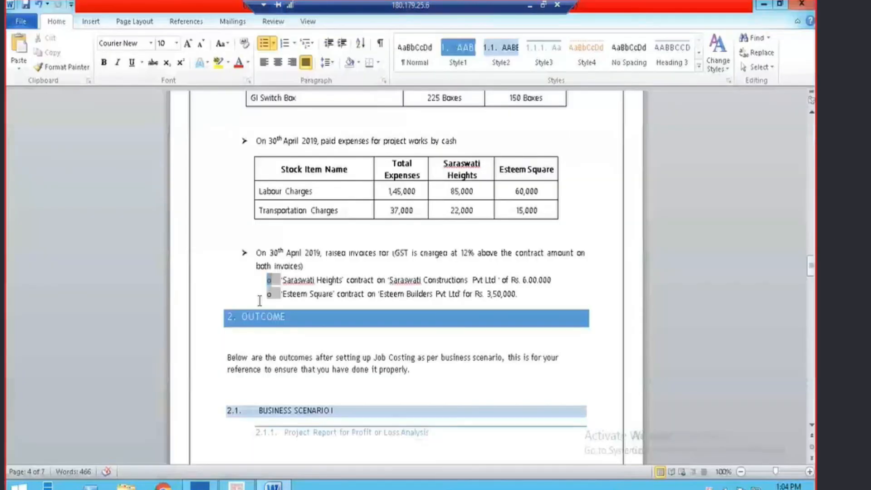
{"action": "key", "text": "alt+Tab"}
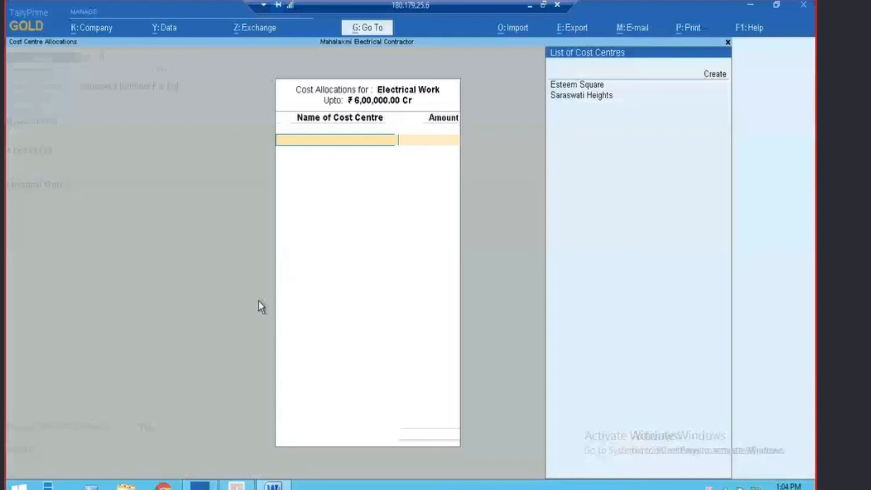
{"action": "key", "text": "Return"}
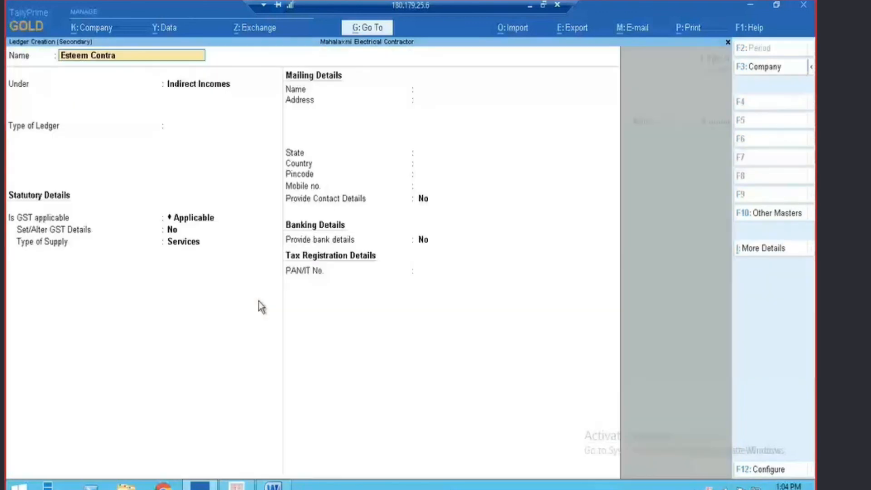
Step: Create a party ledger named Esteem Contractors Pvt Ltd under Sundry Debtors for the second sales voucher and save it
{"action": "type", "text": "ctors Pvt Ltd"}
{"action": "key", "text": "Return"}
{"action": "type", "text": "Deb"}
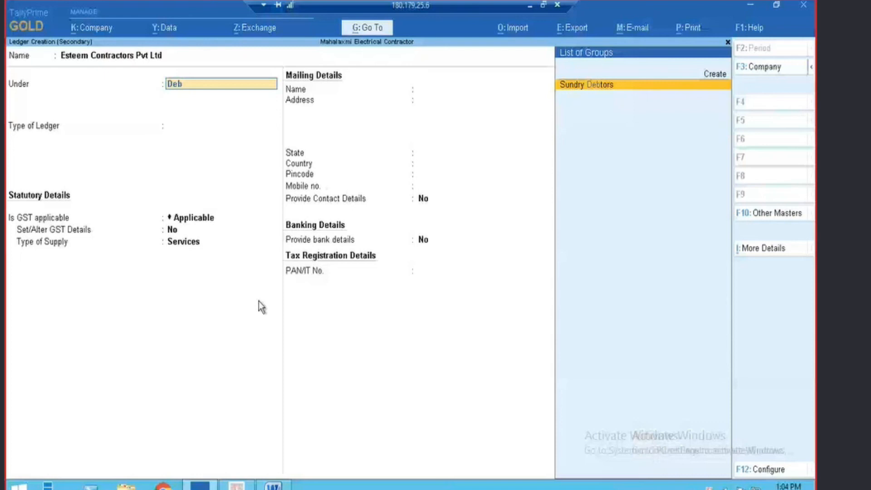
{"action": "key", "text": "ctrl+a"}
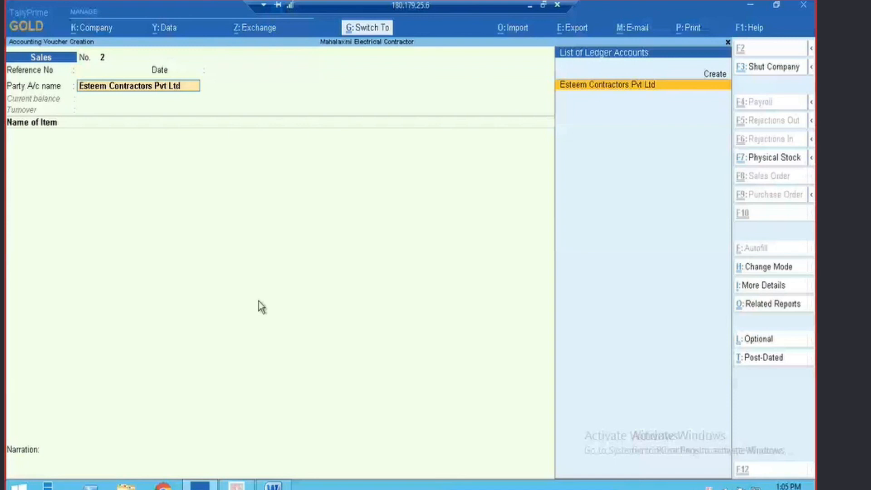
Step: Use Esteem Contractors Pvt Ltd as the sales party, skip stock items and choose the Electrical Work ledger
{"action": "key", "text": "Return"}
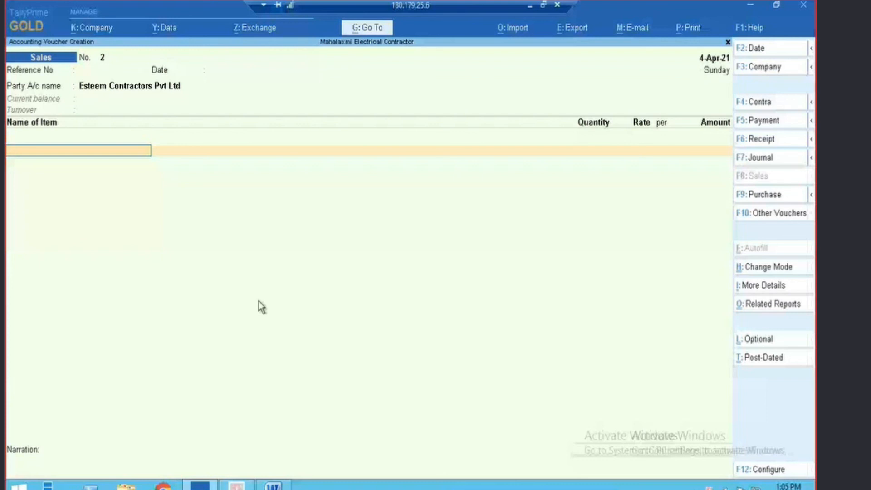
{"action": "key", "text": "Return"}
{"action": "key", "text": "Return"}
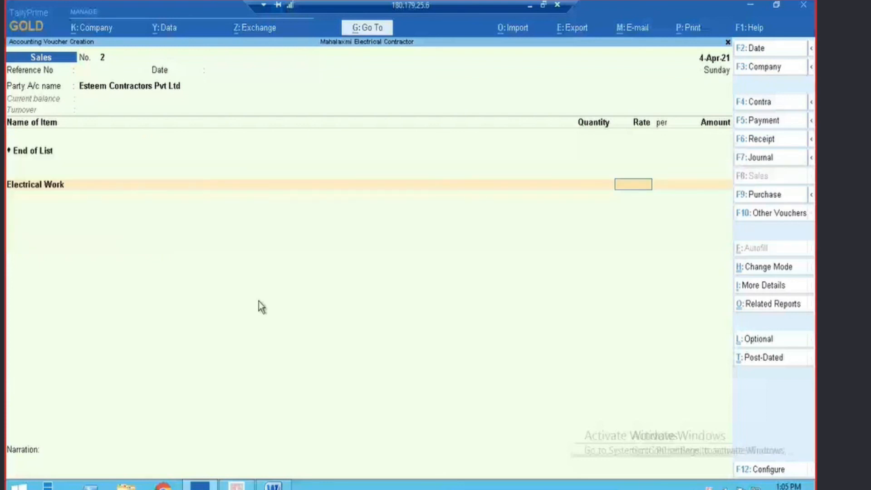
{"action": "key", "text": "Return"}
Step: Enter 3500000 as the Electrical Work amount and allocate it to the Esteem Square cost centre
{"action": "type", "text": "3"}
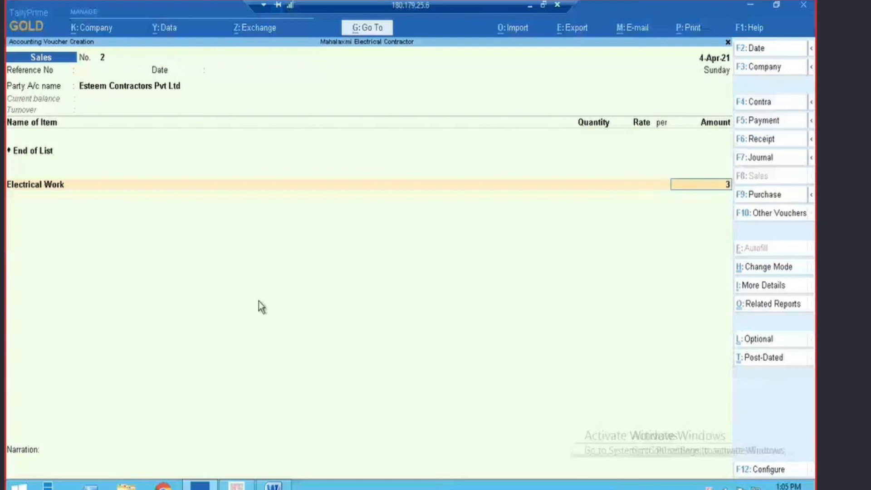
{"action": "type", "text": "500000"}
{"action": "key", "text": "Return"}
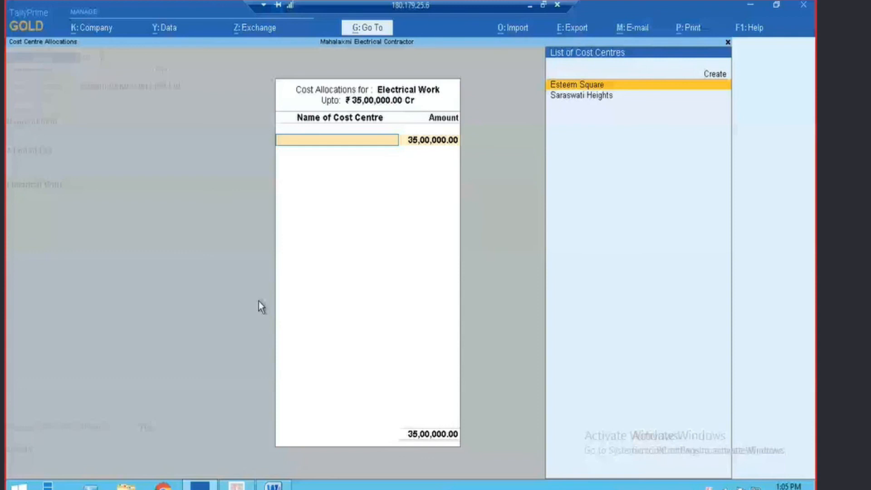
{"action": "key", "text": "Return"}
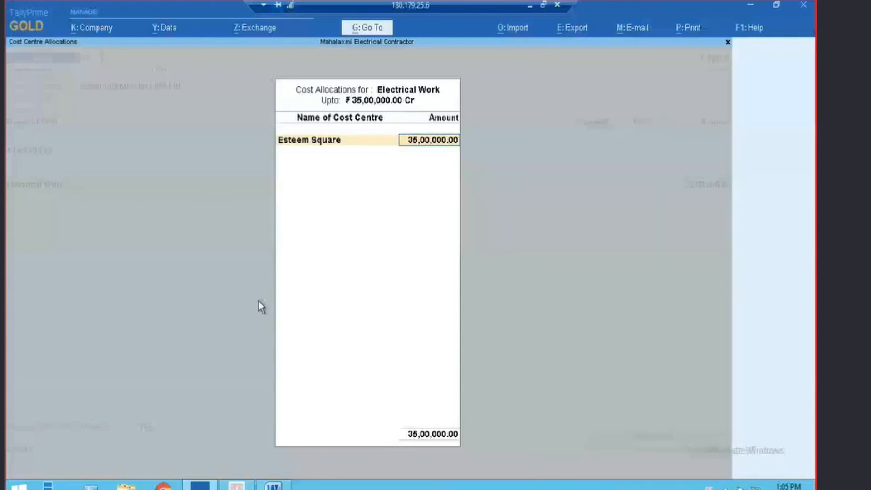
{"action": "key", "text": "Return"}
Step: Correct the Electrical Work amount and its Esteem Square allocation to 350000, and save the sales voucher
{"action": "type", "text": "35,00,00"}
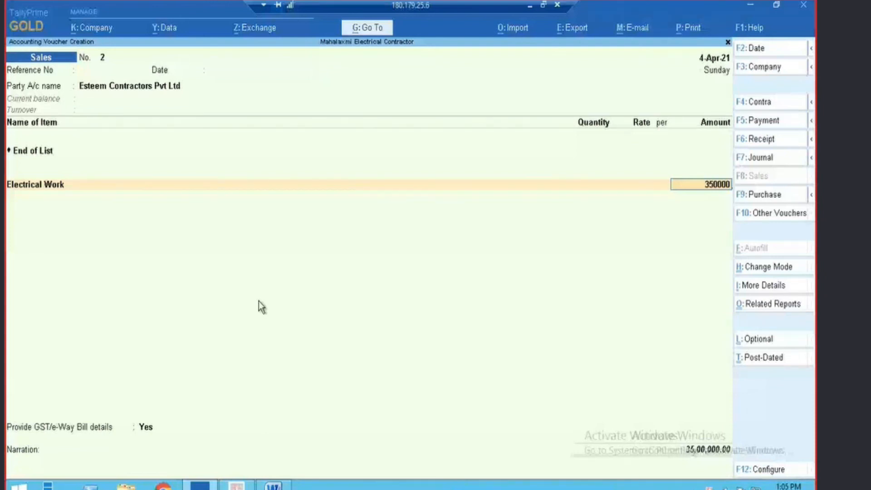
{"action": "key", "text": "Return"}
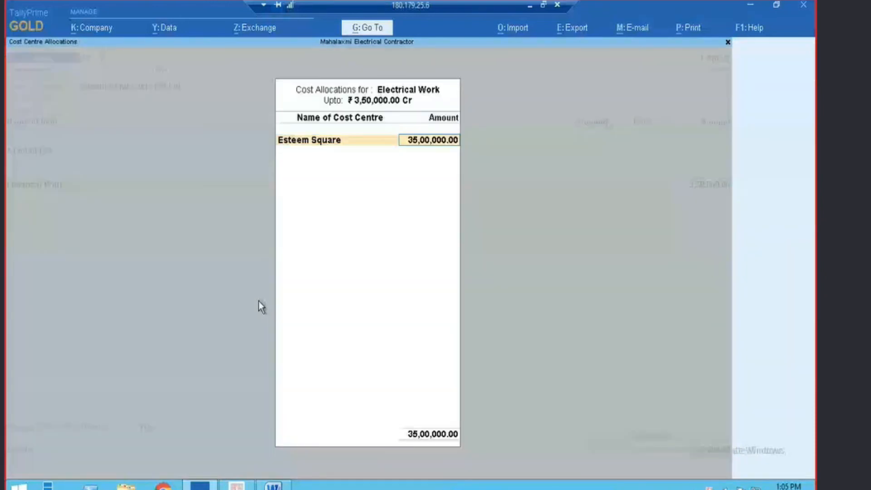
{"action": "key", "text": "BackSpace"}
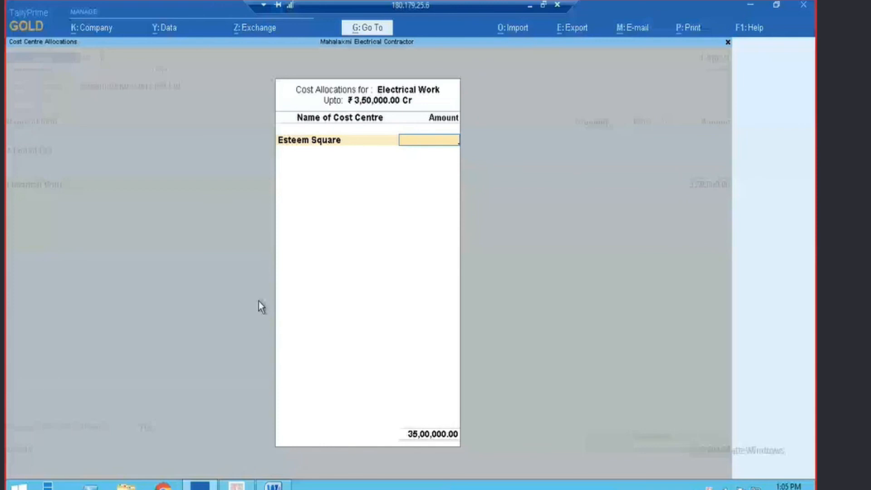
{"action": "key", "text": "Return"}
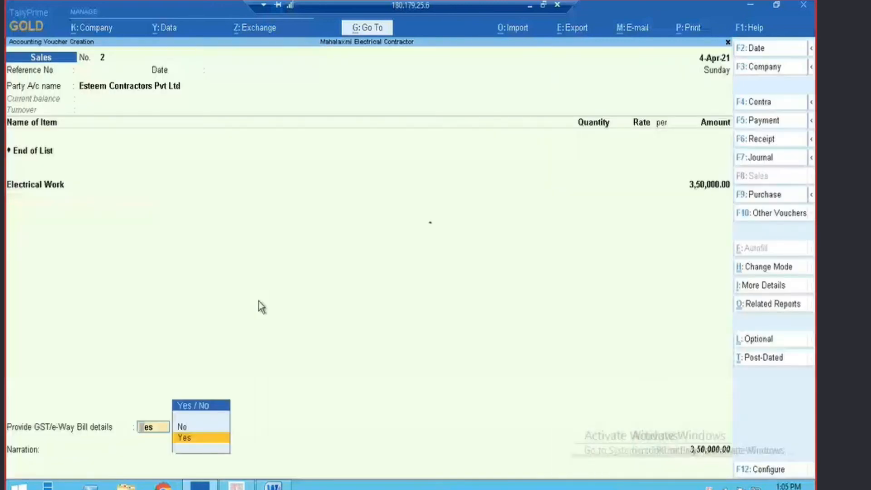
{"action": "key", "text": "Return"}
{"action": "key", "text": "Return"}
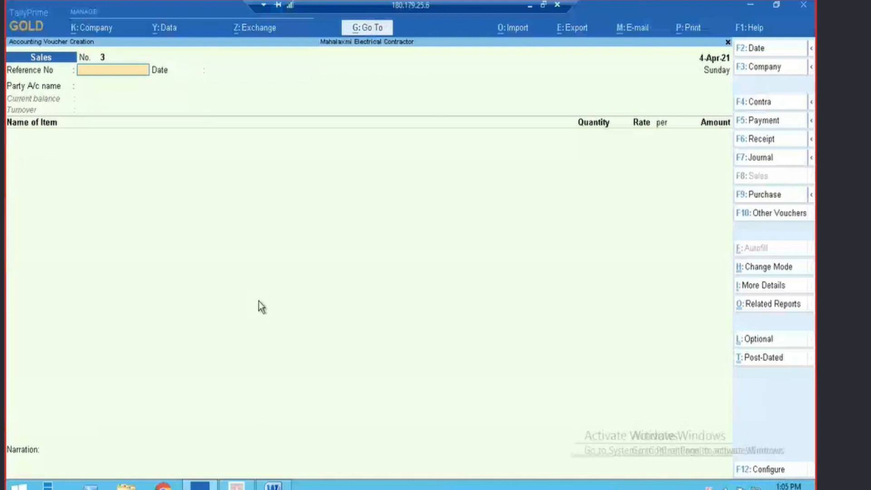
Step: Leave sales voucher entry and open the Job Work Analysis report for the Esteem Square project
{"action": "key", "text": "Escape"}
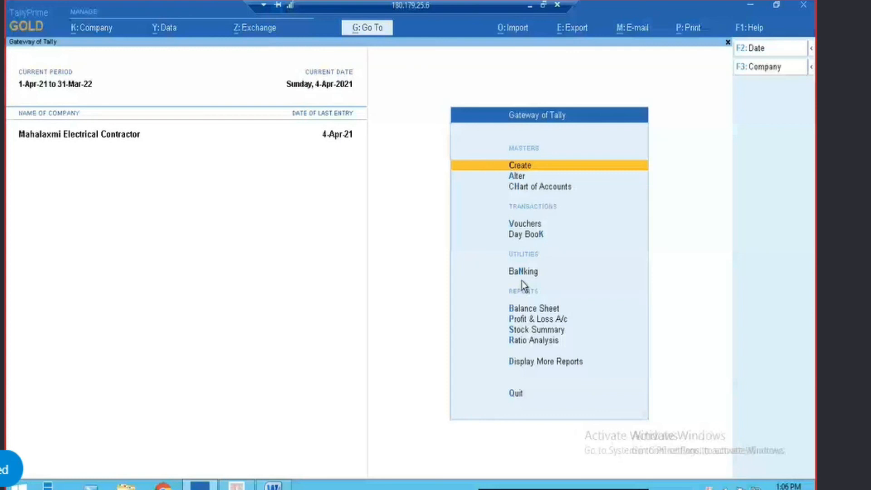
{"action": "key", "text": "alt"}
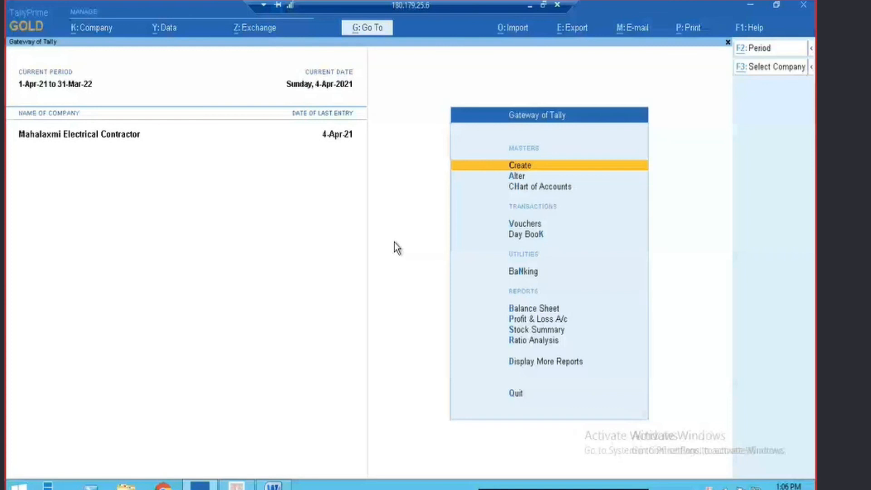
{"action": "left_click", "coordinate": [366, 28]}
{"action": "type", "text": "Job"}
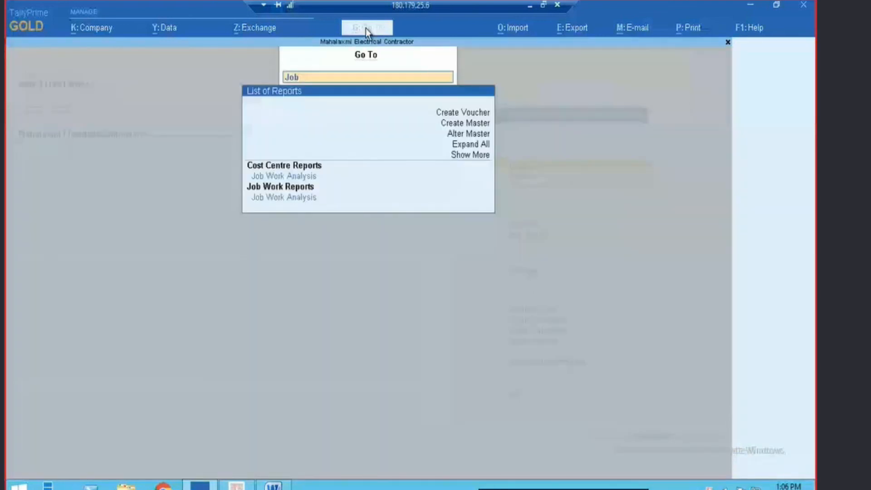
{"action": "key", "text": "Return"}
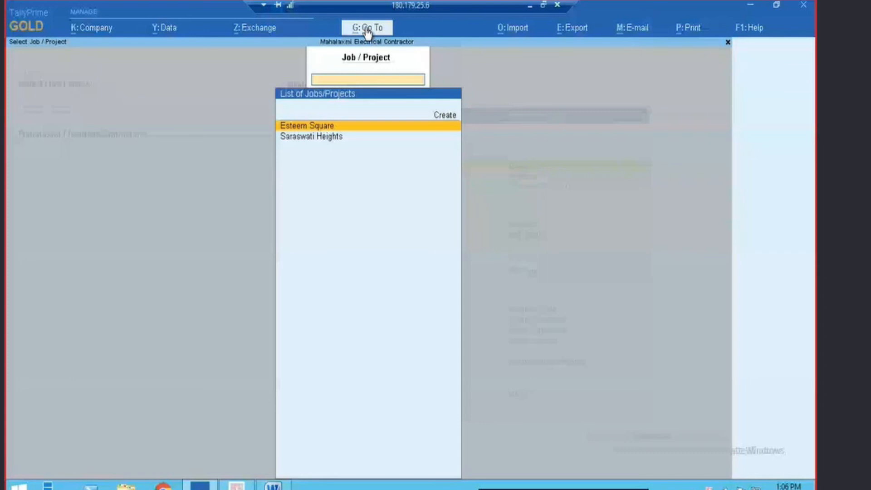
{"action": "key", "text": "Return"}
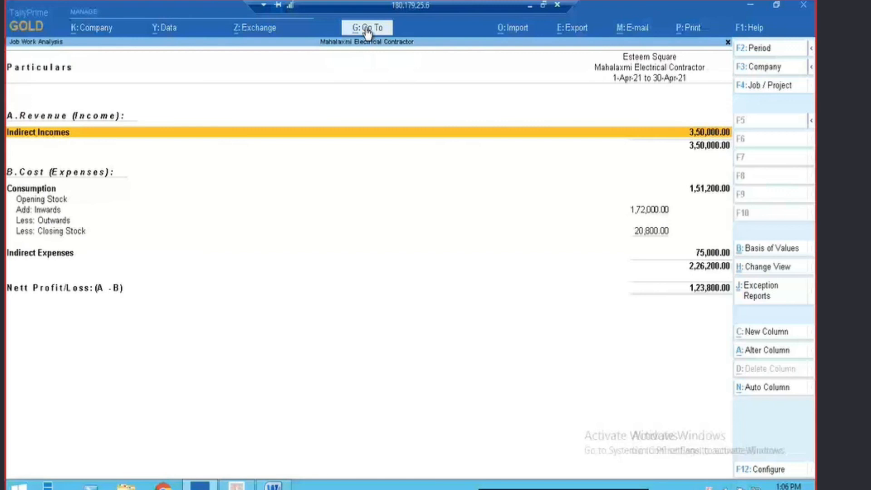
Step: Examine the income, consumption, stock movement and indirect expense lines of the Esteem Square job analysis
{"action": "key", "text": "Down"}
{"action": "key", "text": "Down"}
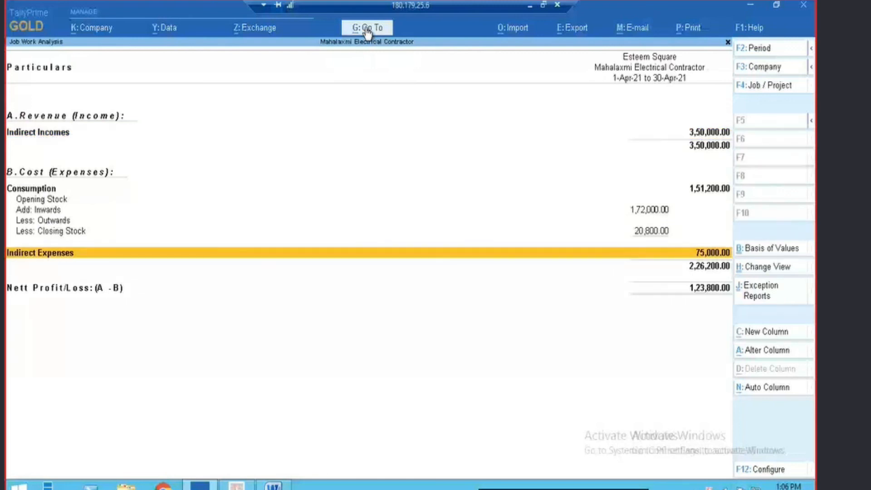
{"action": "key", "text": "Up"}
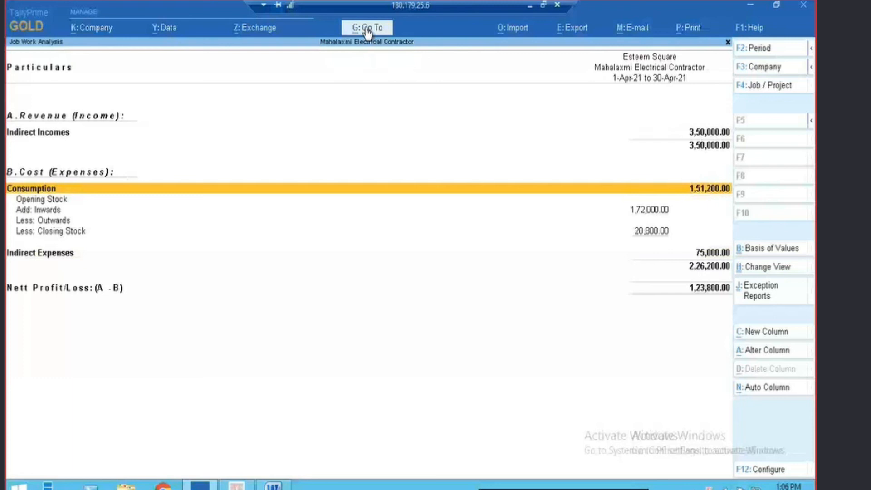
{"action": "key", "text": "Down"}
{"action": "key", "text": "Down"}
{"action": "key", "text": "Down"}
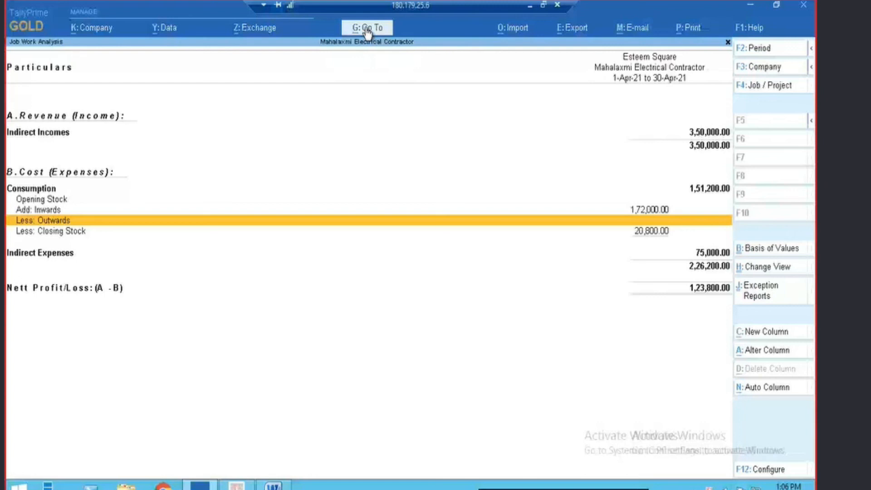
{"action": "key", "text": "Down"}
{"action": "key", "text": "Down"}
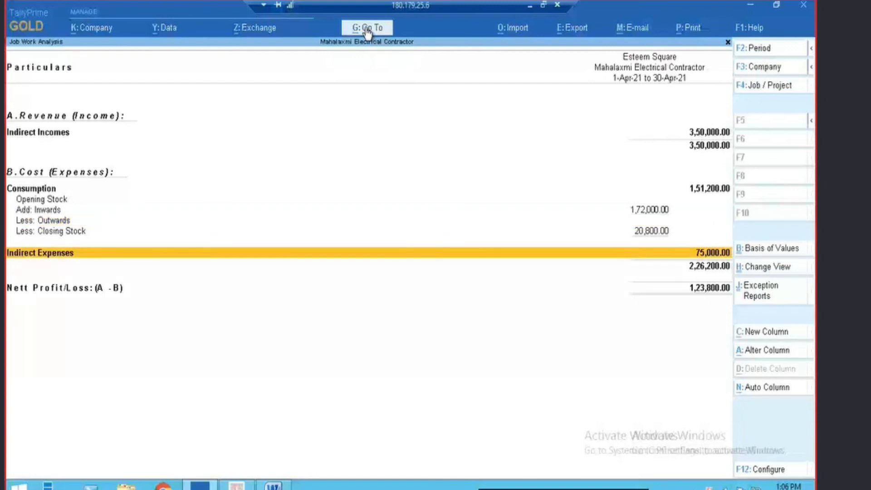
{"action": "key", "text": "Up"}
{"action": "key", "text": "Up"}
{"action": "key", "text": "Up"}
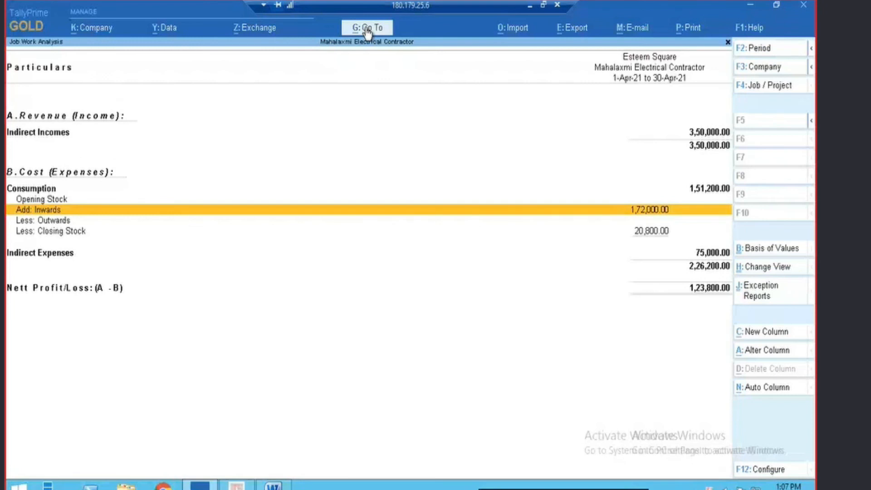
{"action": "key", "text": "Up"}
{"action": "key", "text": "Up"}
{"action": "key", "text": "Down"}
{"action": "key", "text": "Up"}
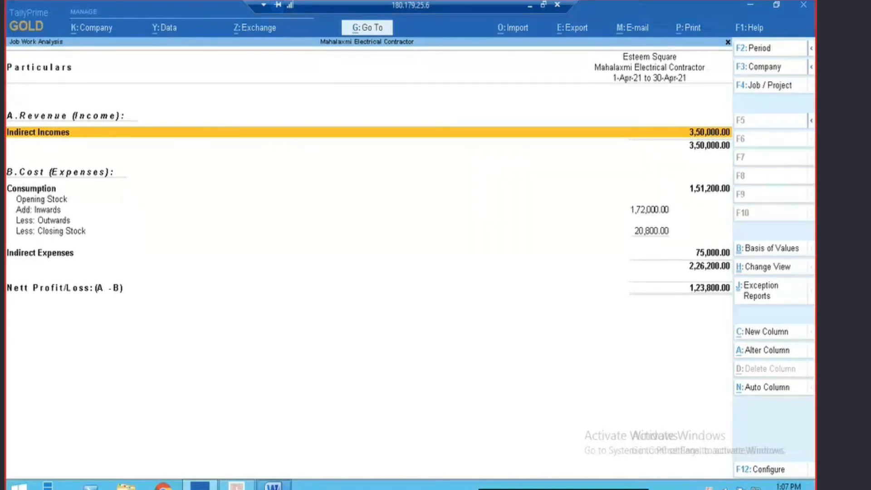
Step: Switch to the Word notes, look through the sample project profit or loss and stock summary reports, and return to TallyPrime
{"action": "key", "text": "alt+Tab"}
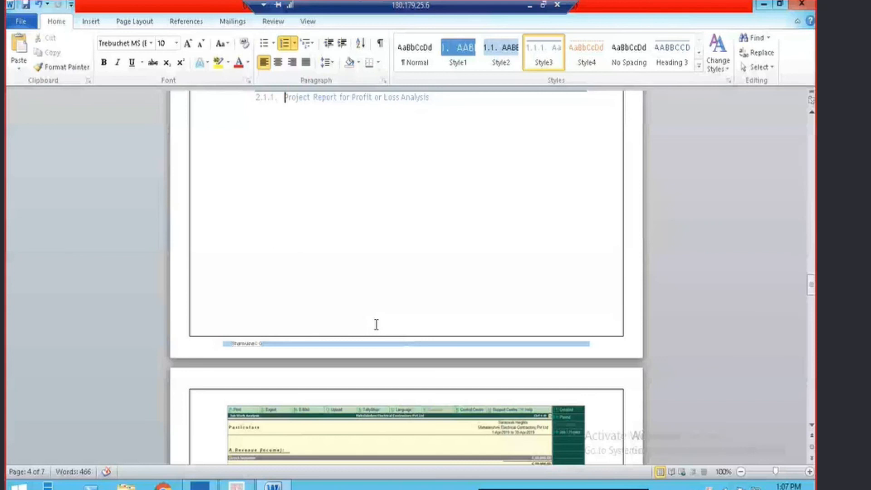
{"action": "key", "text": "Down"}
{"action": "key", "text": "Down"}
{"action": "key", "text": "Down"}
{"action": "key", "text": "Down"}
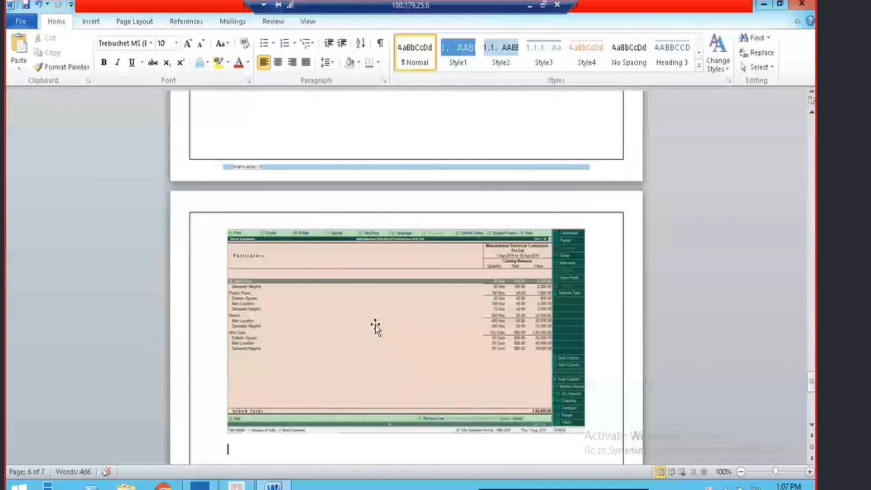
{"action": "key", "text": "alt+Tab"}
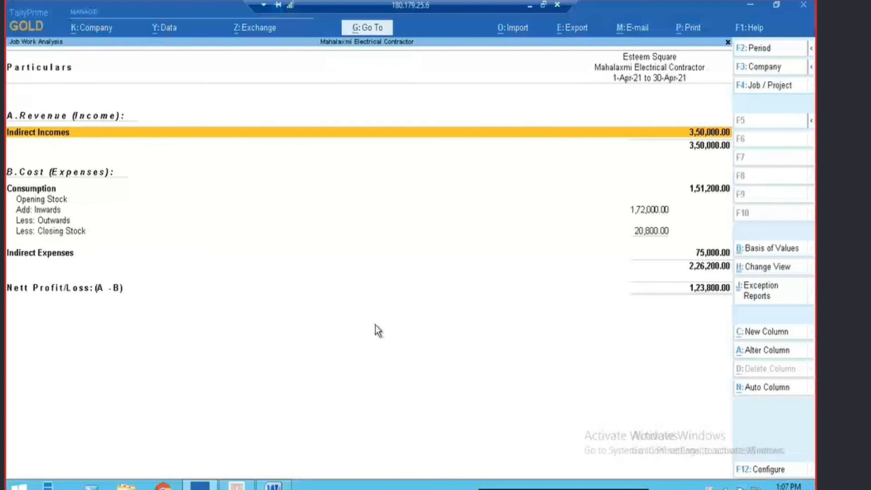